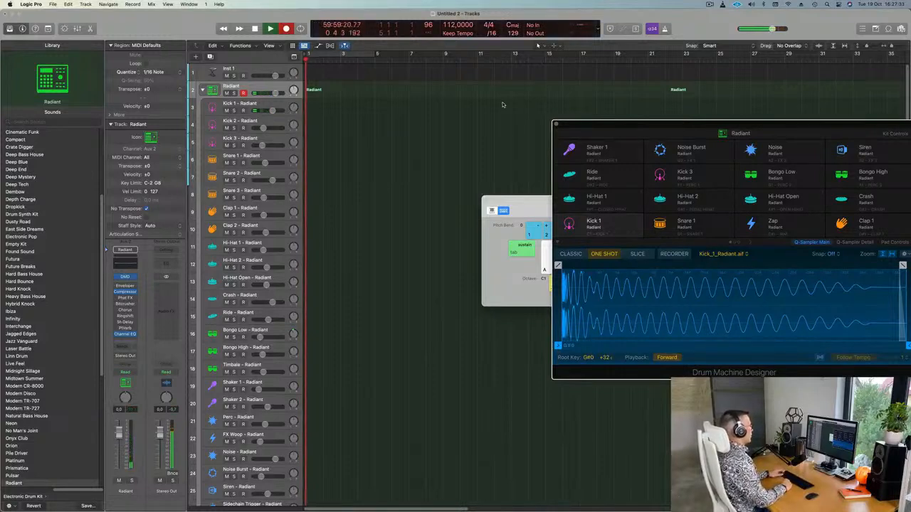
Record a one-bar kick pattern on the Radiant track and show its notes in the Piano Roll.
key("a")
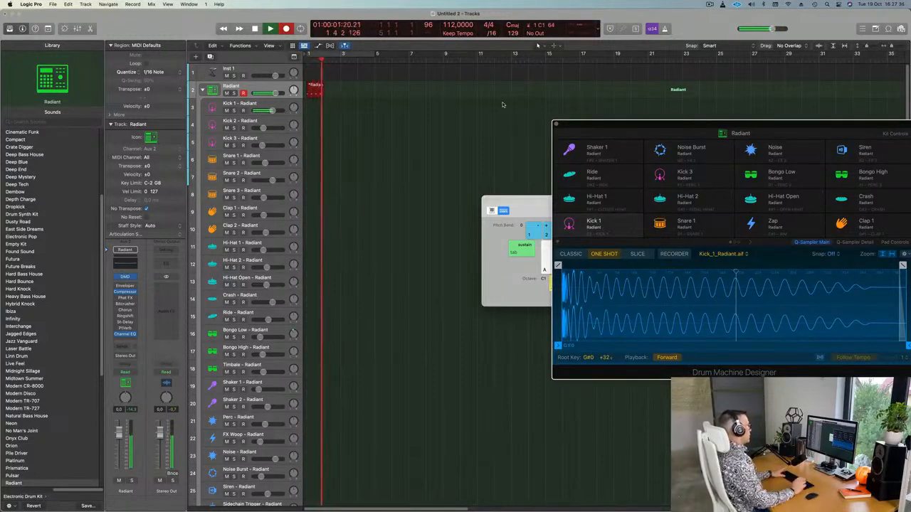
key("space")
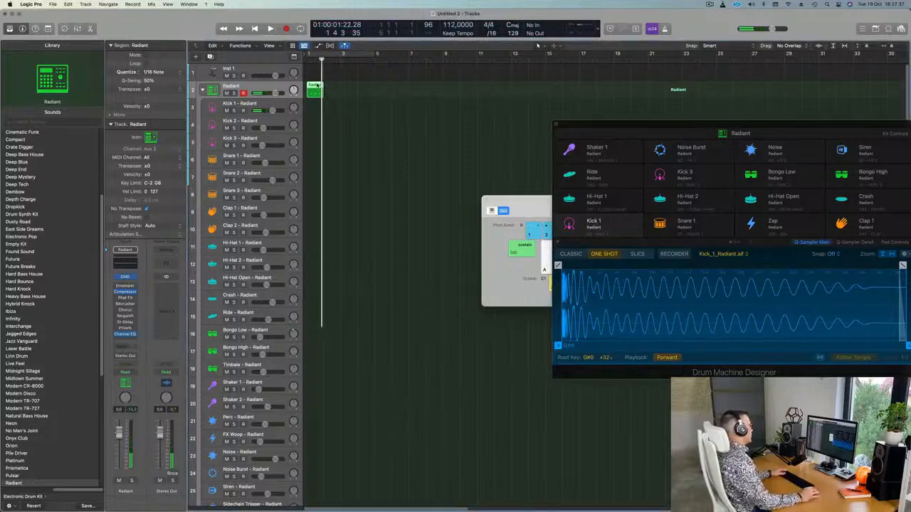
key("e")
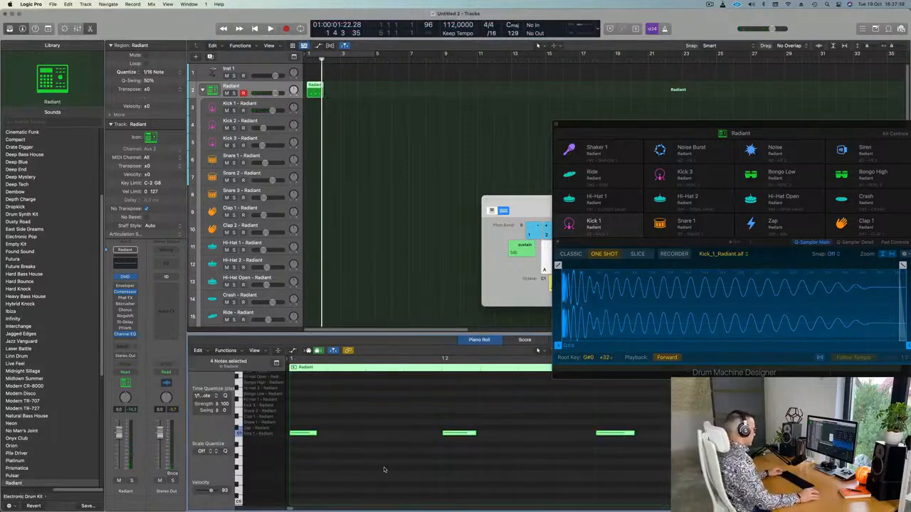
left_click(380, 463, "ctrl+alt")
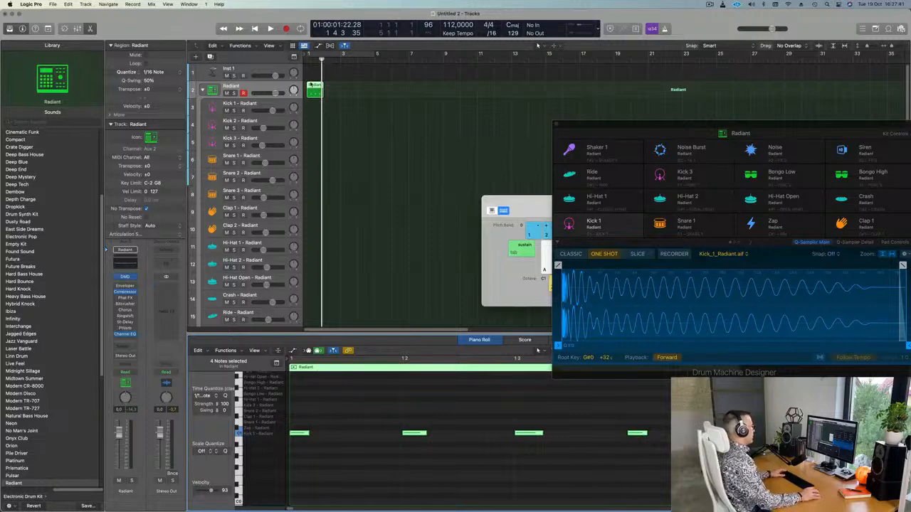
Loop bars 1 to 4 and move the recorded region to the Kick 1 track with its notes one octave lower.
key("c")
key("space")
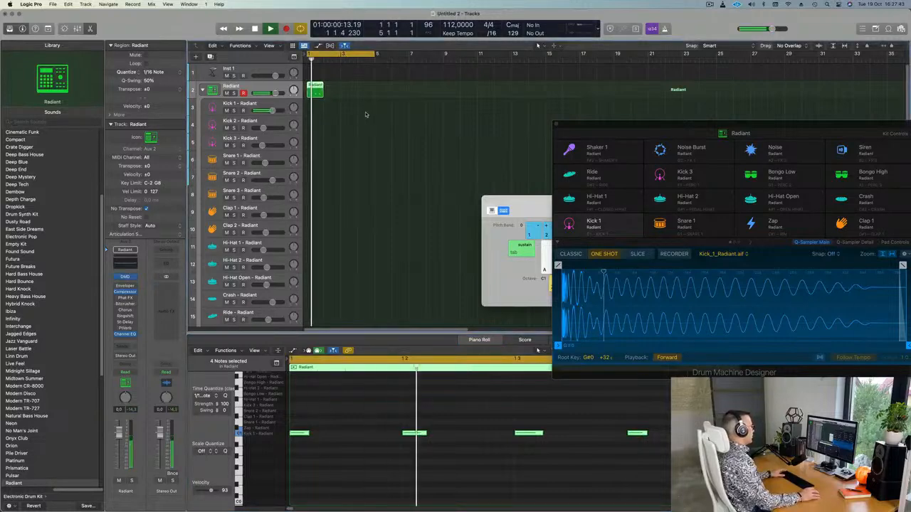
left_click_drag(314, 86, 314, 107)
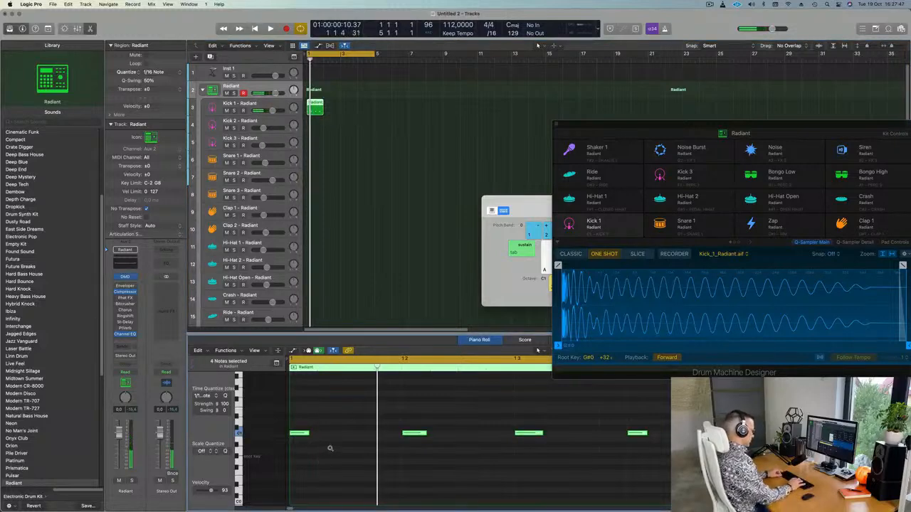
key("alt+shift+Down")
key("space")
key("space")
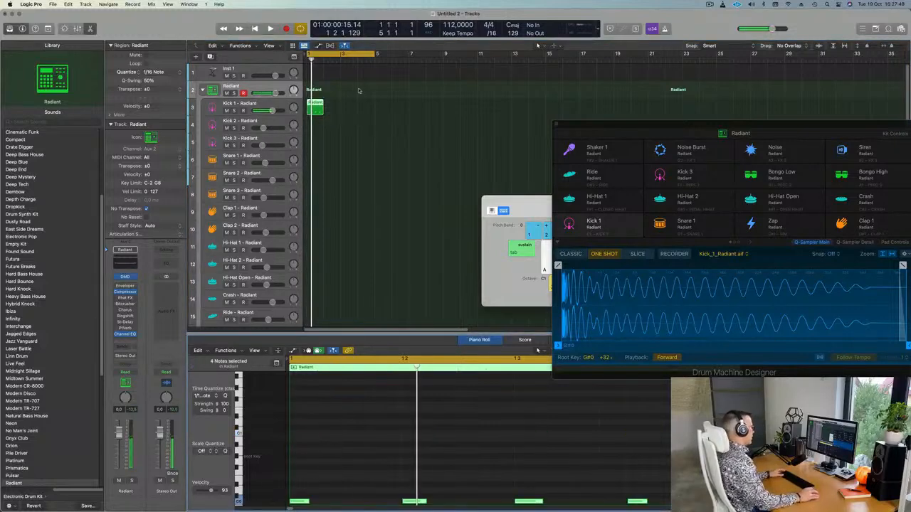
Repeat the one-bar region on the Kick 1 track until it fills bars 1 to 4, and play it.
left_click(355, 93)
left_click(318, 108)
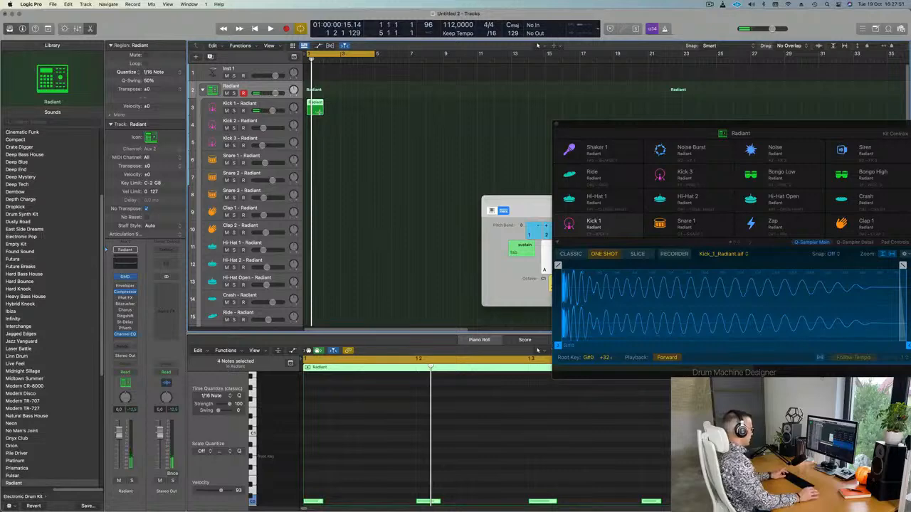
key("super+r")
key("super+r")
key("space")
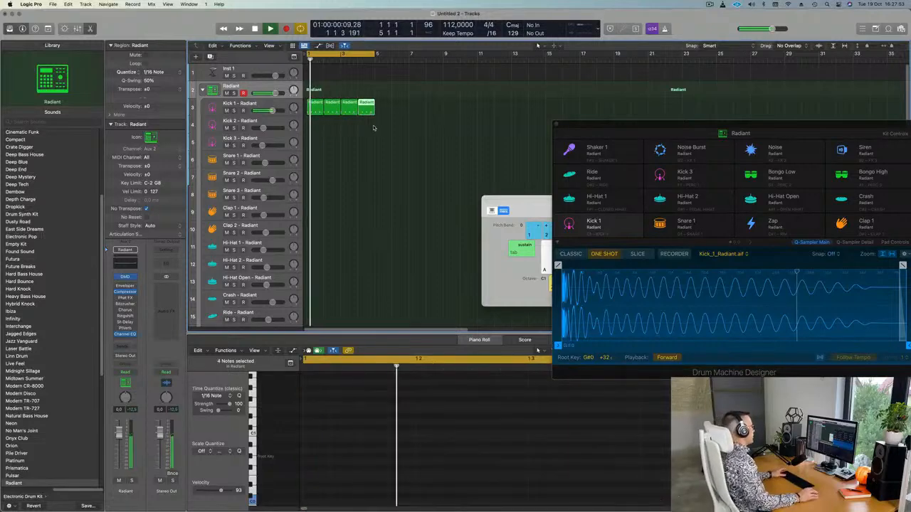
left_click(374, 128)
key("space")
Lower the volume of the Kick 1 track and listen to the kick pattern.
left_click(241, 104)
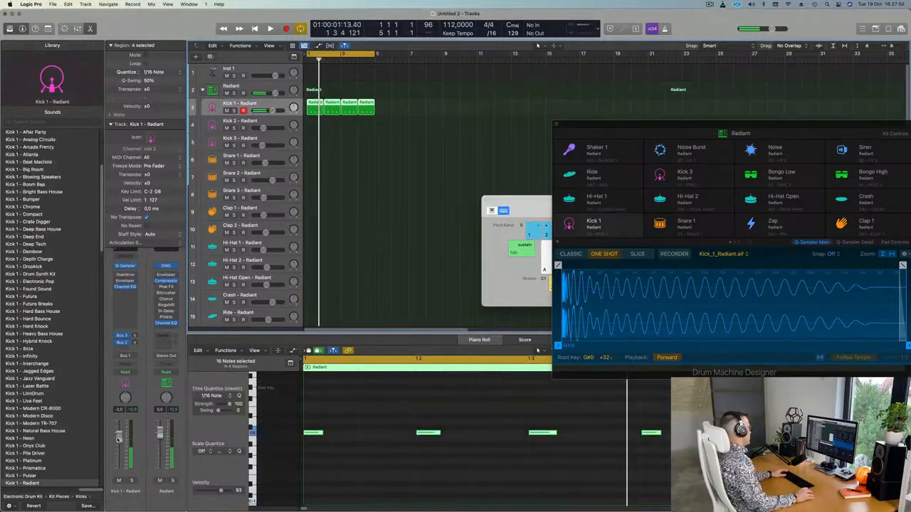
key("space")
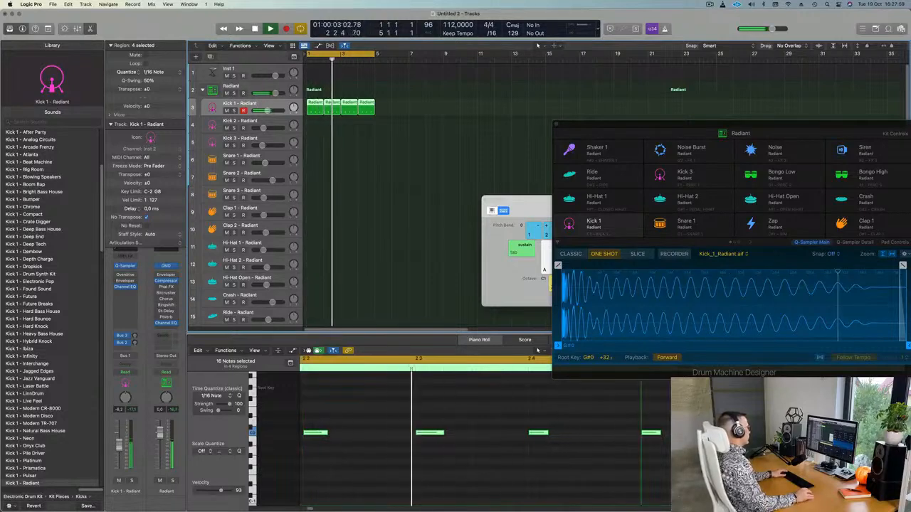
scroll(332, 183, "down", 1)
scroll(332, 182, "down", 1)
key("space")
scroll(332, 183, "up", 2)
left_click(332, 183)
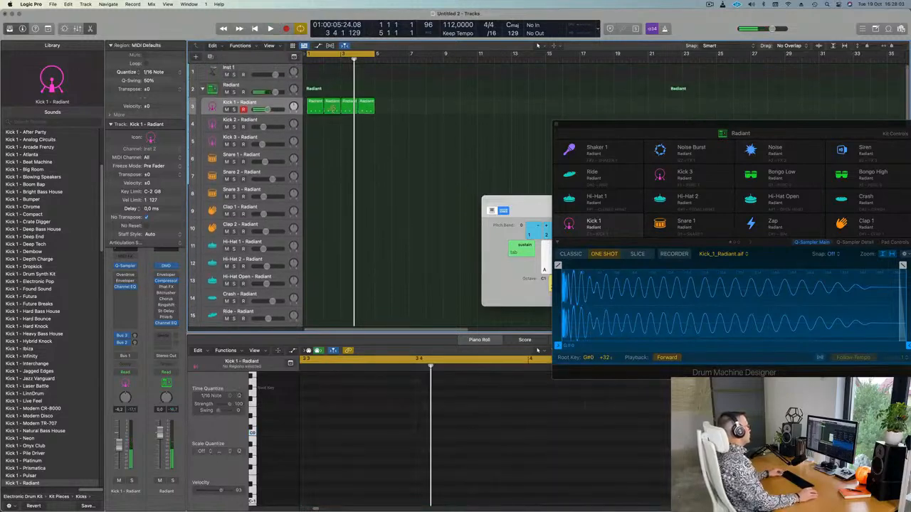
Copy the first kick region to the Hi-Hat 1 track and shift its four notes to the offbeats at C3.
left_click_drag(320, 104, 313, 249)
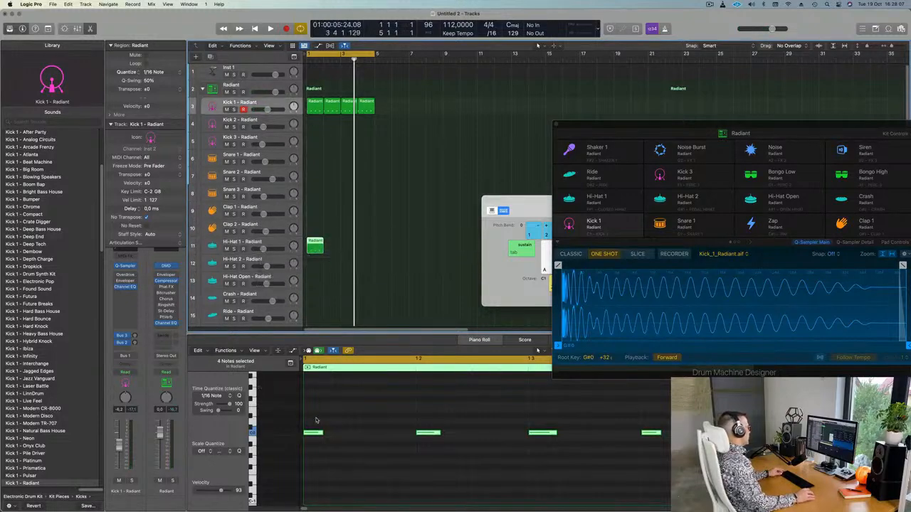
left_click_drag(312, 412, 643, 485)
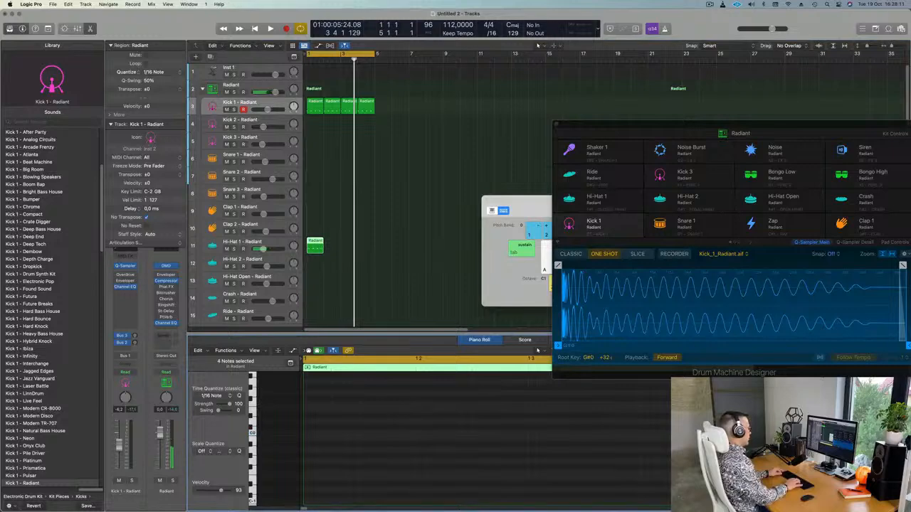
key("space")
key("space")
left_click(347, 251)
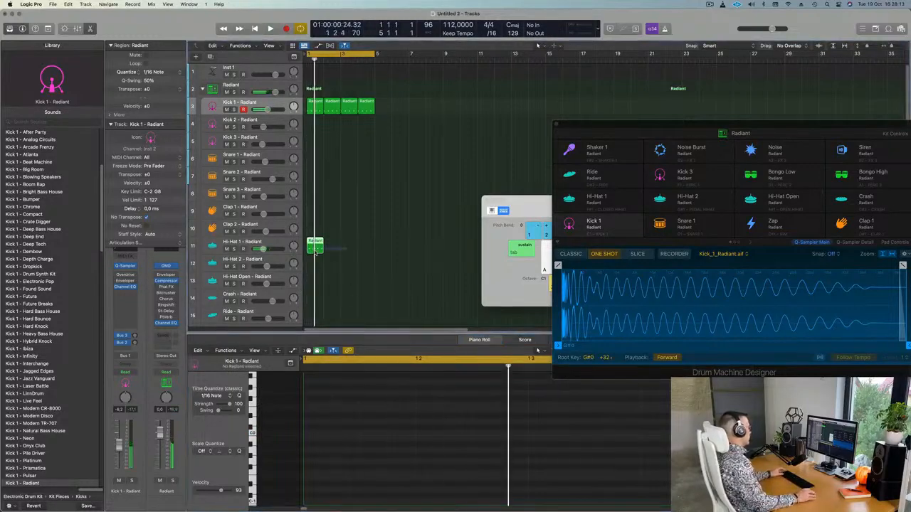
Repeat the Hi-Hat 1 region until it fills bars 1 to 4, and play the loop.
key("super+r")
key("super+r")
key("super+r")
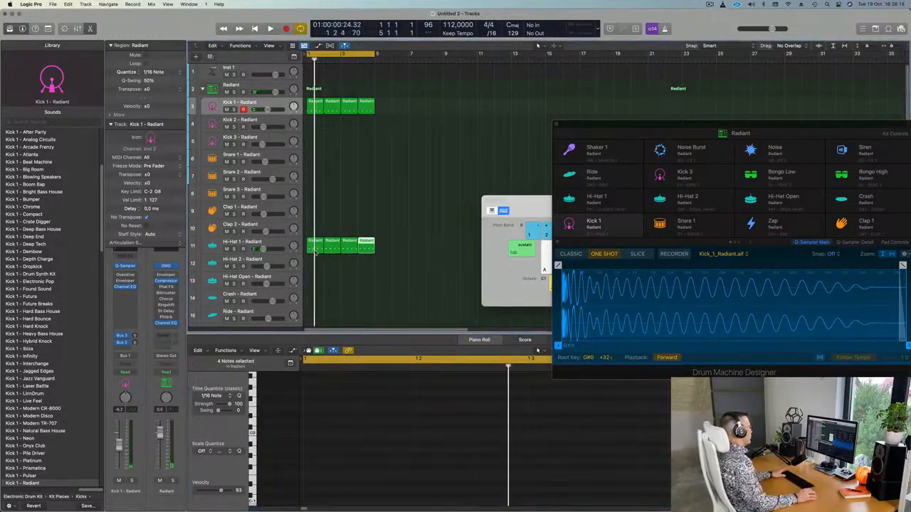
key("space")
Lower the Hi-Hat 1 track's volume to -22.0 dB and listen to it with the kick.
left_click(260, 244)
key("space")
key("space")
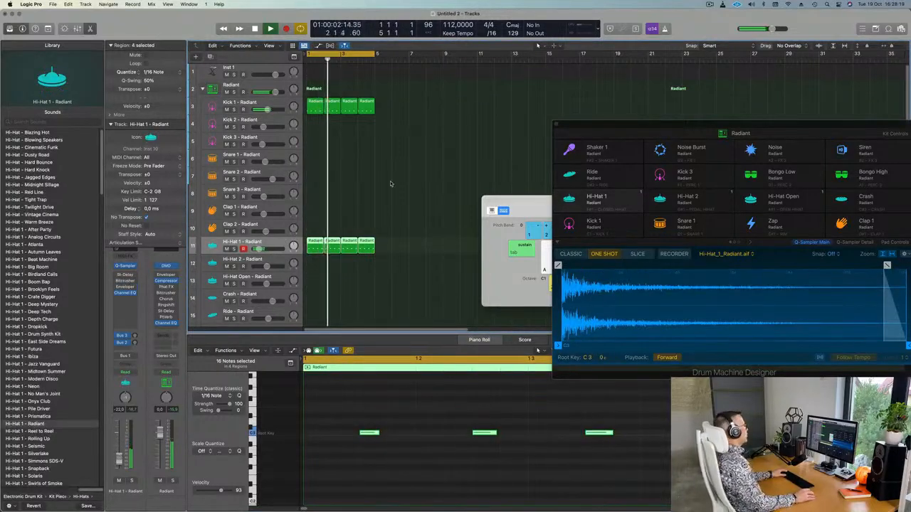
scroll(389, 185, "down", 3)
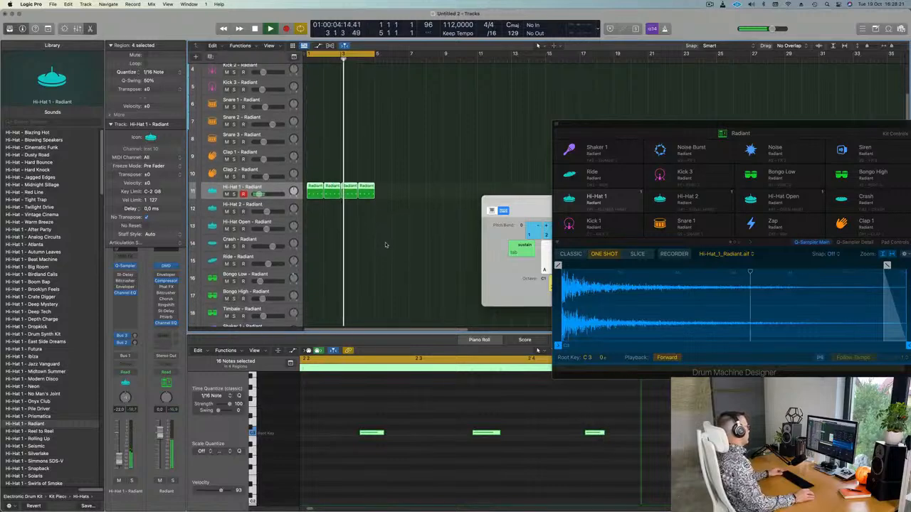
scroll(395, 238, "down", 3)
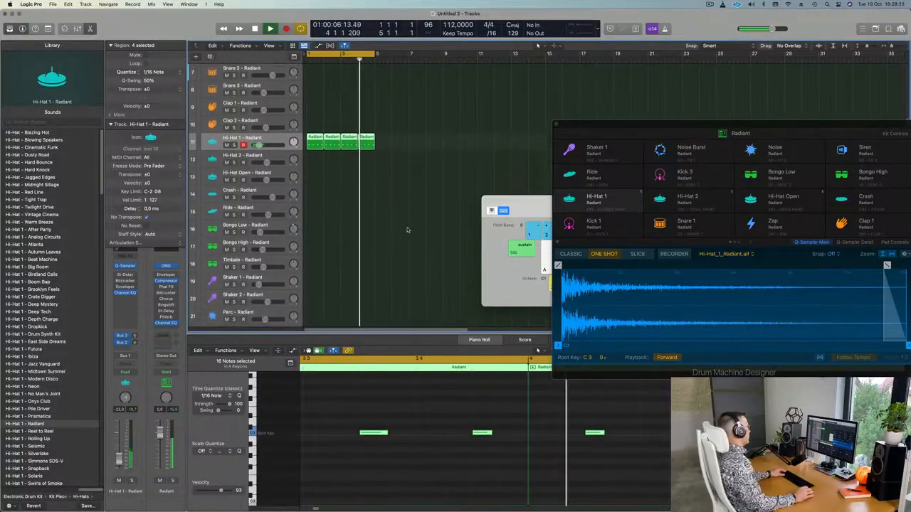
key("space")
Move the first Hi-Hat 1 region to the Bongo High track and delete all its notes except the first.
left_click(315, 137)
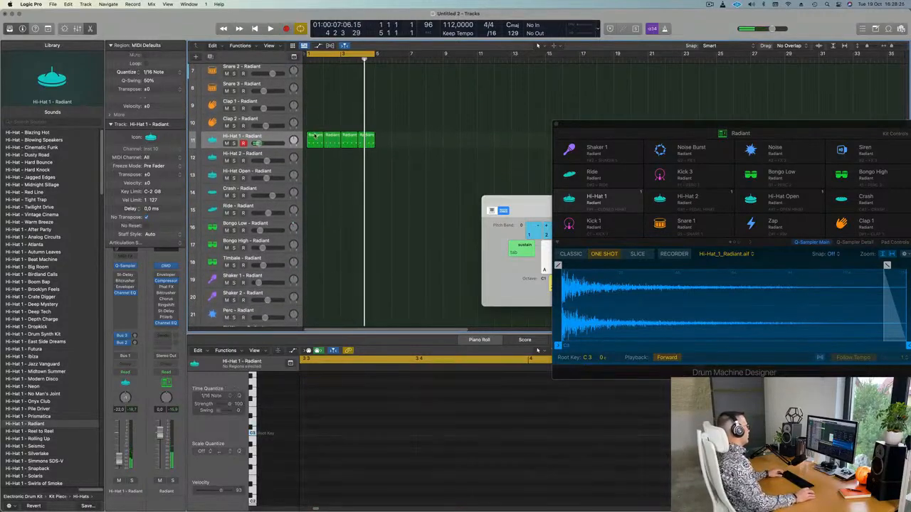
left_click_drag(313, 146, 316, 246)
key("shift+space")
key("space")
left_click_drag(399, 406, 639, 484)
key("Delete")
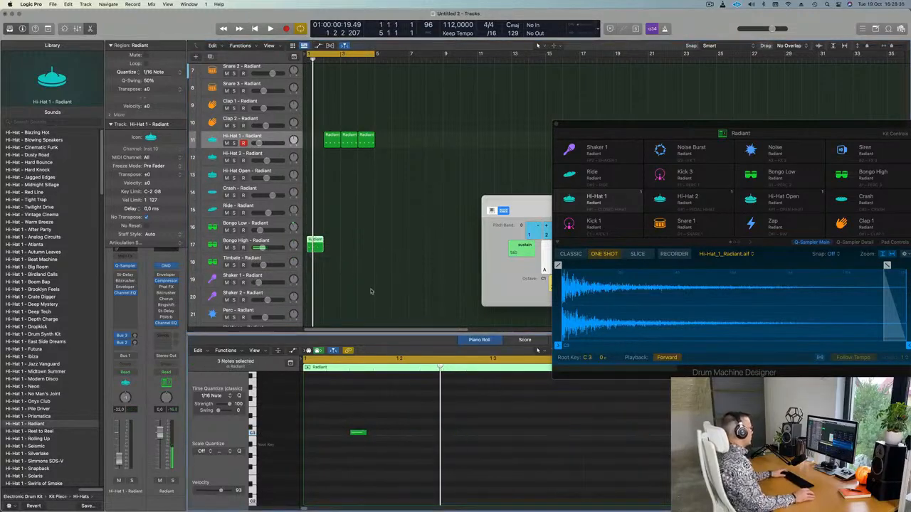
Play the bongo note in the loop and refill bar 1 of the Hi-Hat 1 track with a copy of the bar 2 region.
key("space")
key("space")
key("space")
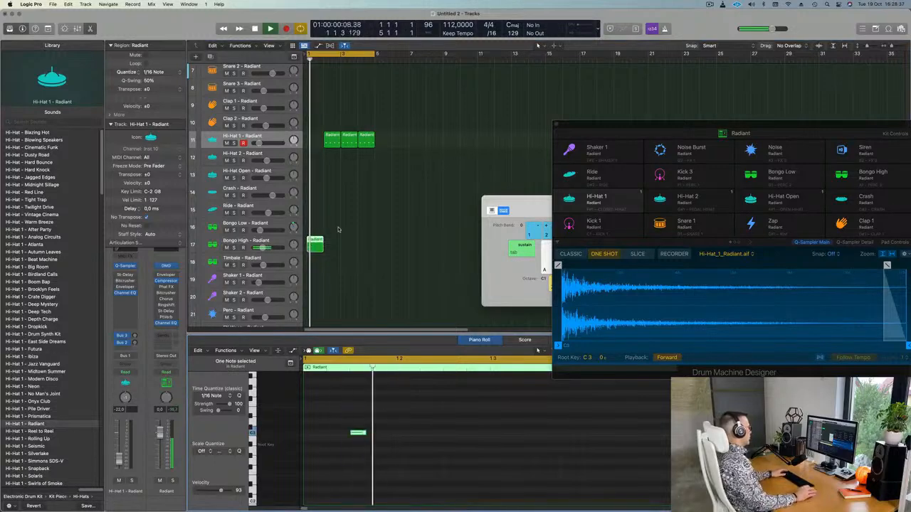
key("space")
mouse_move(335, 133)
left_mouse_down()
mouse_move(320, 140)
mouse_move(337, 141)
left_mouse_up()
key("space")
Repeat the Bongo High region from bar 1 until it fills bars 1 to 4.
left_click_drag(357, 232, 310, 254)
key("super+r")
key("super+r")
key("super+r")
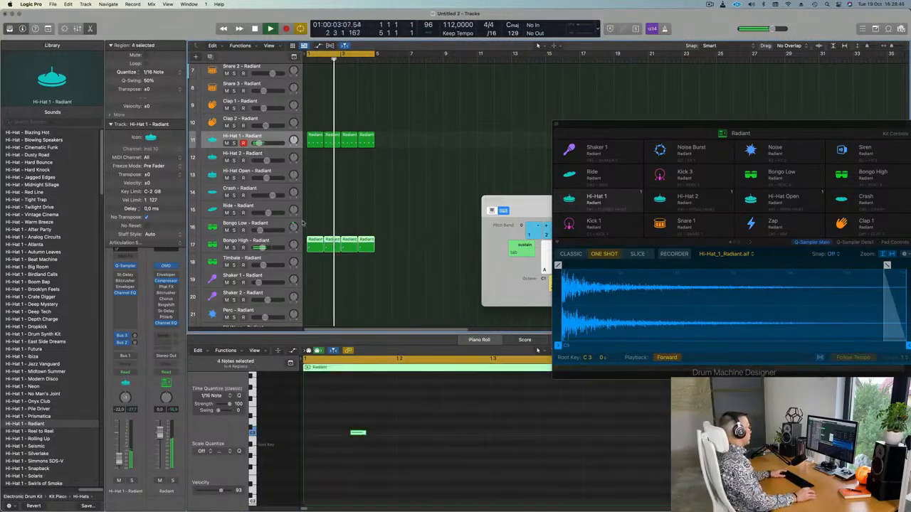
Move the first Bongo High region to the Bongo Low track and shift its note to a sixteenth after beat 3.
left_click(313, 241)
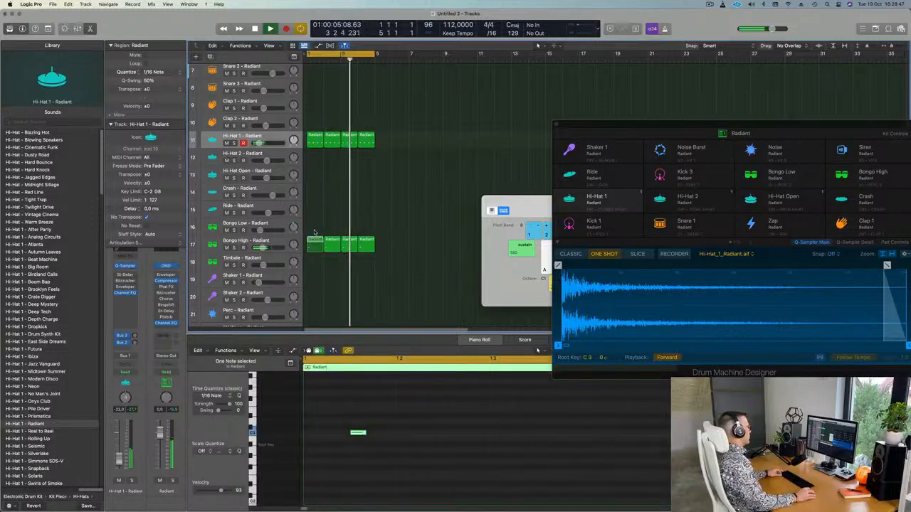
left_click_drag(314, 242, 314, 225)
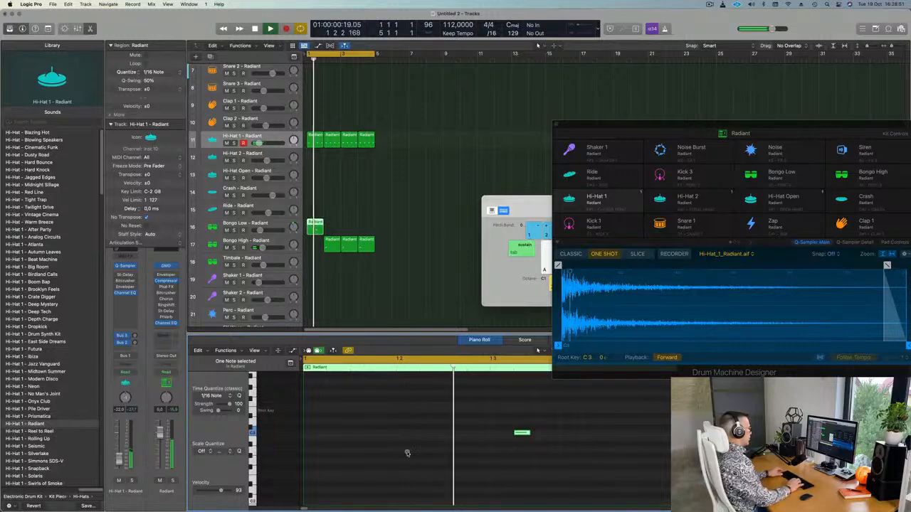
key("space")
Fill the gap left in the Bongo High track and repeat the Bongo Low region to cover bars 1 to 4.
left_click_drag(332, 244, 313, 244)
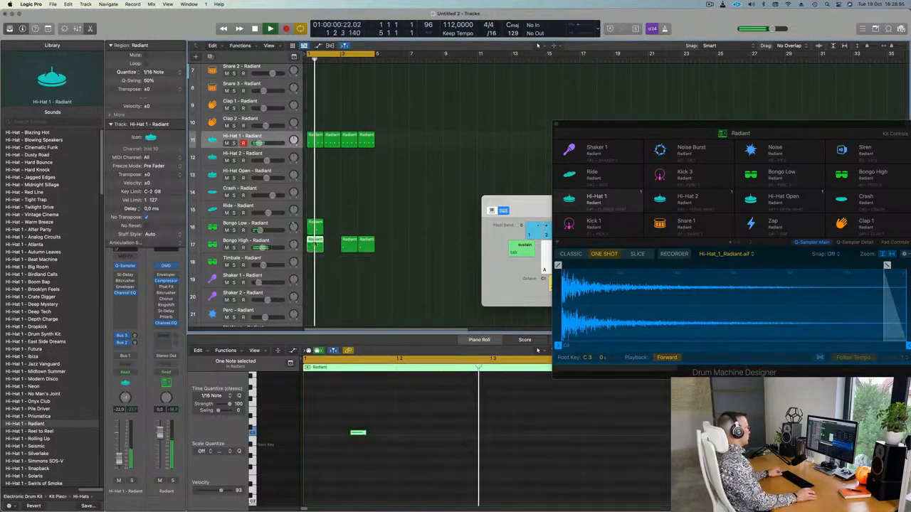
left_click_drag(314, 244, 331, 246)
left_click(315, 228)
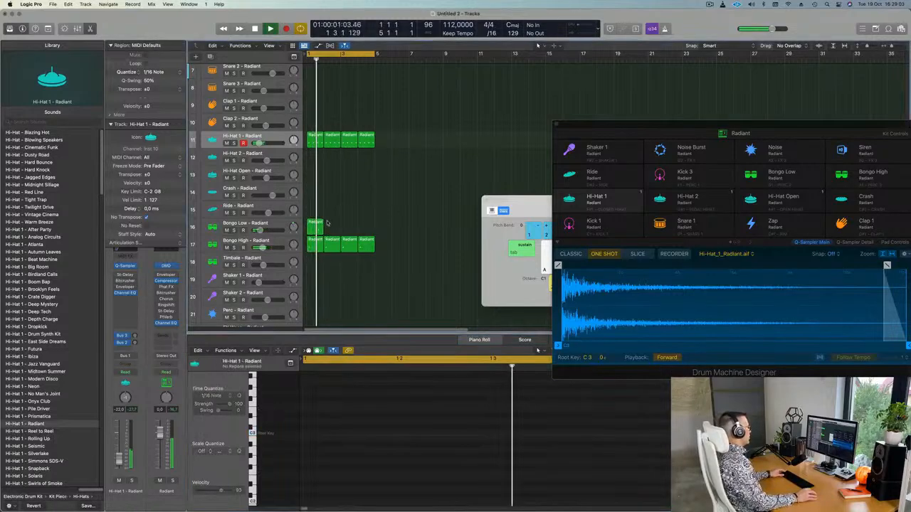
key("super+r")
key("super+r")
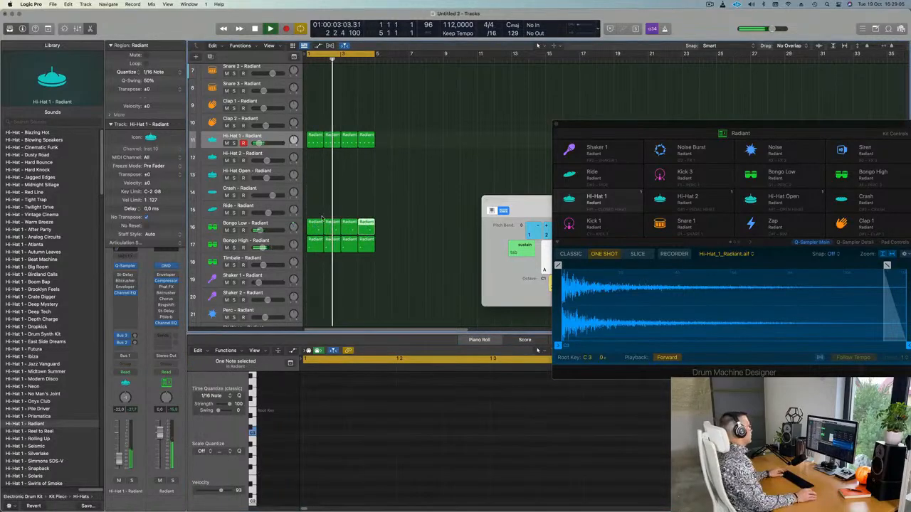
Reduce the track height and copy the first Kick 1 region to bar 1 of the Clap 1 track.
key("super+Up")
scroll(330, 216, "up", 3)
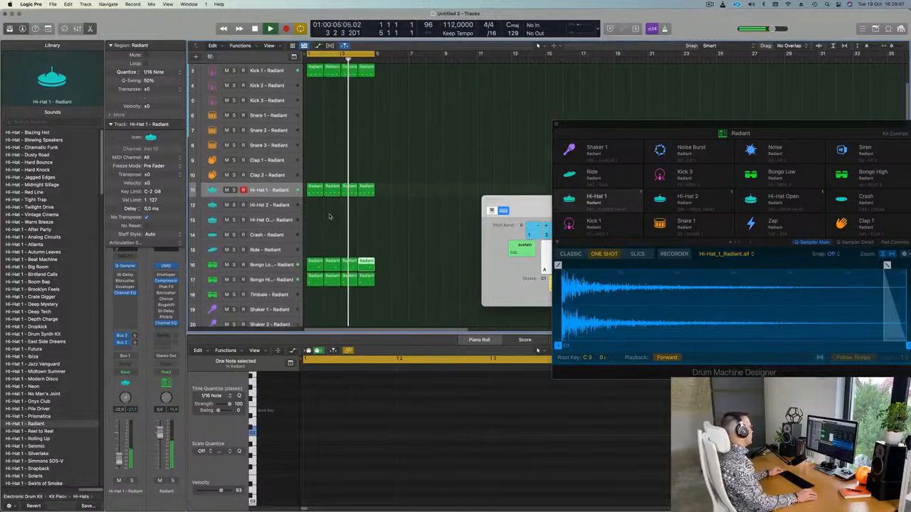
scroll(330, 216, "up", 2)
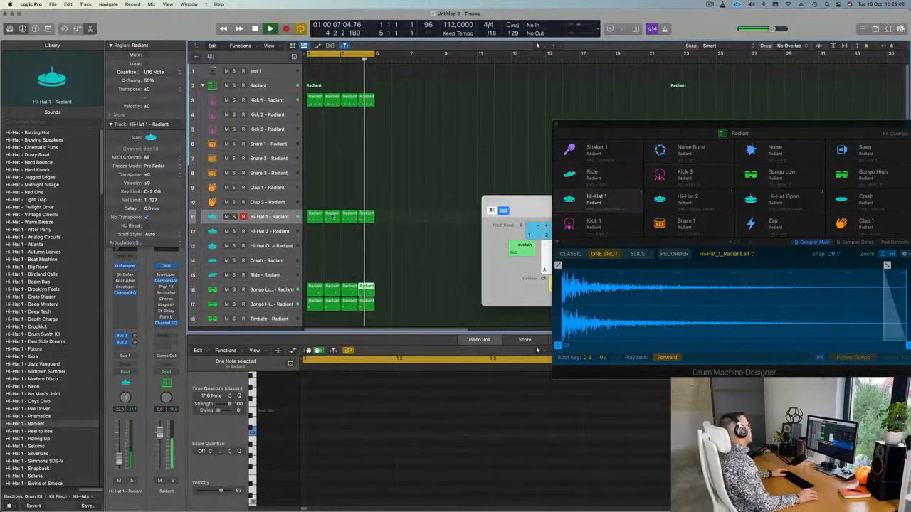
key("space")
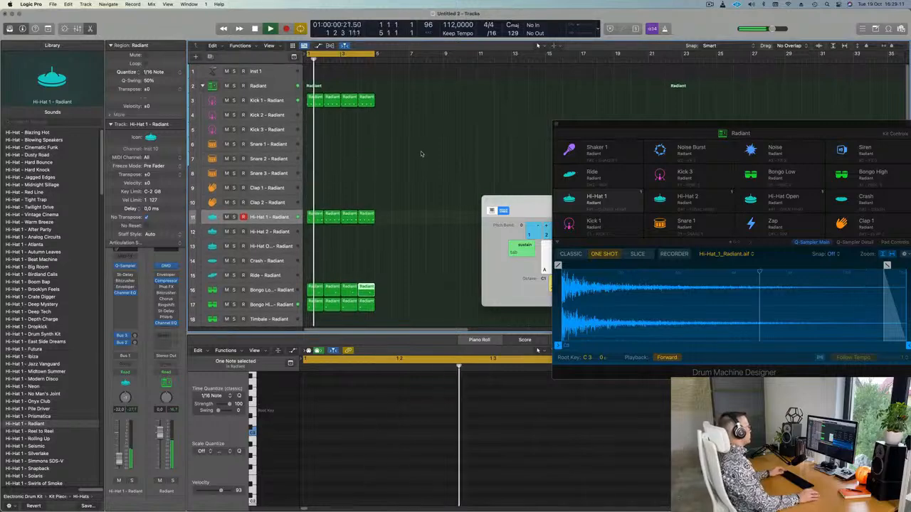
left_click(316, 97)
left_click_drag(315, 100, 314, 189)
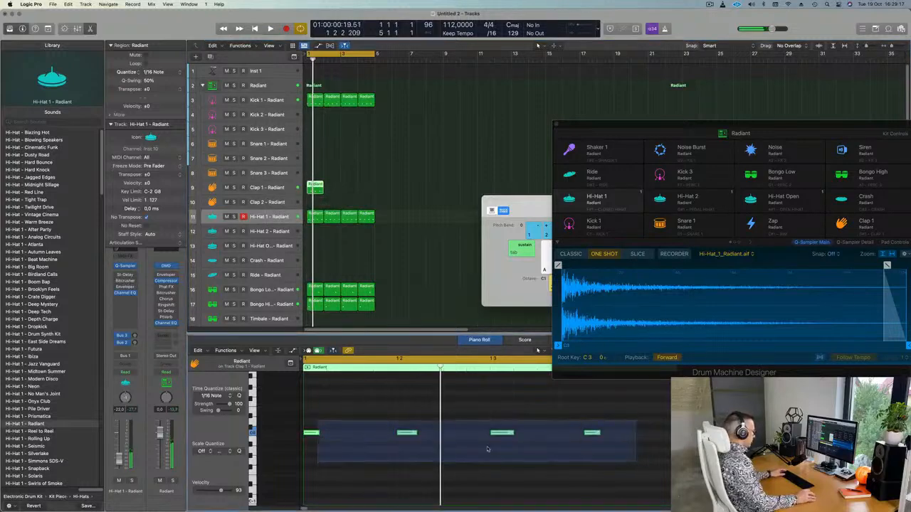
Delete the first and third notes of the Clap 1 region and transpose the remaining two notes up.
left_click_drag(347, 409, 306, 453)
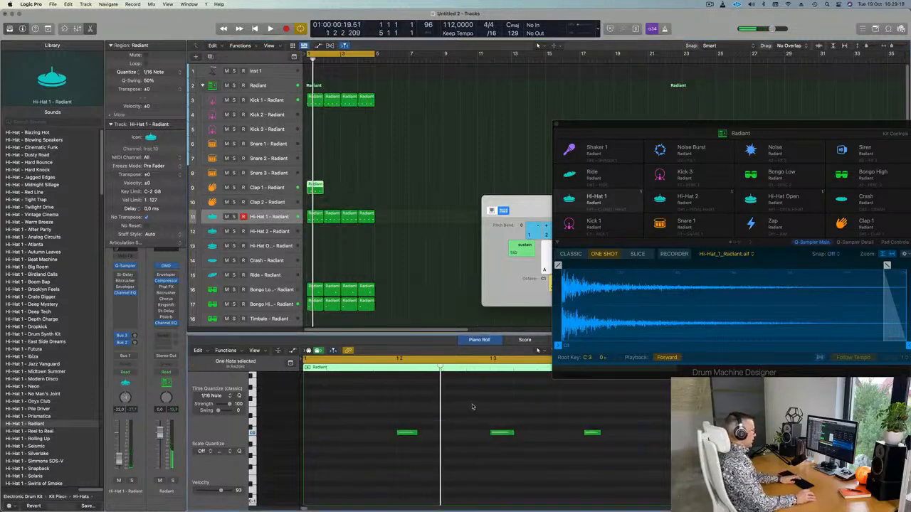
left_click(502, 433)
key("Delete")
left_click_drag(377, 415, 611, 469)
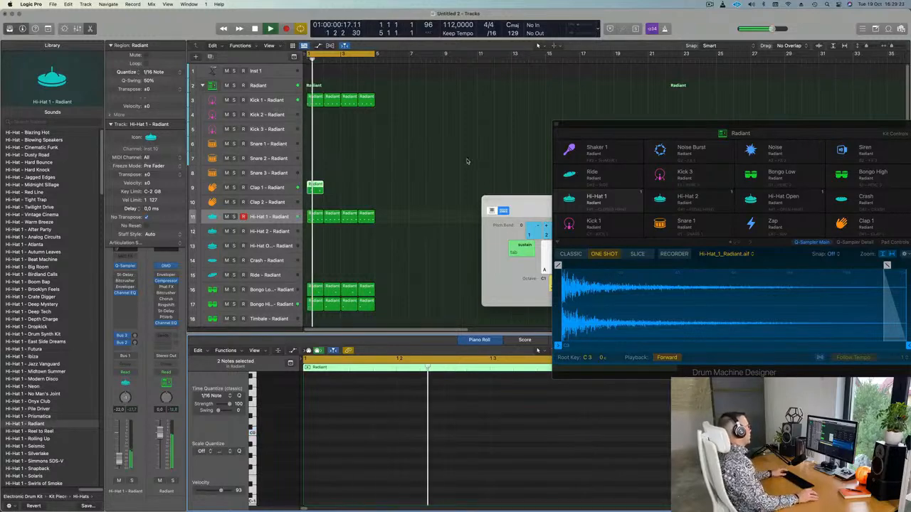
Repeat the Clap 1 region three times to fill bars 1 to 4 and select the Clap 1 track.
left_click_drag(359, 177, 313, 192)
key("super+r")
key("super+r")
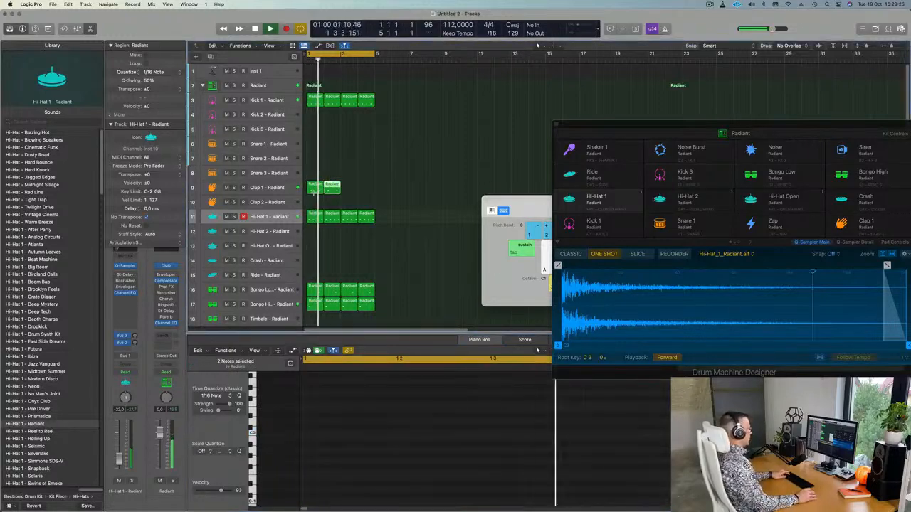
key("super+r")
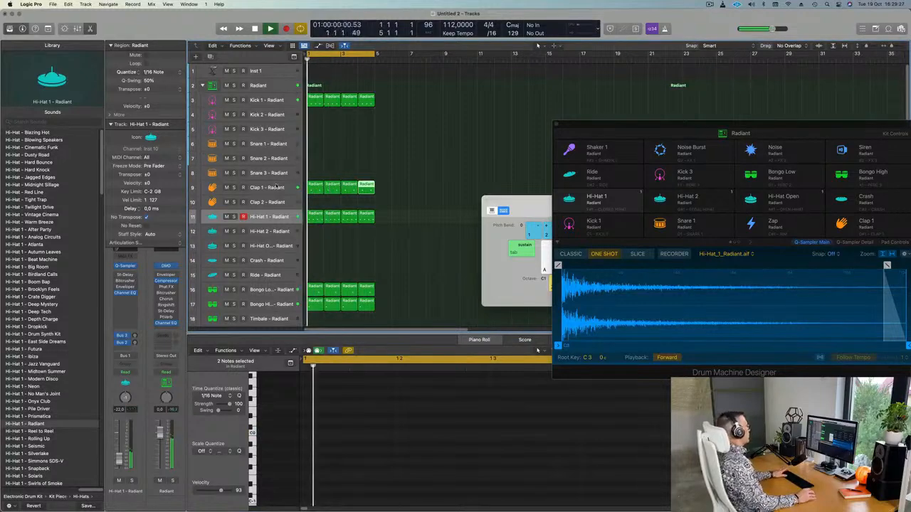
left_click(277, 189)
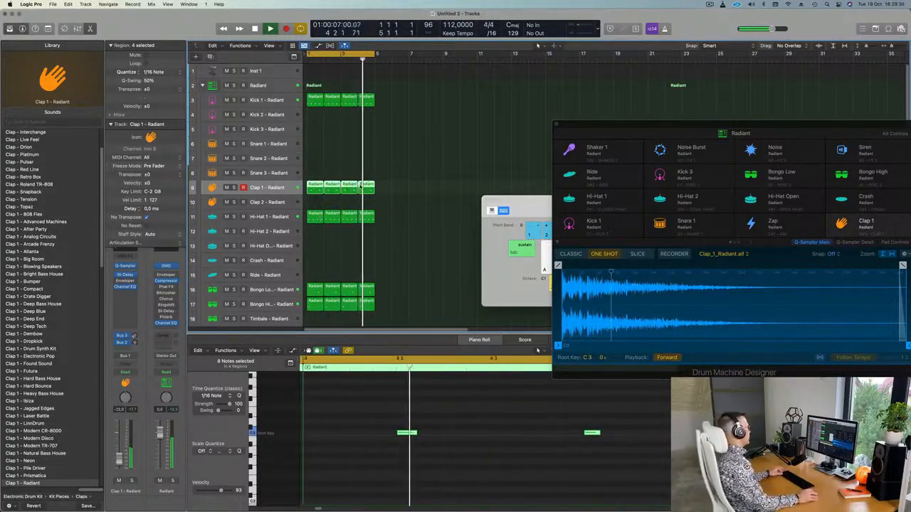
Reduce the track height until all tracks of the Radiant kit fit in the arrangement.
key("super+Up")
key("super+Up")
key("super+Up")
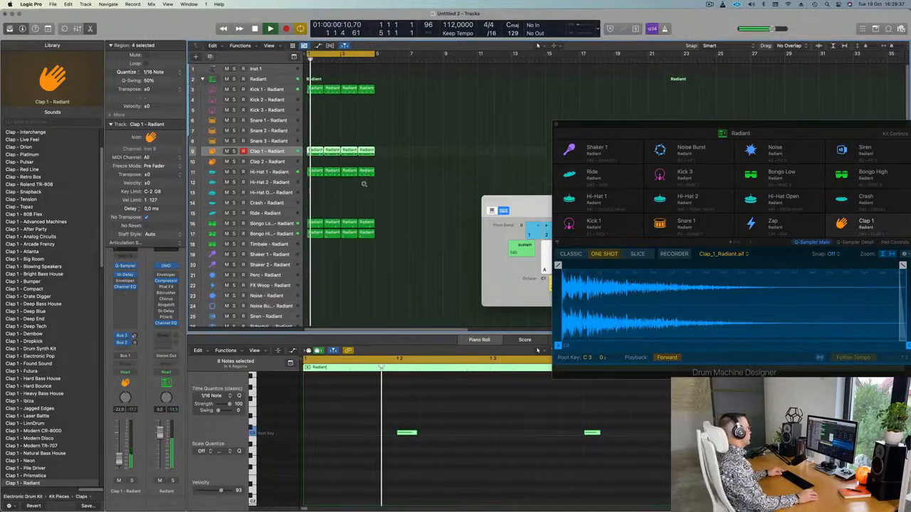
key("super+Up")
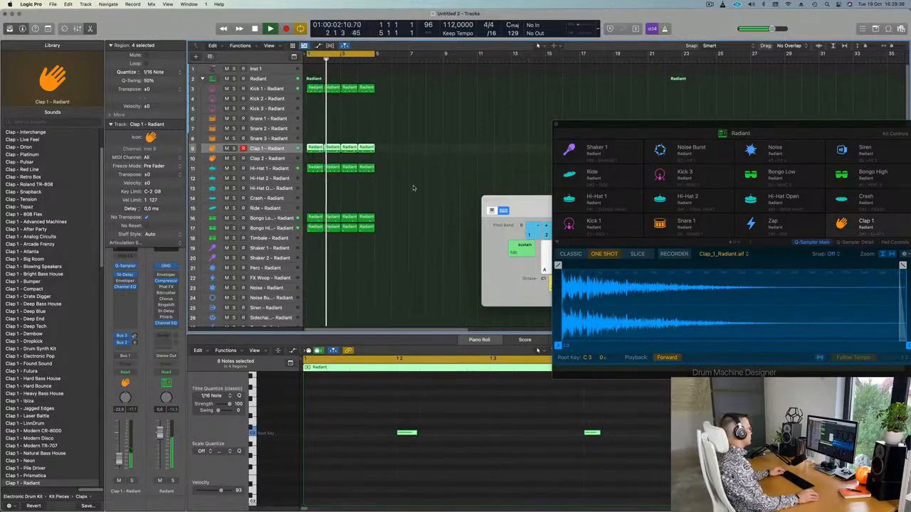
key("super+Up")
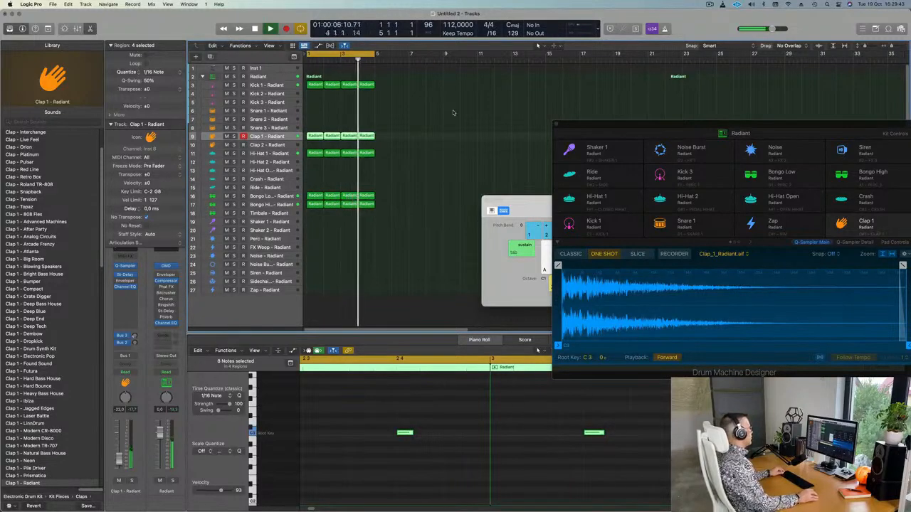
Load Alchemy as the software instrument on the Inst 1 track.
left_click(274, 68)
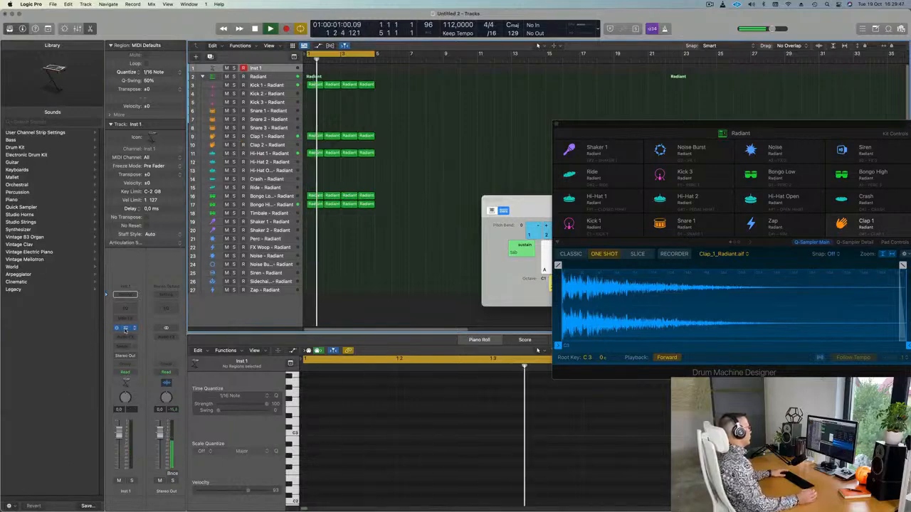
left_click(125, 328)
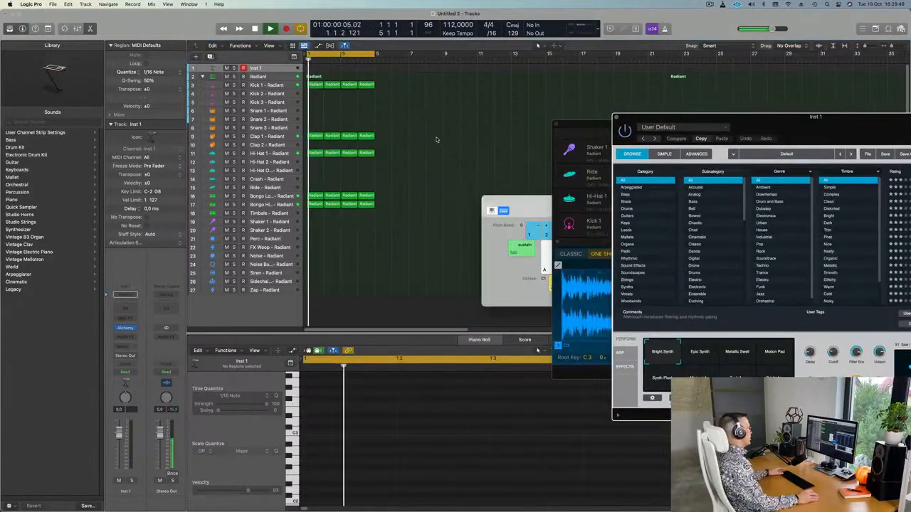
Repeat all drum regions to fill 16 bars and extend the cycle range to bar 17.
left_click(437, 140)
key("super+a")
key("super+r")
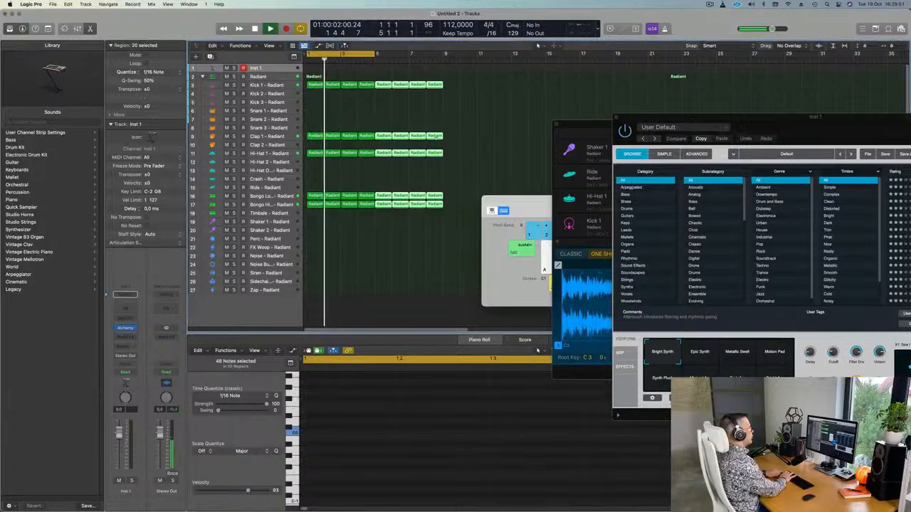
key("super+r")
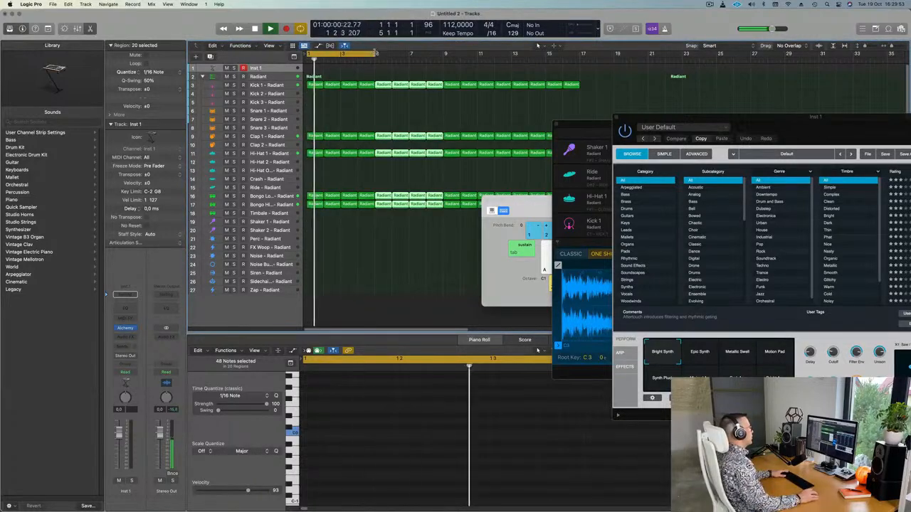
left_click_drag(375, 53, 582, 53)
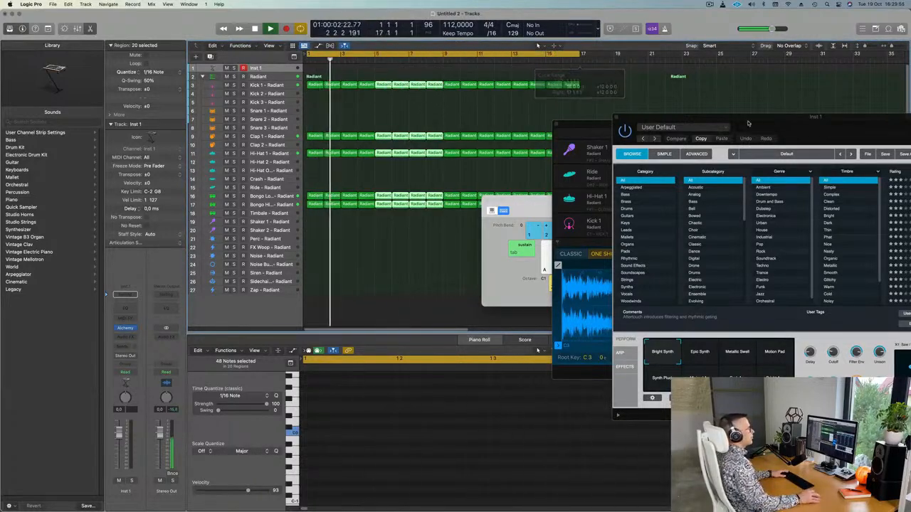
Move the Alchemy window so its preset browser is fully reachable and filter the presets to the Bass category.
left_click_drag(747, 124, 502, 233)
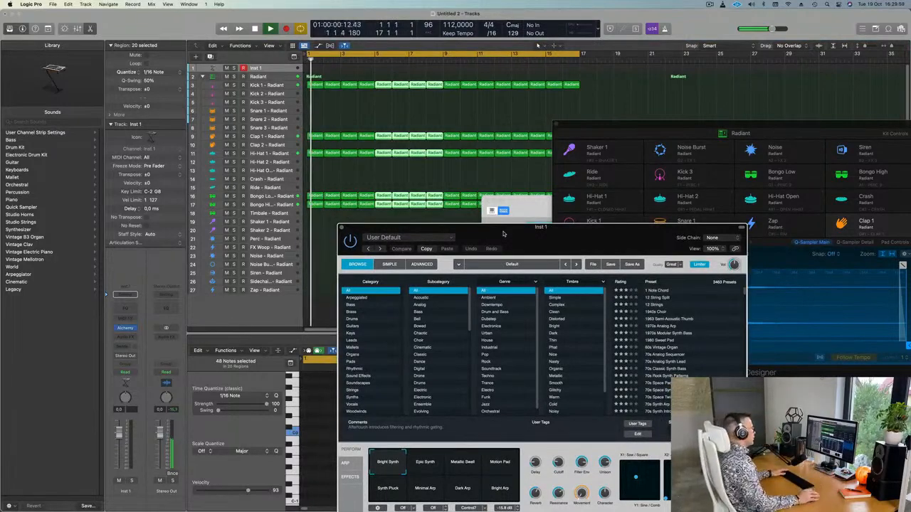
left_click_drag(502, 232, 458, 224)
left_click(304, 296)
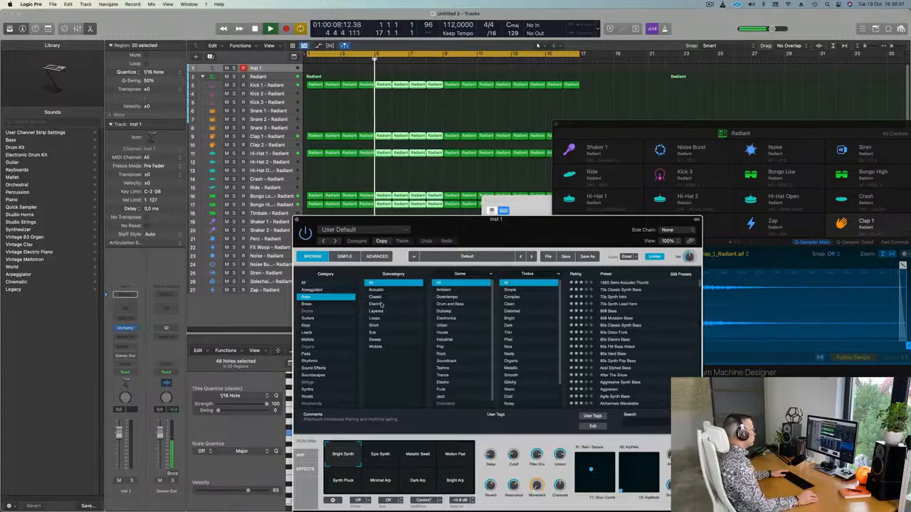
Browse the Bass presets in Alchemy and load Slow Nasty Rise.
scroll(450, 326, "down", 1)
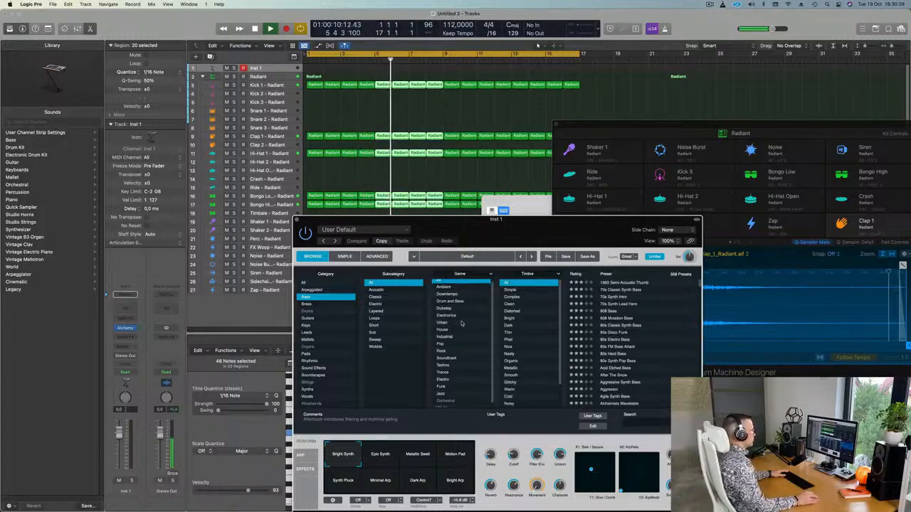
scroll(537, 343, "down", 4)
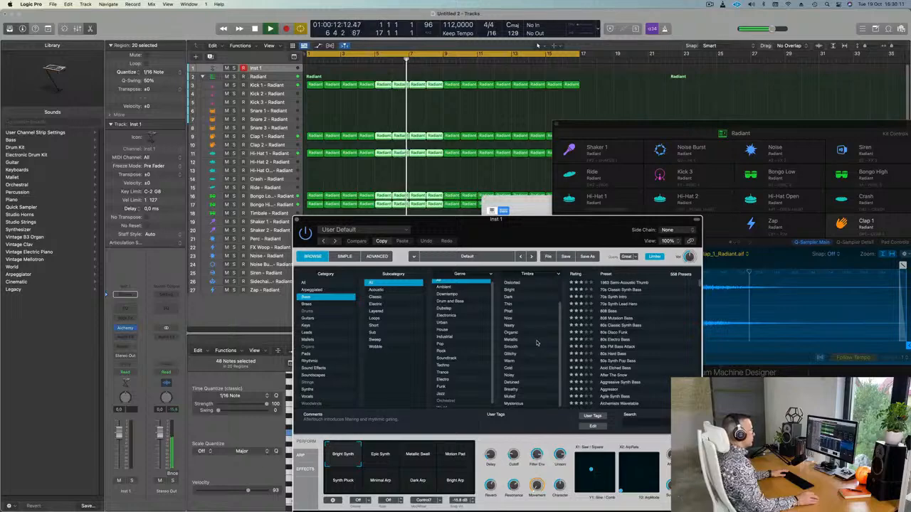
scroll(537, 340, "up", 4)
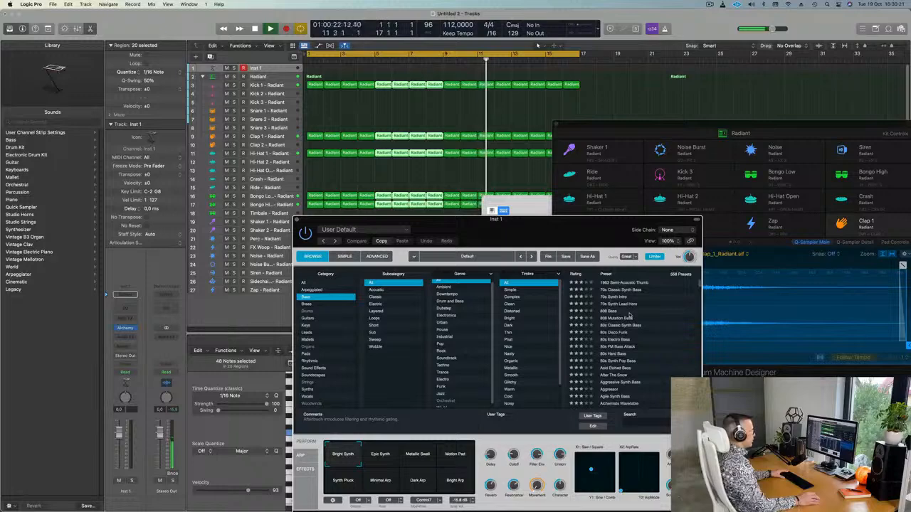
scroll(629, 314, "down", 2)
left_click_drag(698, 284, 698, 407)
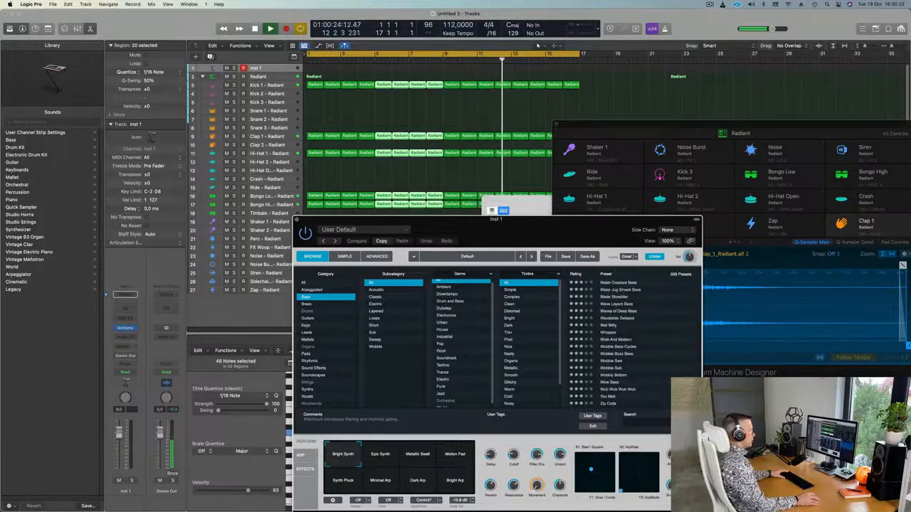
scroll(603, 328, "up", 5)
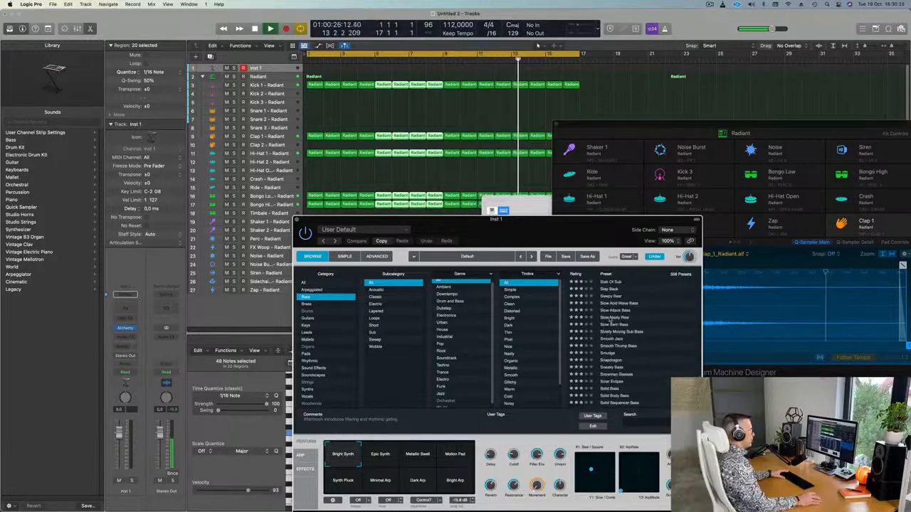
left_click(610, 318)
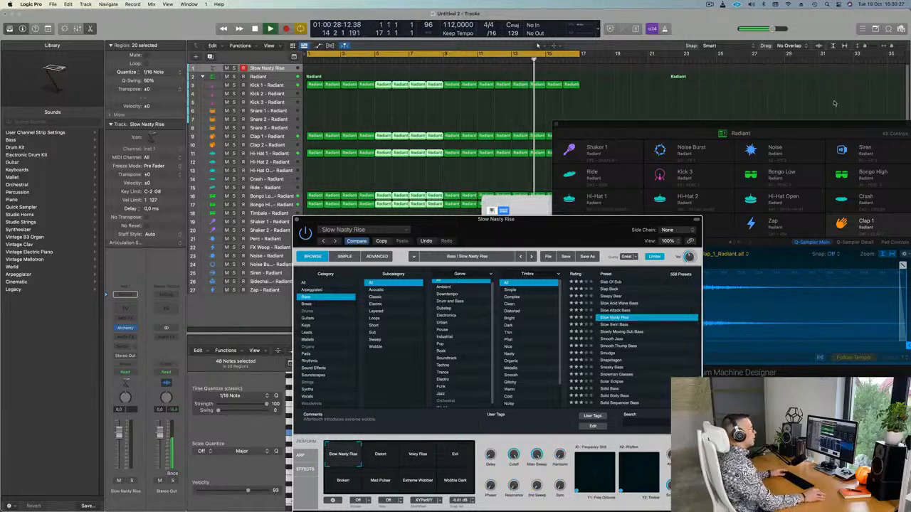
Separate the Drum Machine Designer and Musical Typing windows and select the Slow Nasty Rise track for playing.
left_click_drag(717, 124, 755, 197)
left_click_drag(547, 205, 554, 133)
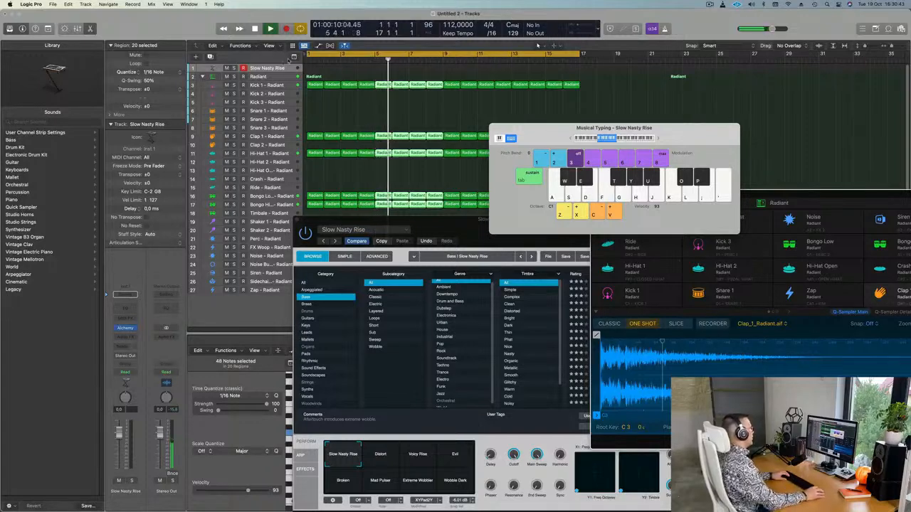
left_click(277, 67)
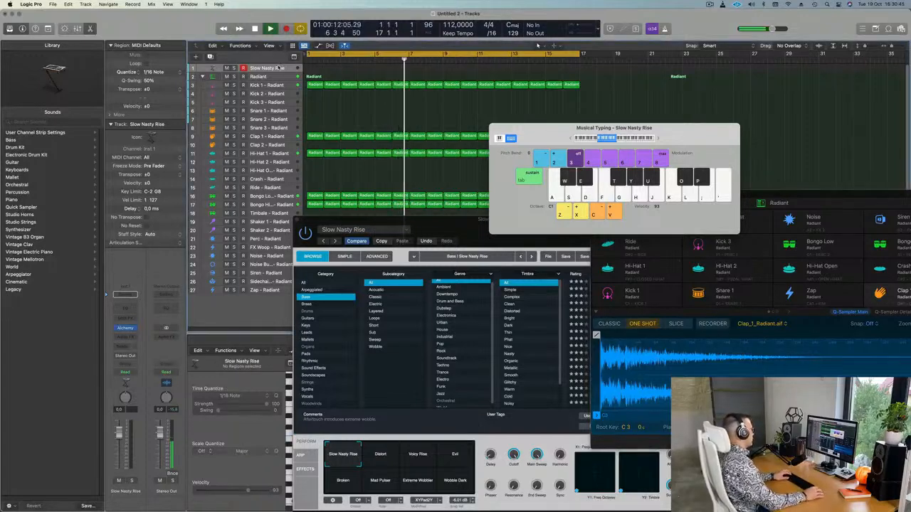
Audition the Slow Nasty Rise bass with Musical Typing and lower its track volume to -20 dB.
key("h")
key("h")
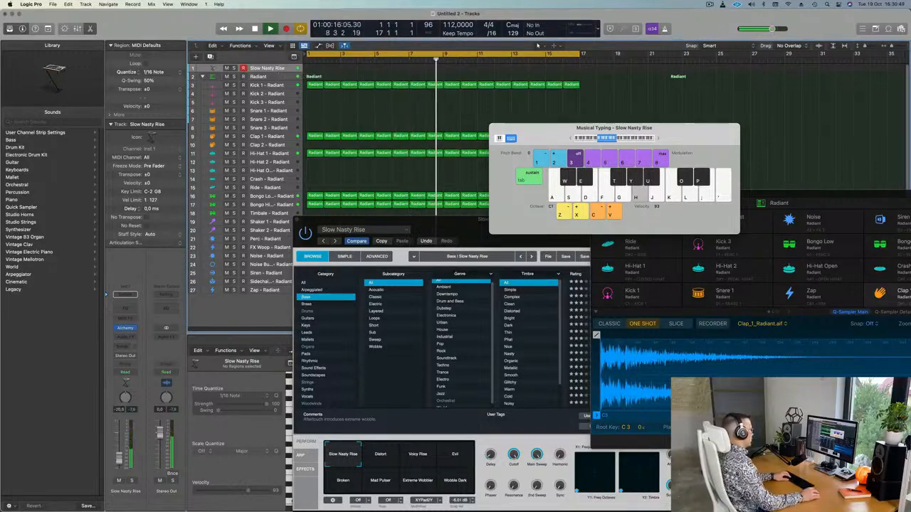
key("j")
key("d")
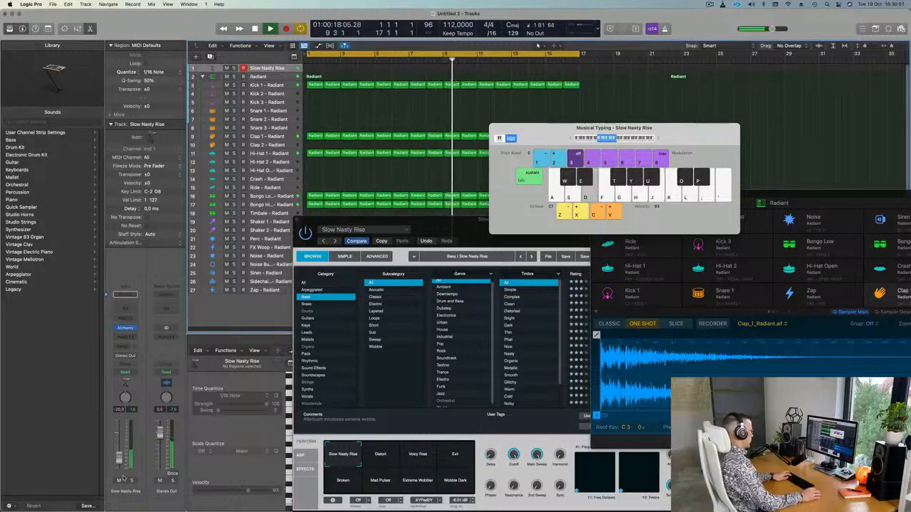
key("semicolon")
key("k")
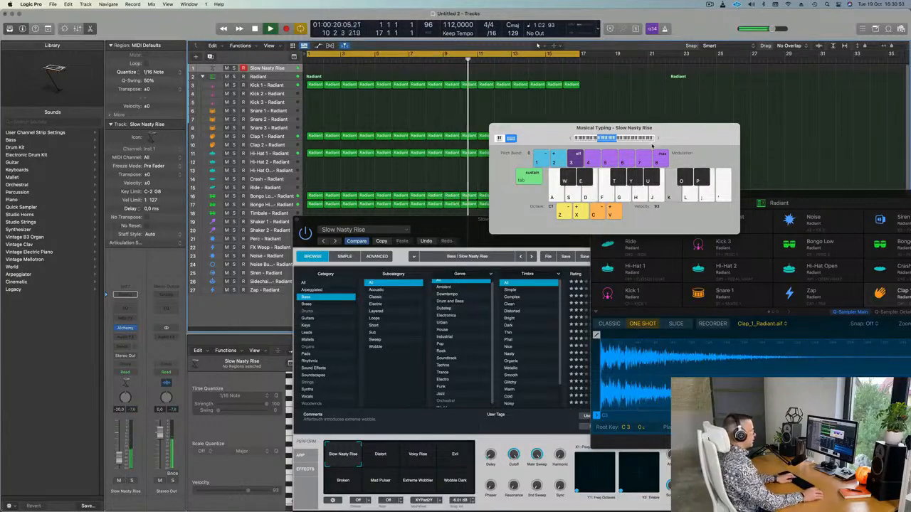
Move the Musical Typing and Alchemy windows up to reveal the performance controls while playing more bass notes.
left_click_drag(675, 133, 767, 57)
key("l")
left_click_drag(500, 228, 555, 78)
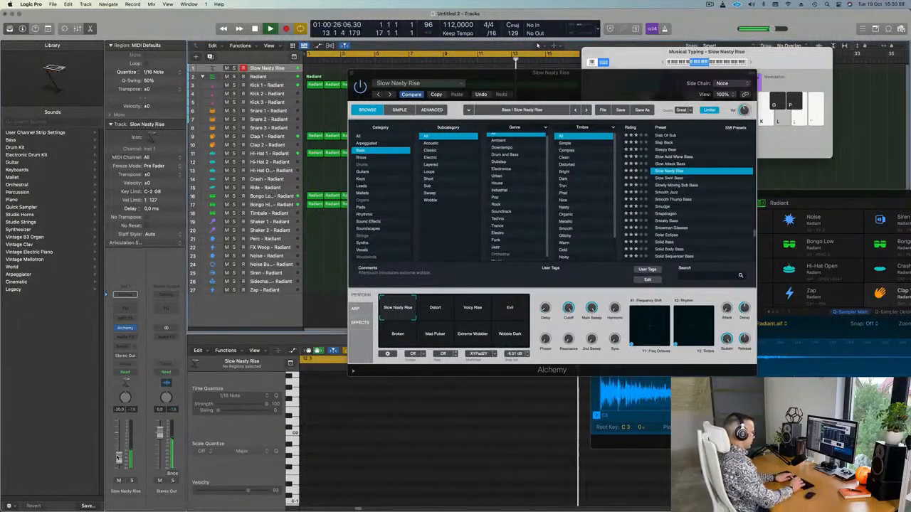
key("apostrophe")
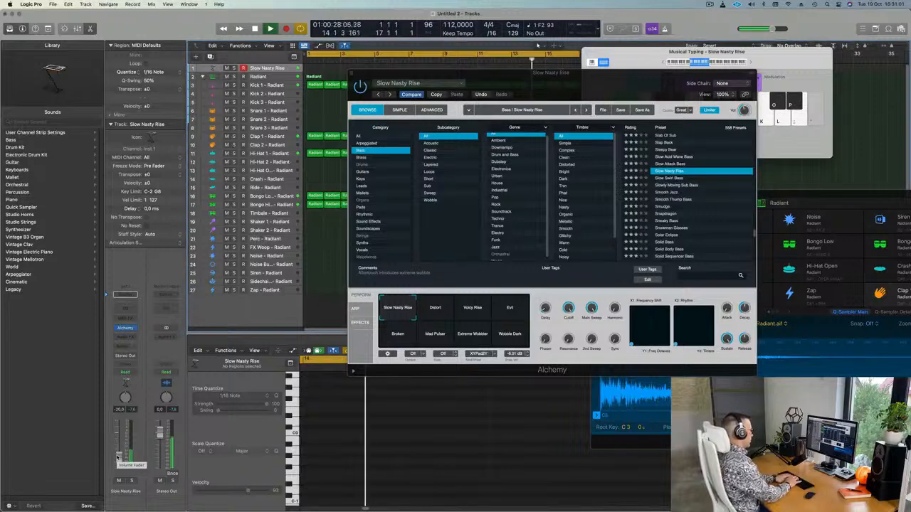
key("l")
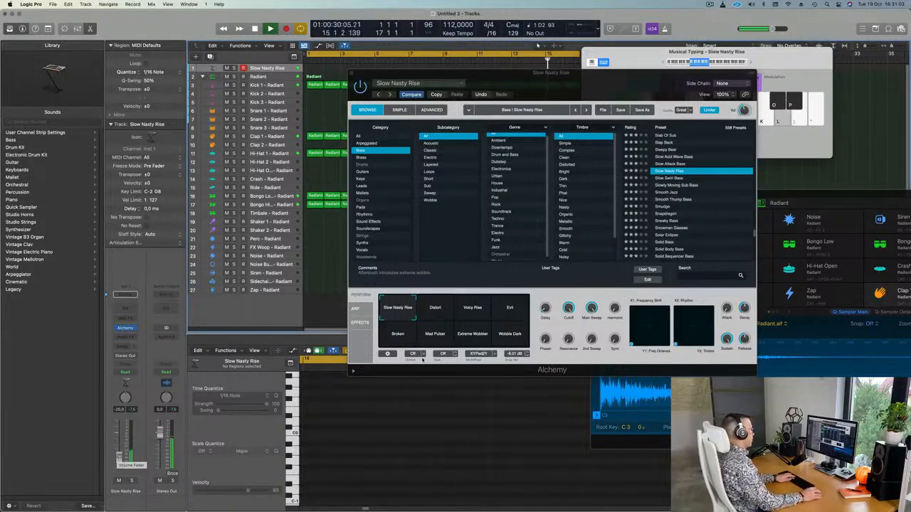
Audition the Distort and Voicy Rise variations of the bass sound in Alchemy.
left_click(434, 310)
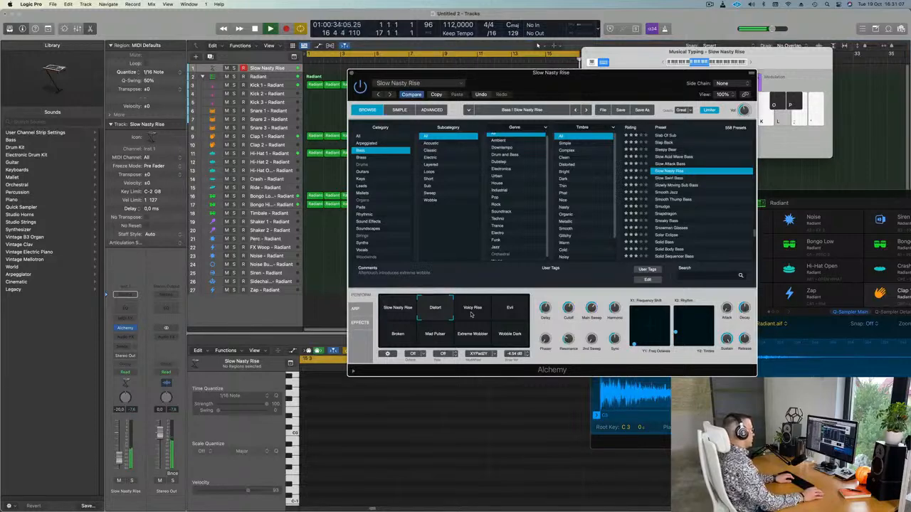
key("s")
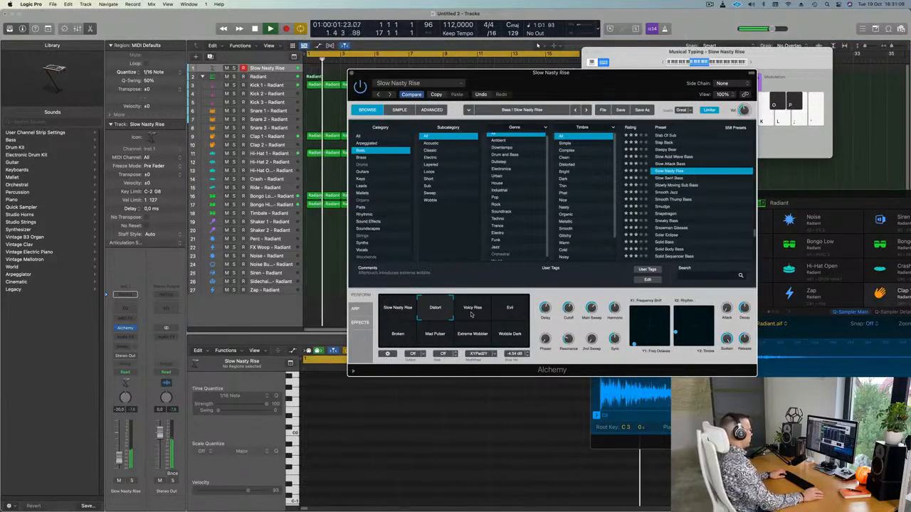
key("j")
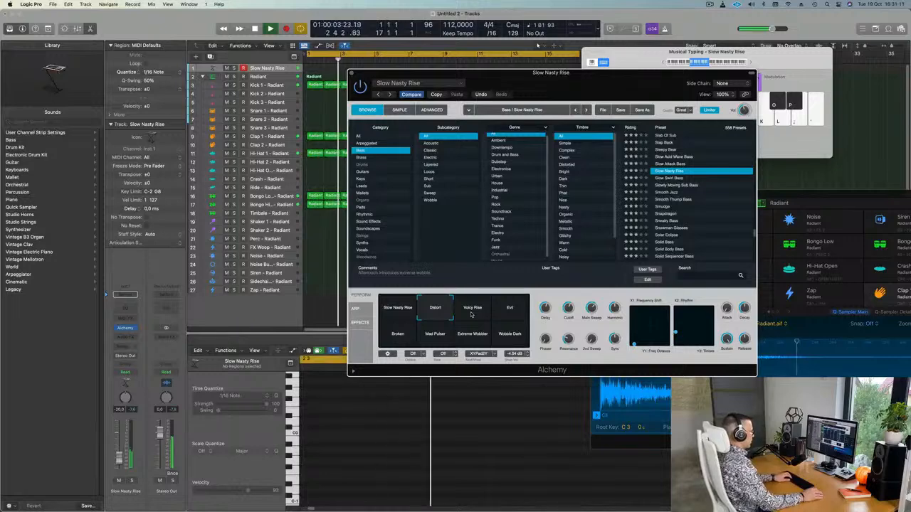
left_click(472, 312)
key("h")
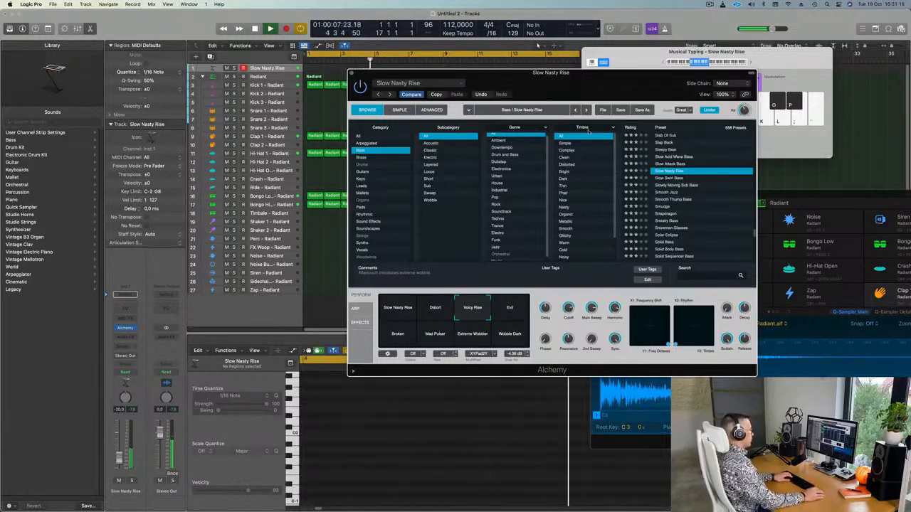
Reposition the Alchemy window below the Musical Typing keys and audition the Evil, Broken and Mad Pulser variations.
left_click_drag(541, 73, 592, 127)
left_click(566, 369)
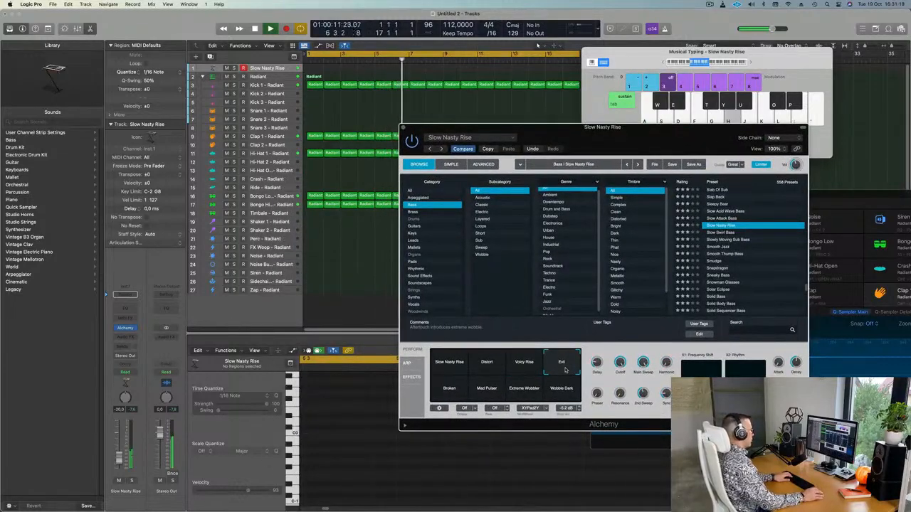
left_click(458, 394)
key("h")
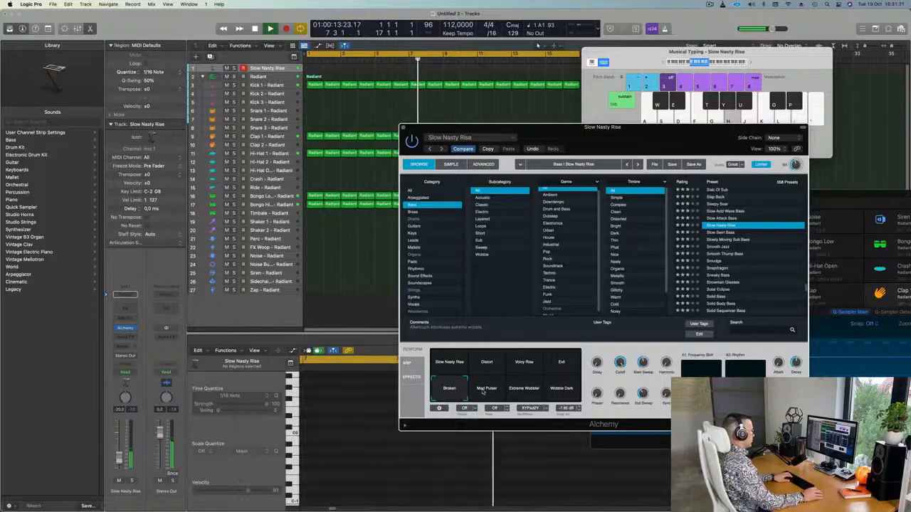
left_click(486, 390)
key("h")
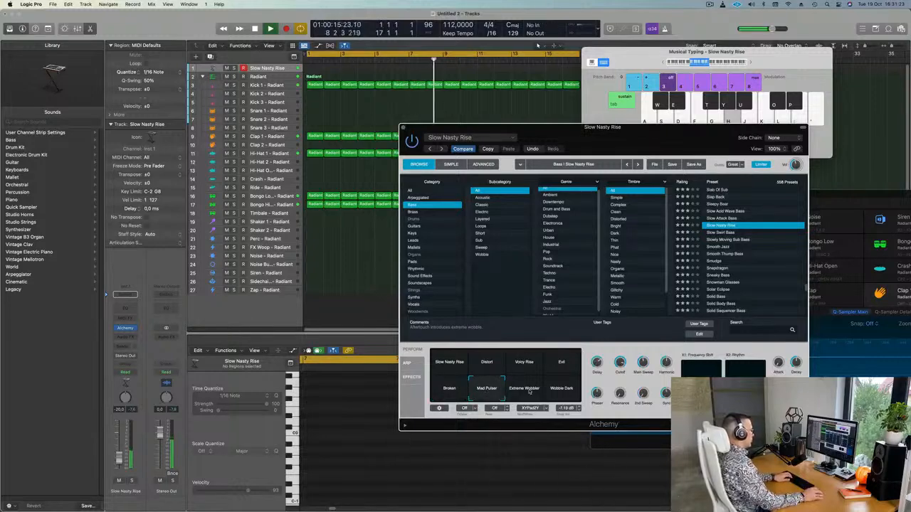
Try the Extreme Wobbler variation, switch the bass sound to Wobble Dark and play a test note.
left_click(526, 389)
key("h")
left_click(554, 391)
key("h")
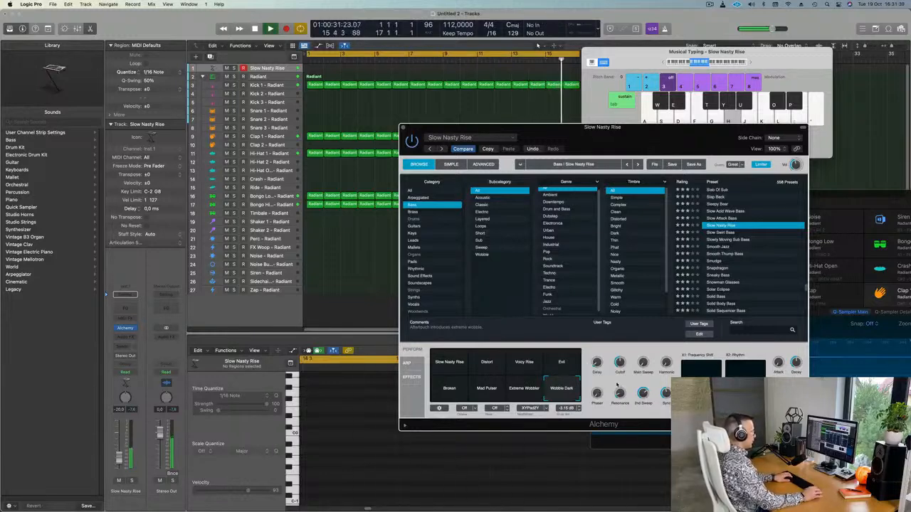
Record a bass part on the Slow Nasty Rise track over the drum loop, stopping around bar 9.
mouse_move(621, 363)
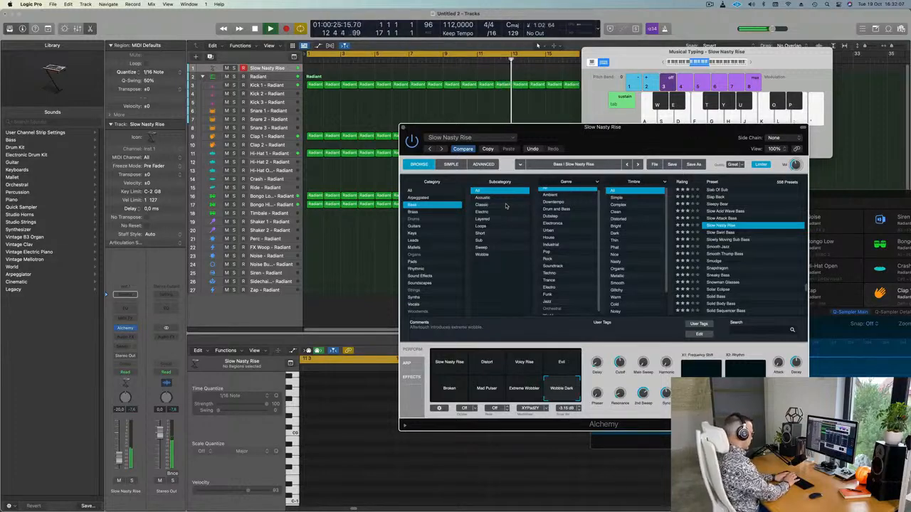
key("r")
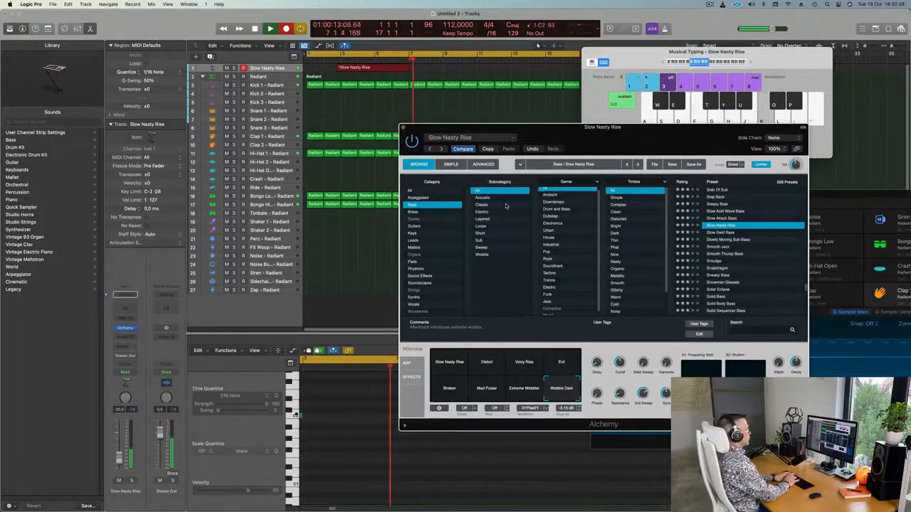
key("l")
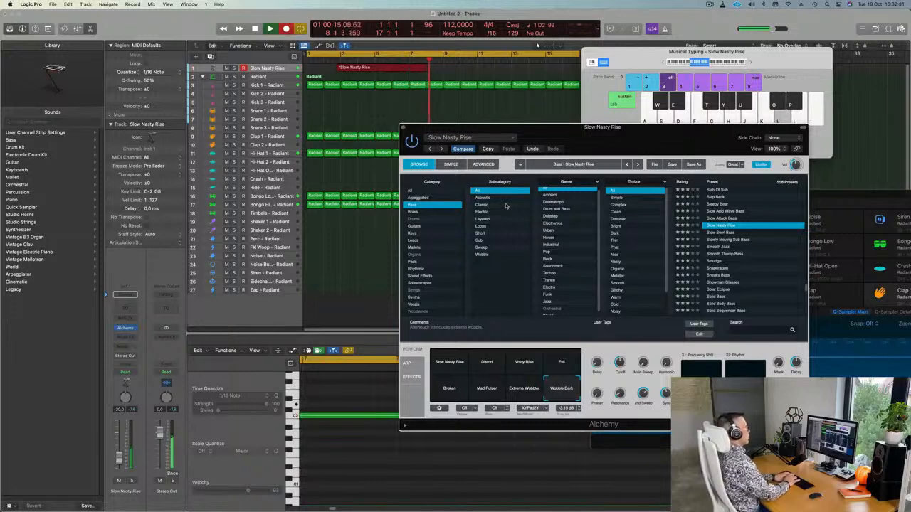
key("space")
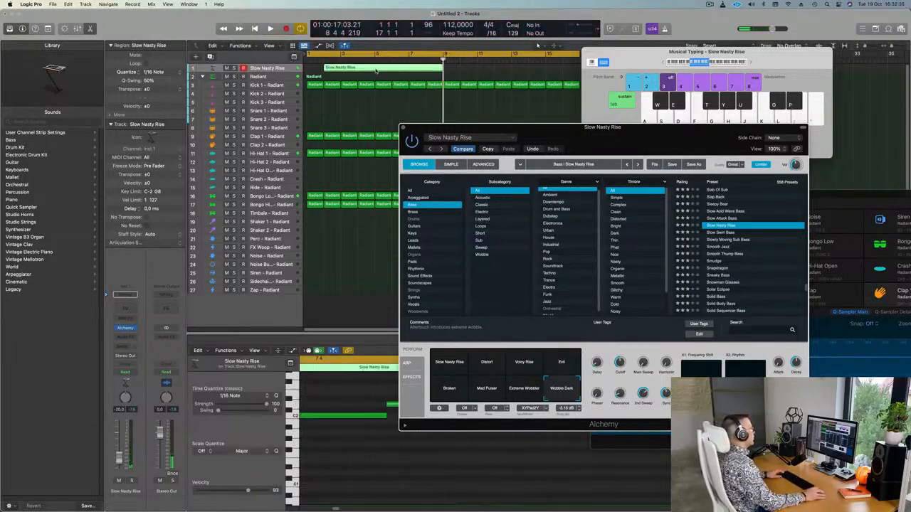
Split the recorded bass region at bar 5, delete its first part and move the remaining part to bar 1.
left_click(376, 70)
double_click(376, 69, "super")
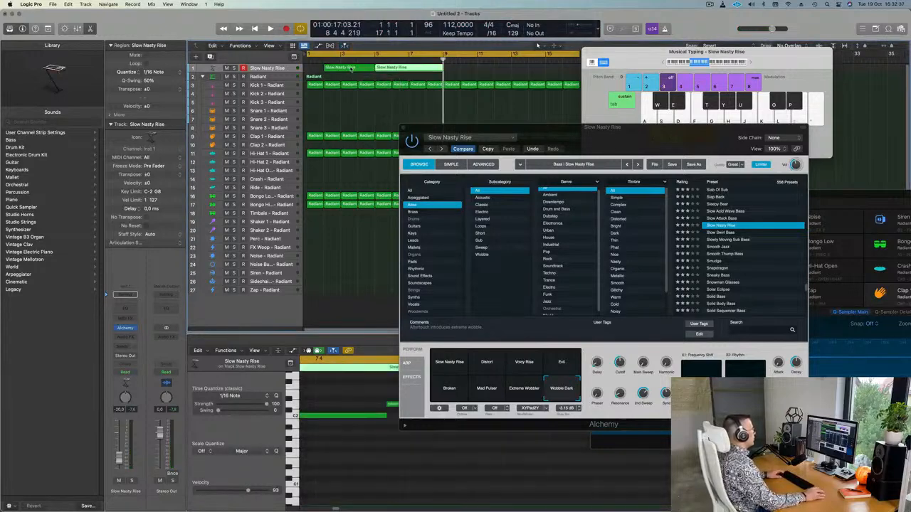
left_click(351, 69)
key("BackSpace")
left_click_drag(381, 68, 325, 69)
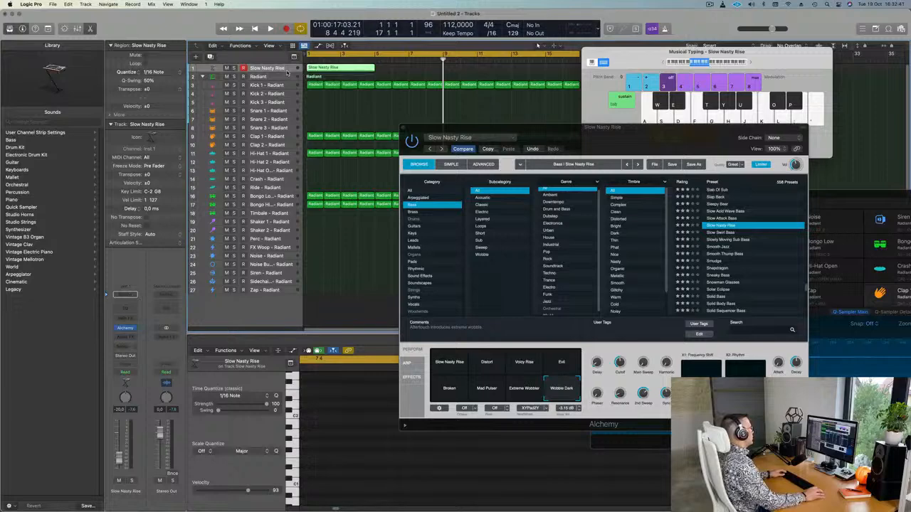
Increase the height of the bass track and open its region in the Piano Roll.
left_click_drag(289, 73, 287, 158)
key("e")
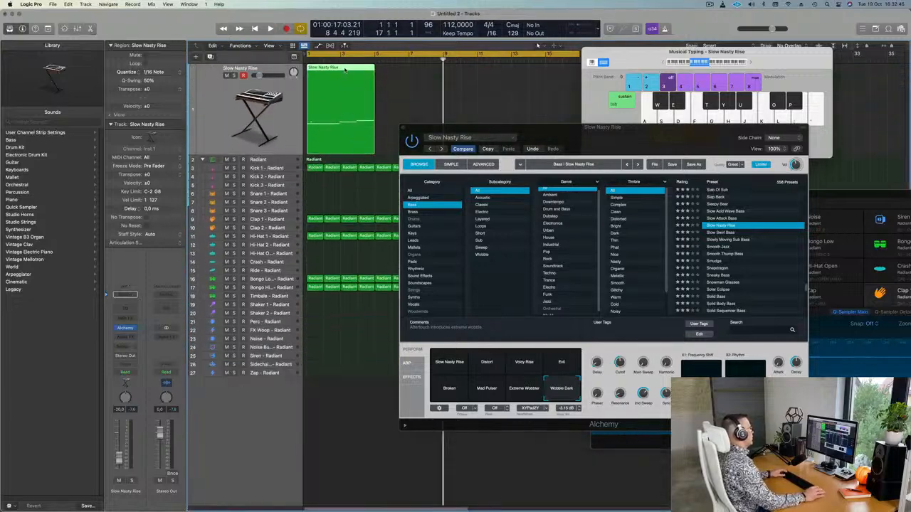
key("e")
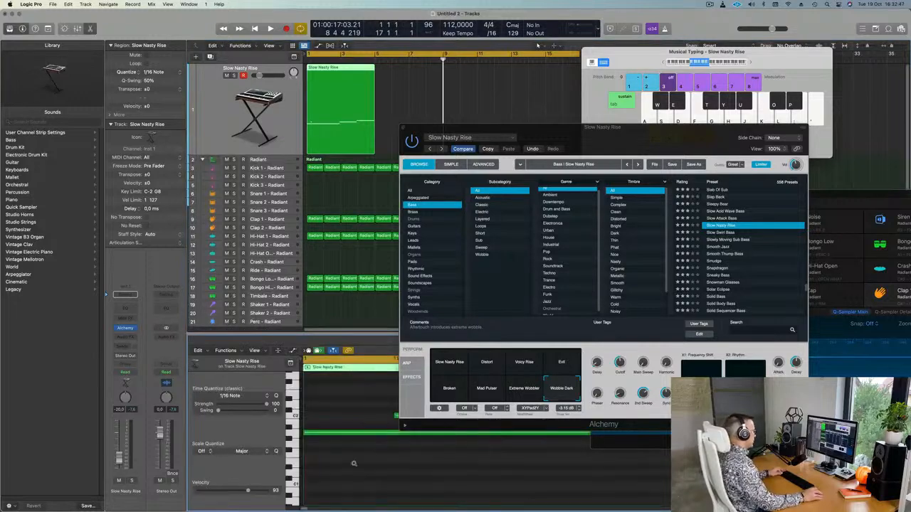
Delete the short stray note before the second long note and move the Alchemy window off the Piano Roll.
left_click_drag(324, 399, 350, 427)
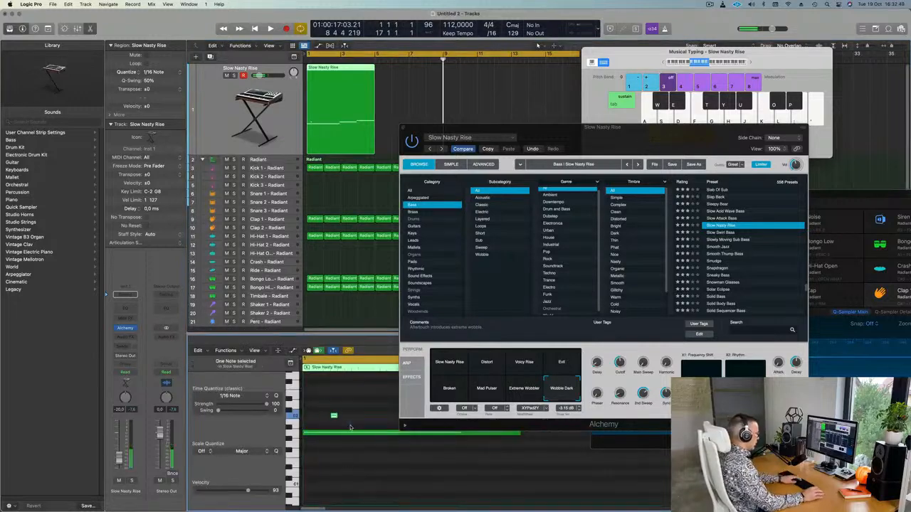
left_click_drag(603, 145, 883, 152)
left_click(471, 494)
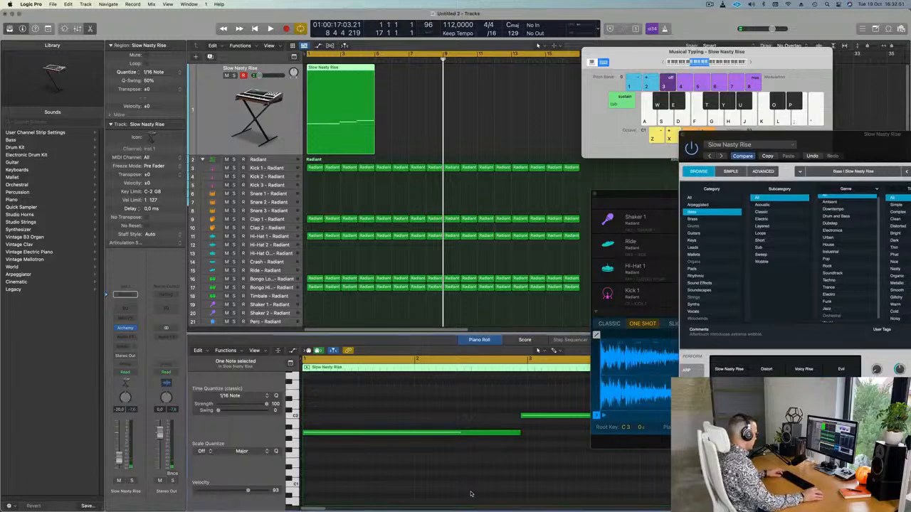
Shift the second and third bass notes so they start exactly at bars 3 and 4.
key("super+a")
scroll(542, 421, "down", 2)
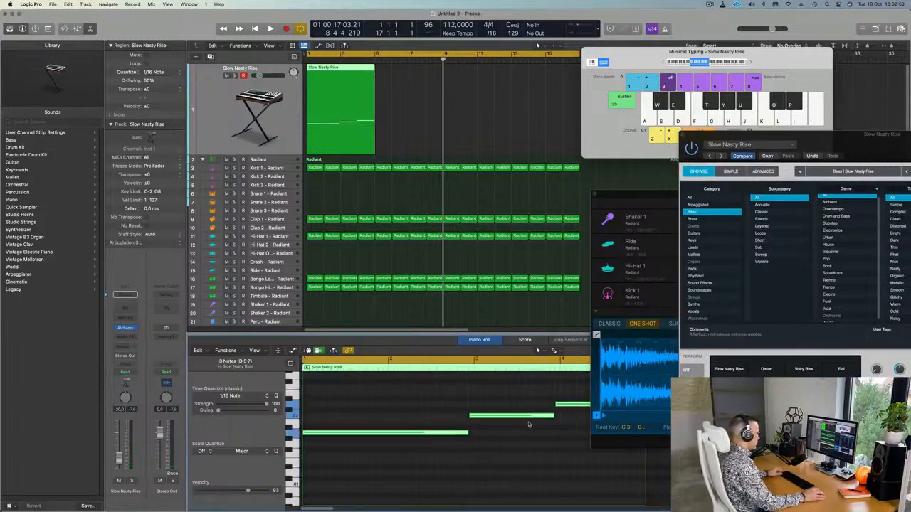
left_click_drag(520, 391, 549, 419)
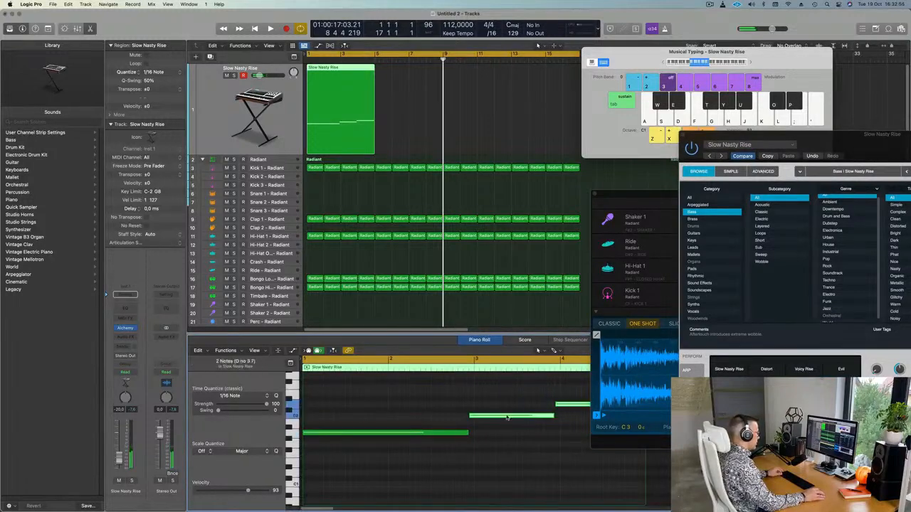
scroll(511, 424, "down", 1)
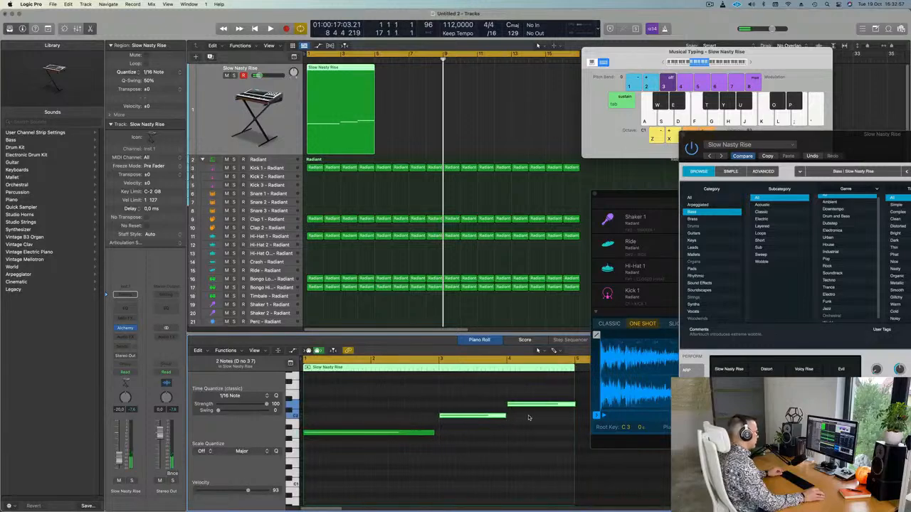
Trim the last bass note to bar 5 and lengthen the first note almost to bar 3, starting playback.
key("super+a")
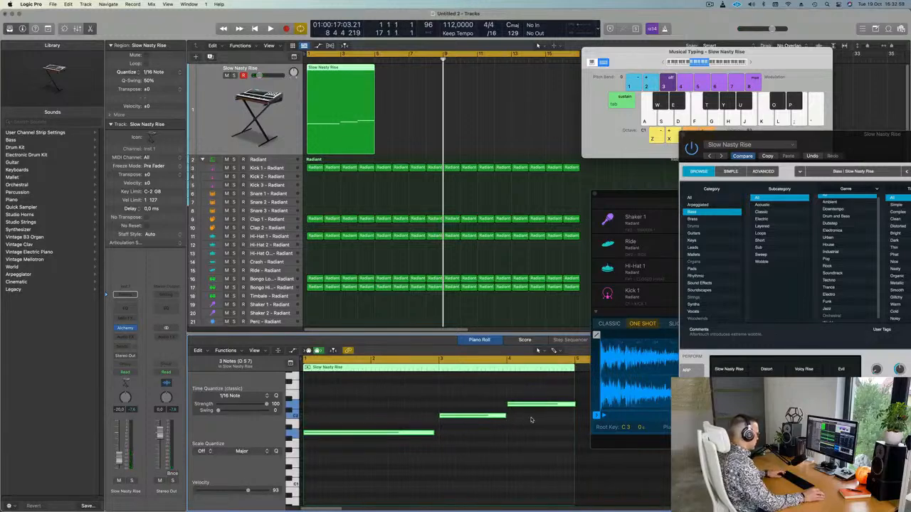
left_click(548, 416)
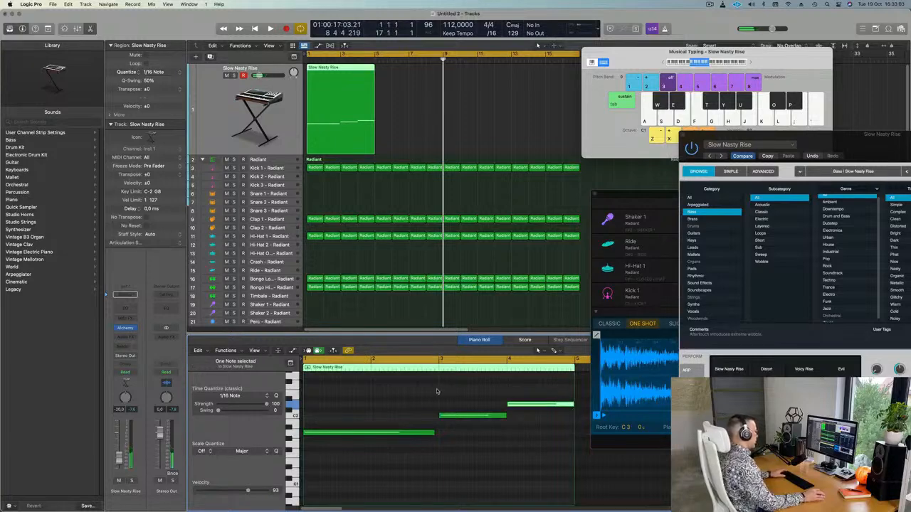
key("space")
left_click_drag(433, 431, 438, 432)
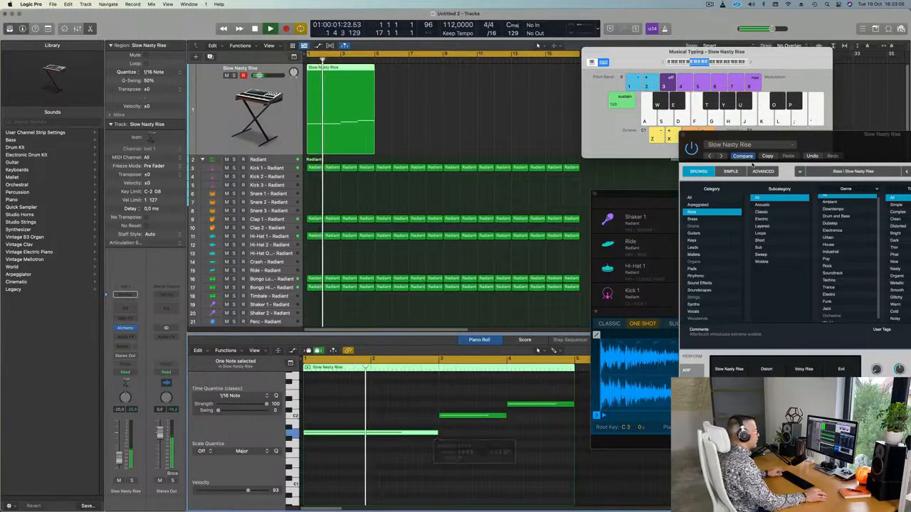
Bring the Alchemy window back into view and raise Main Sweep to about 37.5%, restarting playback.
left_click_drag(882, 142, 583, 123)
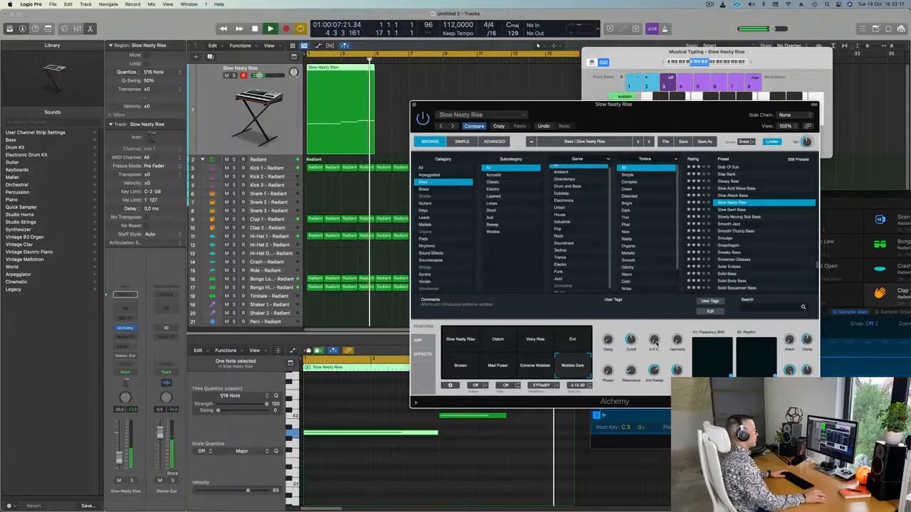
left_click_drag(653, 343, 654, 337)
key("space")
key("space")
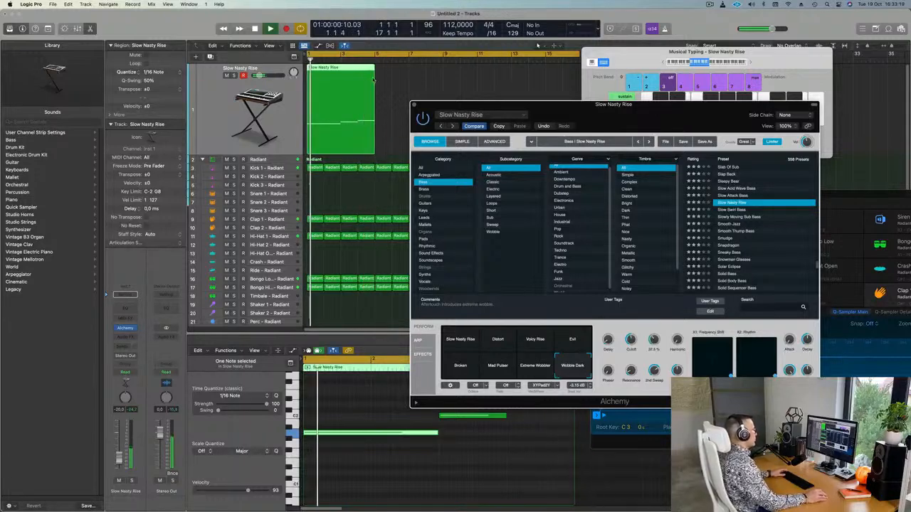
Repeat the four-bar bass region three times so it fills the track up to bar 17.
left_click(346, 93)
key("super+r")
key("super+r")
key("super+r")
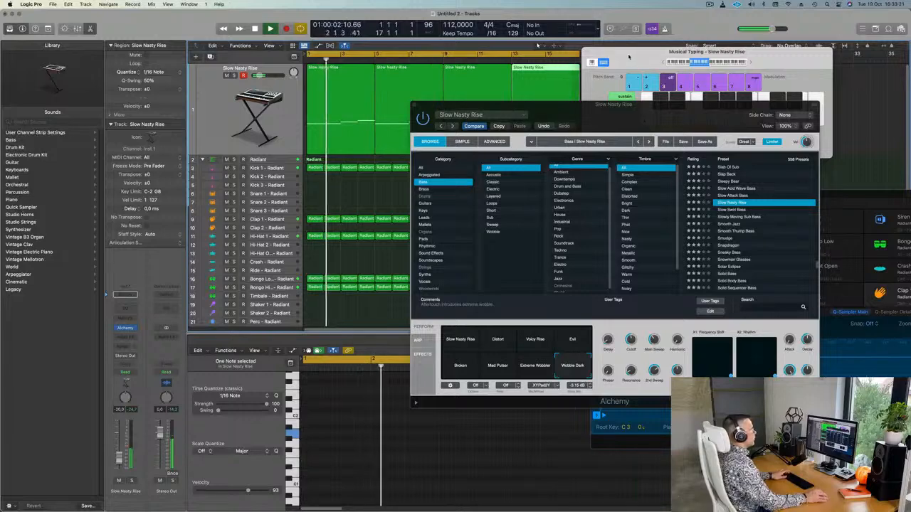
Move the Musical Typing window aside, shift the Alchemy window up to expose its performance controls and restart playback.
left_click_drag(628, 55, 751, 65)
key("space")
left_click_drag(636, 111, 649, 97)
key("space")
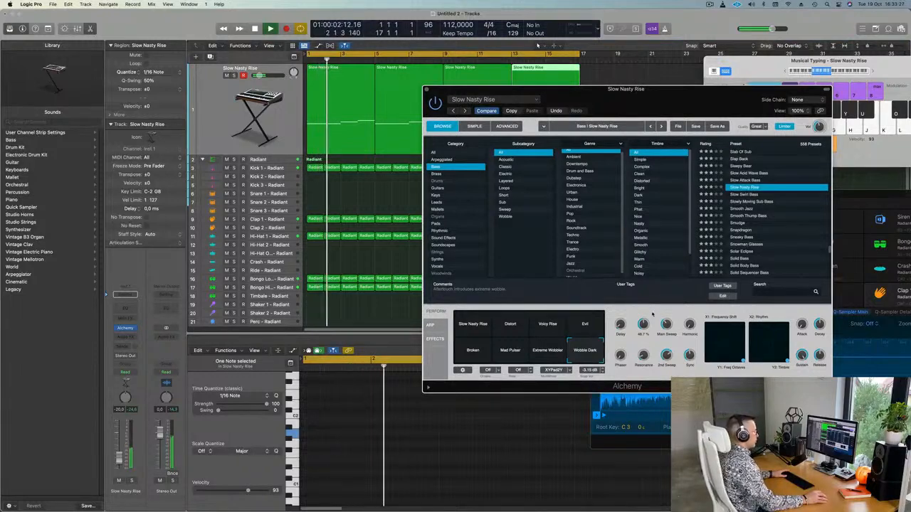
Adjust Main Sweep and Sync in Alchemy and raise Harmonic to 100% while replaying the track from the start.
left_click_drag(669, 325, 695, 265)
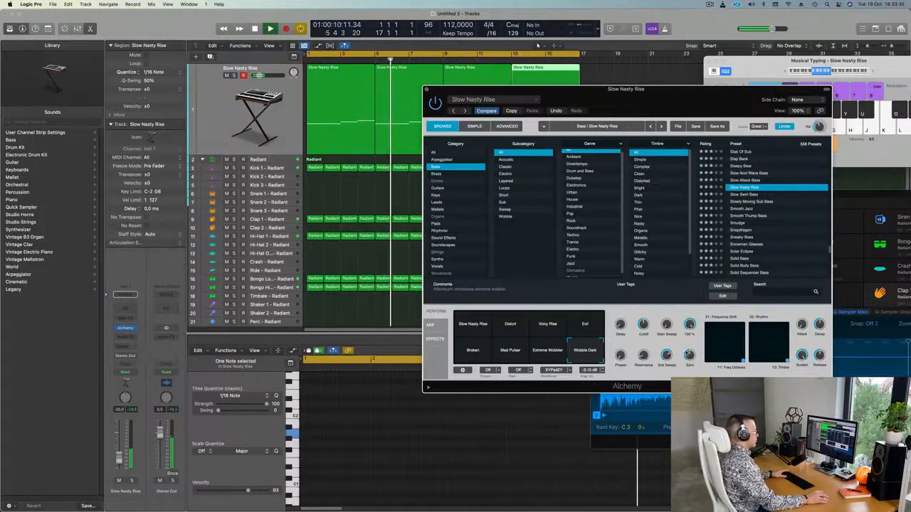
key("Return")
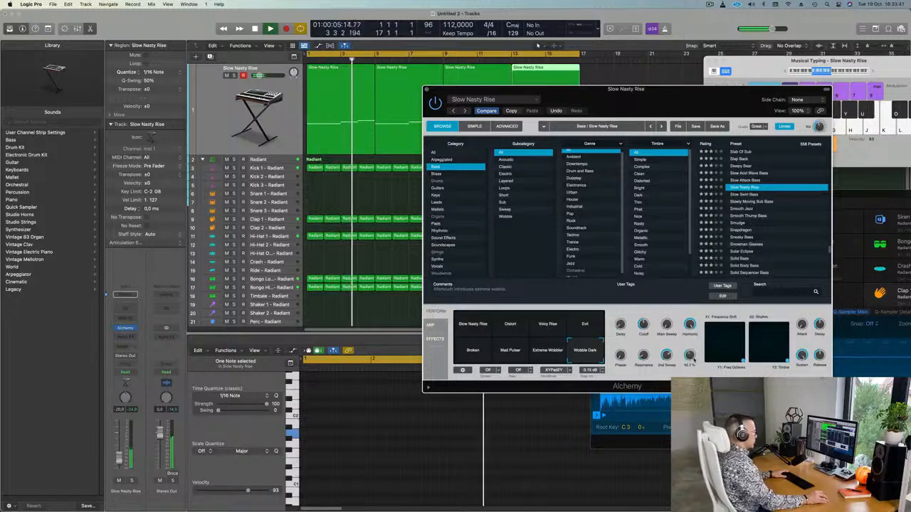
key("Return")
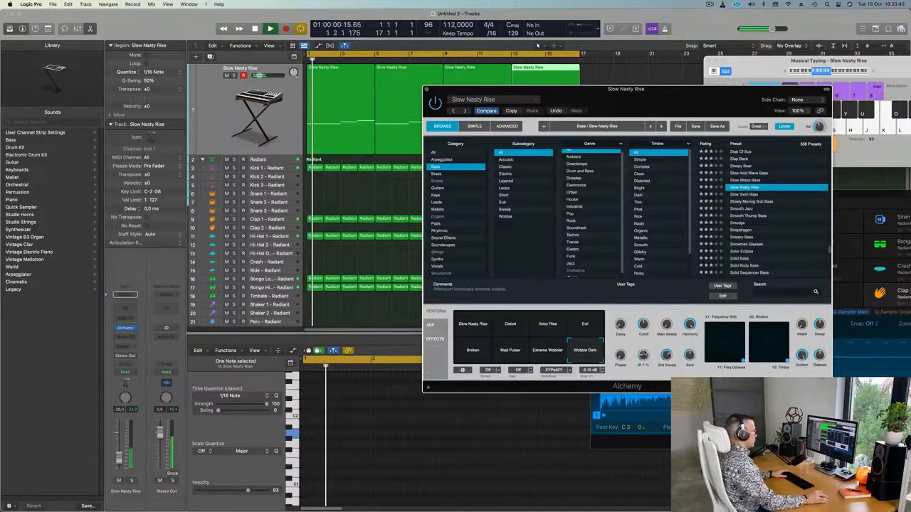
Set Alchemy's Phaser and Delay to 0% while replaying the track from the start.
left_click_drag(622, 334, 616, 436)
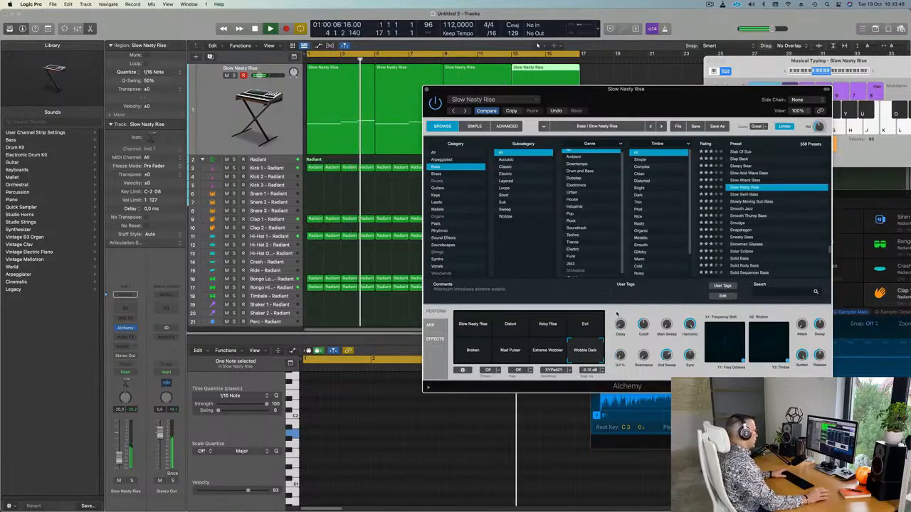
key("Return")
left_click_drag(620, 326, 624, 380)
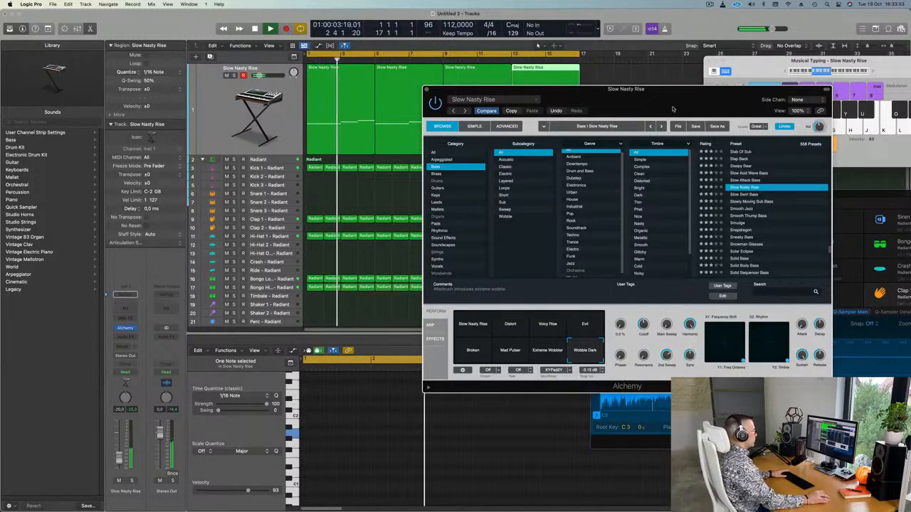
Move the X2 Rhythm / Y2 Timbre pad point to the pad's lower-left area, repositioning the Alchemy window around it.
left_click_drag(693, 106, 617, 124)
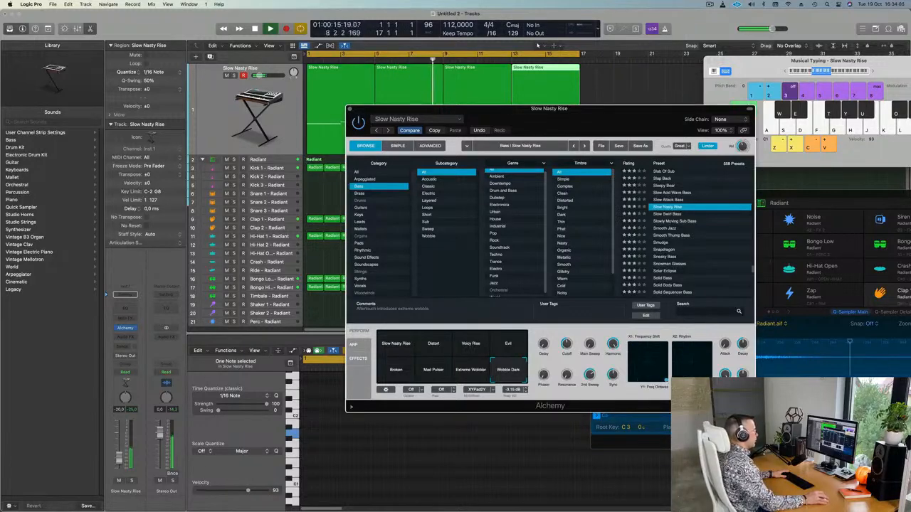
key("Return")
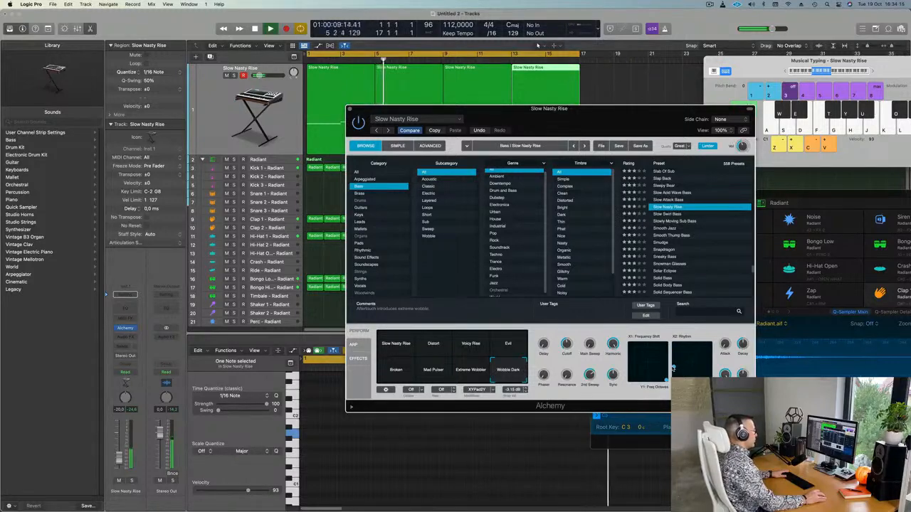
left_click_drag(551, 118, 676, 120)
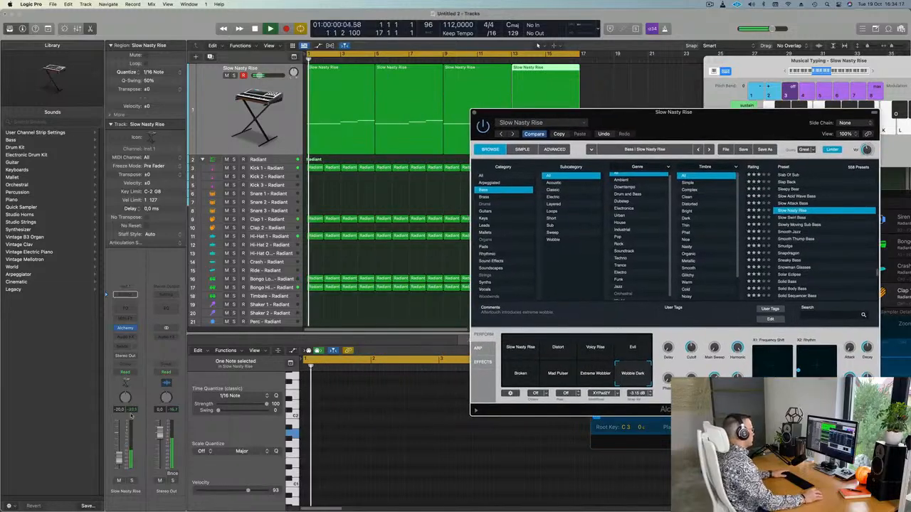
Set the bass channel's volume to -16 dB and insert a stereo Compressor after Alchemy.
left_click_drag(123, 466, 123, 462)
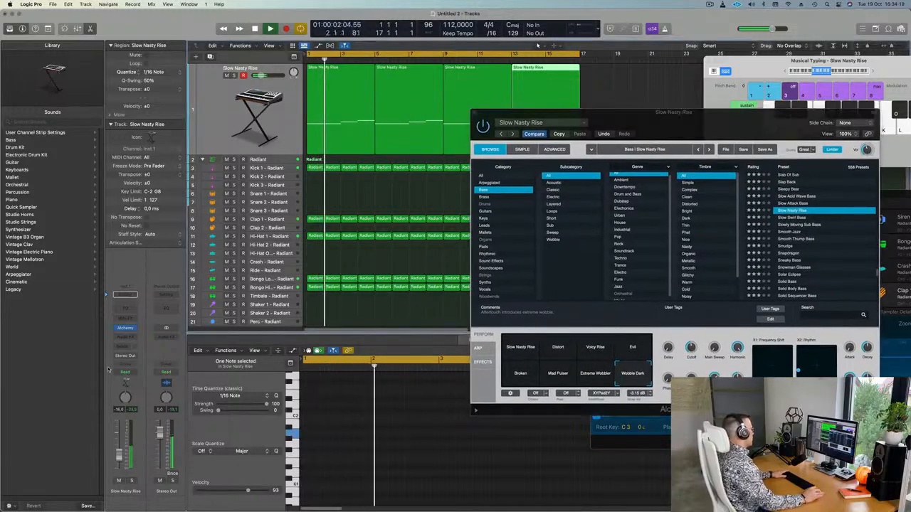
key("Return")
left_click(124, 345)
mouse_move(153, 357)
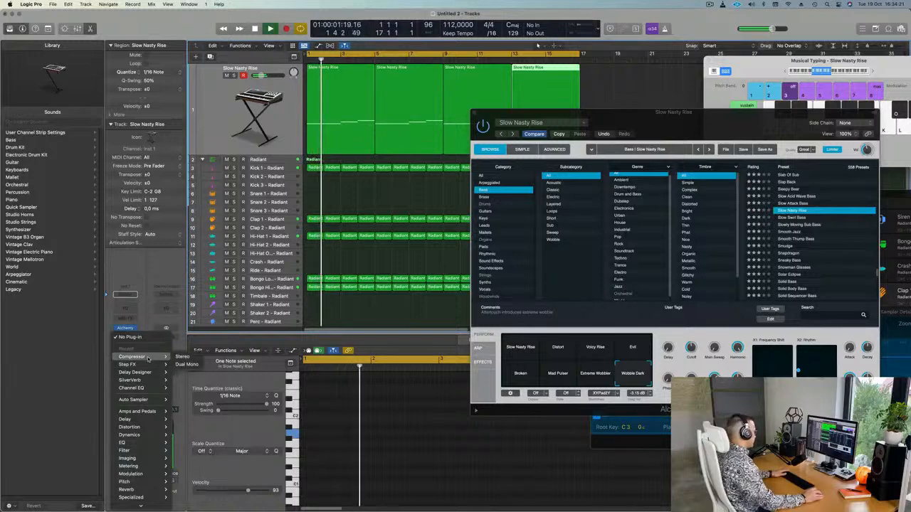
left_click(182, 357)
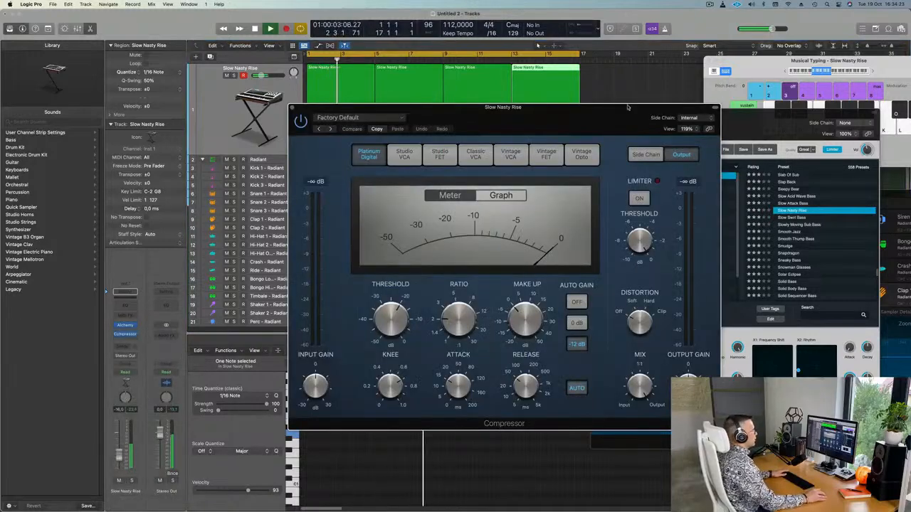
Set the Compressor's side chain source to the Kick 1 - Radiant instrument channel.
left_click(689, 118)
mouse_move(690, 139)
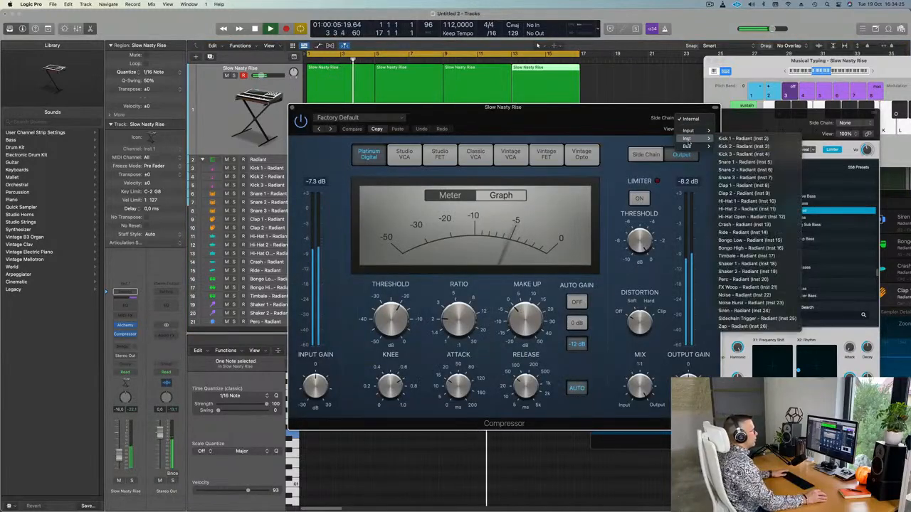
left_click(742, 138)
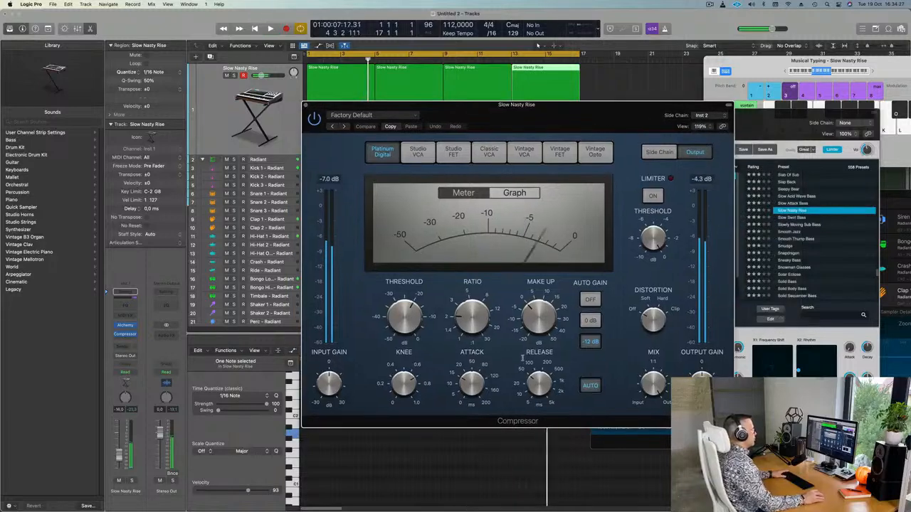
Raise the Compressor's ratio and switch off automatic release, closing the plug-in and stopping playback on the bass track.
left_click_drag(472, 318, 470, 313)
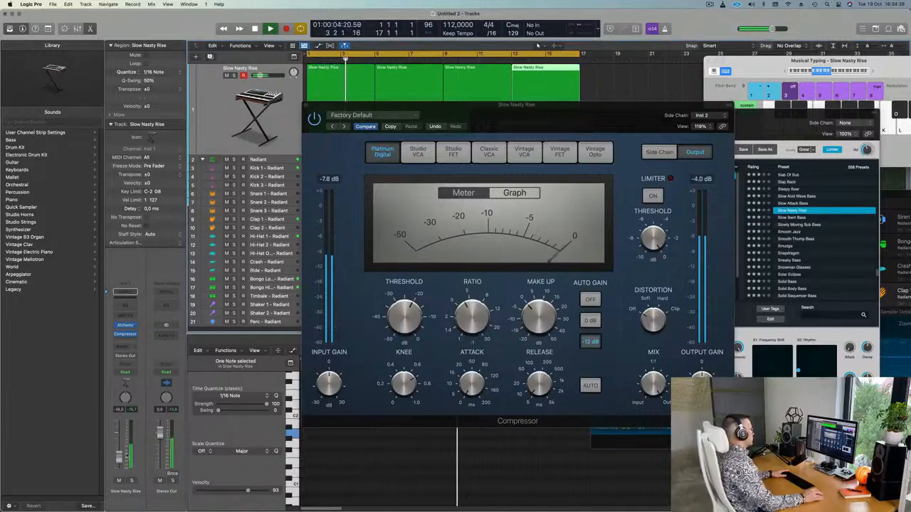
left_click(306, 106)
left_click(210, 108)
key("space")
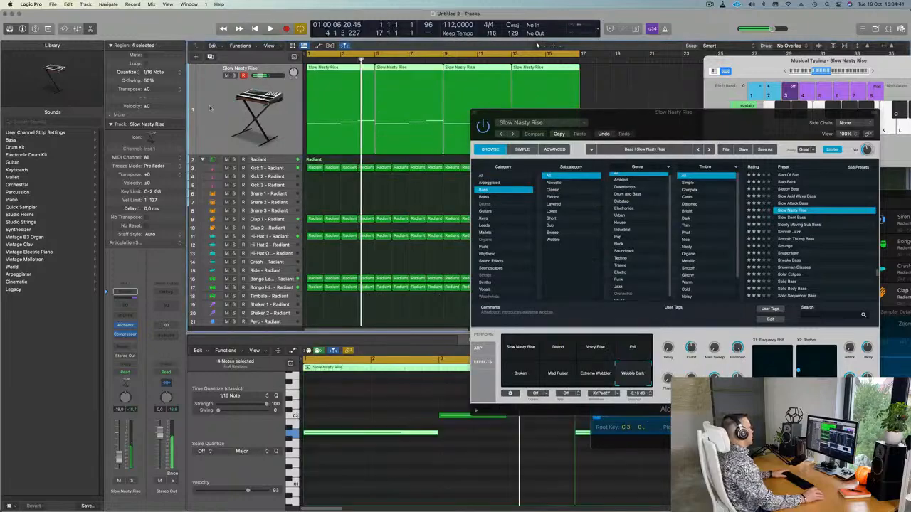
Duplicate the Slow Nasty Rise track with its channel settings and copy its four regions onto the new track.
key("space")
left_click(210, 56)
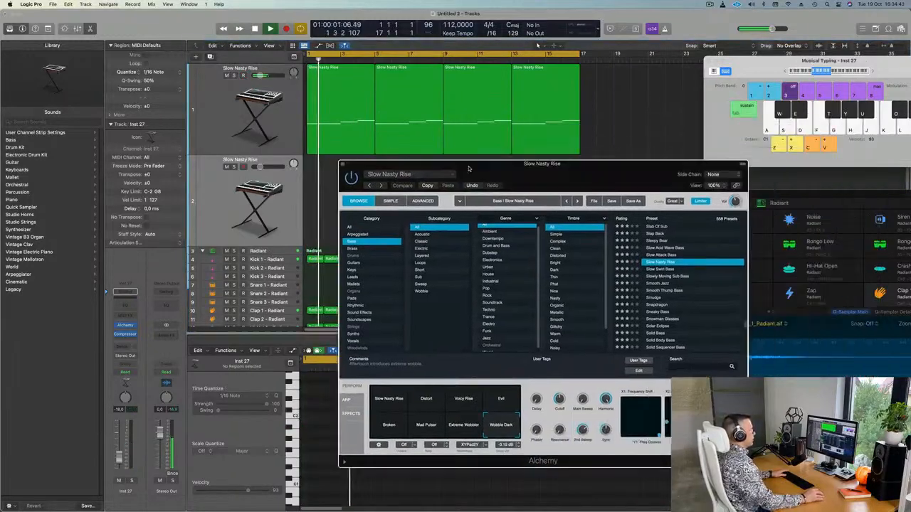
left_click_drag(501, 169, 661, 93)
key("Return")
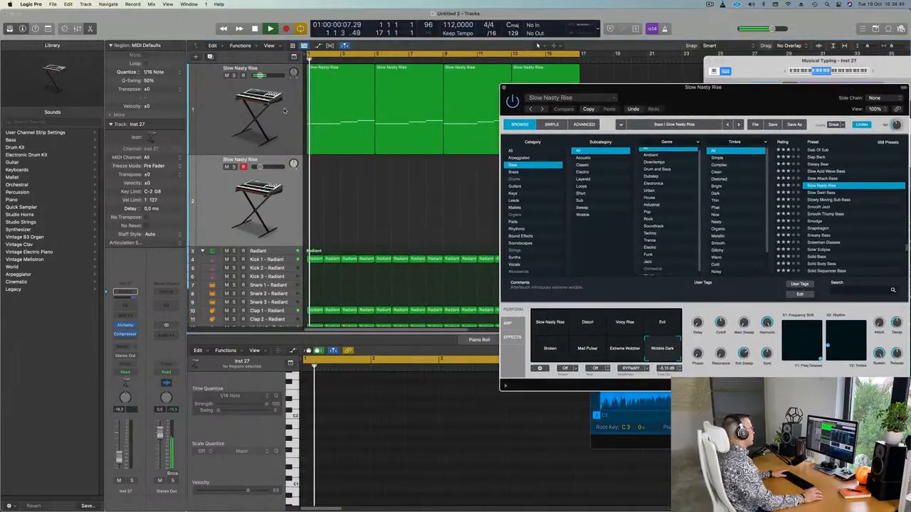
left_click(358, 85)
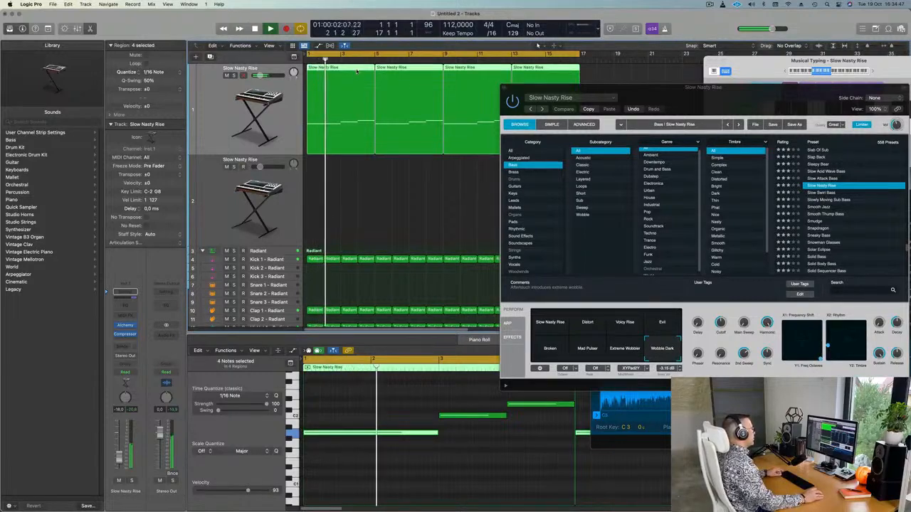
left_click_drag(357, 70, 349, 178)
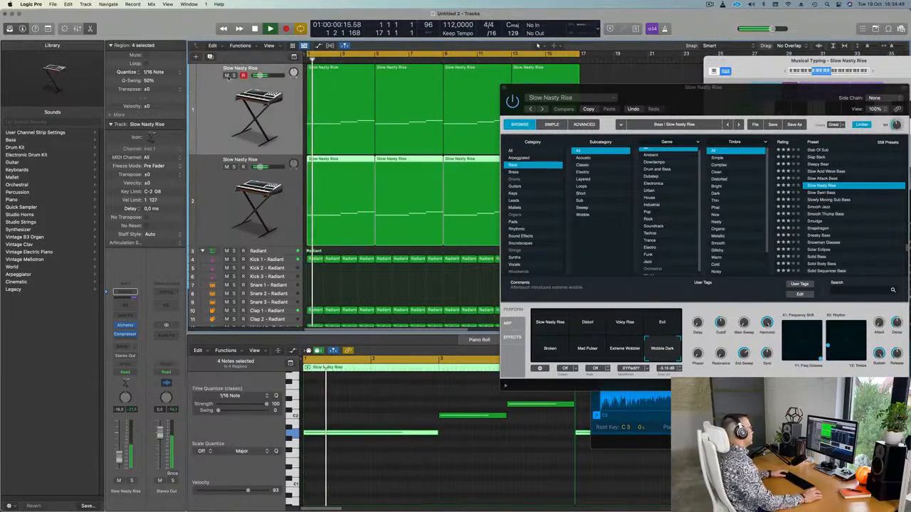
Mute the original Slow Nasty Rise track and open the duplicate track's Alchemy, arranging both plug-in windows so its preset browser is accessible.
left_click(227, 76)
left_click(210, 186)
key("super+Left")
key("super+Left")
key("super+Left")
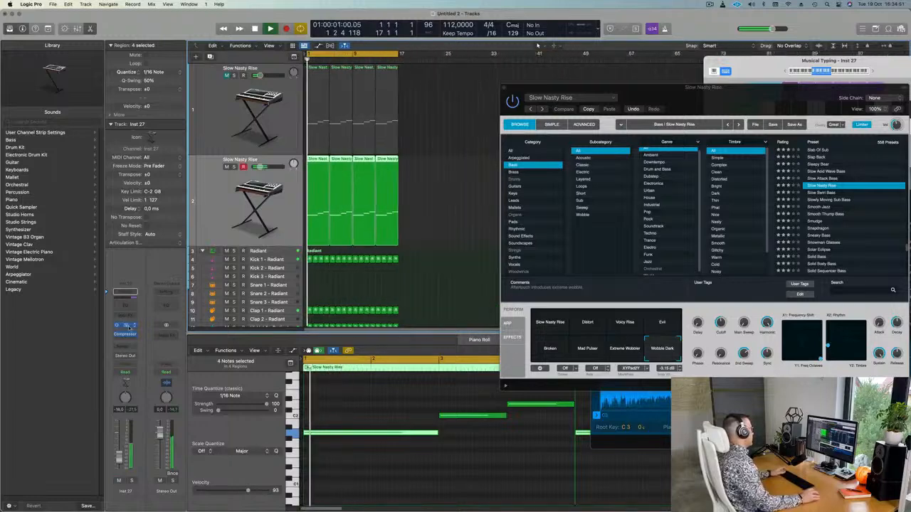
left_click(126, 326)
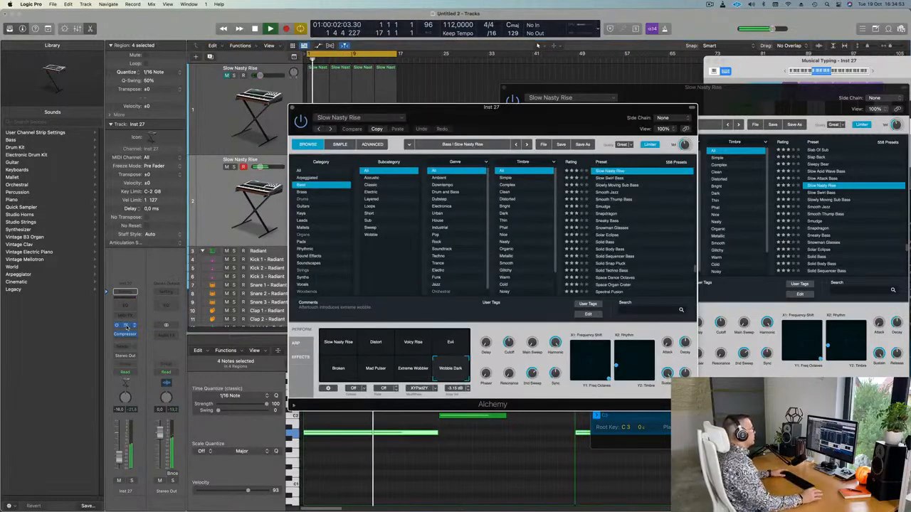
left_click_drag(567, 103, 605, 82)
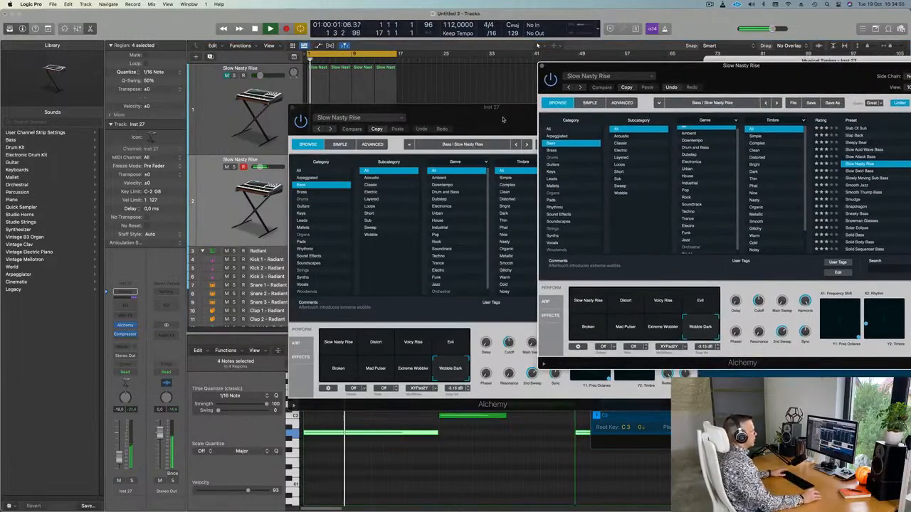
left_click_drag(503, 117, 568, 120)
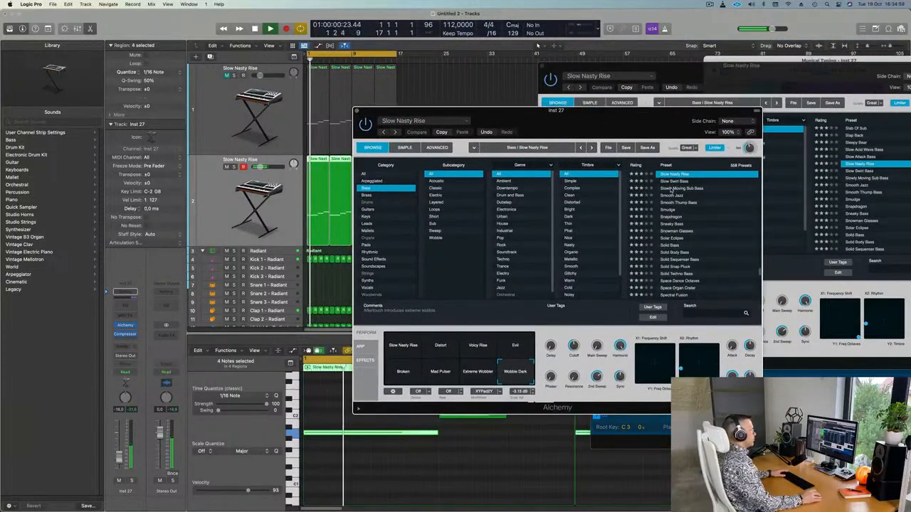
Load the Slowly Moving Sub Bass preset on the duplicate track and audition its Bass 2, Bass 4, Bass 8 and Bass 5 variations.
left_click(671, 189)
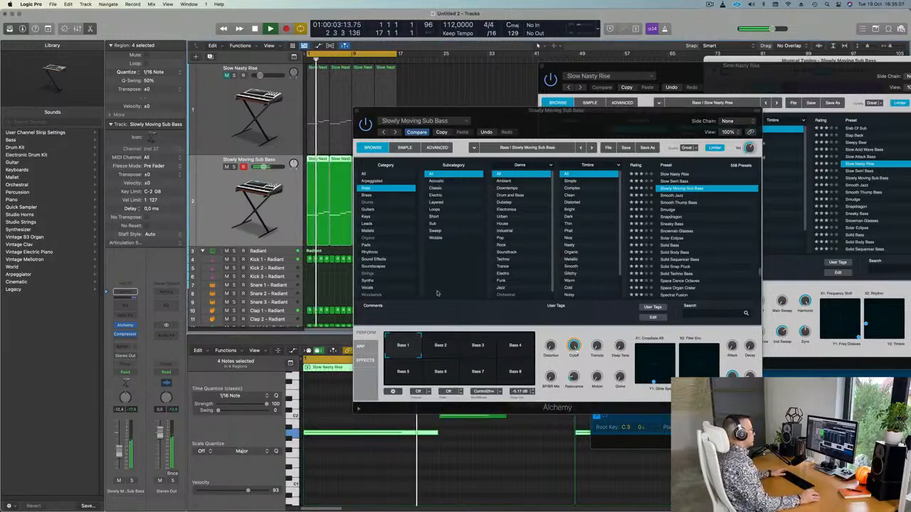
left_click(441, 346)
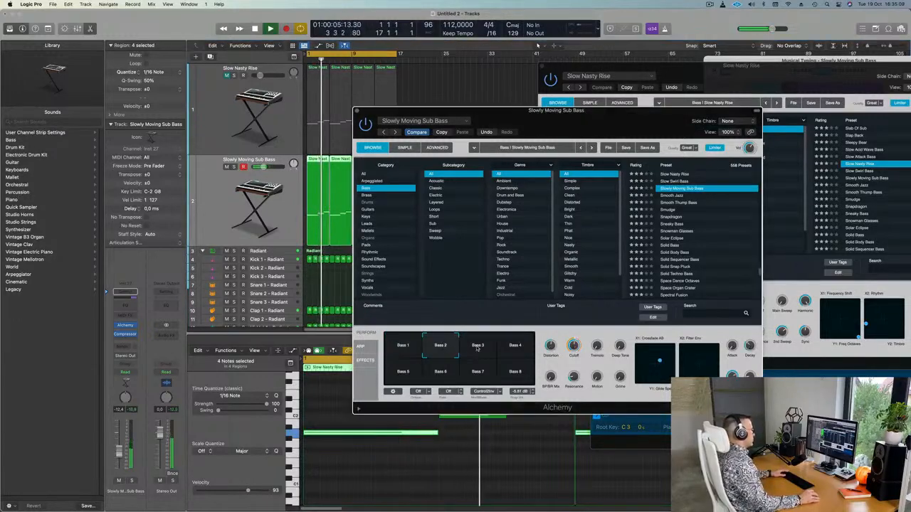
left_click(492, 347)
left_click(504, 348)
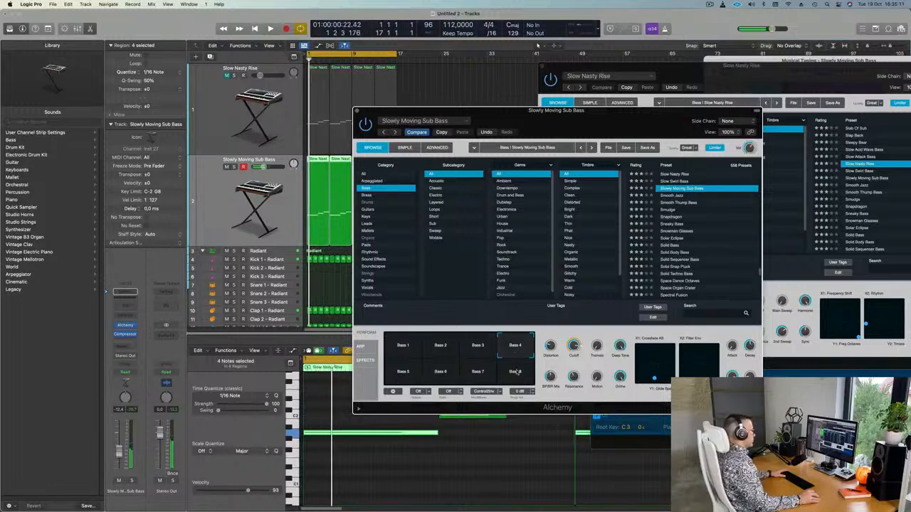
left_click(512, 371)
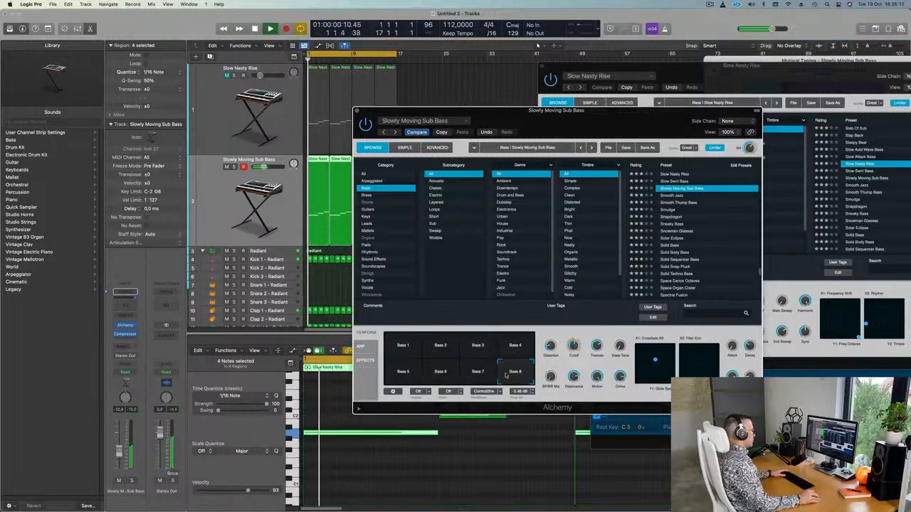
left_click(403, 375)
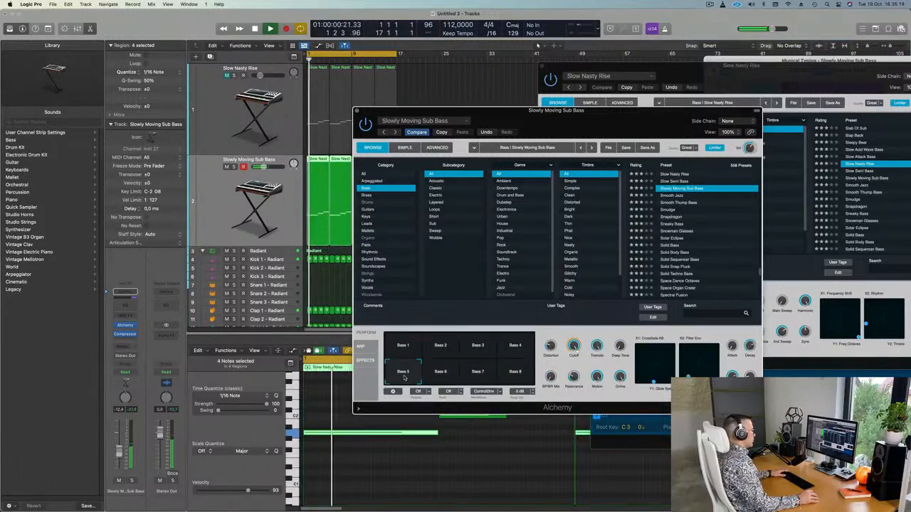
Audition the Smudge and Solid Bass presets, including Solid Bass's Drive Decay and Drive Decay 2 variations.
left_click(668, 211)
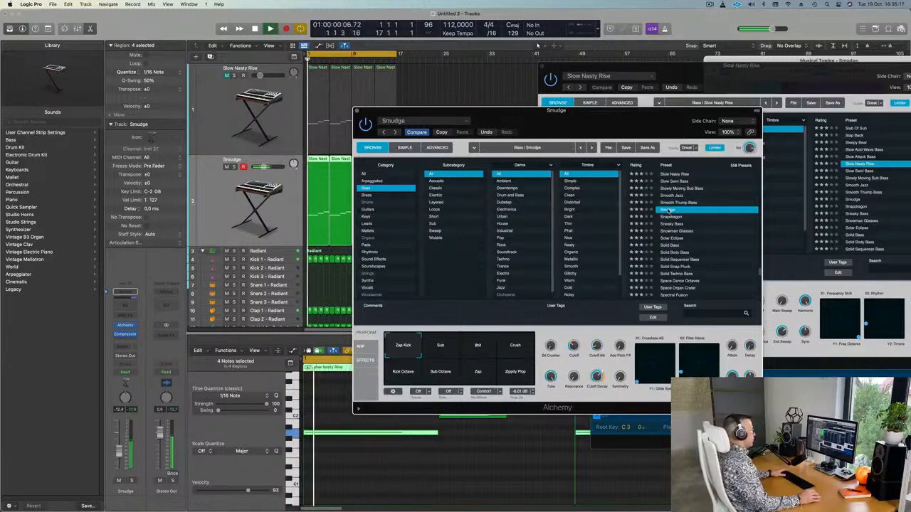
key("space")
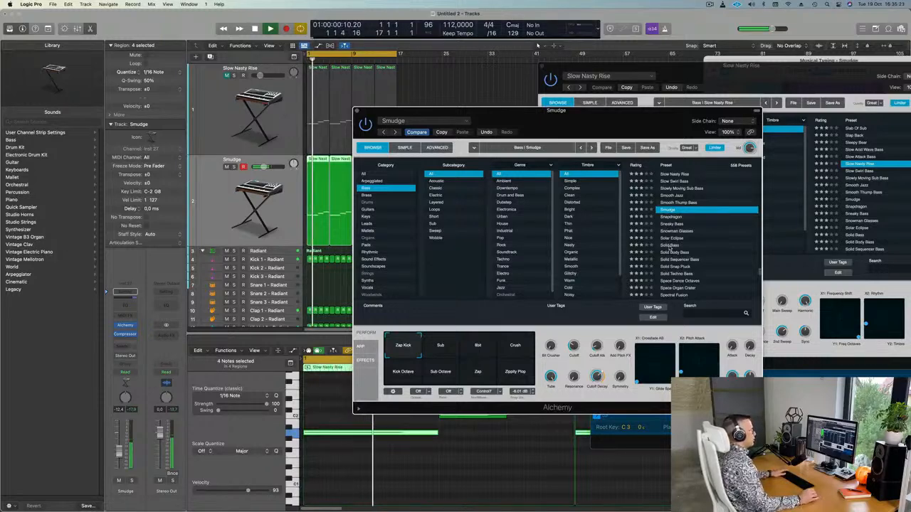
left_click(670, 247)
key("space")
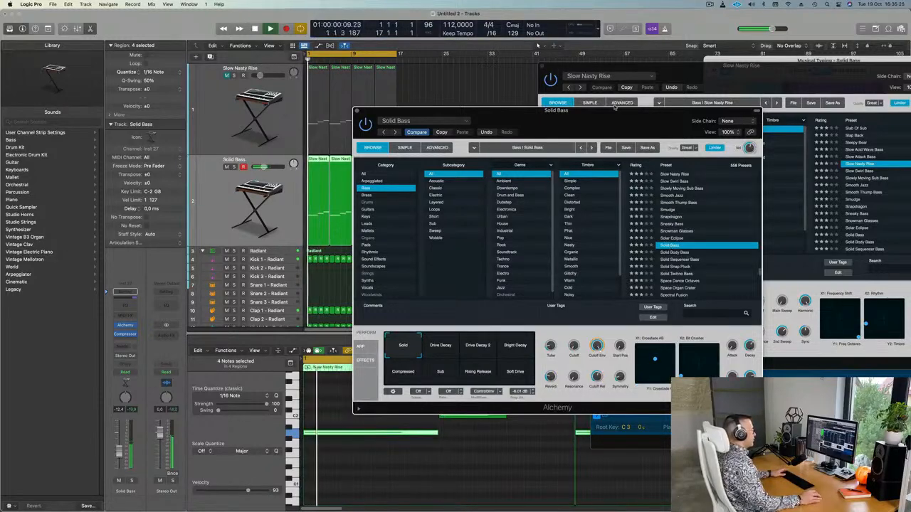
left_click_drag(615, 109, 648, 66)
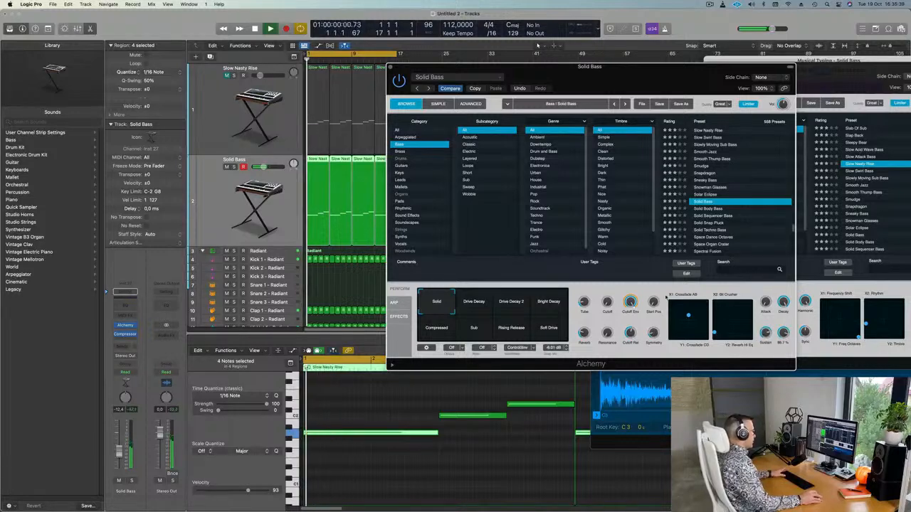
left_click(482, 306)
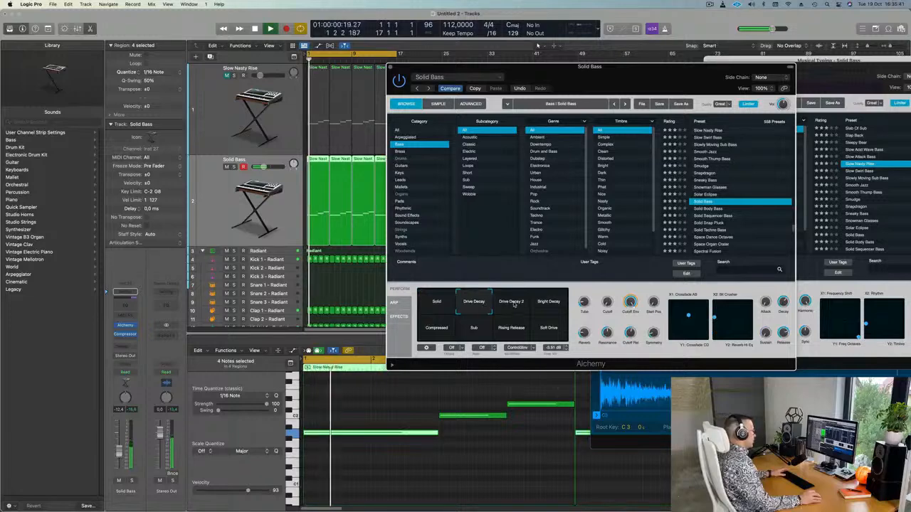
left_click(515, 306)
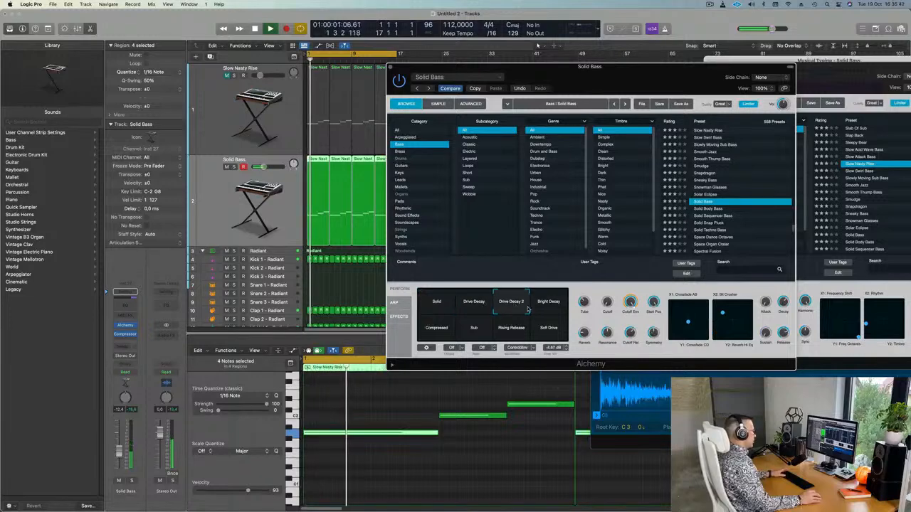
Audition the Solid Body Bass and Solid Snap Pluck presets on the duplicate bass track.
left_click(708, 210)
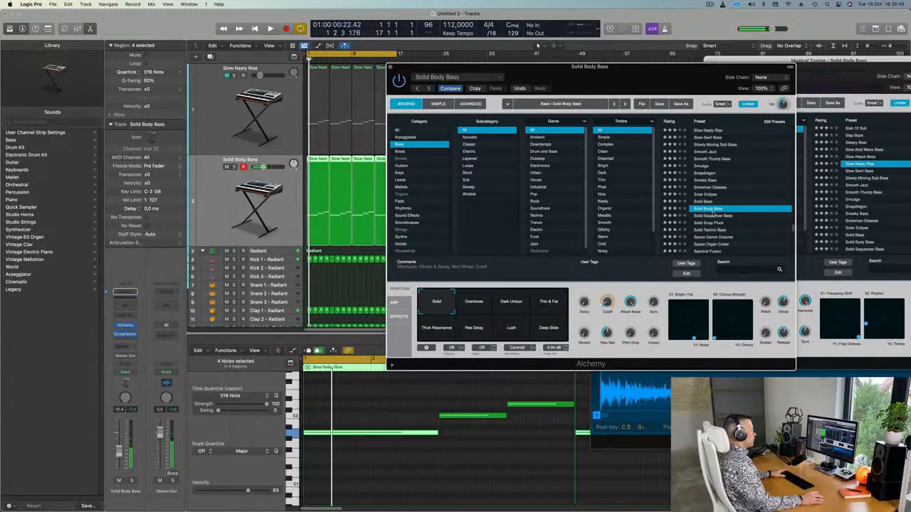
left_click(710, 224)
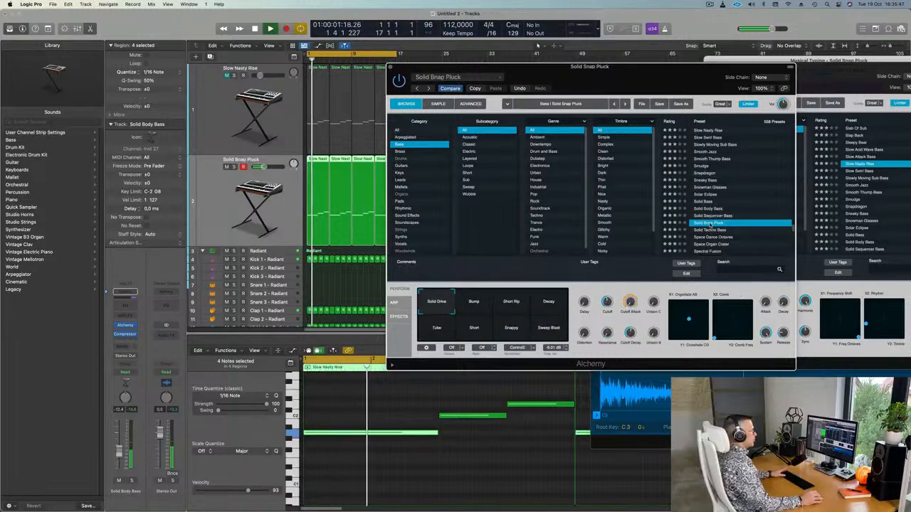
scroll(761, 208, "down", 3)
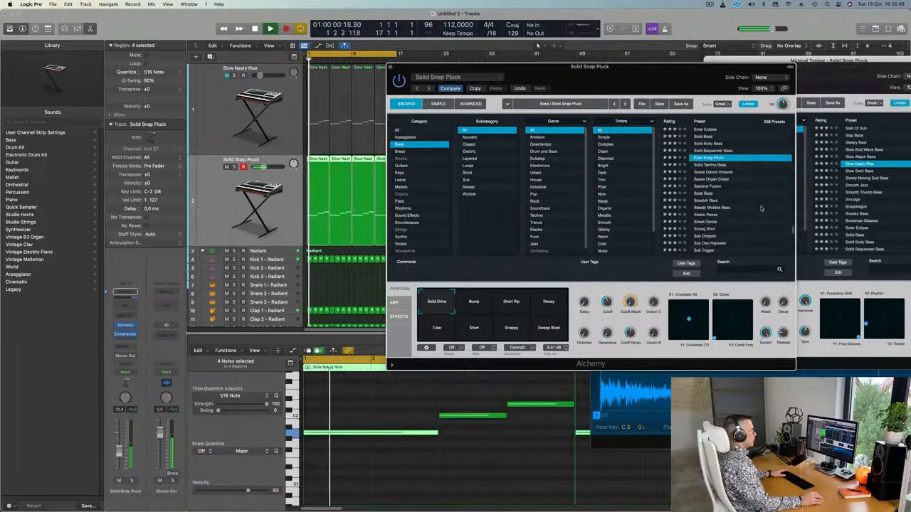
Load the Solid Techno Bass preset and audition its Resonant Punch, Snappy Sub and Sub Punch variations.
left_click(703, 165)
key("space")
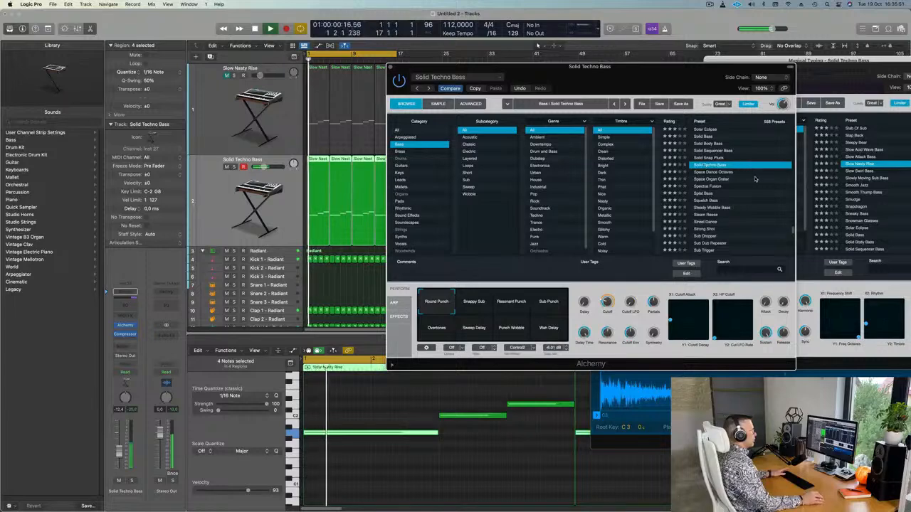
scroll(755, 178, "down", 1)
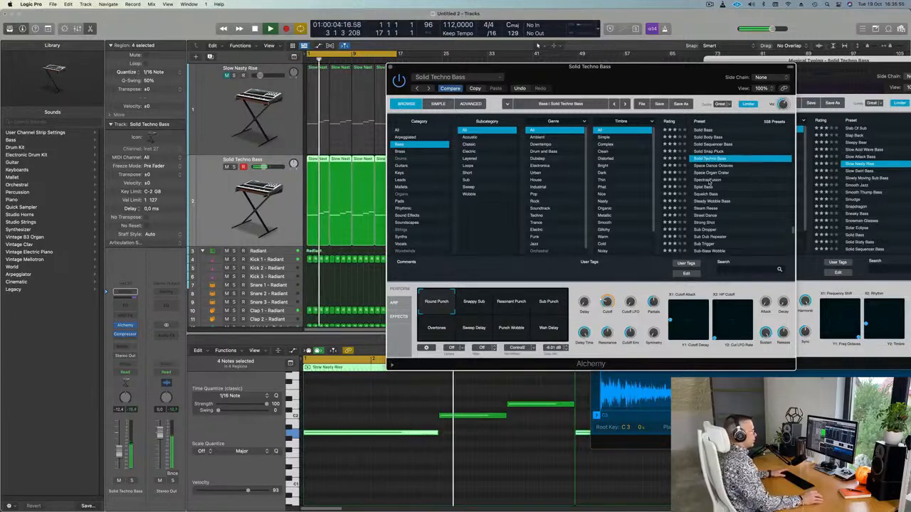
left_click(512, 304)
left_click(474, 303)
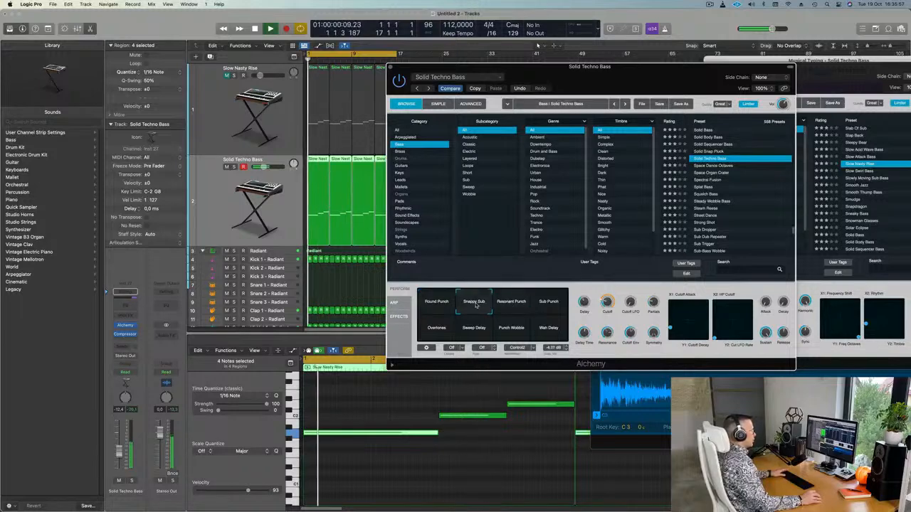
left_click(549, 304)
Audition Steady Wobble Bass and Steam Reese, trying Steam Reese's Dark, Deep Anger, Dark 2 and Aggressive variations.
left_click(716, 202)
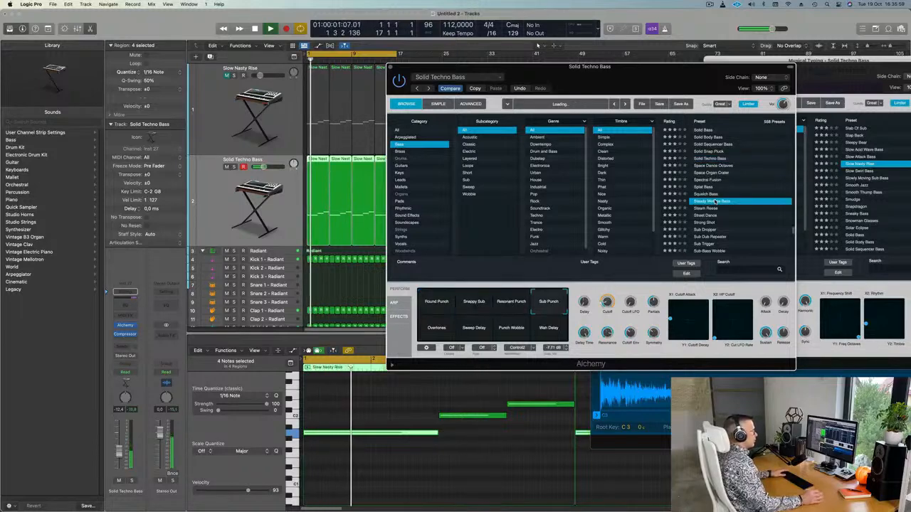
scroll(736, 187, "down", 3)
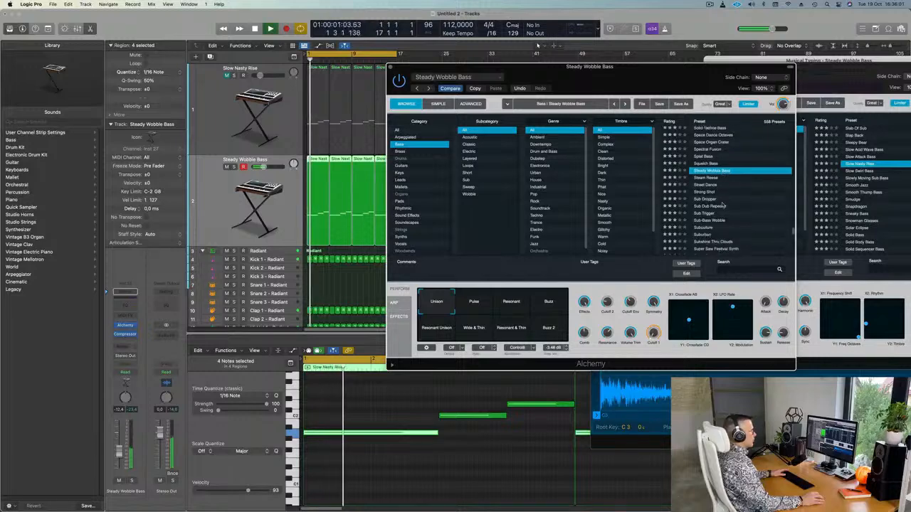
left_click(708, 153)
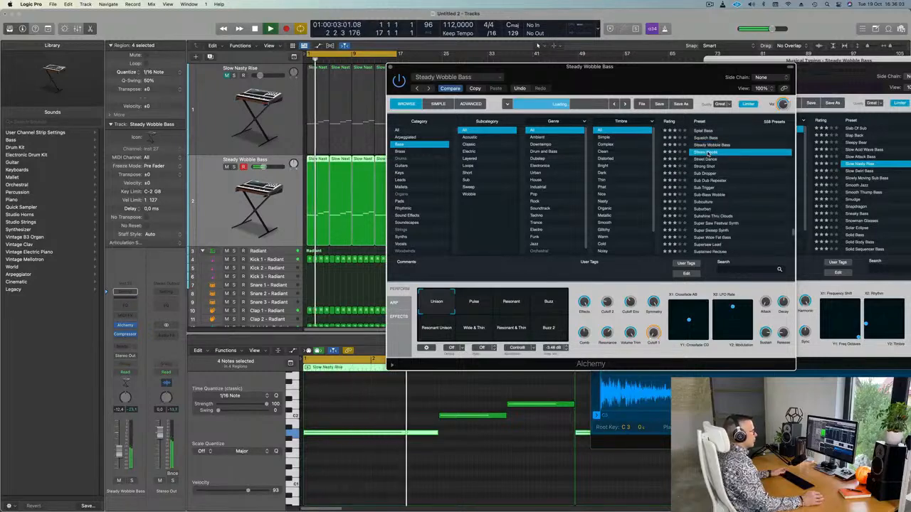
left_click_drag(639, 80, 669, 83)
left_click(541, 306)
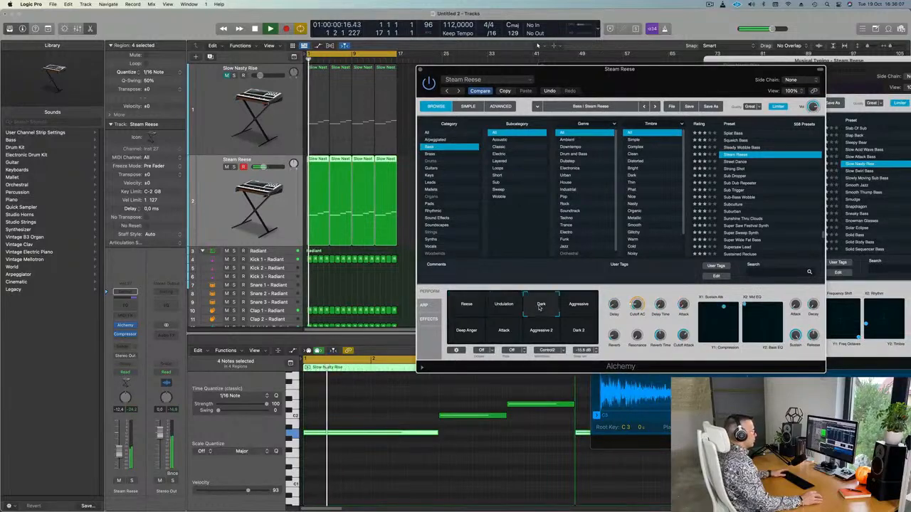
left_click(578, 304)
left_click(503, 333)
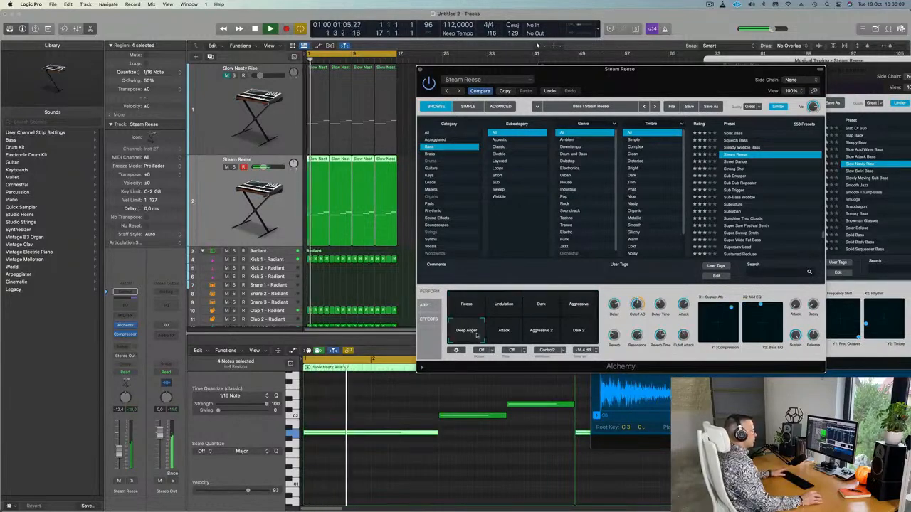
left_click(539, 335)
left_click(580, 333)
key("space")
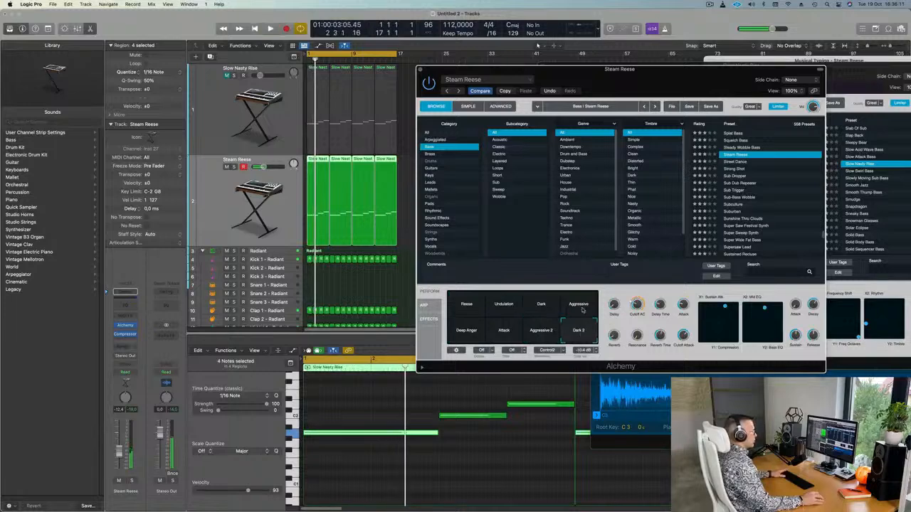
left_click(577, 303)
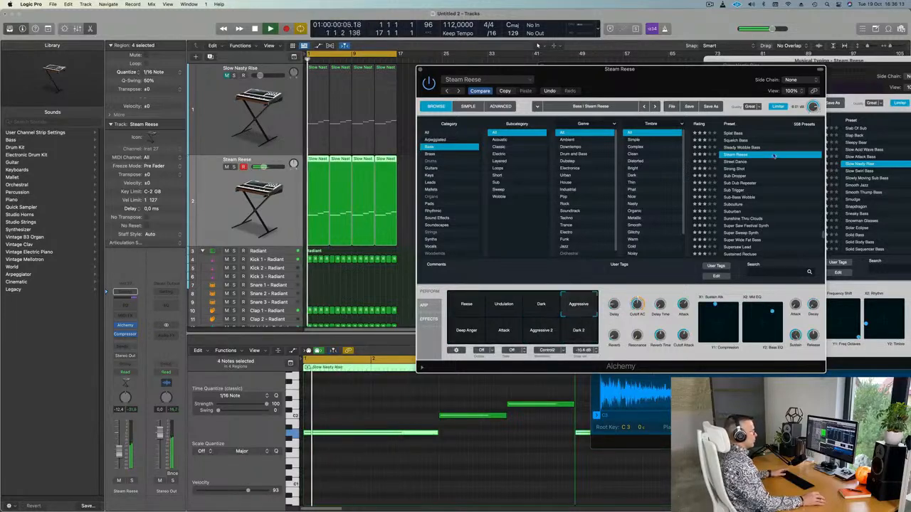
Audition the Street Dance preset from the start of the song, and load Sub Dub Repeater in its place.
left_click(736, 163)
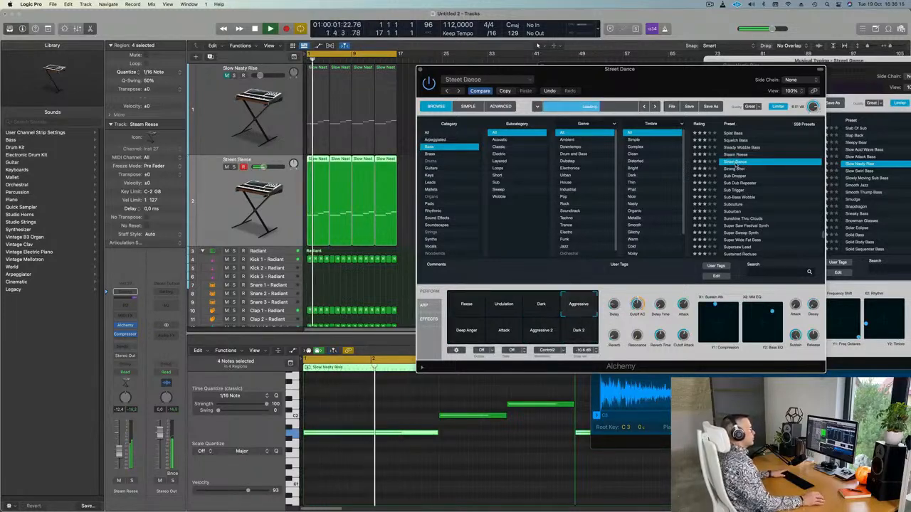
key("Return")
scroll(737, 164, "down", 2)
key("Return")
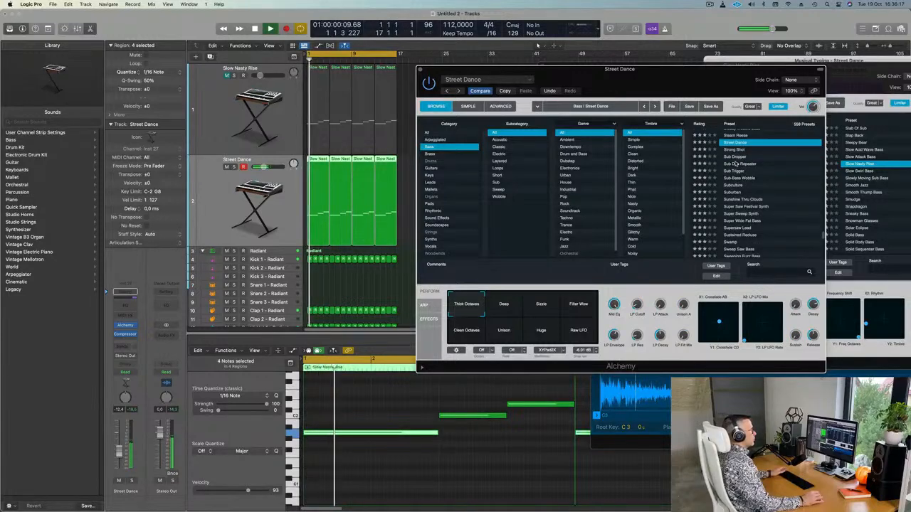
left_click(737, 163)
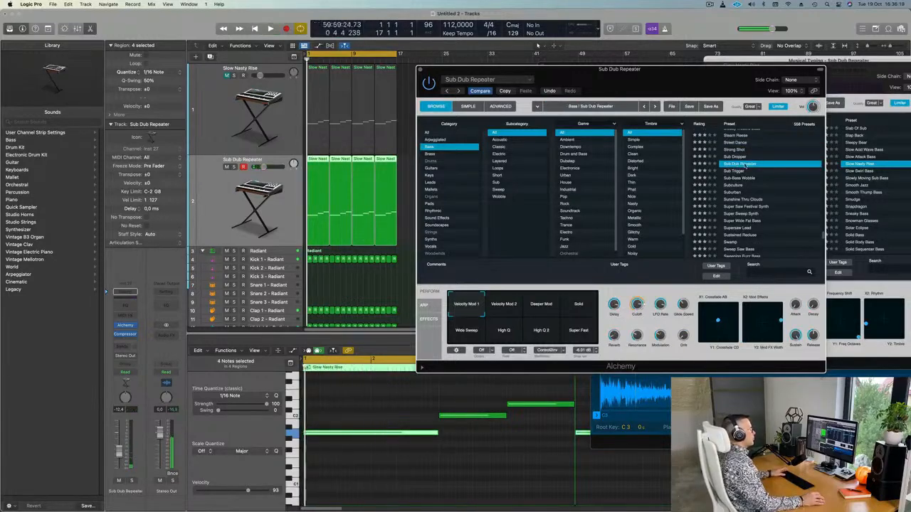
Audition the Subculture preset and then Suburban, trying Suburban's S&H 1, Metal FX, Space Synth and Warm Resonance variations.
scroll(742, 169, "down", 1)
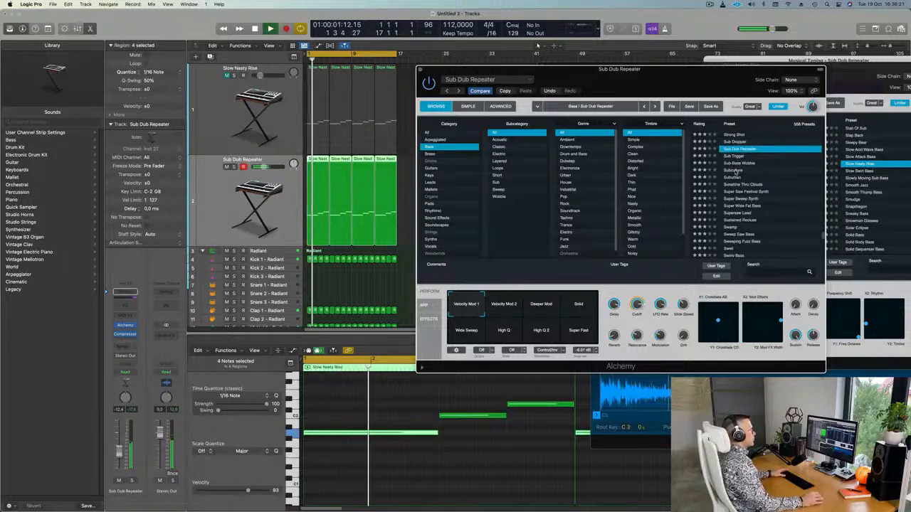
left_click(735, 171)
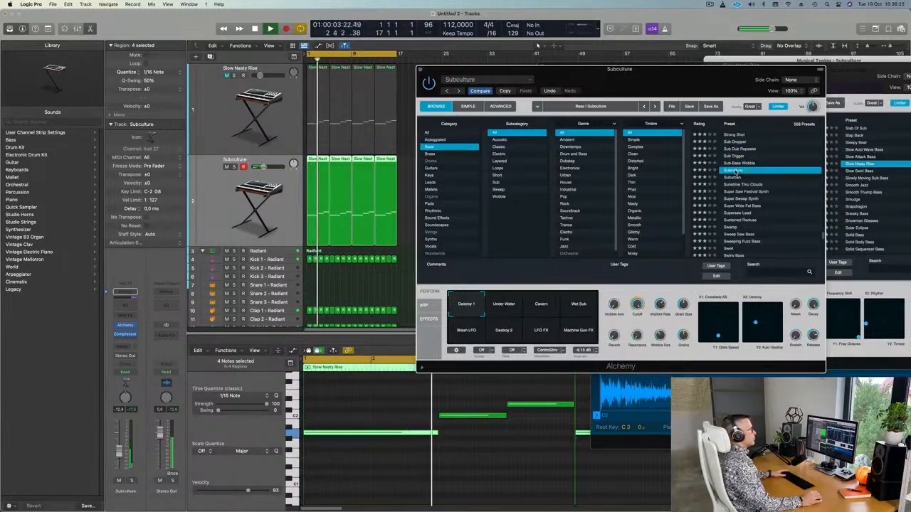
scroll(755, 178, "down", 1)
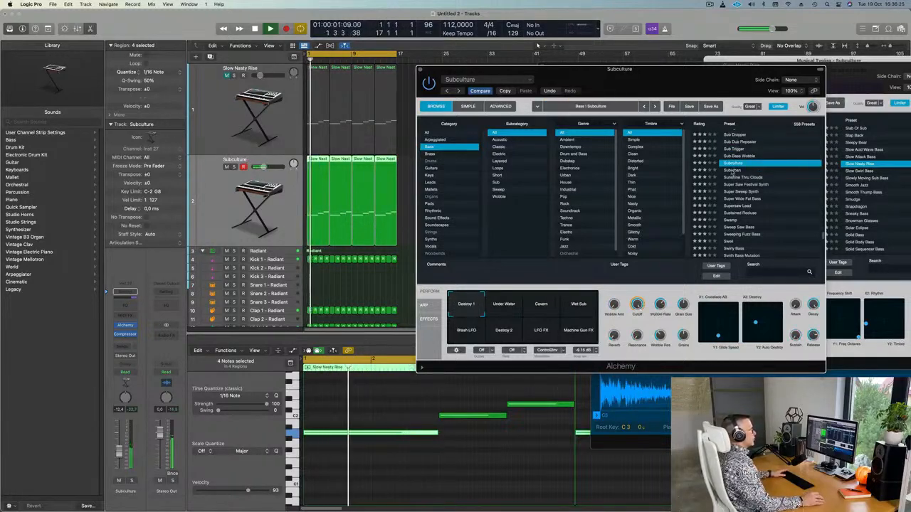
left_click(733, 172)
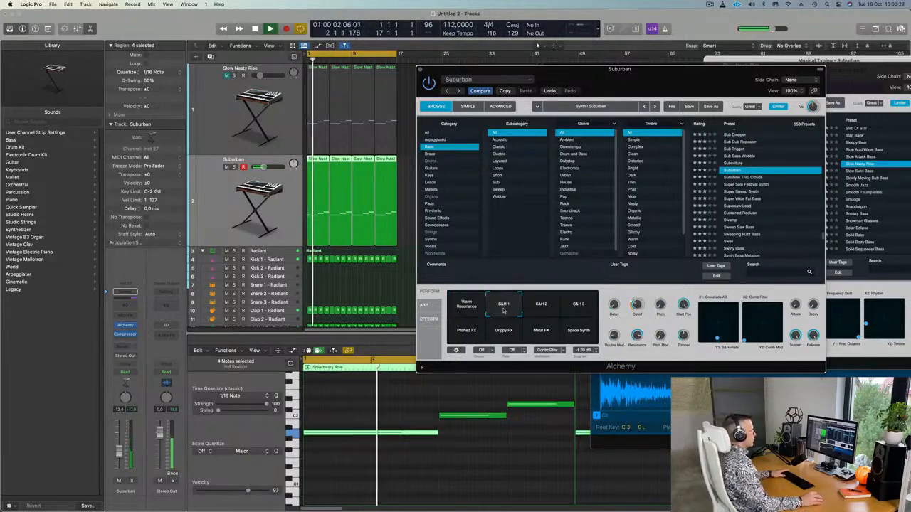
left_click(545, 334)
left_click(579, 334)
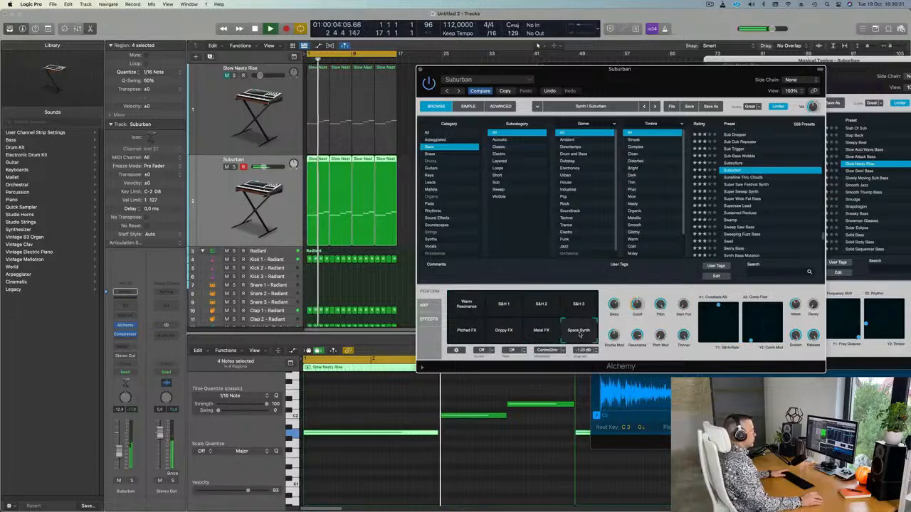
left_click(466, 304)
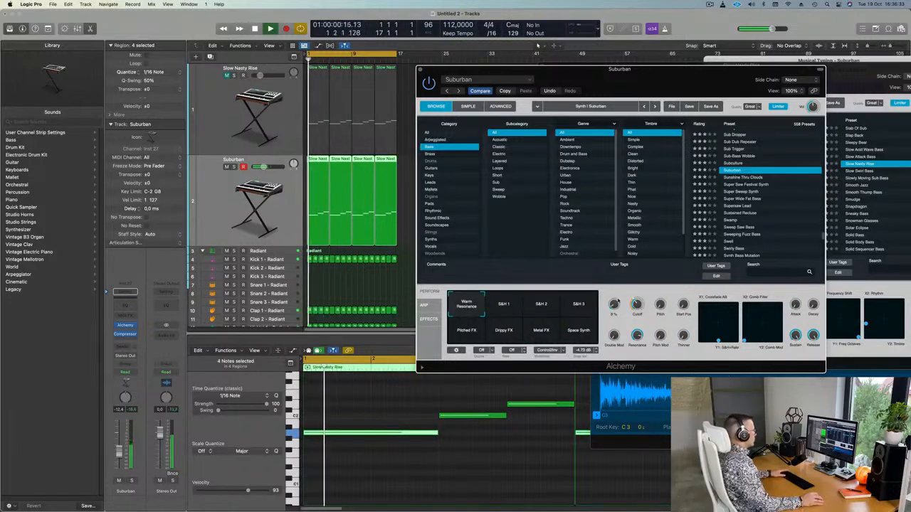
Load the Sunshine Thru Clouds preset on the second bass track, lower its volume to about -13 dB, and close its Alchemy window.
left_click(755, 178)
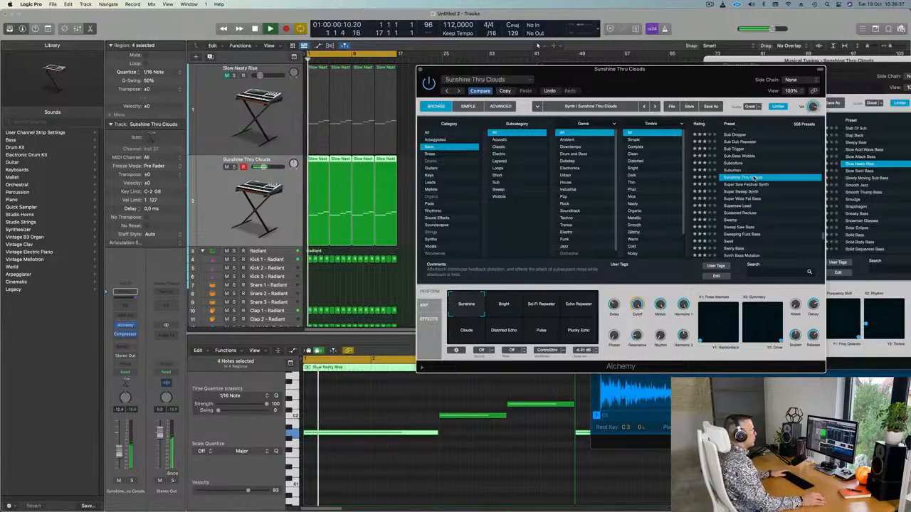
left_click_drag(657, 82, 670, 100)
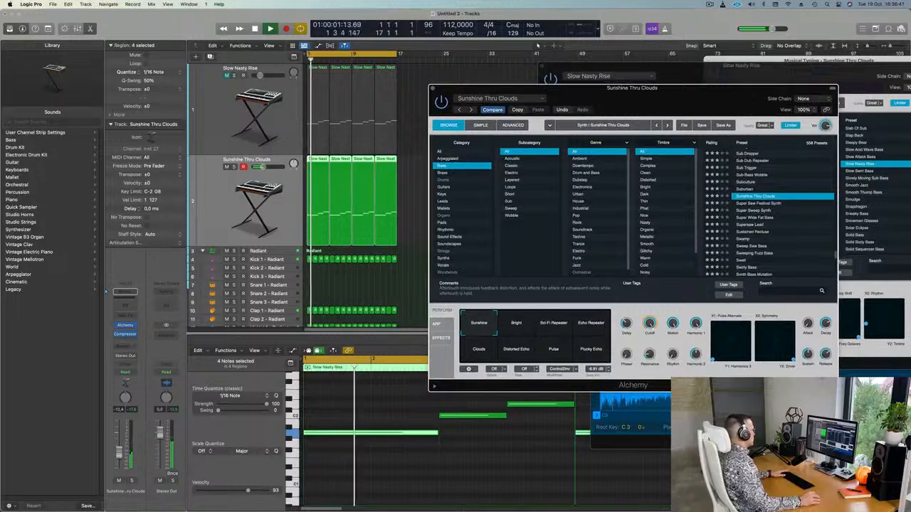
left_click_drag(118, 453, 119, 454)
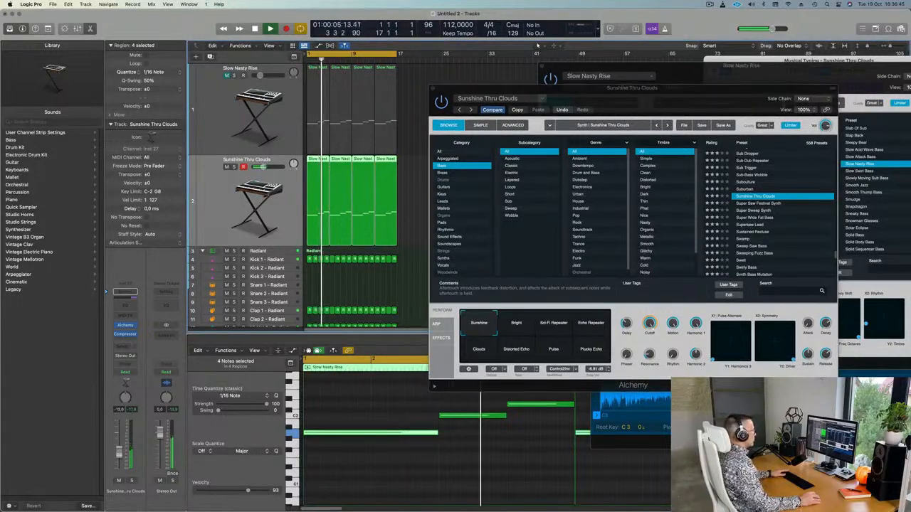
left_click_drag(499, 86, 447, 104)
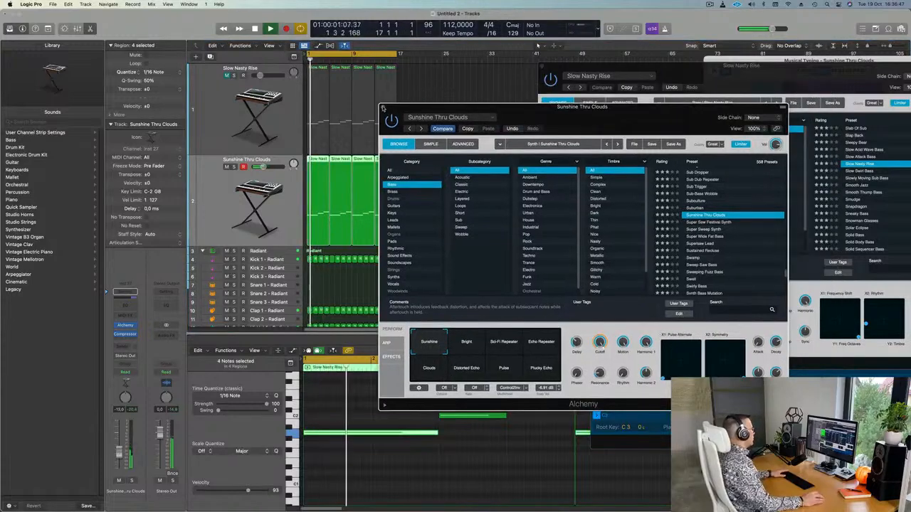
left_click(383, 107)
scroll(227, 182, "down", 2)
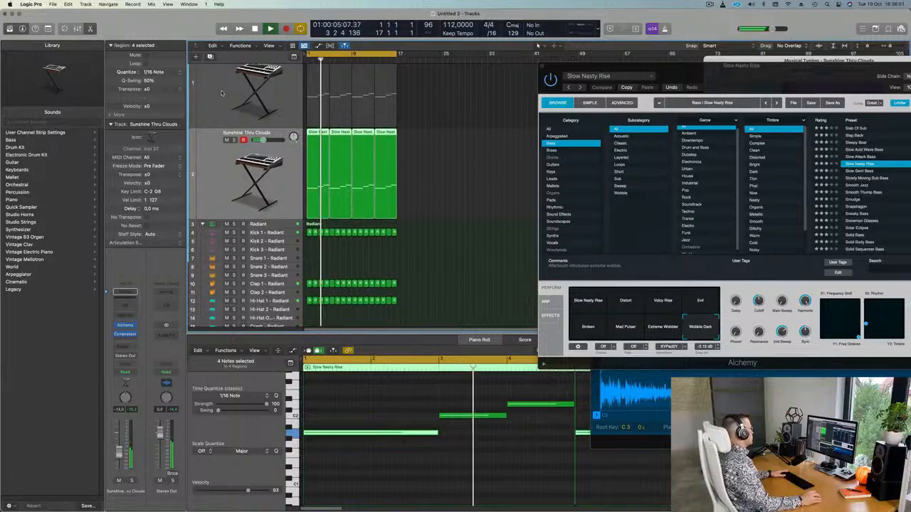
Duplicate the Sunshine Thru Clouds track without its regions and open Alchemy on the new track.
key("super+d")
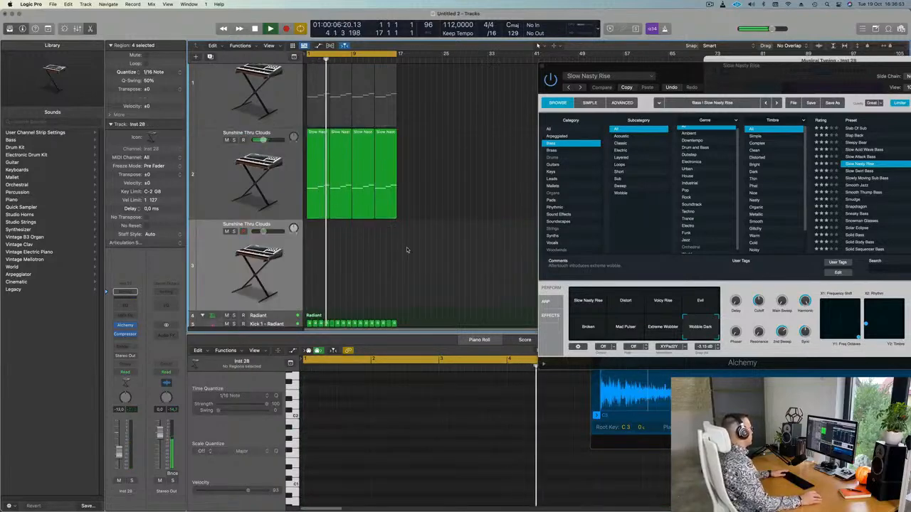
left_click(406, 247)
key("Return")
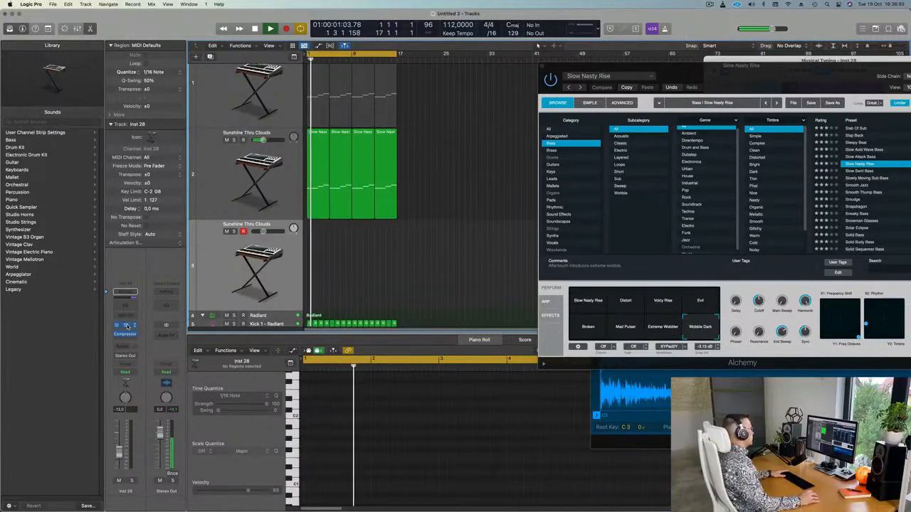
left_click(128, 326)
key("Return")
left_click_drag(472, 115, 460, 101)
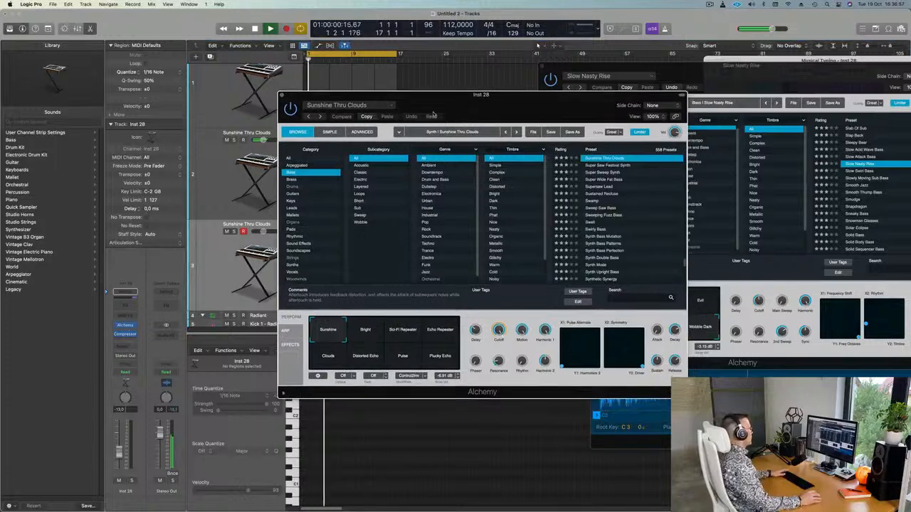
Load the Abandoned Pad preset from Alchemy's Pads category on the new track and restart playback from the beginning.
left_click(291, 229)
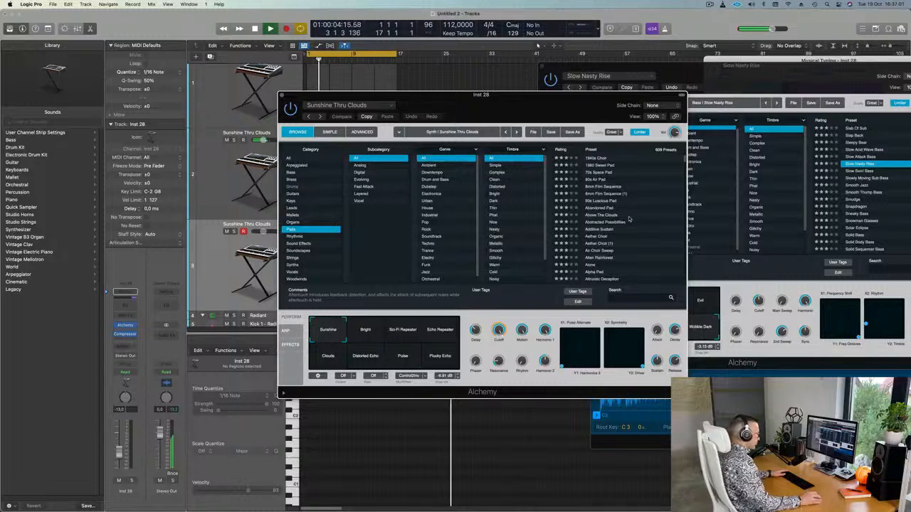
left_click(600, 211)
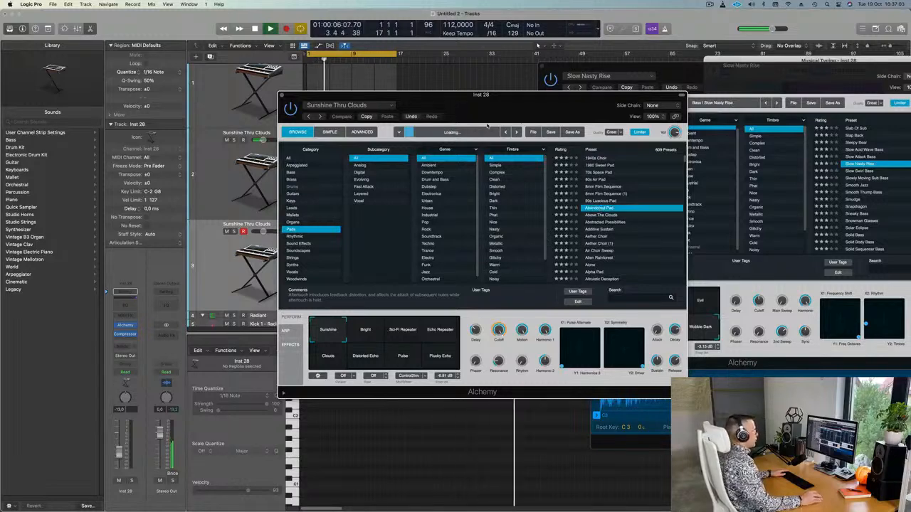
left_click_drag(480, 94, 612, 80)
left_click(214, 285)
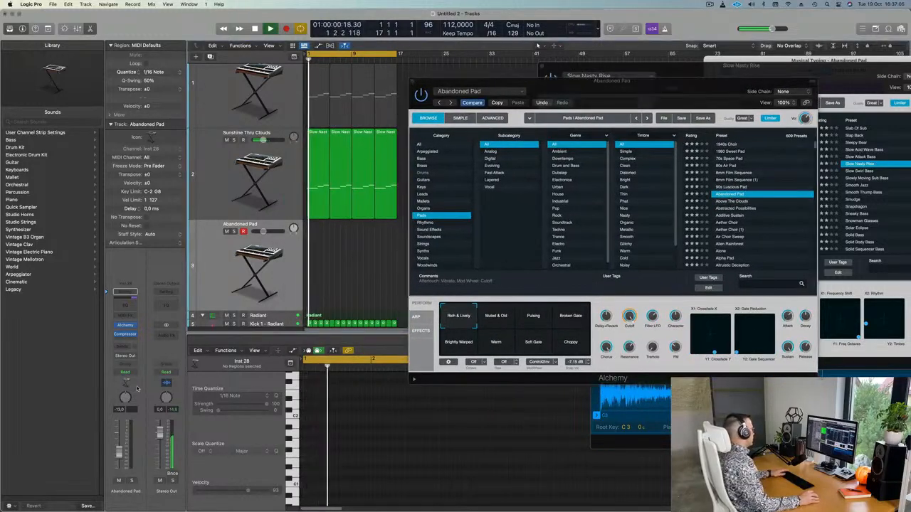
key("Return")
key("Return")
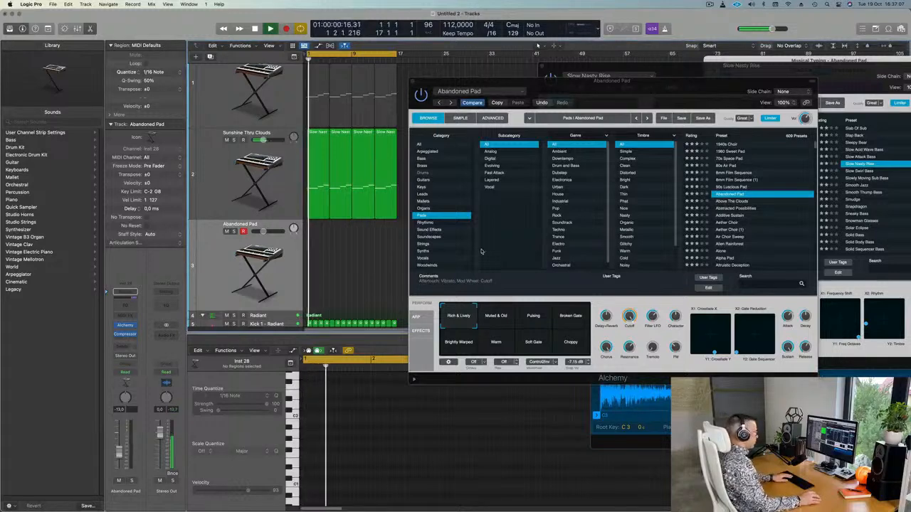
Close the Slow Nasty Rise plug-in window and move the Musical Typing keyboard into full view.
left_click(687, 72)
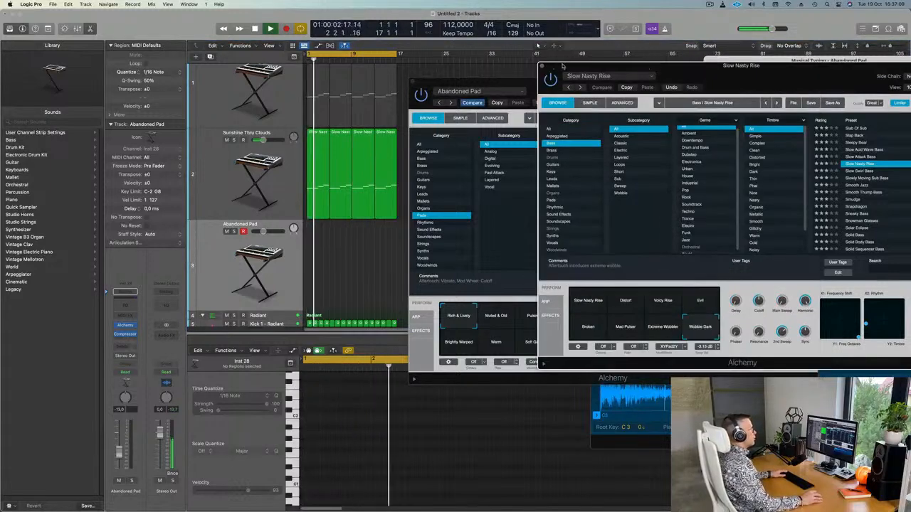
key("super+w")
left_click_drag(779, 66, 639, 70)
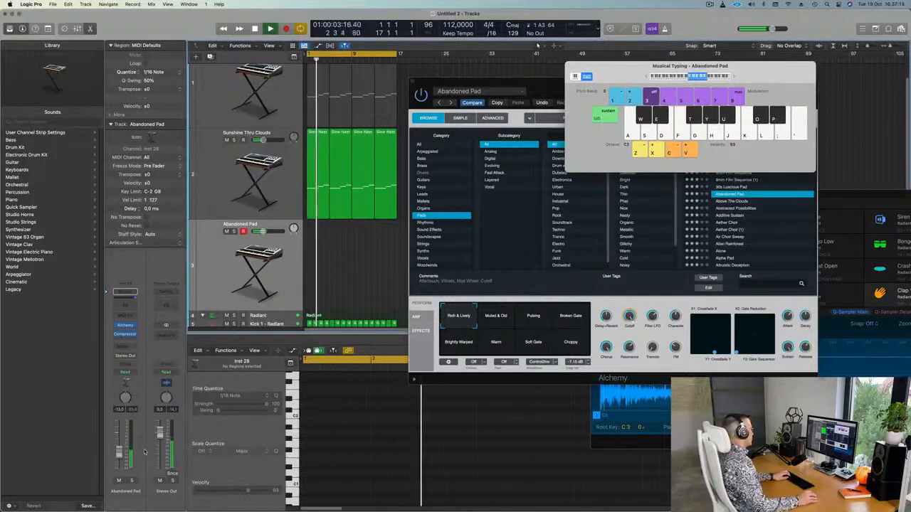
Play test notes with Abandoned Pad over the track and lower the pad channel's volume to about -23.5 dB.
key("f")
left_click_drag(120, 453, 121, 463)
key("f")
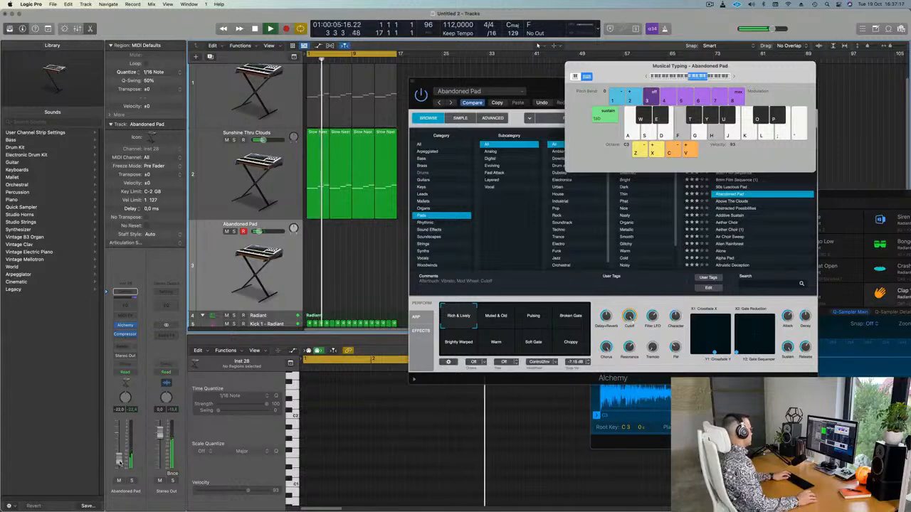
key("d")
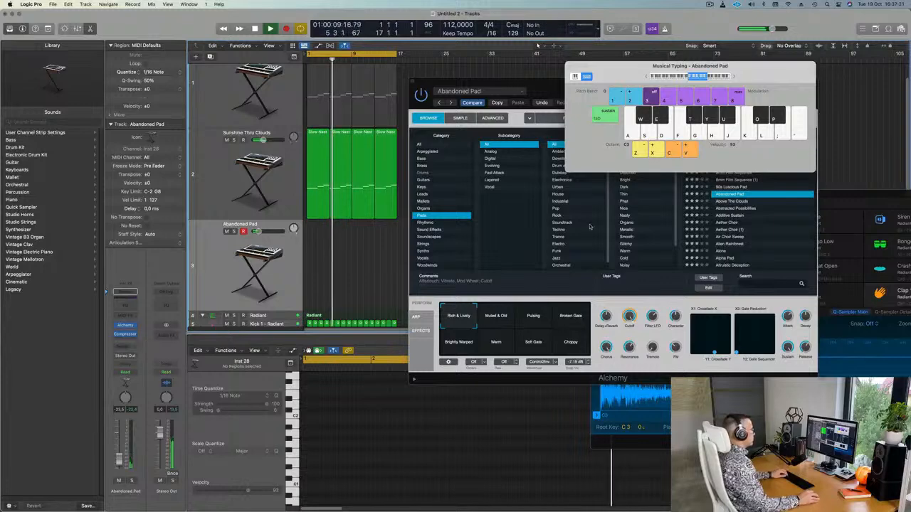
key("f")
Audition the Abstracted Possibilities pad with its Slow Swell variation, and load Aether Choir in its place.
left_click(737, 211)
left_click(738, 208)
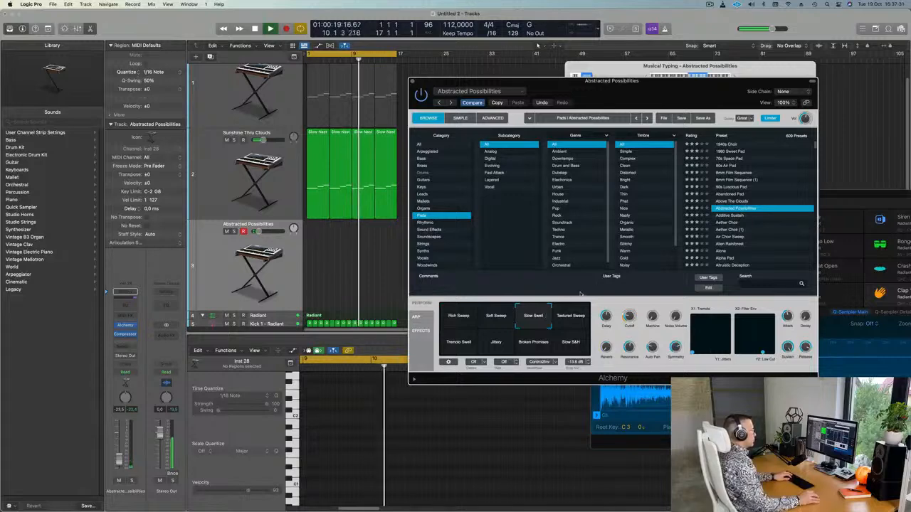
left_click(727, 223)
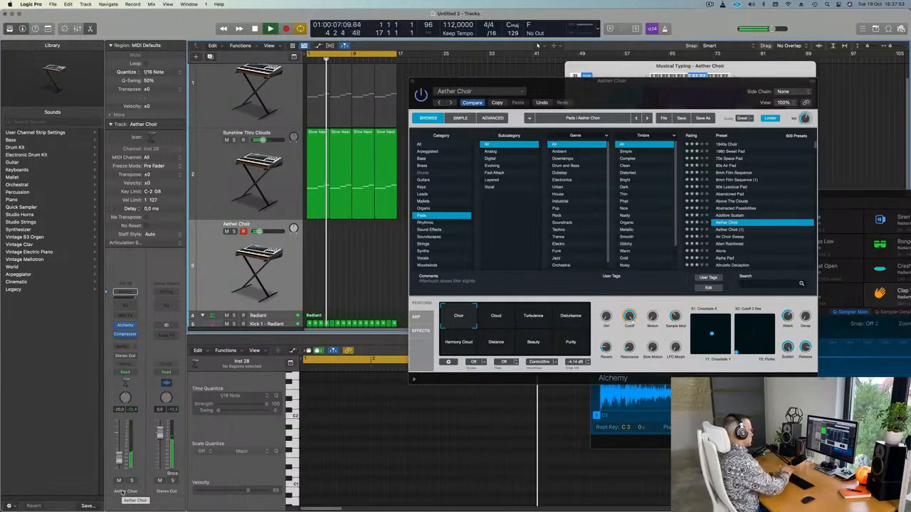
Record a four-bar pad part of two-note chords on the Aether Choir track from bar 5 to bar 9.
key("r")
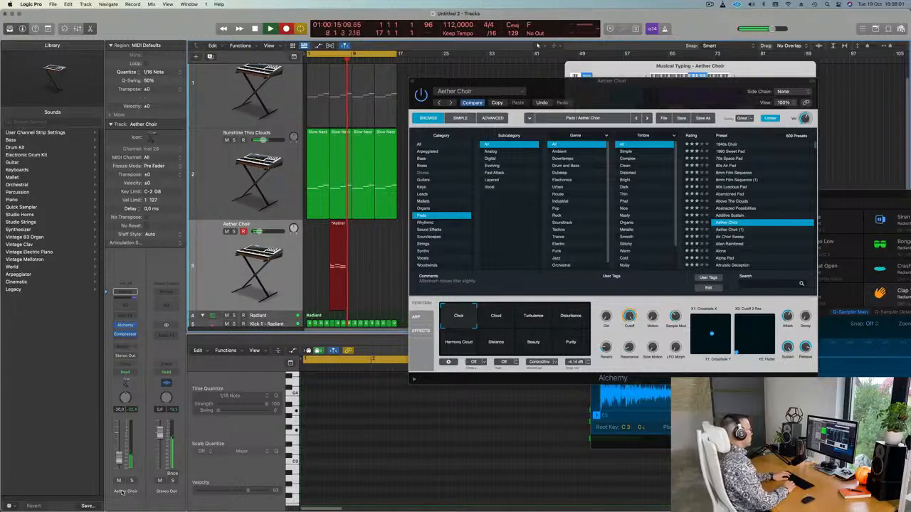
key("space")
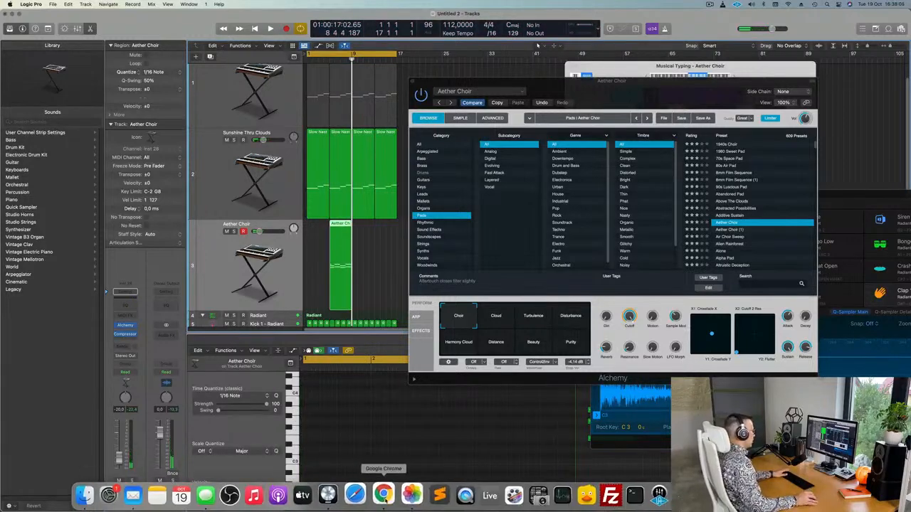
Quit the background applications Google Chrome, Photos, Messages and Mail.
right_click(385, 491)
left_click(388, 465)
right_click(409, 494)
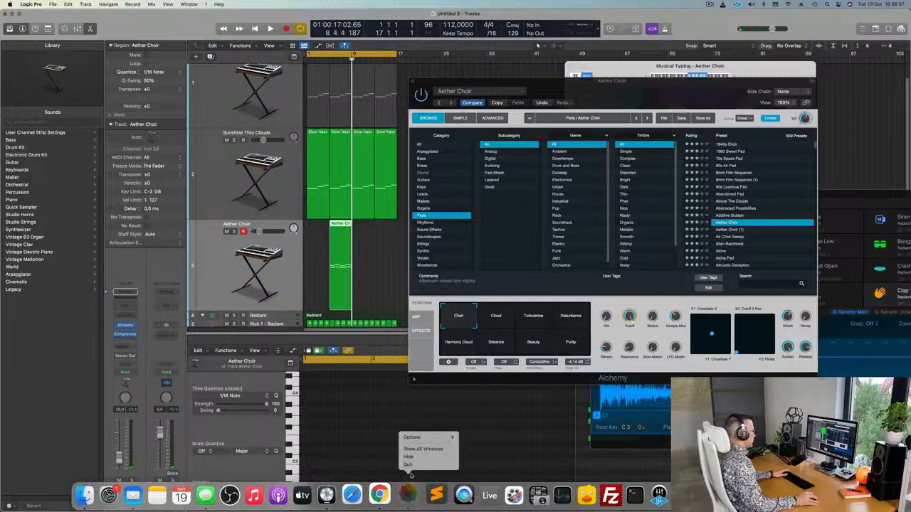
left_click(409, 466)
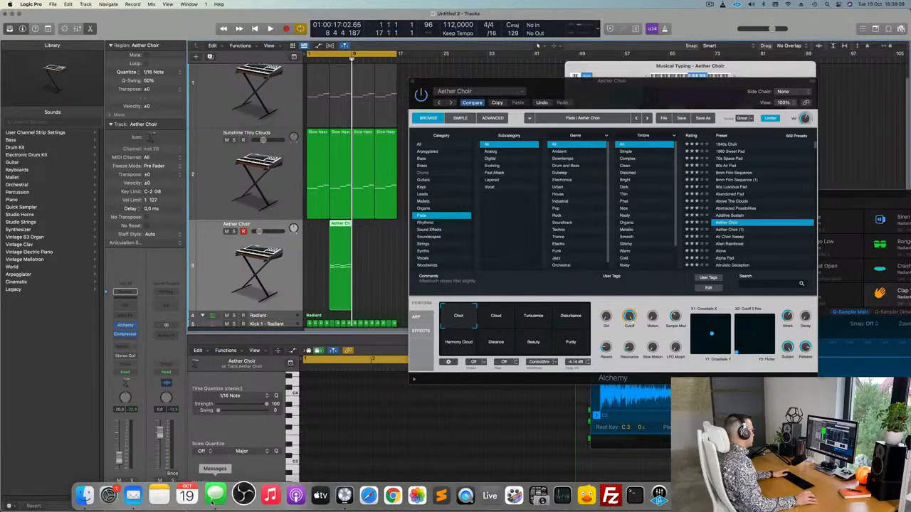
right_click(215, 496)
left_click(217, 465)
right_click(141, 496)
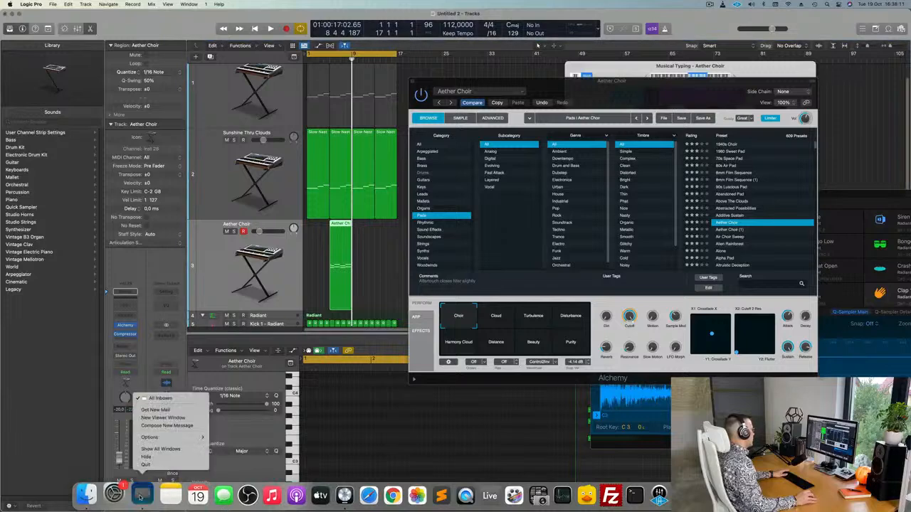
left_click(151, 466)
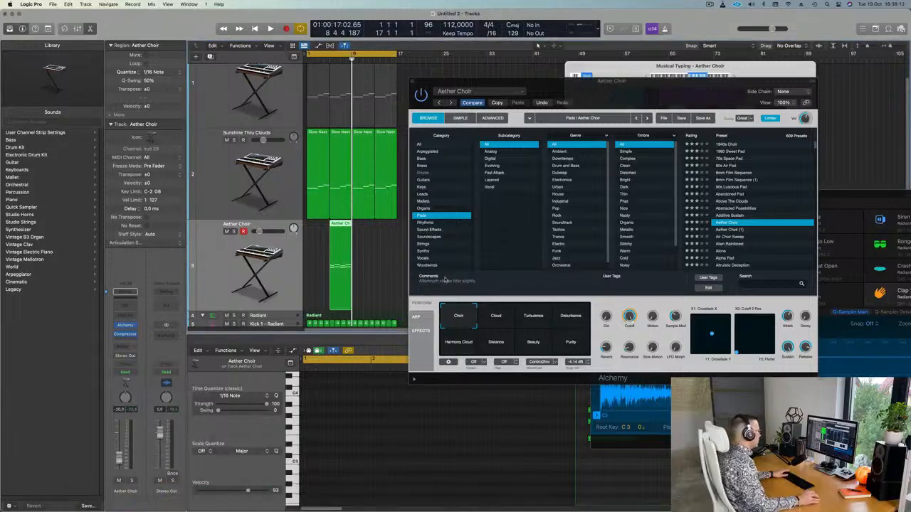
Move the recorded Aether Choir region to bar 1 and make its first chord fill the whole first bar.
left_click_drag(343, 227, 310, 261)
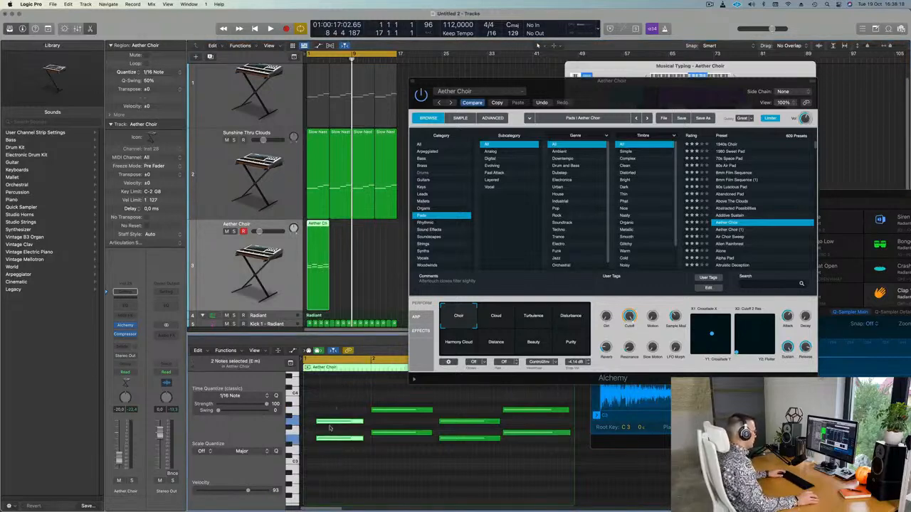
left_click_drag(343, 422, 346, 465)
key("super+a")
left_click_drag(349, 422, 368, 428)
key("space")
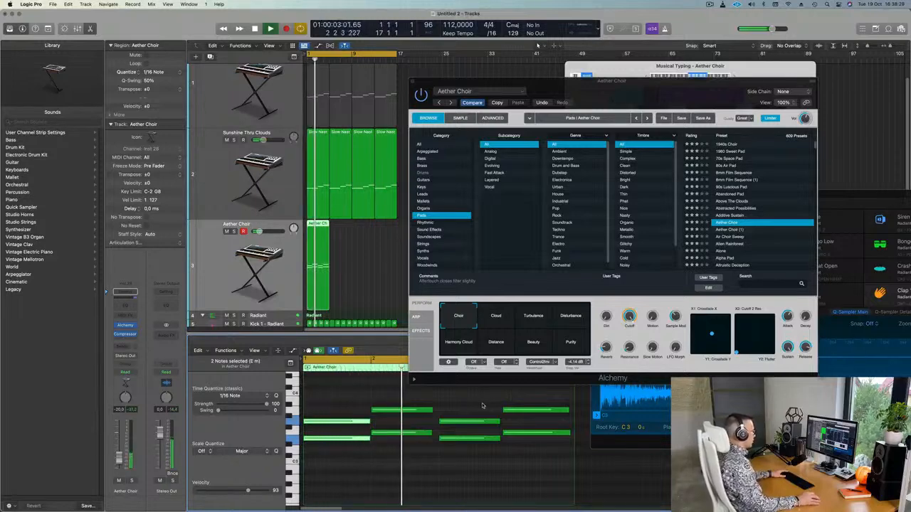
Align the last Aether Choir chord with the start of bar 4 and move the Alchemy window off the arrangement.
left_click(517, 409)
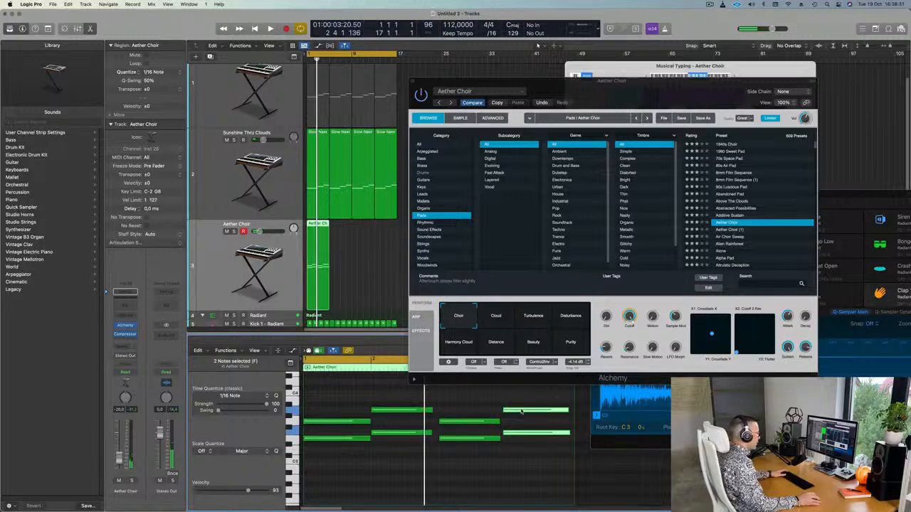
left_click_drag(522, 412, 569, 412)
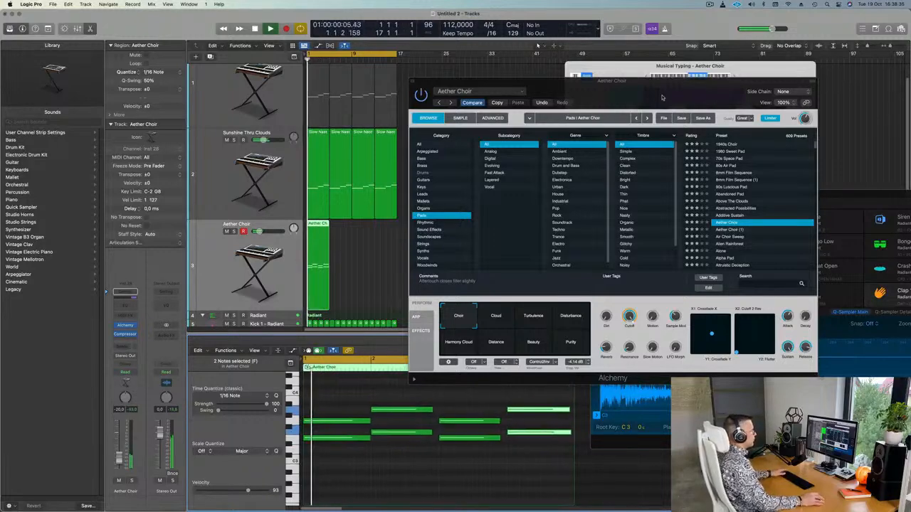
left_click_drag(662, 95, 689, 86)
left_click_drag(365, 249, 313, 265)
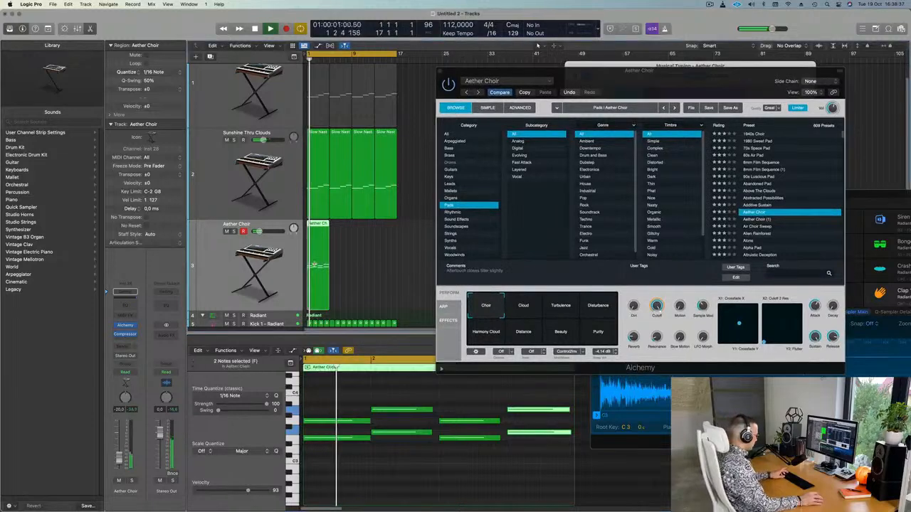
Repeat the four-bar Aether Choir region until it fills bars 1 to 17, and move the Alchemy window off the regions.
key("super+r")
key("super+r")
left_click_drag(701, 89, 643, 80)
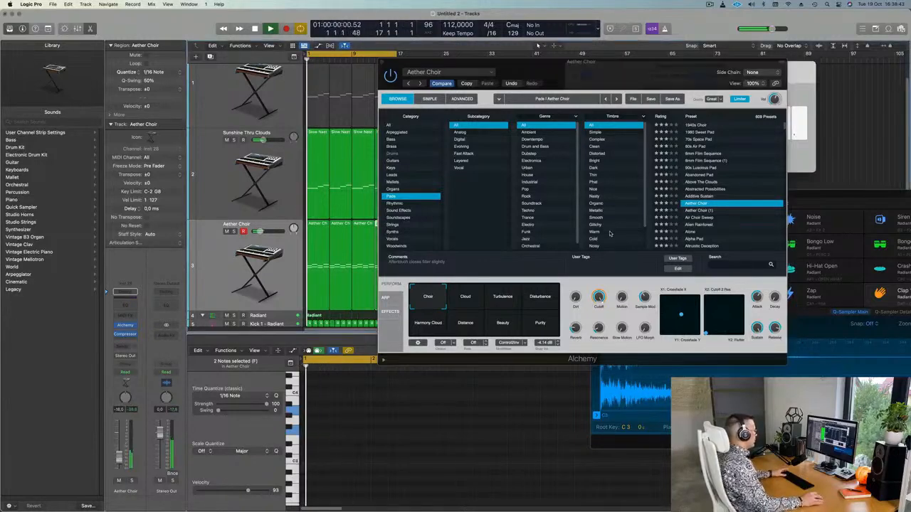
Audition Aether Choir's performance snapshots, including Turbulence, Disturbance, Harmony Cloud, Distance, Beauty and Purity, and settle on Cloud.
left_click(468, 296)
left_click_drag(581, 61, 620, 55)
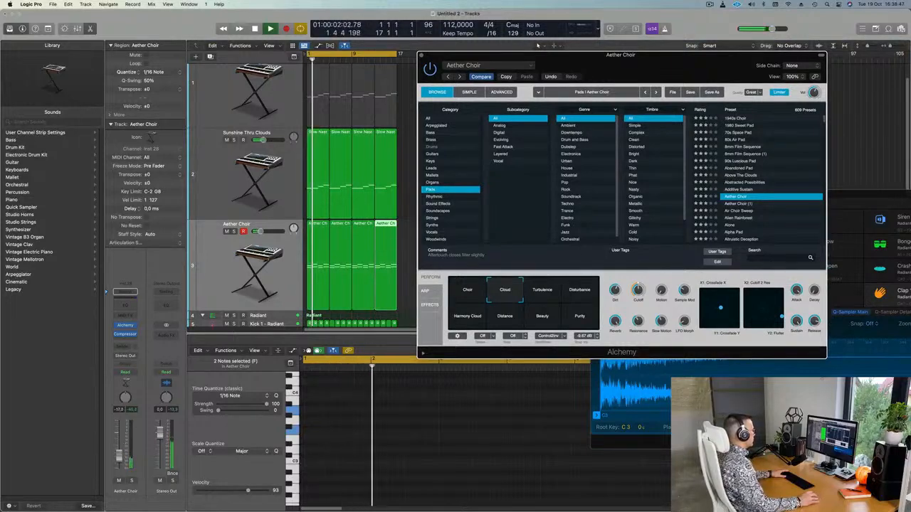
left_click(548, 293)
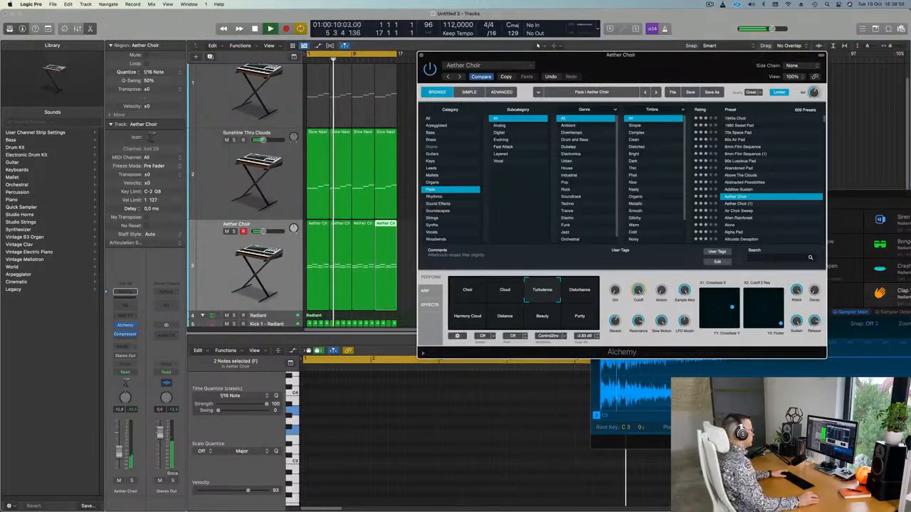
left_click(575, 298)
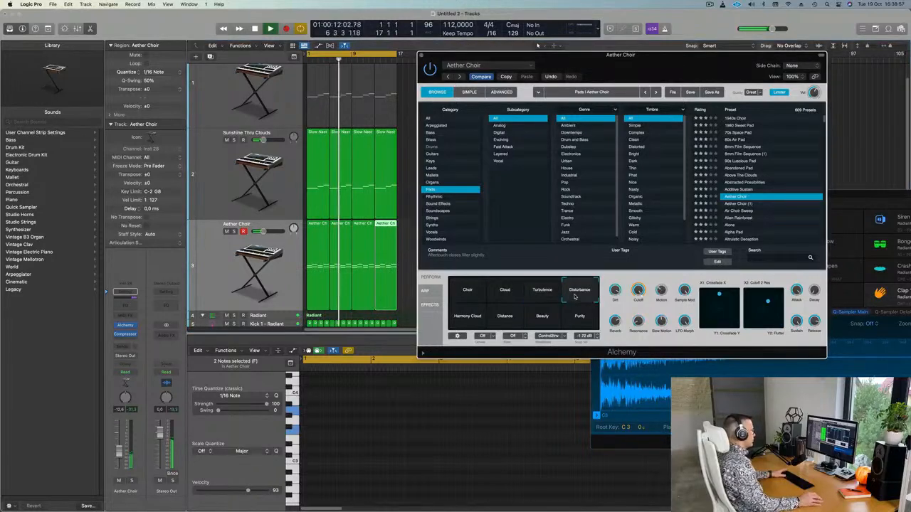
left_click(469, 318)
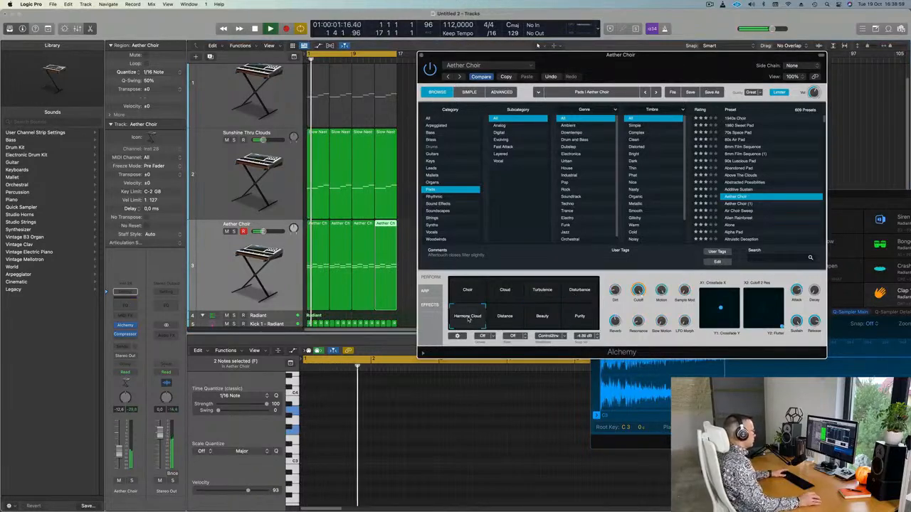
left_click(504, 320)
left_click(545, 319)
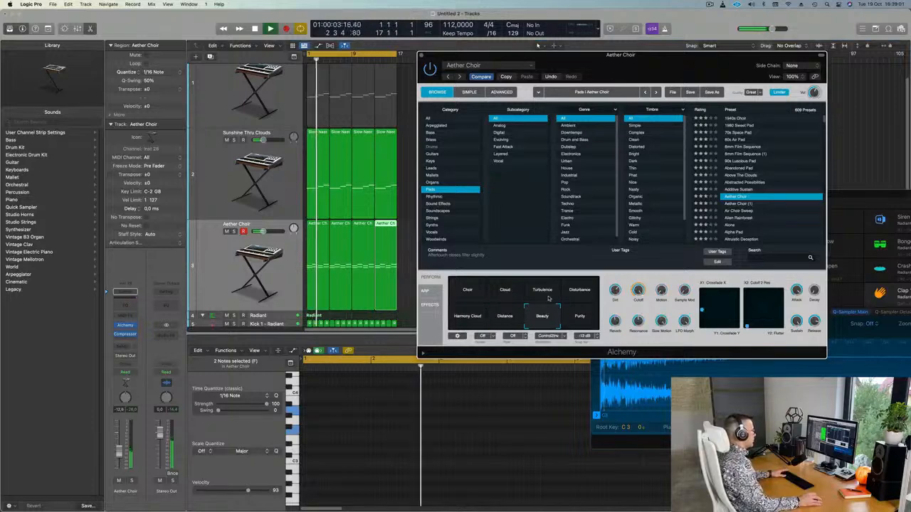
left_click(584, 316)
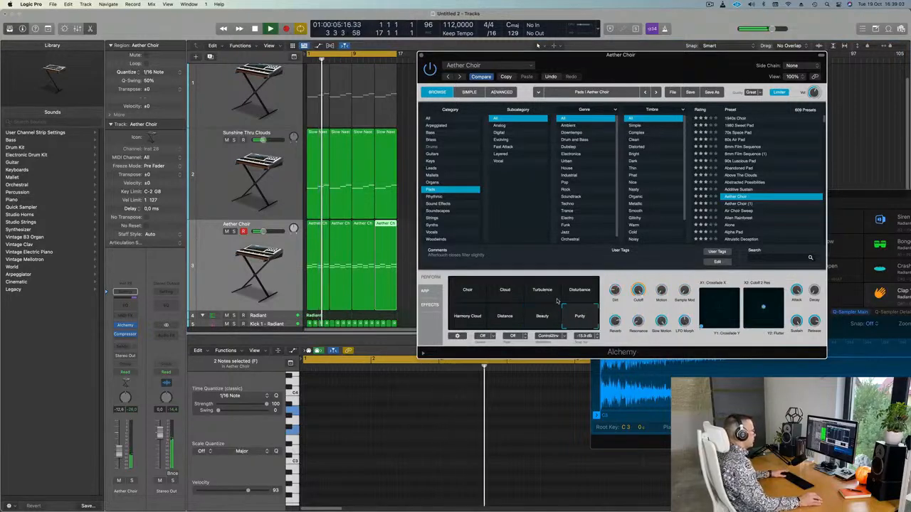
left_click(542, 292)
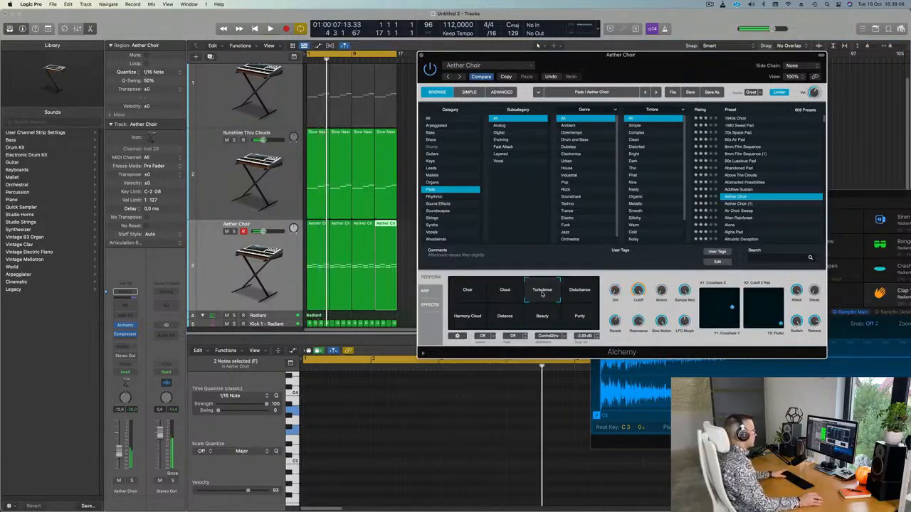
left_click(503, 293)
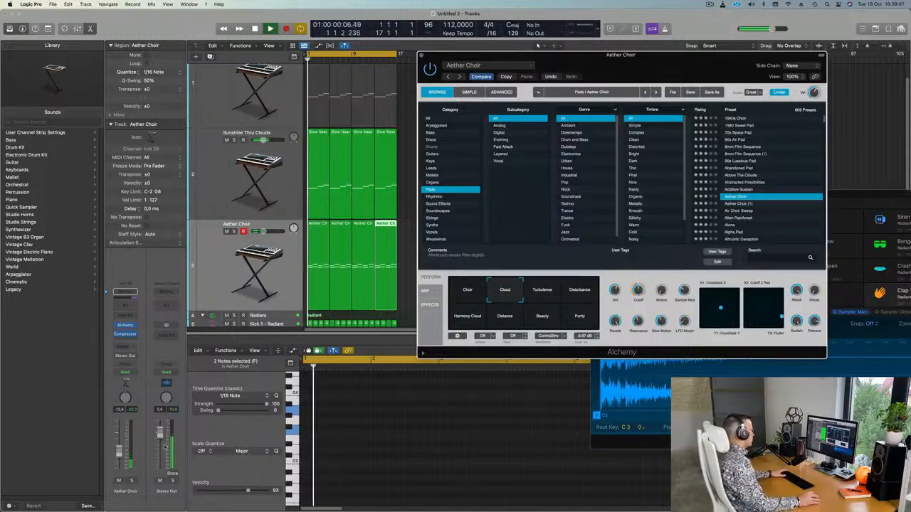
Raise the Aether Choir track's volume to about -9.4 dB and close its Alchemy window.
left_click(537, 44)
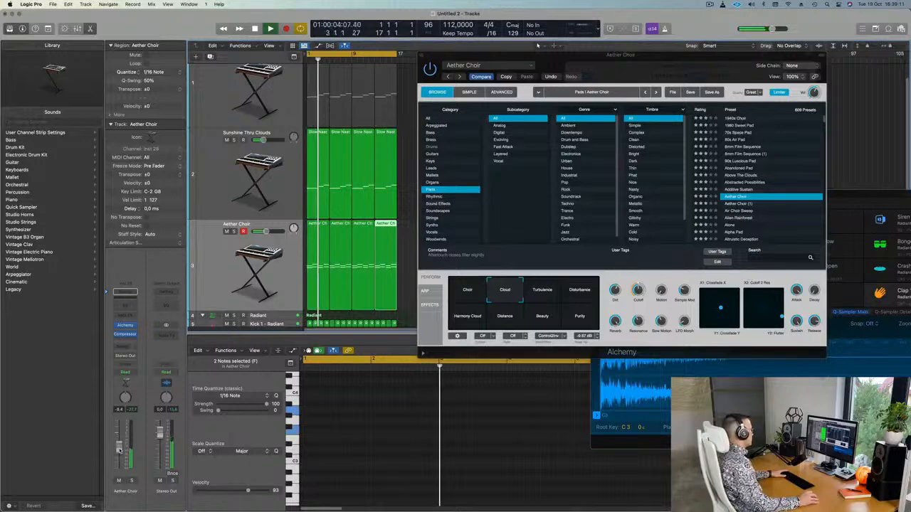
left_click(422, 55)
scroll(429, 128, "left", 2)
scroll(429, 129, "down", 4)
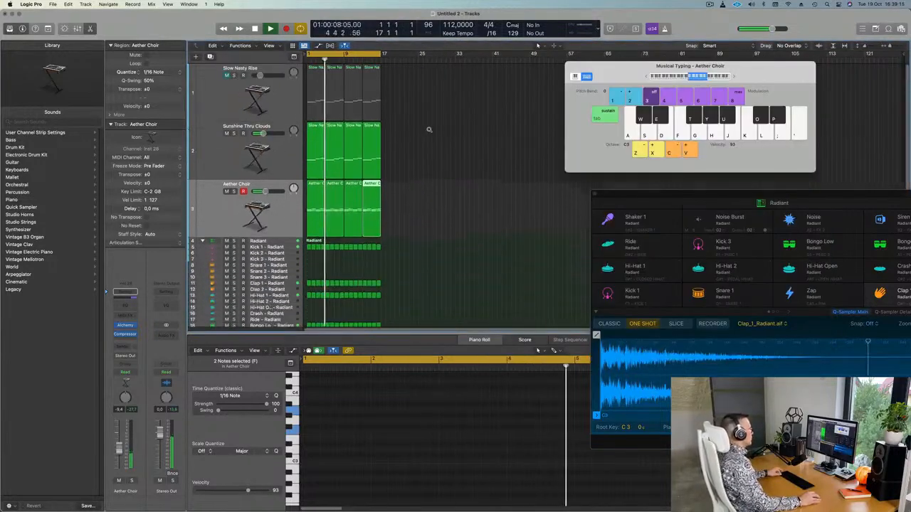
scroll(429, 131, "down", 2)
scroll(430, 132, "right", 2)
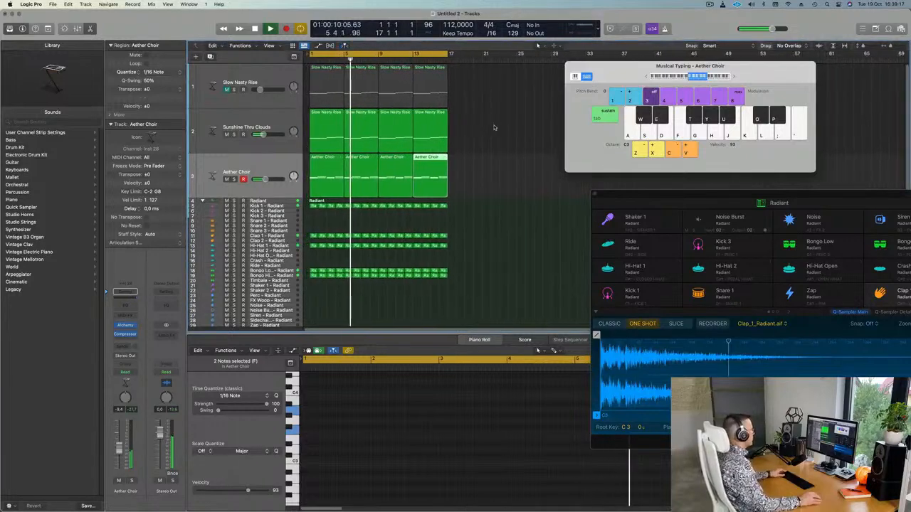
left_click(220, 178)
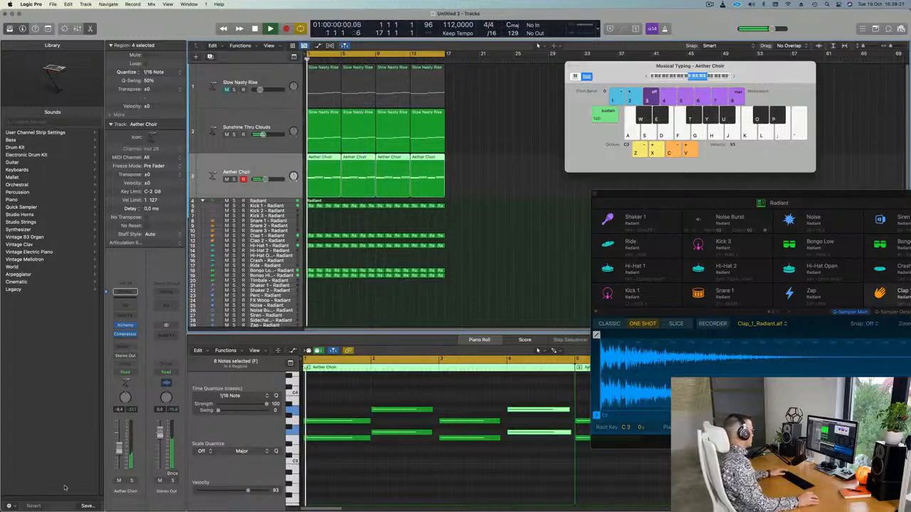
mouse_move(336, 494)
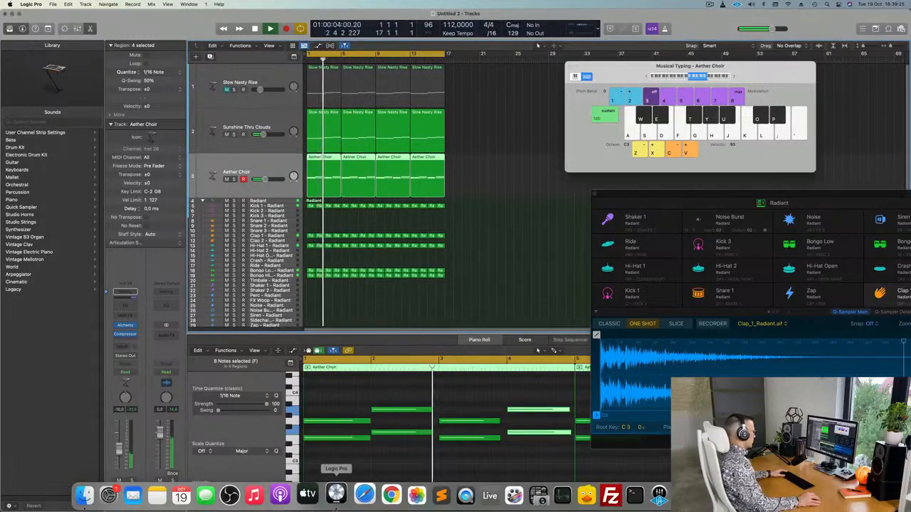
right_click(800, 495)
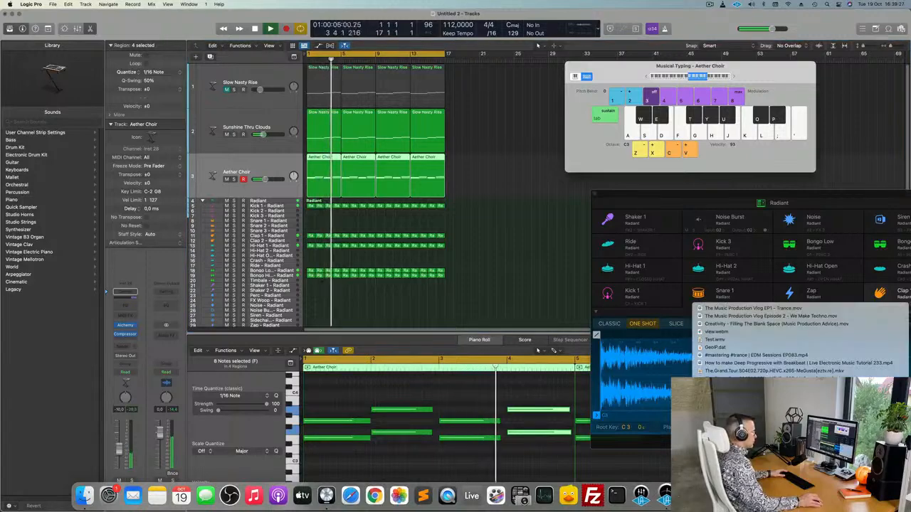
left_click(782, 469)
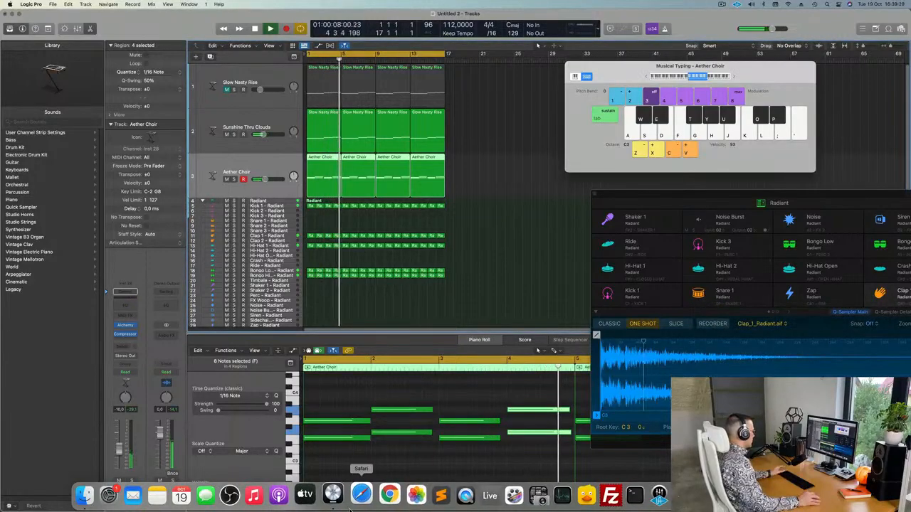
Solo the Aether Choir track to hear it alone from the start, turn the solo off and reselect the track.
left_click(534, 258)
key("Return")
left_click(234, 180)
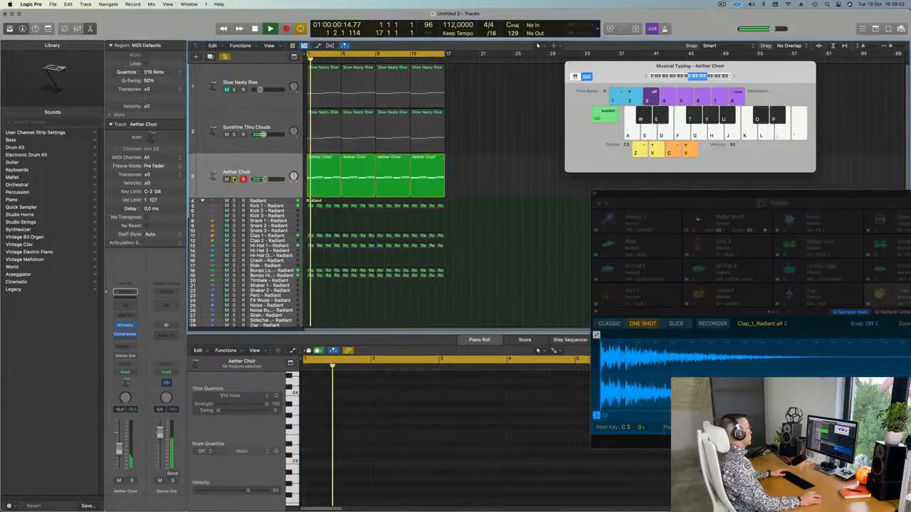
left_click(234, 179)
left_click(219, 188)
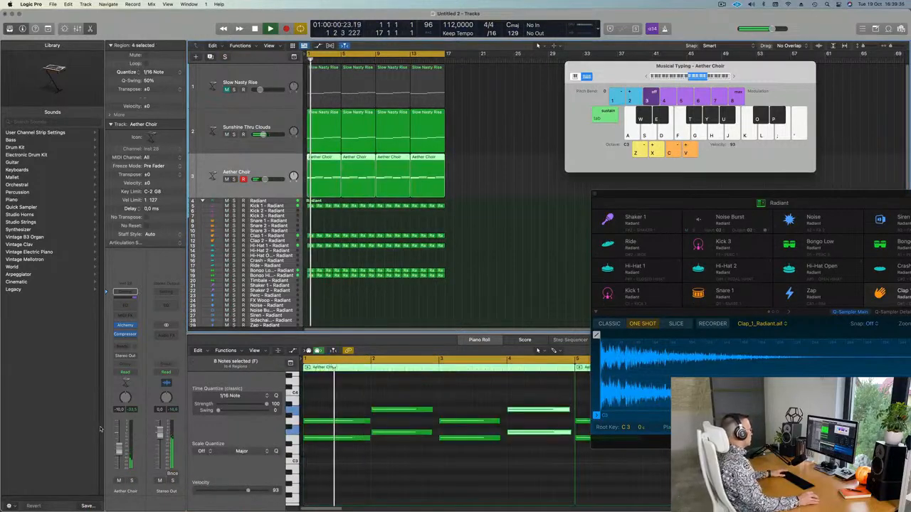
left_click(523, 232)
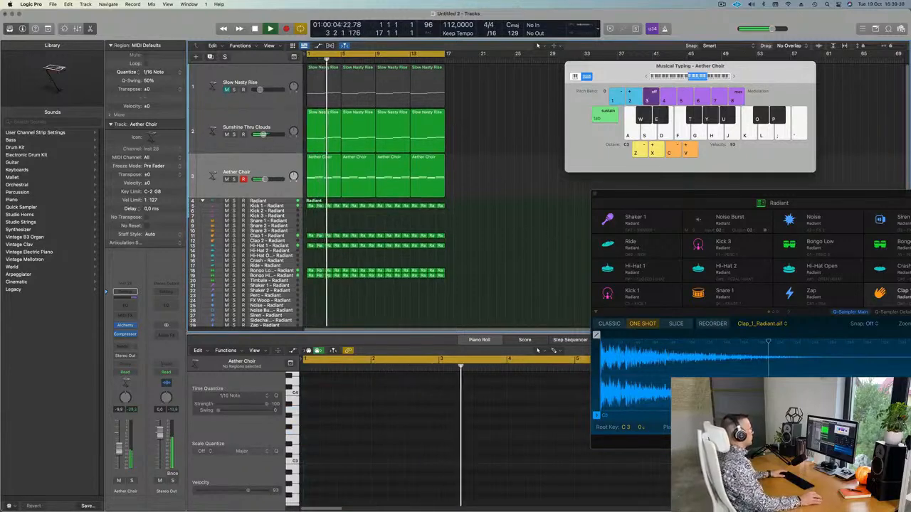
left_click(235, 168)
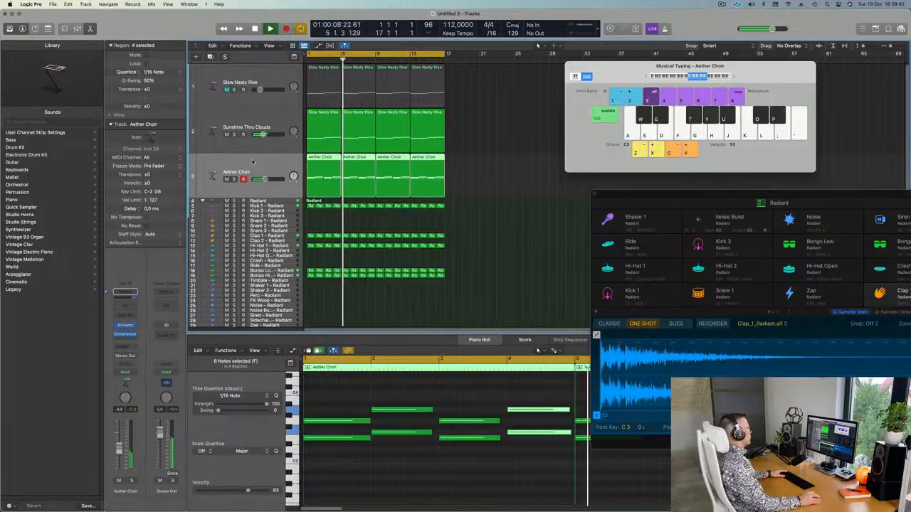
Duplicate the Sunshine Thru Clouds track with its instrument settings directly below the original and stop playback.
left_click(246, 118)
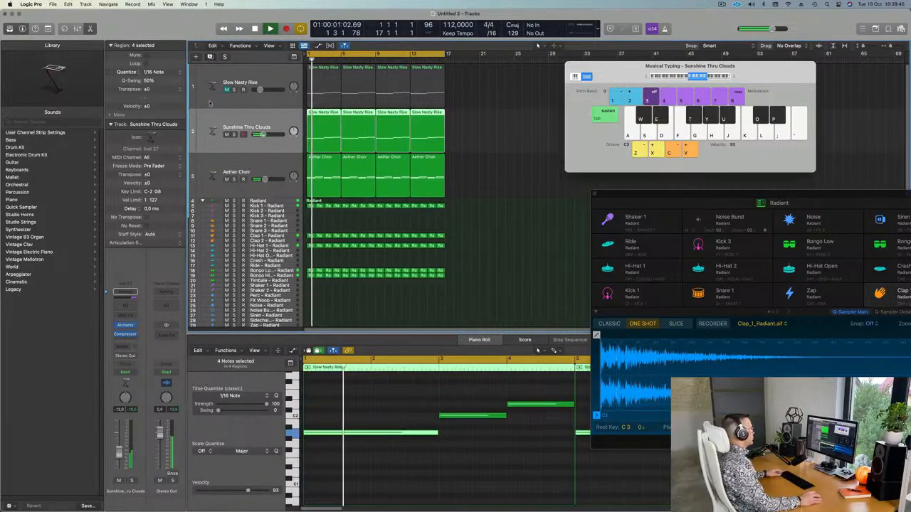
left_click(209, 56)
left_click_drag(323, 149, 321, 147)
key("space")
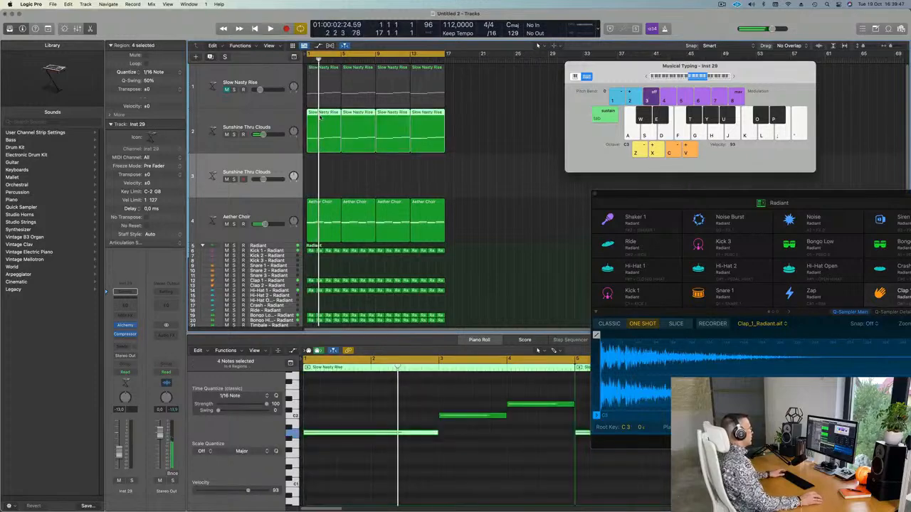
Delete the muted Slow Nasty Rise track together with its regions.
left_click(274, 74)
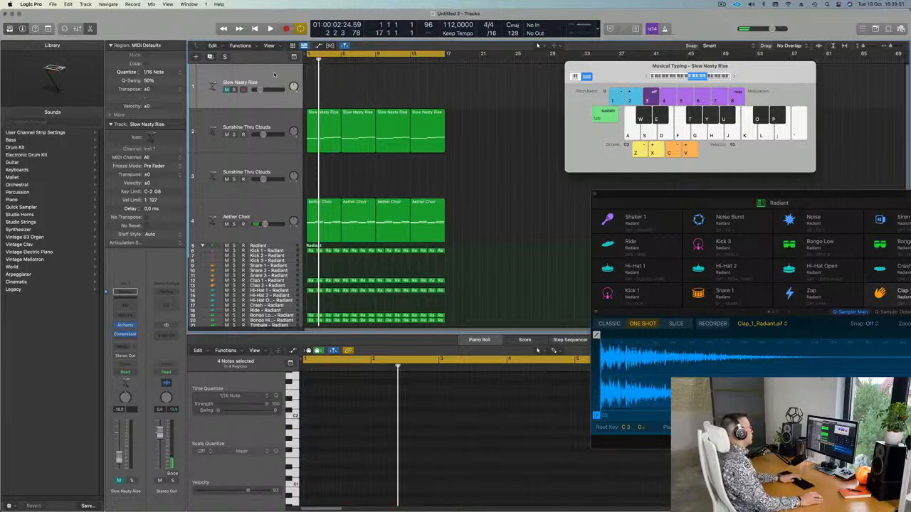
key("super+BackSpace")
key("space")
Copy the first Slow Nasty Rise region from the Sunshine Thru Clouds track to bar 1 of the duplicated track.
left_click(283, 130)
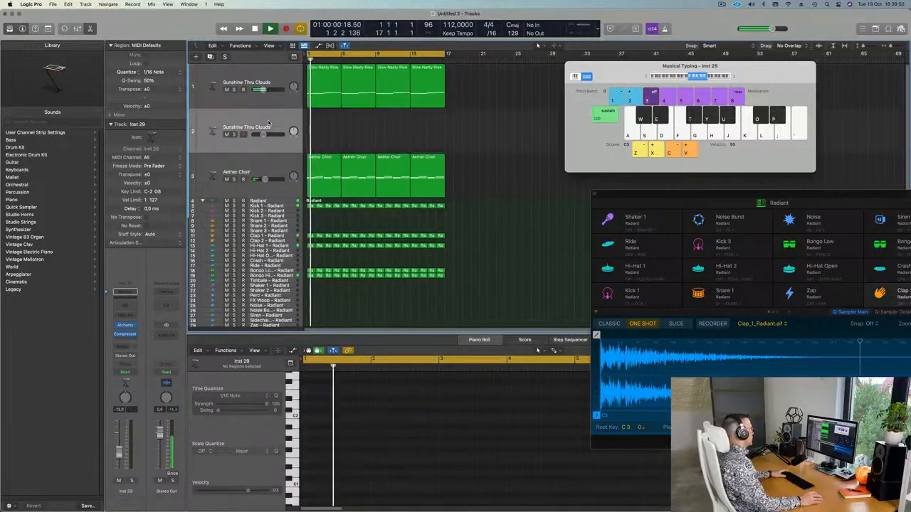
key("space")
key("space")
left_click(334, 92)
left_click_drag(335, 92, 334, 136)
key("space")
Transpose all three notes of the copied region up two octaves and play the result.
left_click_drag(349, 404, 575, 453)
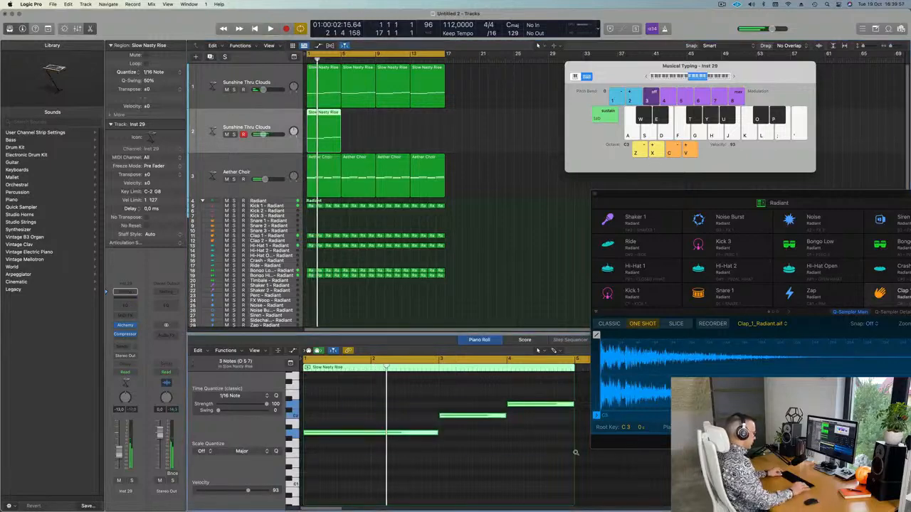
key("Delete")
key("space")
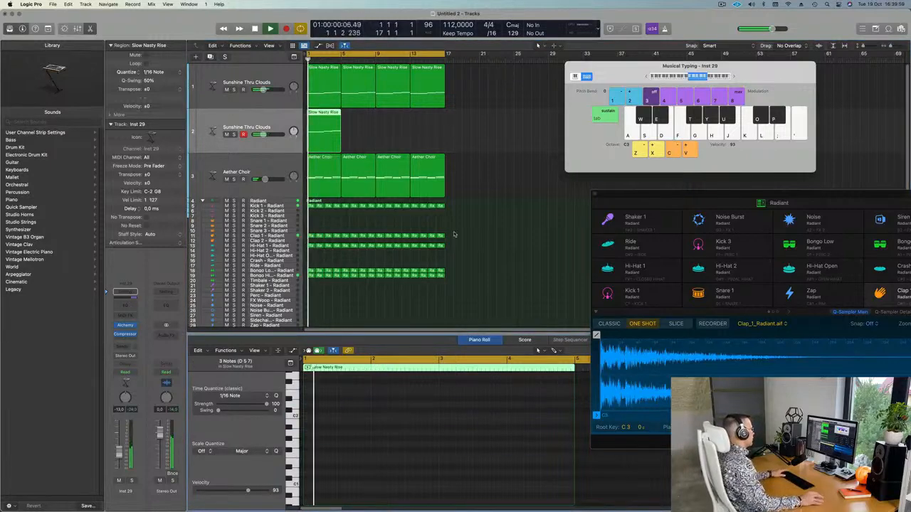
Load the Altruistic Deception preset from the Pads category in the duplicated track's Alchemy.
left_click(125, 326)
left_click_drag(473, 118, 460, 117)
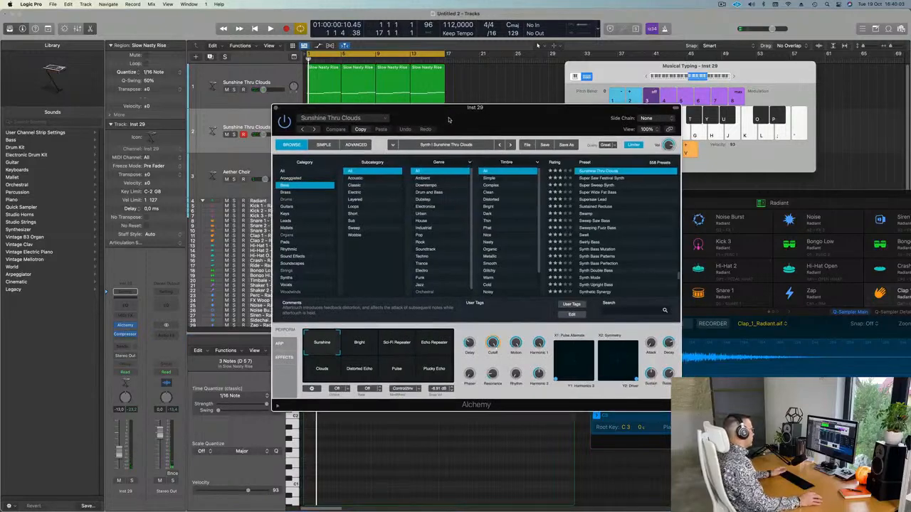
left_click(282, 172)
left_click(286, 243)
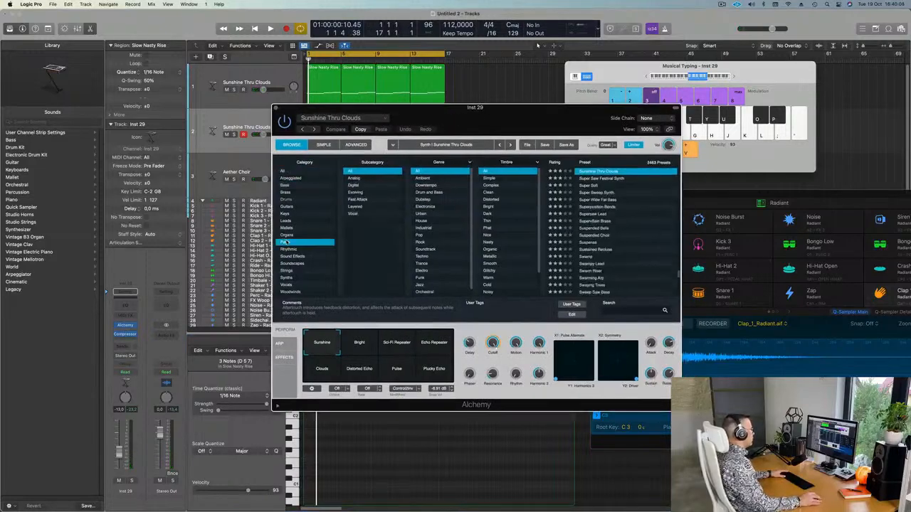
scroll(633, 249, "down", 5)
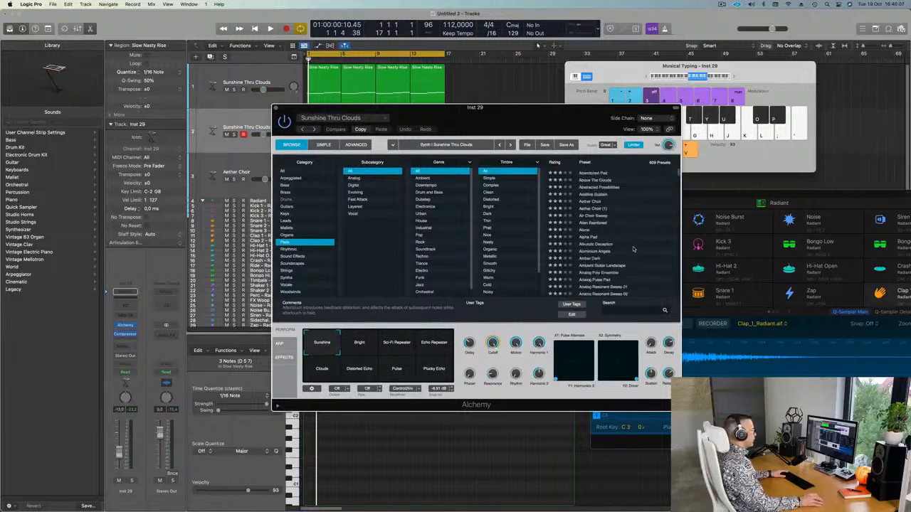
left_click(598, 244)
Move the Alchemy window aside and lower the Altruistic Deception track's volume during playback.
left_click_drag(507, 119, 727, 122)
key("space")
left_click(267, 123)
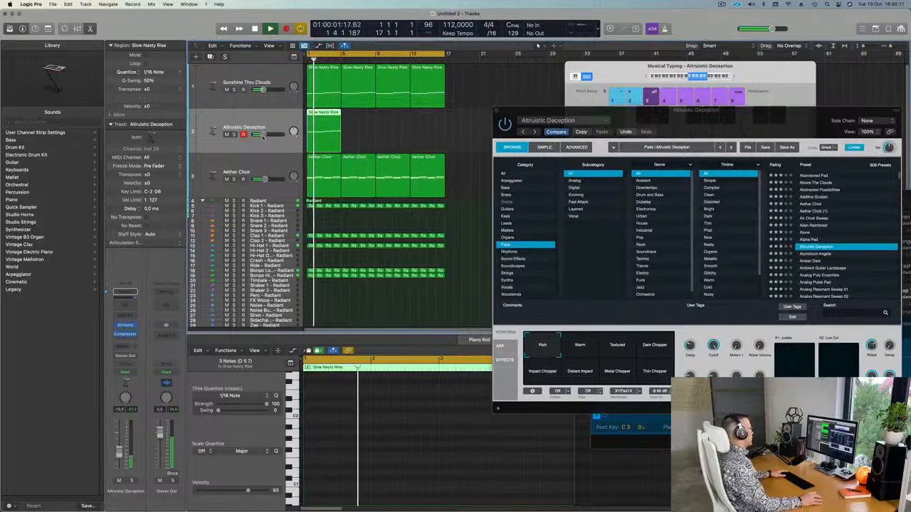
left_click_drag(264, 135, 260, 135)
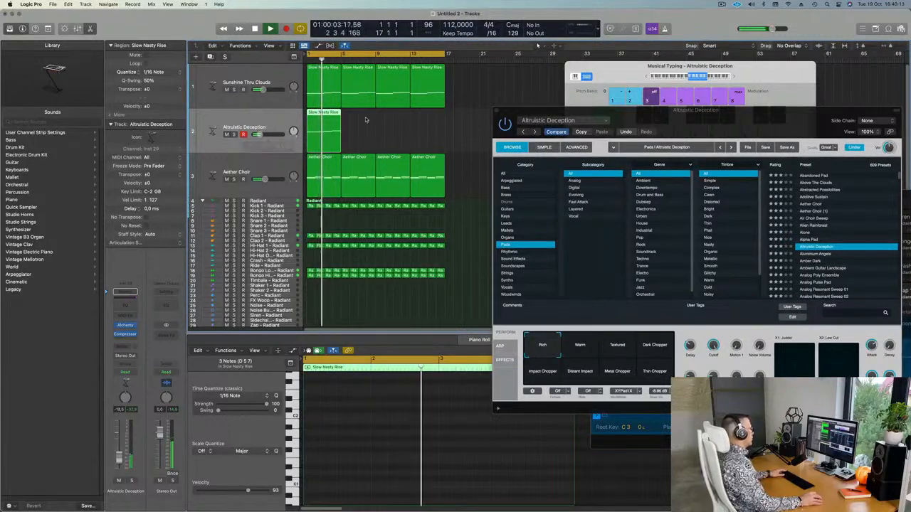
Repeat the four-bar region on the Altruistic Deception track three times to fill bars 1 to 17.
key("super+r")
key("super+r")
key("super+r")
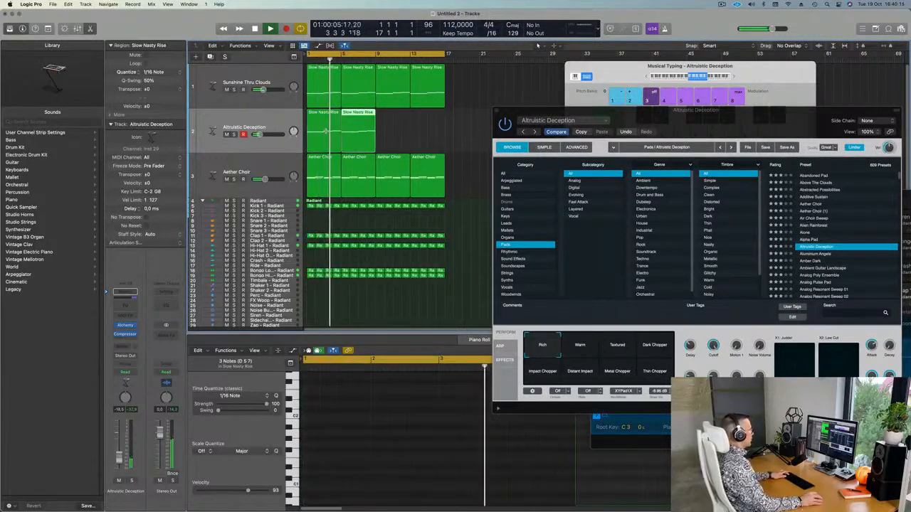
Add a send to Bus 5 on the Altruistic Deception track.
left_click(233, 120)
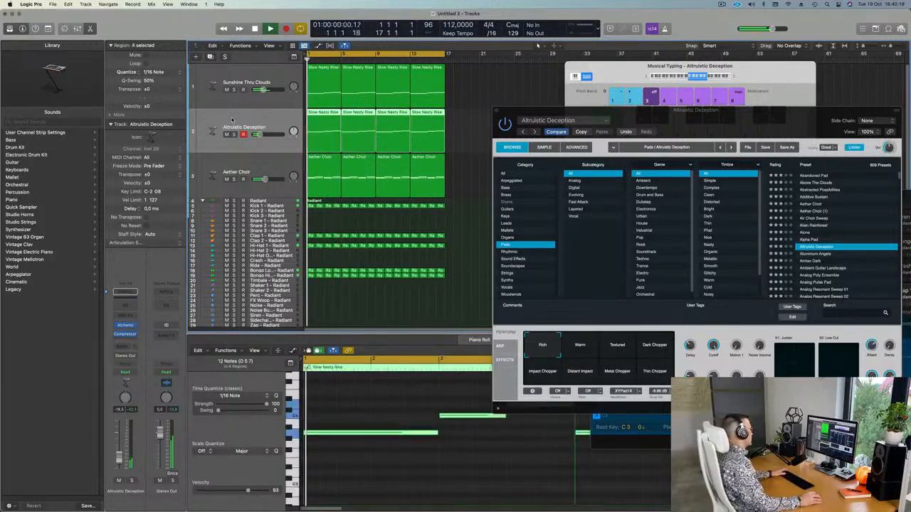
left_click(130, 340)
mouse_move(125, 358)
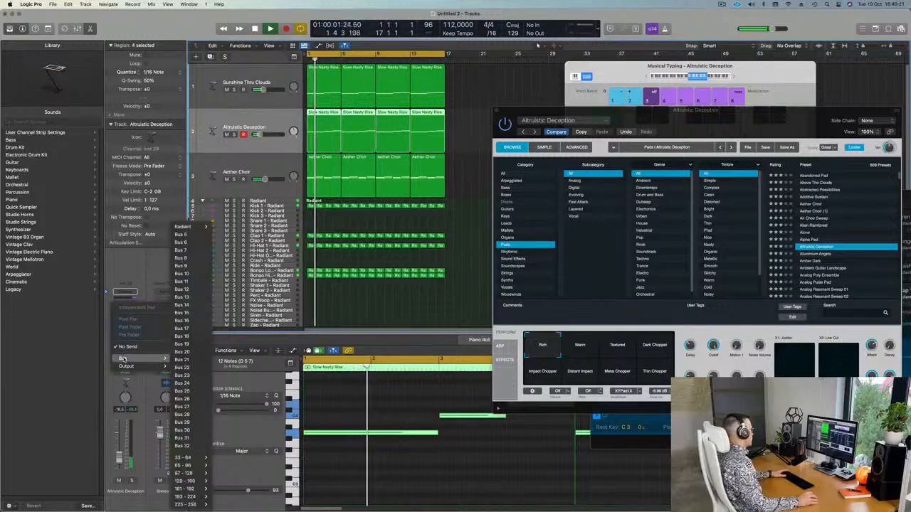
left_click(182, 234)
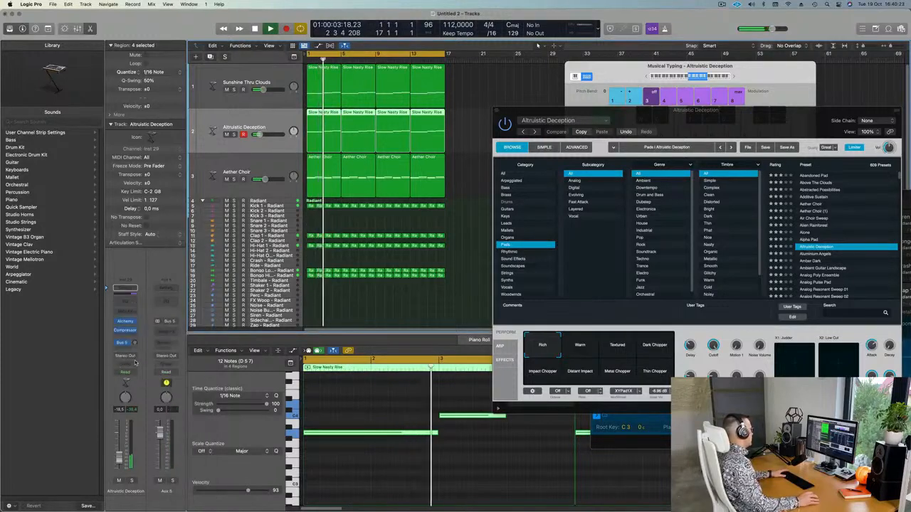
Insert a reverb effect on the aux channel fed by Bus 5.
left_click(168, 332)
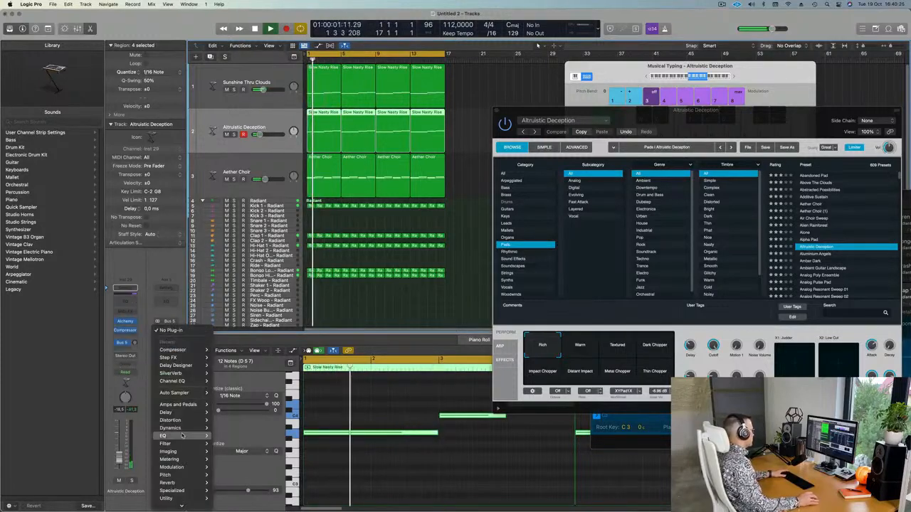
mouse_move(181, 476)
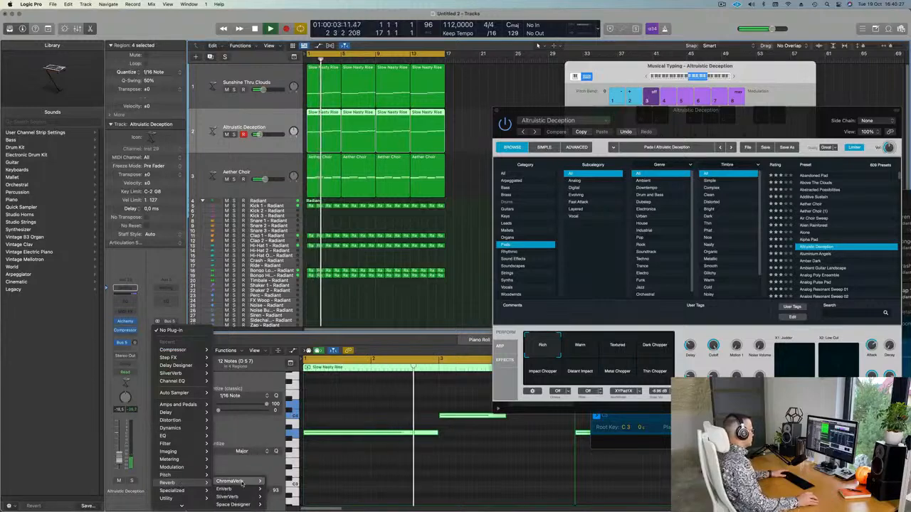
Insert SilverVerb on the Aux 5 channel and load its grandiose preset.
mouse_move(229, 497)
left_click(278, 497)
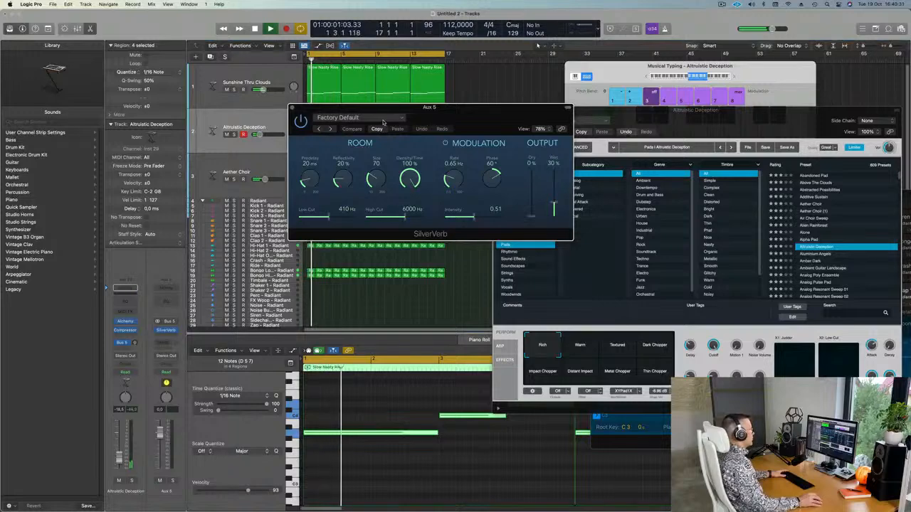
left_click(383, 120)
left_click(370, 264)
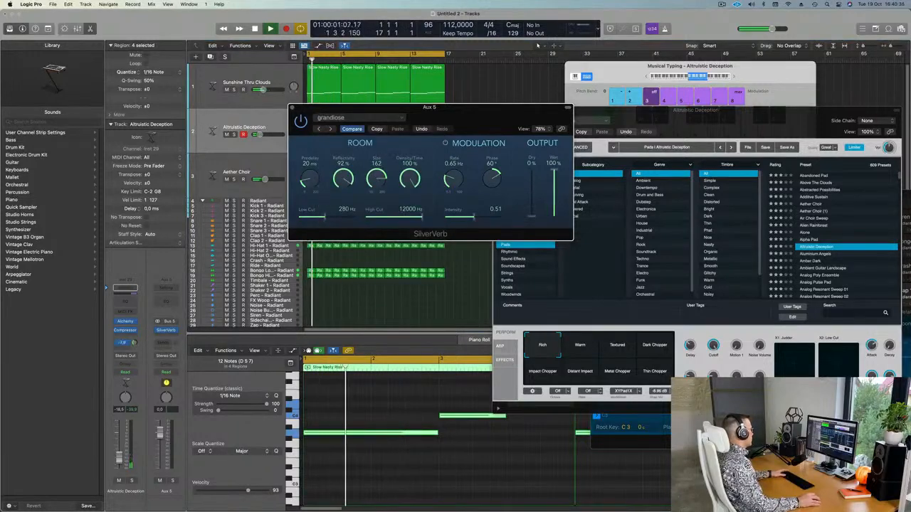
left_click_drag(461, 119, 559, 189)
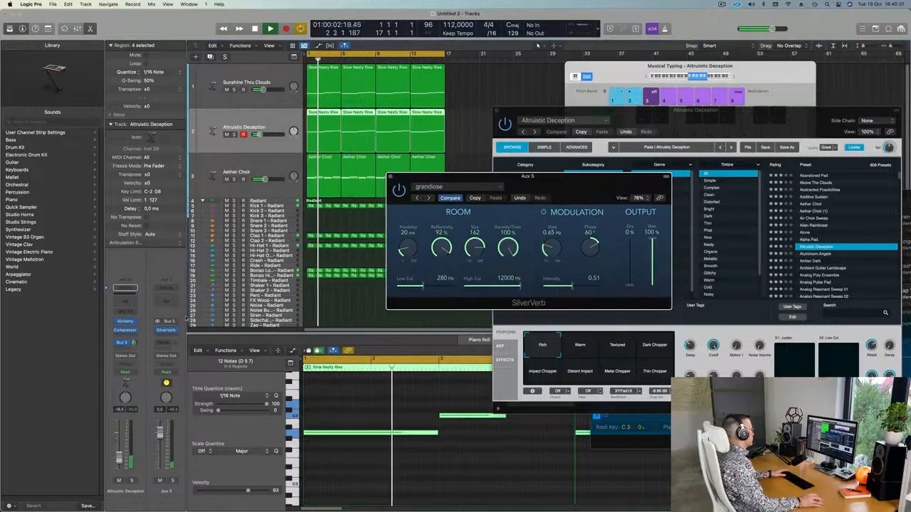
Adjust the Altruistic Deception track's Bus 5 send level and close the SilverVerb window.
left_click(138, 334)
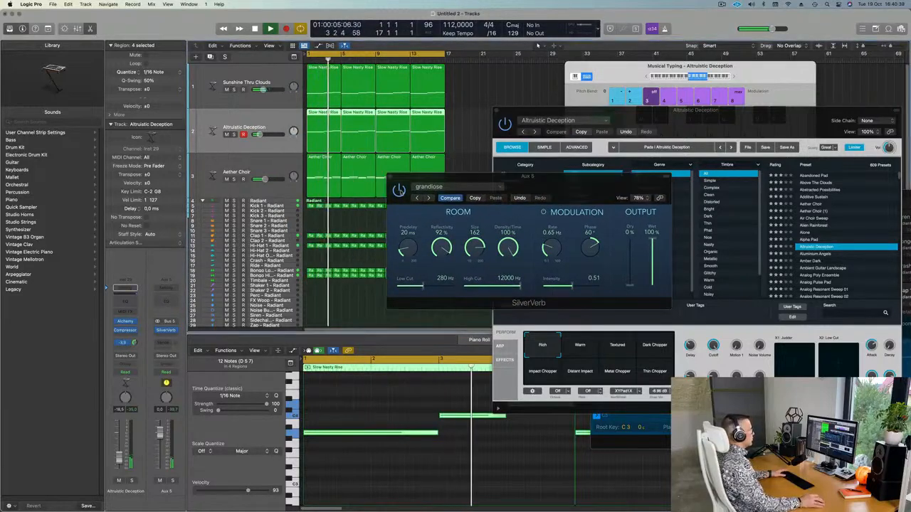
left_click_drag(412, 181, 339, 190)
left_click(327, 187)
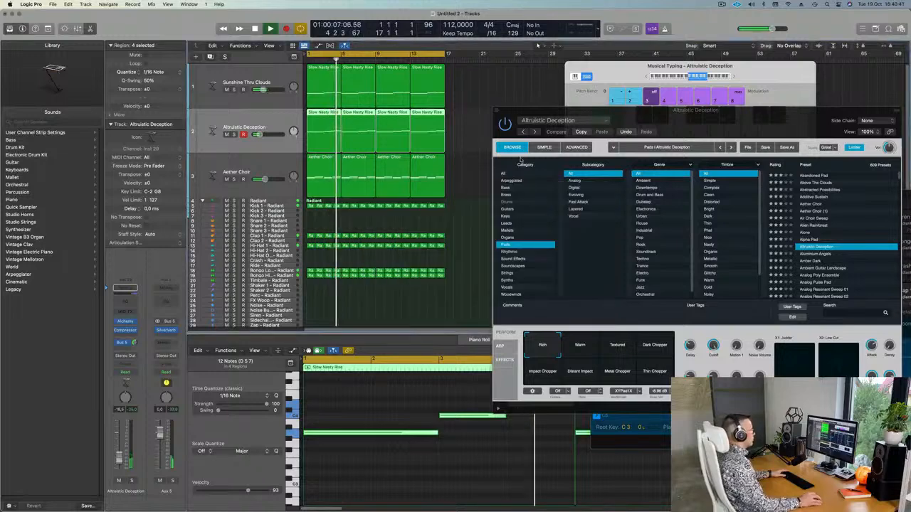
Audition Alchemy's Dark Chopper and Textured performance snapshots on Altruistic Deception and settle on Warm.
left_click_drag(809, 112, 706, 116)
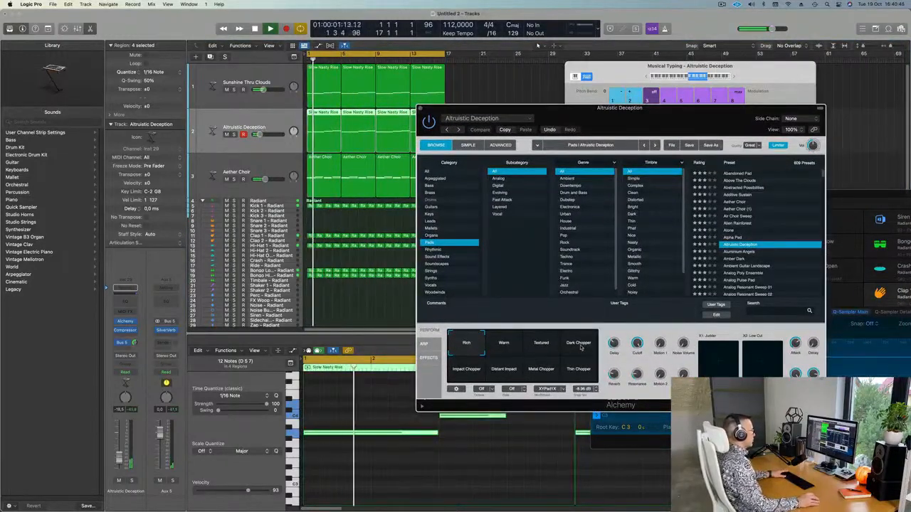
left_click(580, 344)
left_click(542, 348)
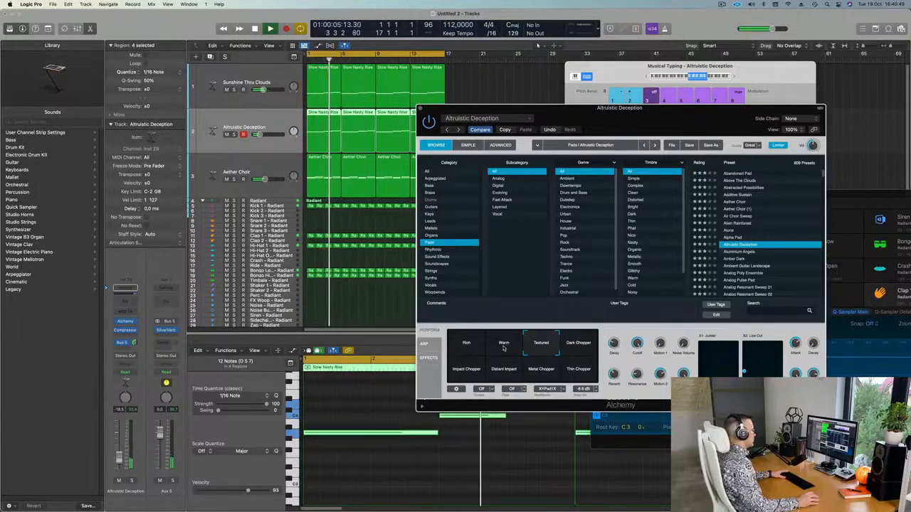
left_click(503, 346)
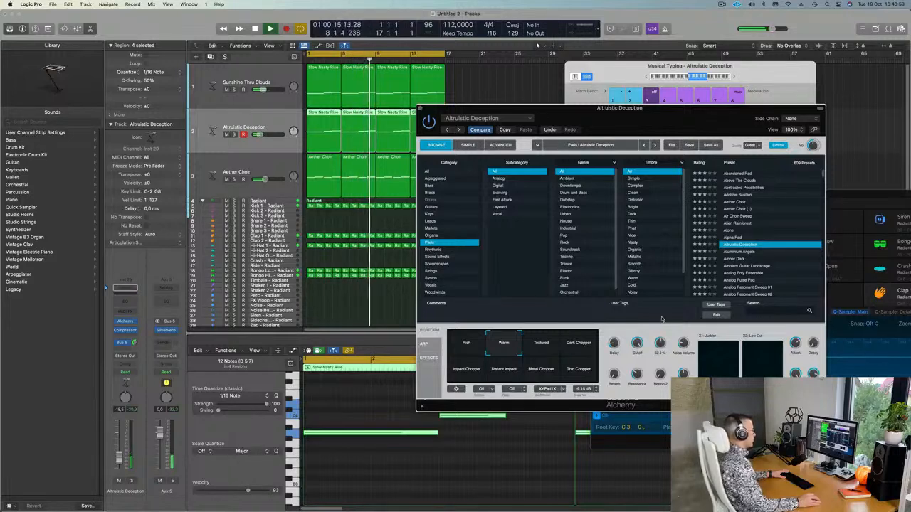
Adjust the Attack of Alchemy's Altruistic Deception patch while repeatedly replaying the arrangement from the start.
key("space")
key("space")
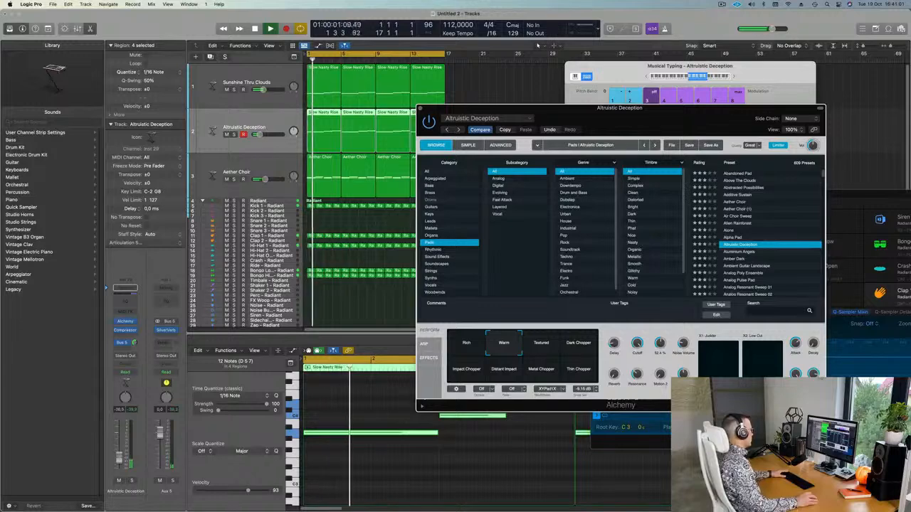
key("space")
key("space")
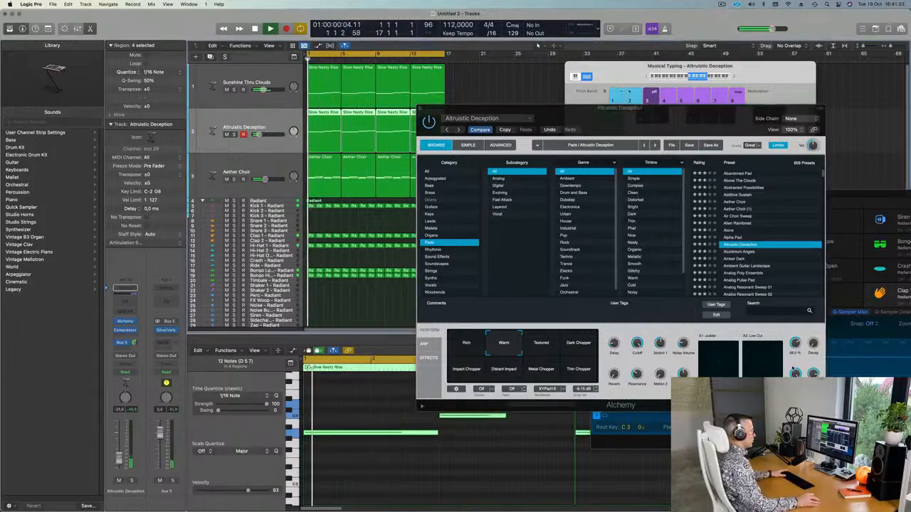
left_click_drag(796, 345, 795, 384)
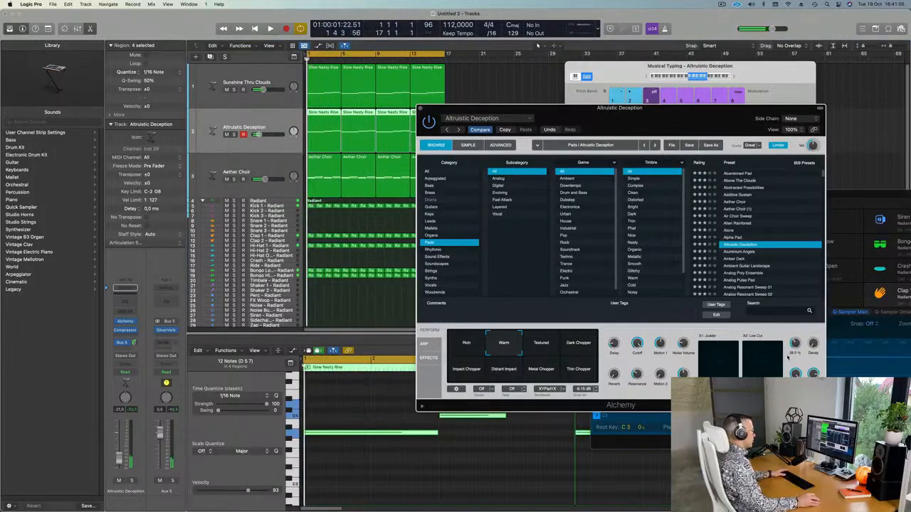
key("space")
key("space")
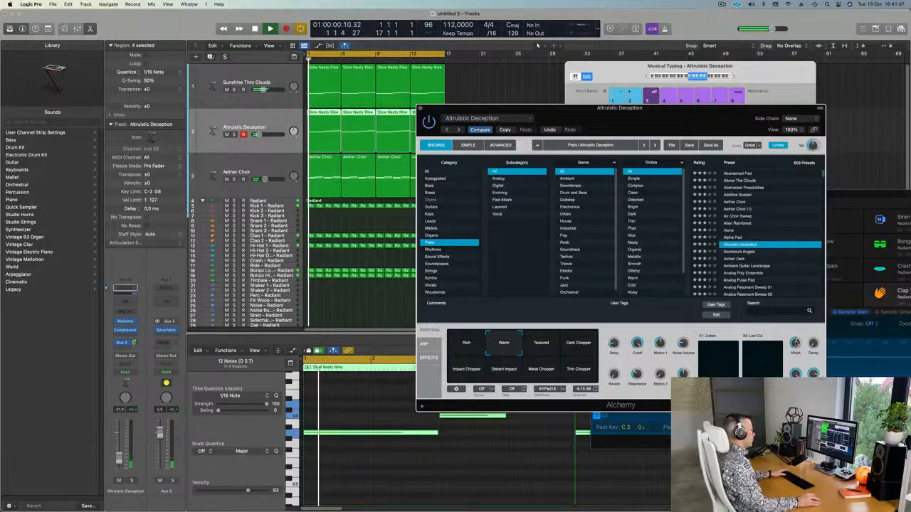
left_click_drag(797, 338, 797, 345)
key("space")
key("space")
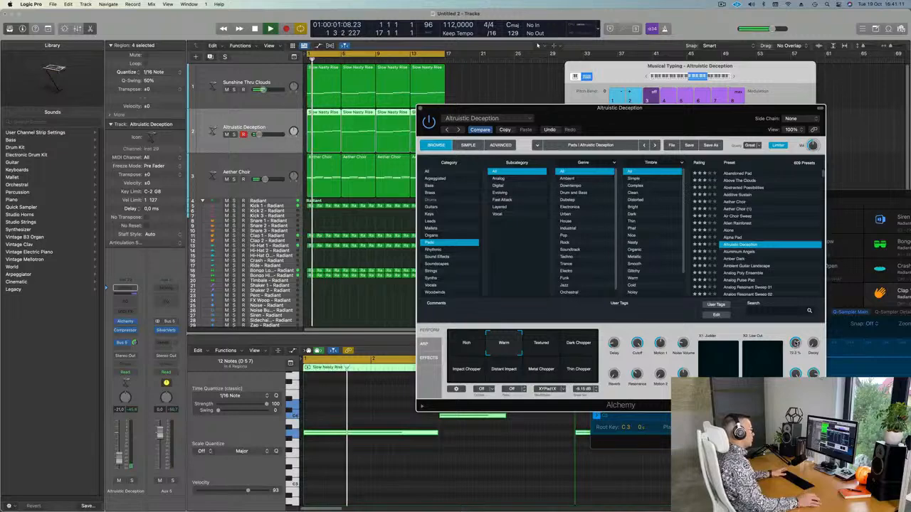
Fine-tune the patch's Attack with the Alchemy window moved aside and close the plug-in.
left_click_drag(706, 122, 667, 141)
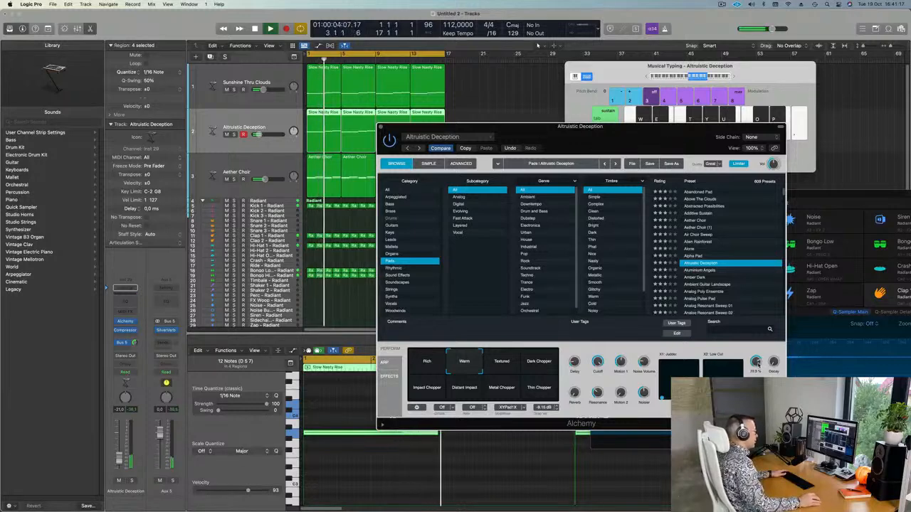
left_click_drag(683, 129, 717, 88)
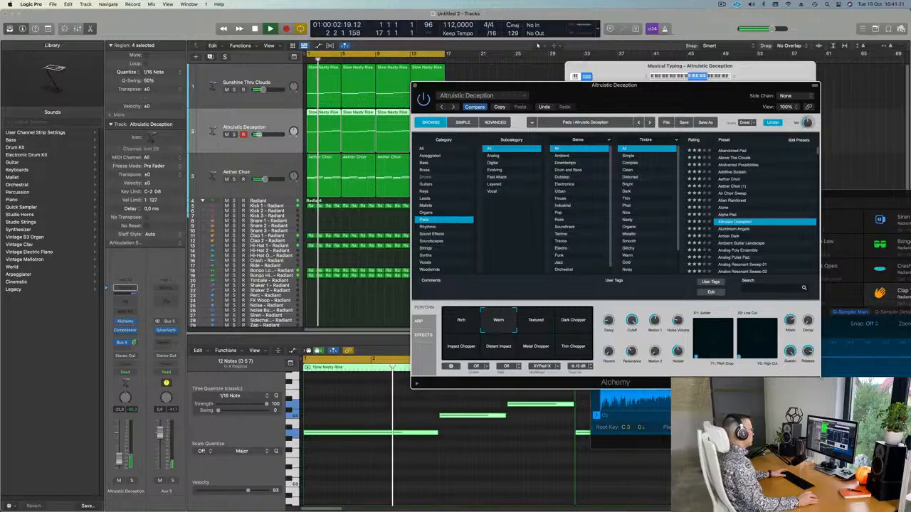
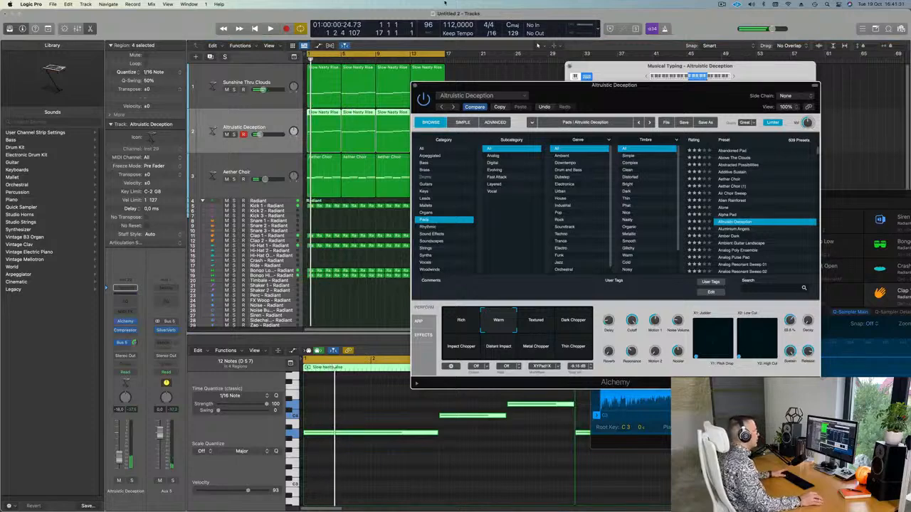
left_click(414, 86)
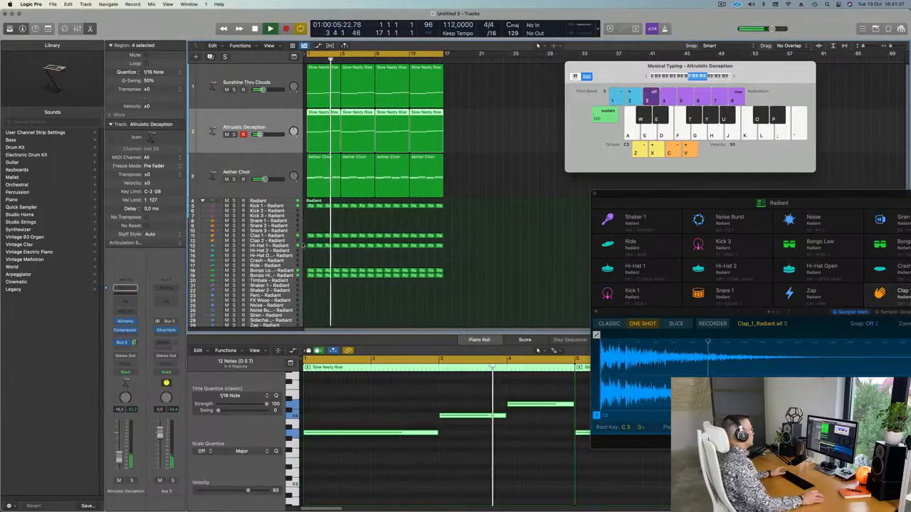
Check the Aether Choir track in solo, turn solo off, and readjust Altruistic Deception's Bus 5 send.
left_click(245, 175)
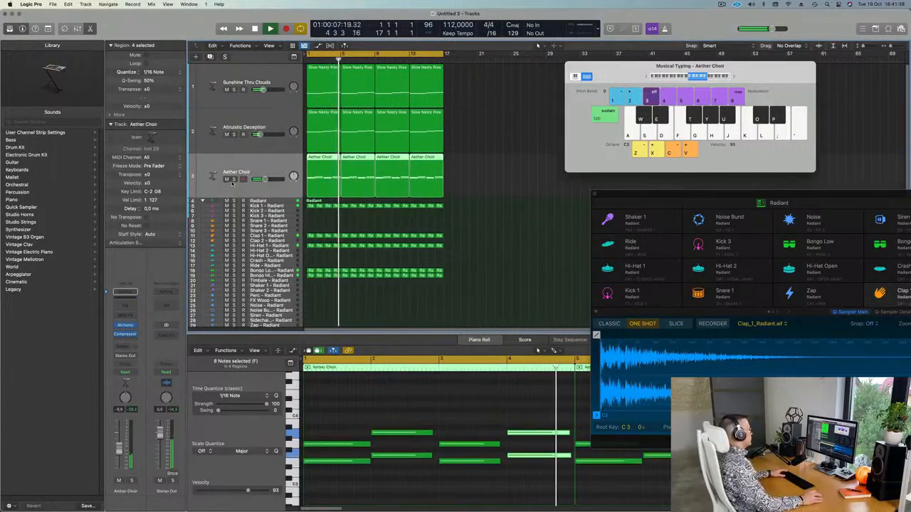
left_click(233, 180)
left_click(233, 179)
left_click(246, 132)
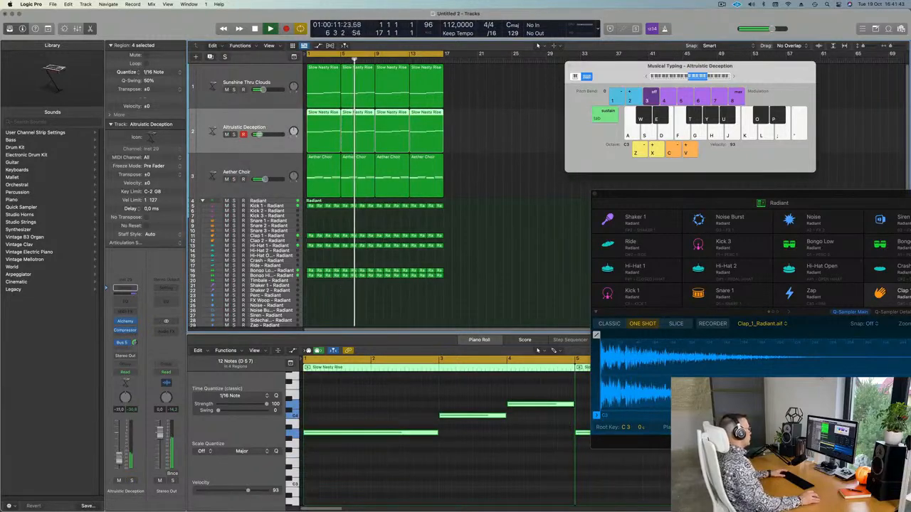
left_click(133, 343)
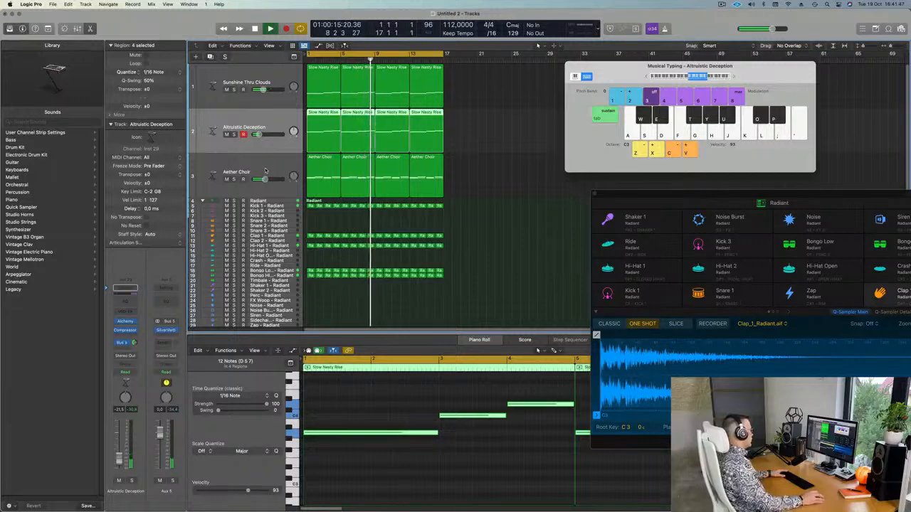
Send the soloed Aether Choir track to Bus 5, raise the send level, and replay the full mix from the start.
left_click(239, 189)
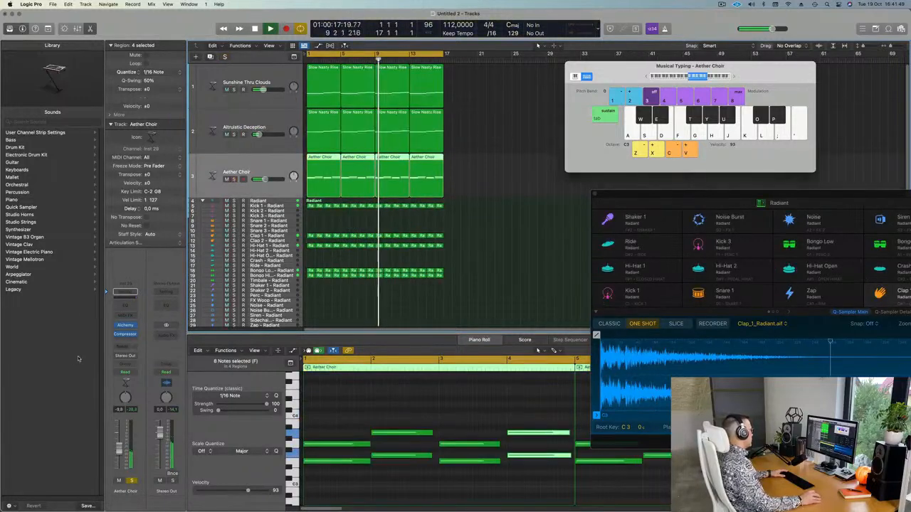
left_click(125, 347)
mouse_move(130, 358)
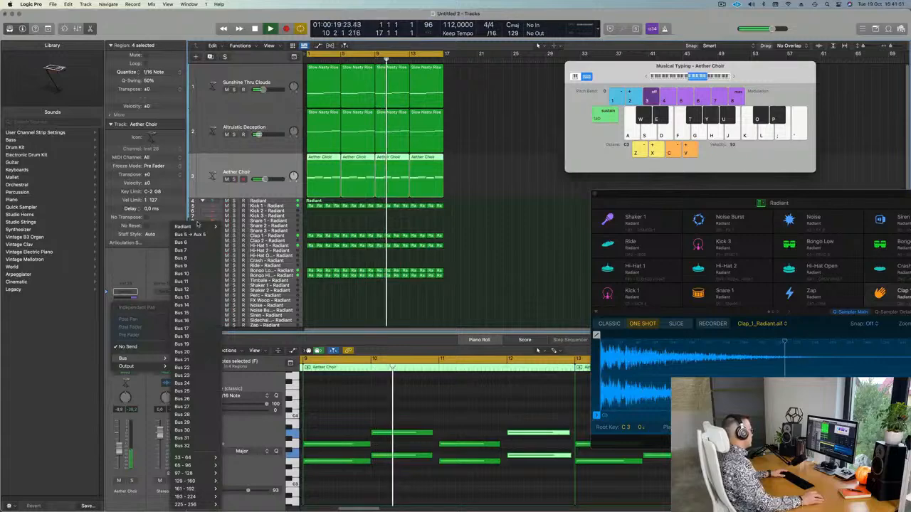
left_click(189, 234)
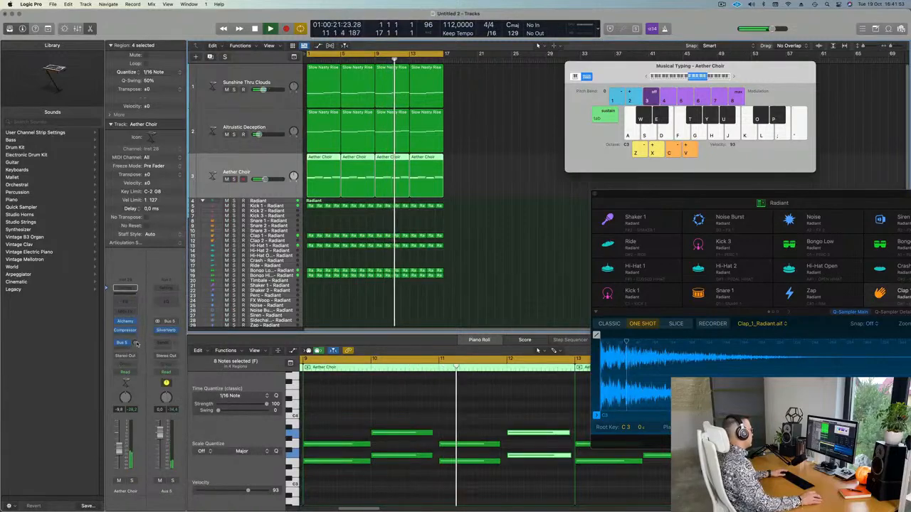
left_click_drag(134, 342, 136, 345)
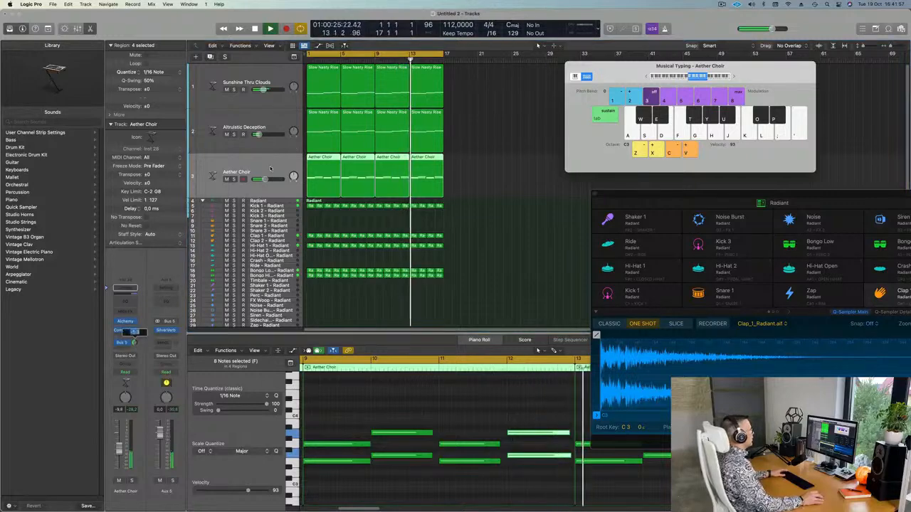
key("Return")
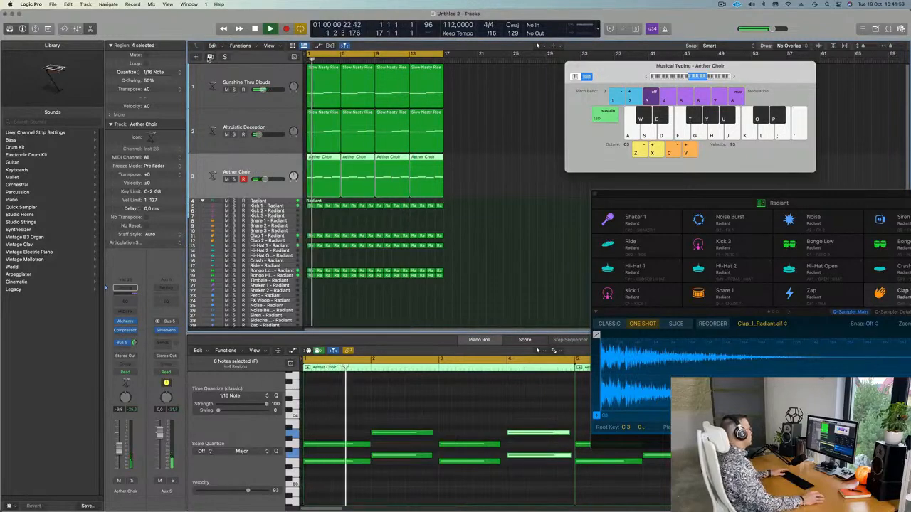
left_click(209, 57)
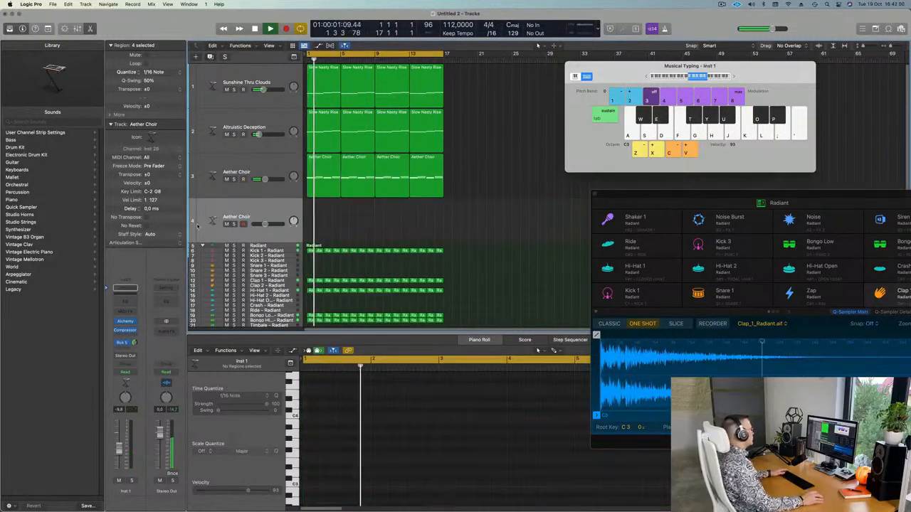
left_click(132, 321)
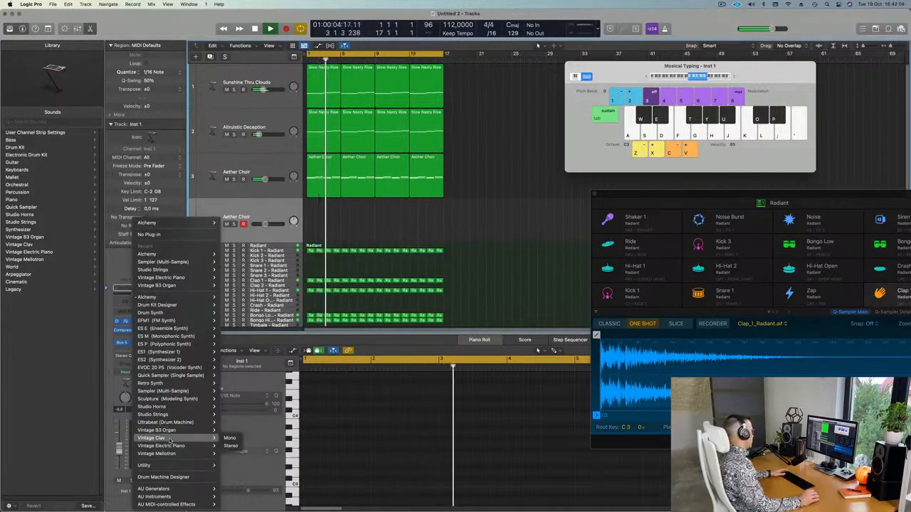
mouse_move(188, 430)
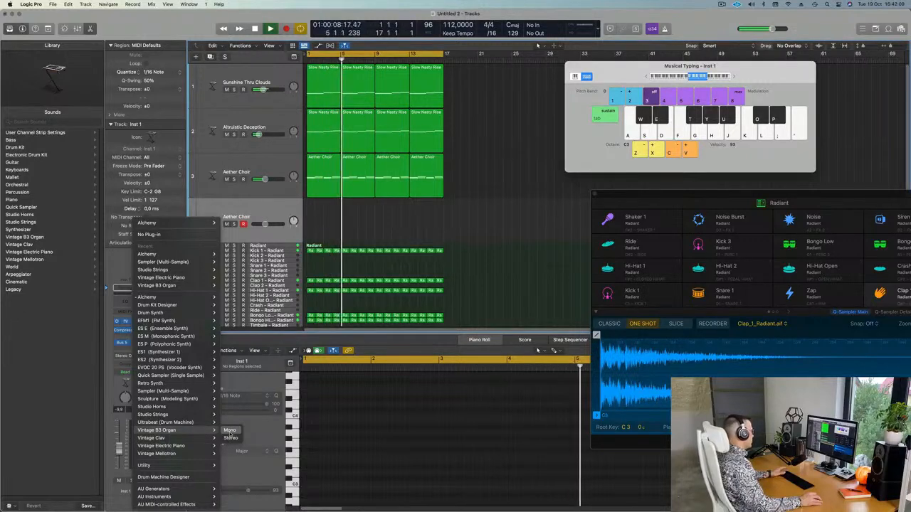
left_click(229, 438)
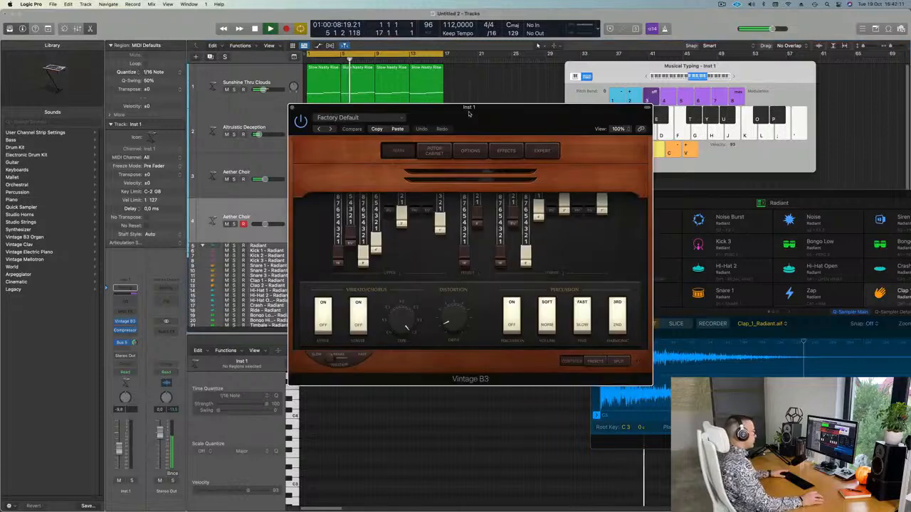
left_click_drag(466, 113, 561, 197)
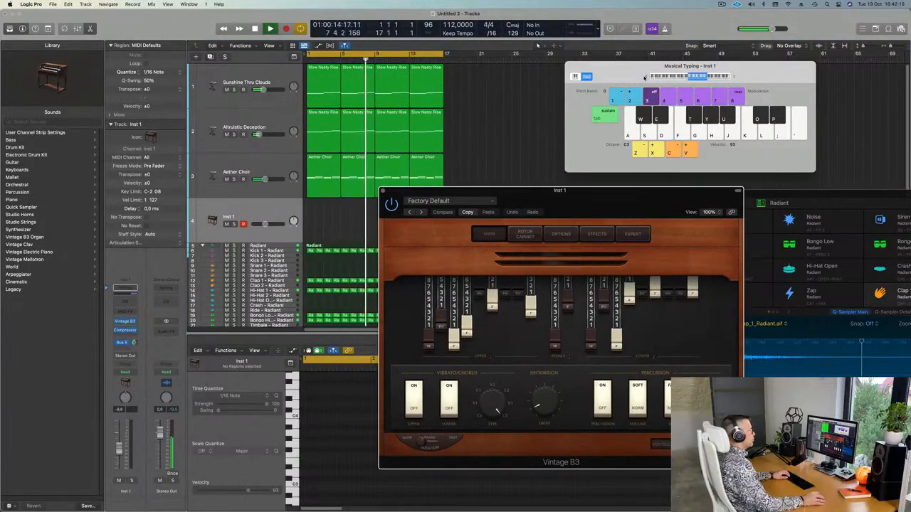
Lower Musical Typing to octave C2 and reduce the organ track's volume to about -13.4 dB while playing a note.
left_click_drag(638, 71, 577, 83)
key("f")
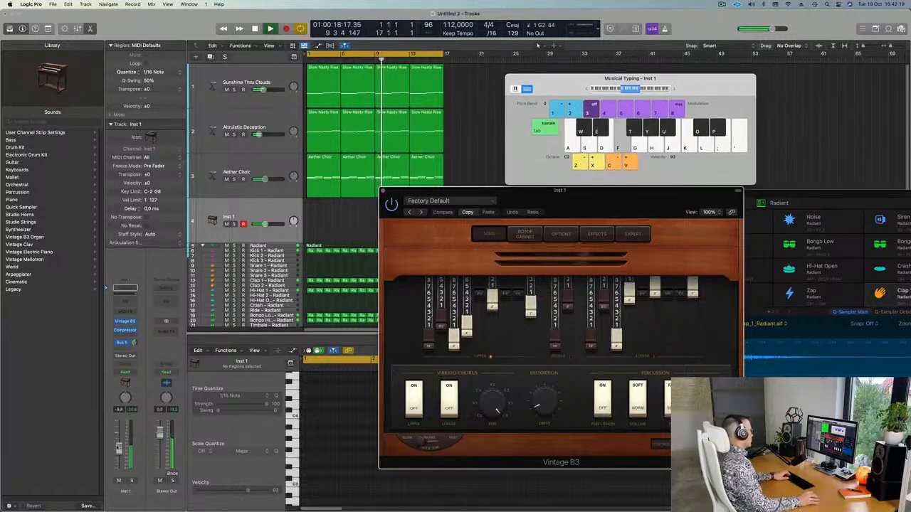
left_click_drag(119, 449, 120, 455)
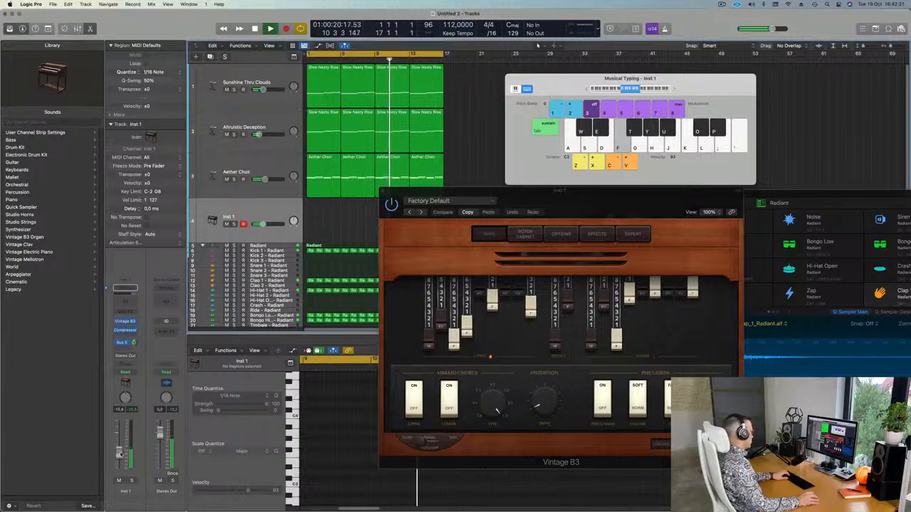
Lower Musical Typing to octave C1 and try out several organ bass notes over the playing mix.
key("s")
key("d")
key("f")
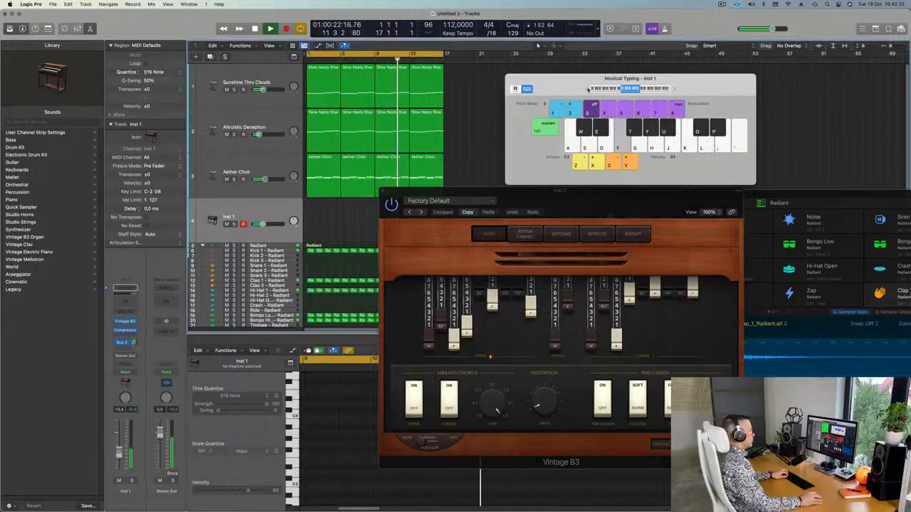
left_click(587, 88)
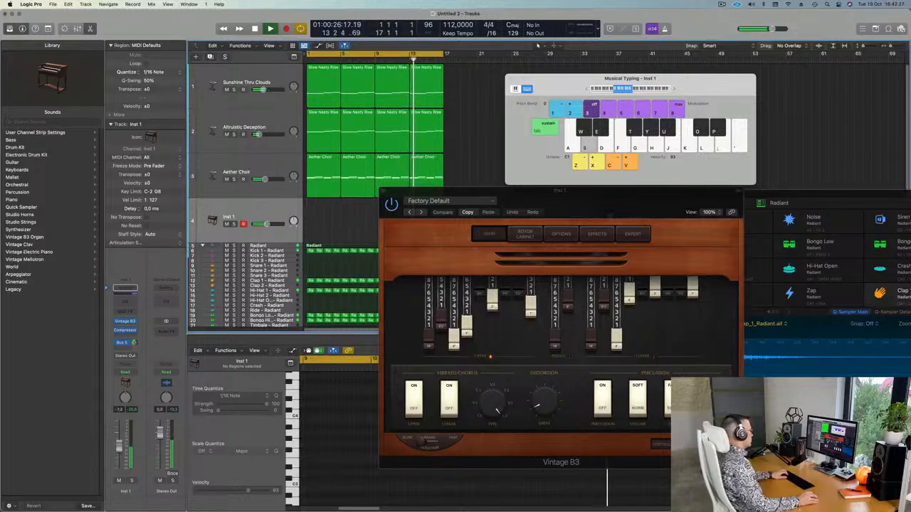
key("d")
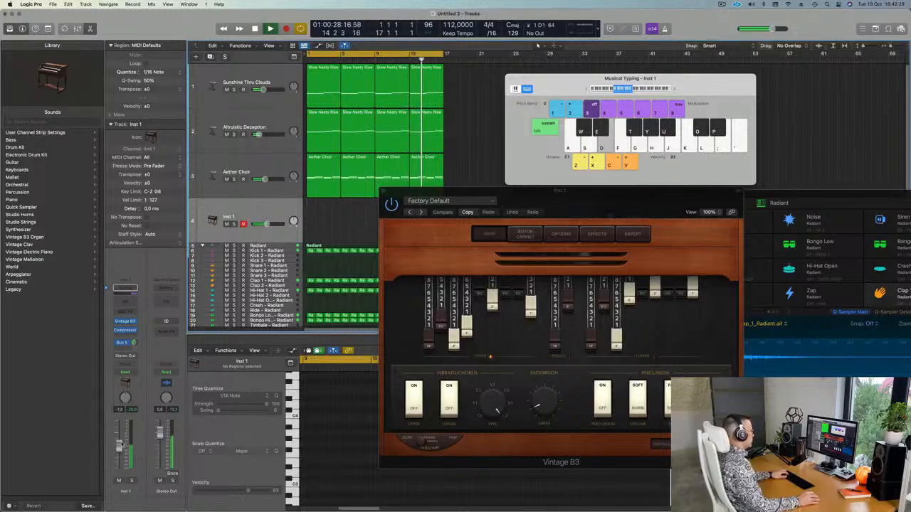
key("f")
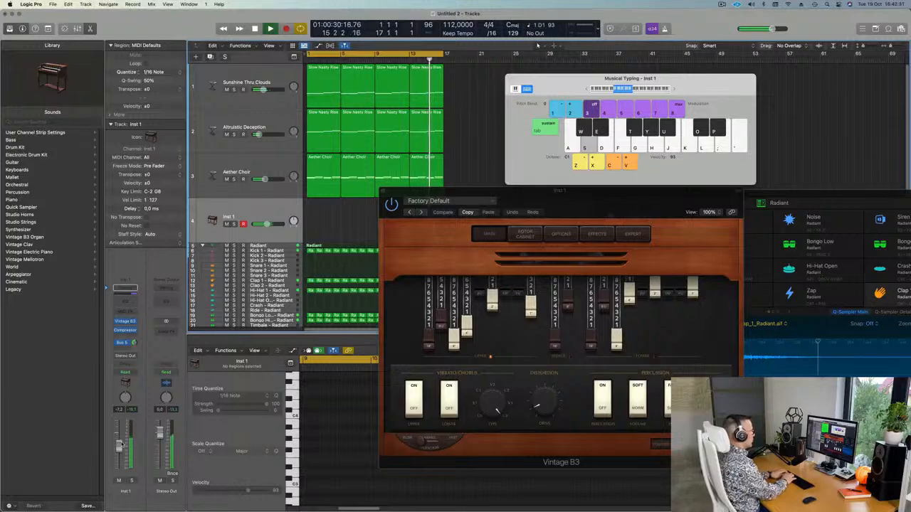
Rehearse a rhythmic organ bass riff centred on D1 over the looping mix.
key("a")
key("s")
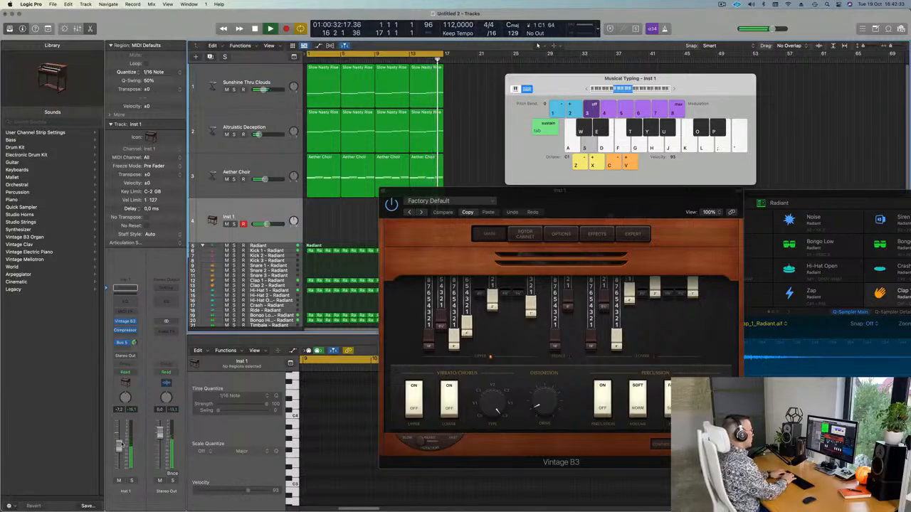
key("s")
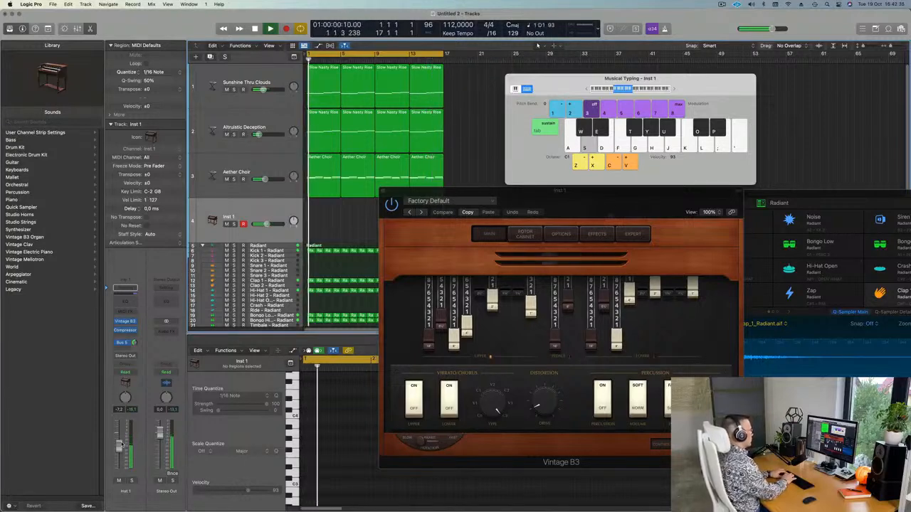
key("j")
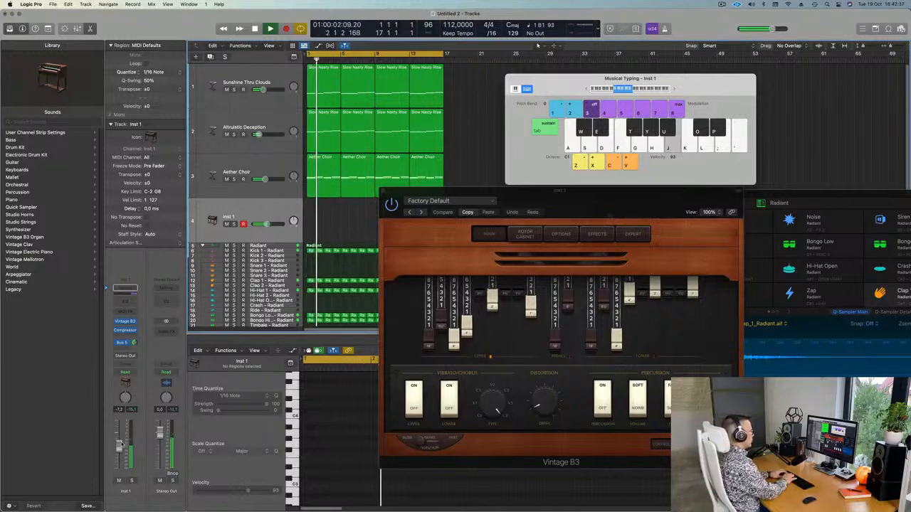
key("s")
key("f")
key("s")
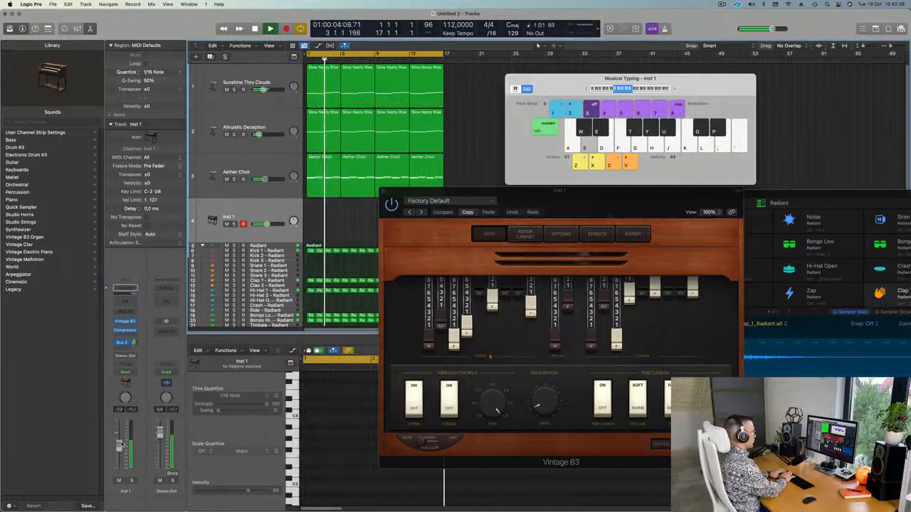
key("s")
key("a")
key("s")
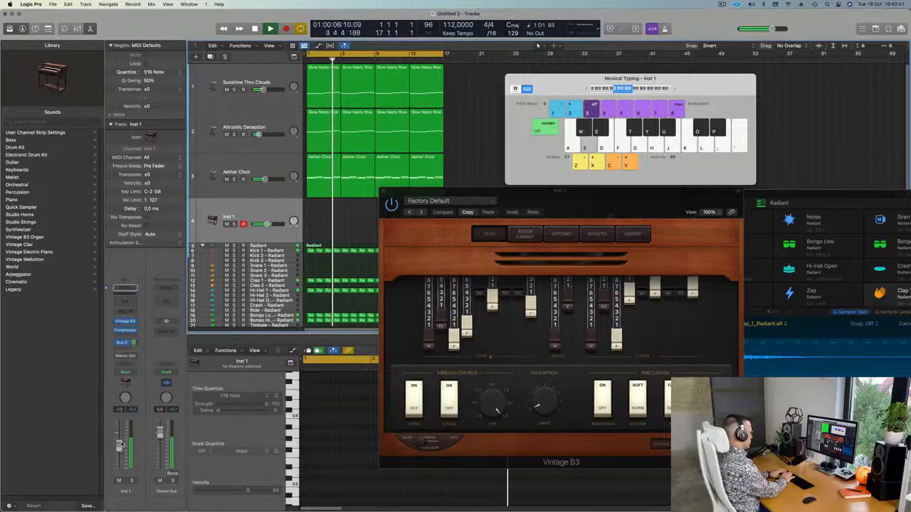
key("s")
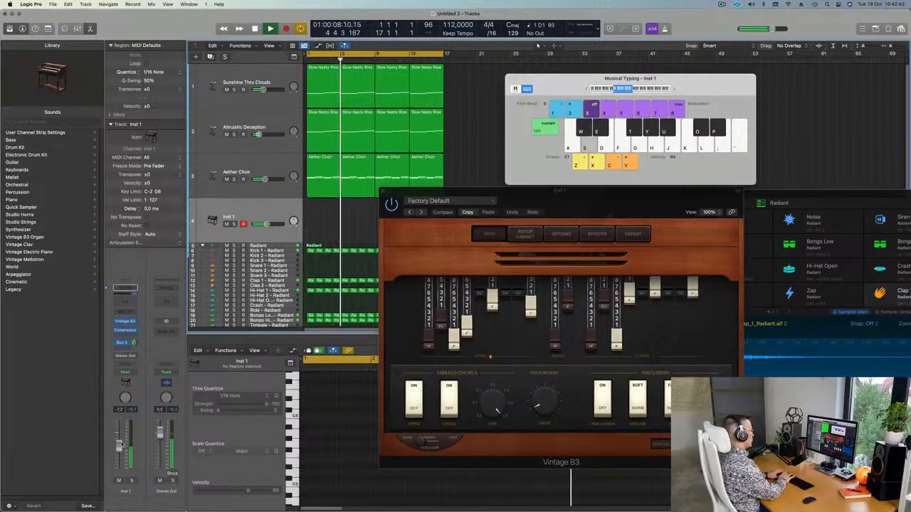
key("s")
key("s")
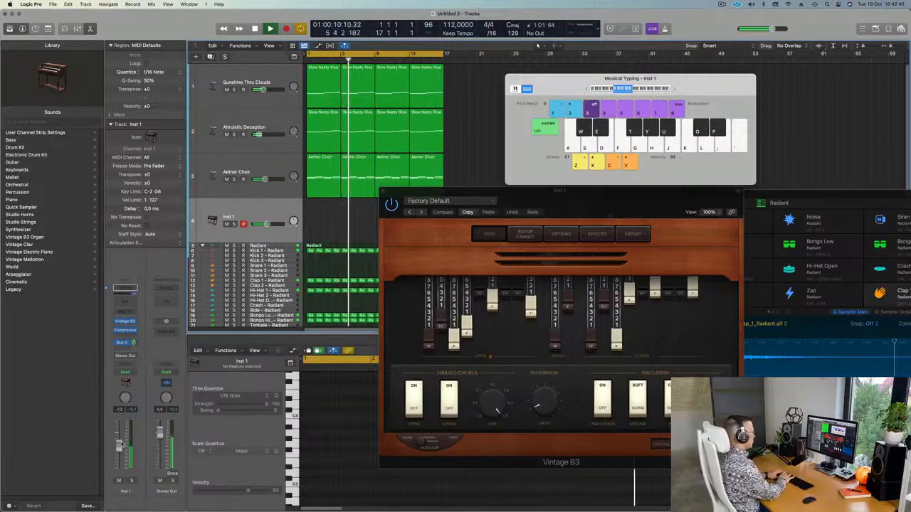
key("s")
key("s")
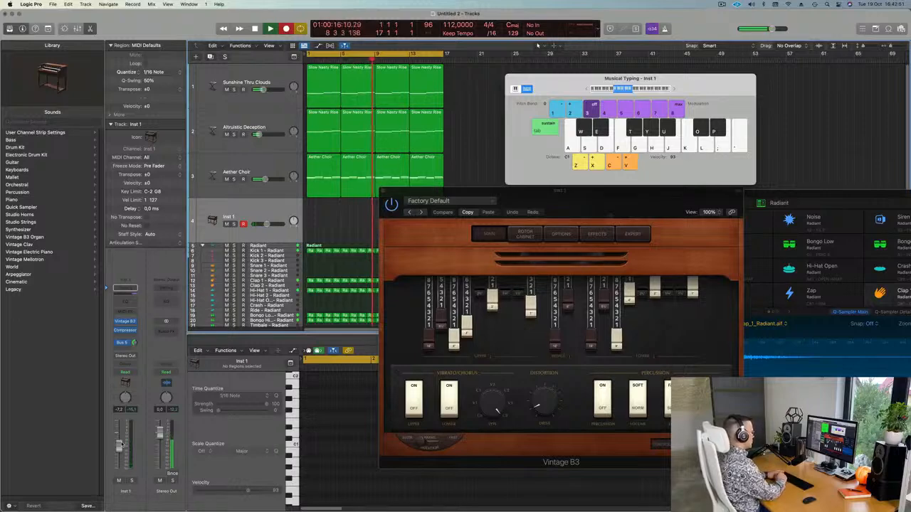
Record a two-bar rhythmic riff on D1 on the organ track from bar 9 and stop the recording.
key("s")
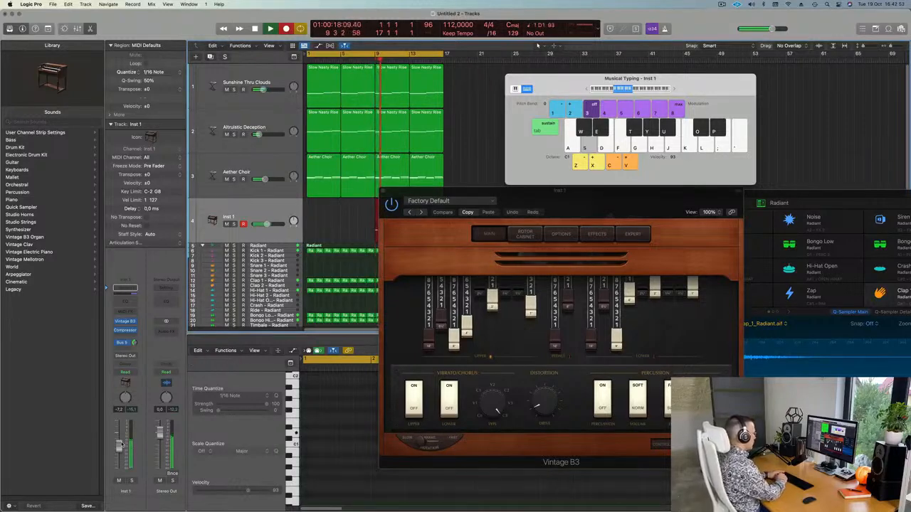
key("s")
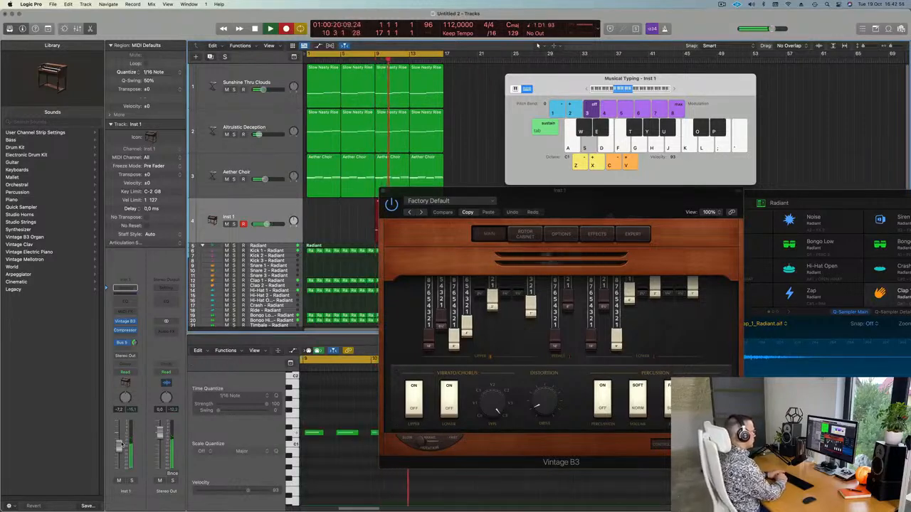
key("space")
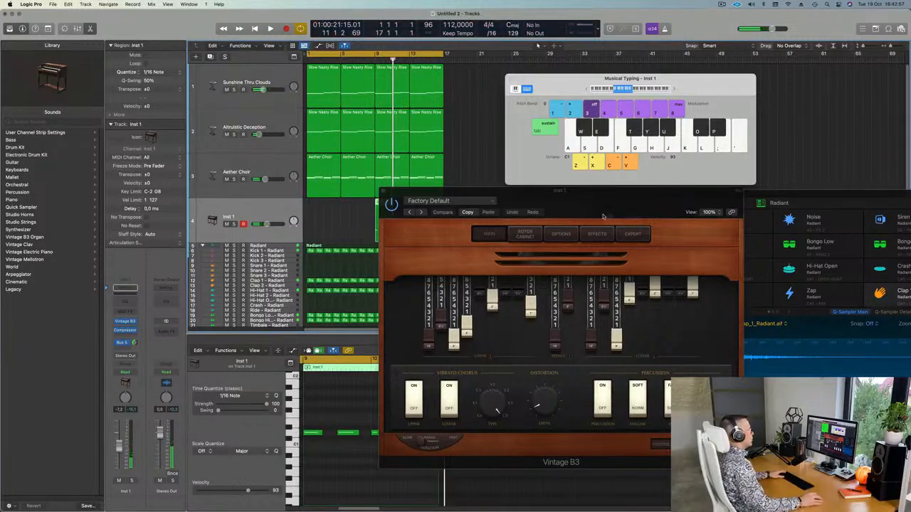
Uncover the arrangement, move the recorded organ region from bar 9 to bar 1, and play it from there.
left_click_drag(582, 195, 851, 190)
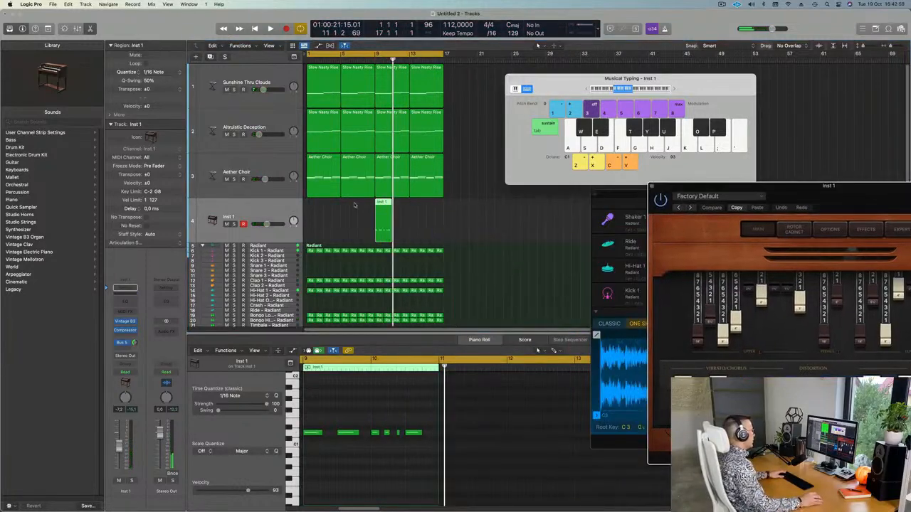
left_click_drag(385, 206, 315, 214)
key("space")
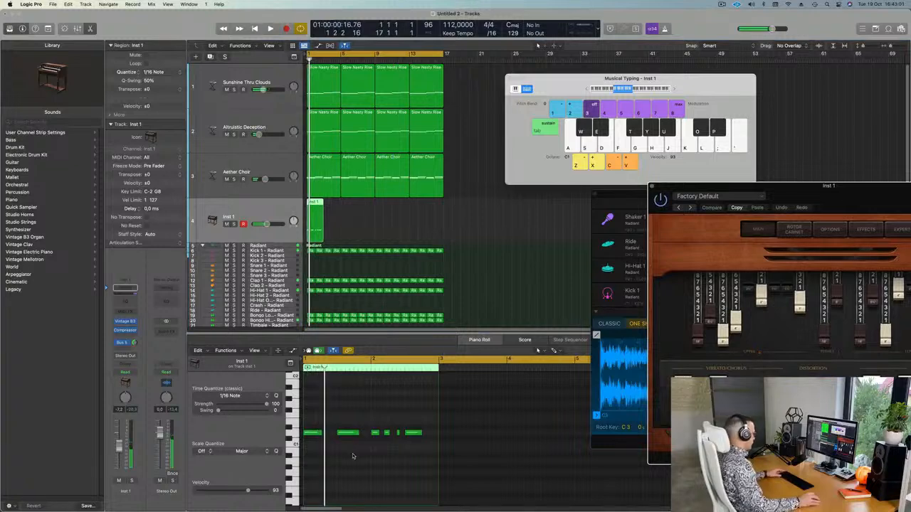
Check the recorded organ notes during playback and repeat the two-bar region along its track up to bar 15.
left_click(353, 456)
key("space")
scroll(363, 461, "up", 2)
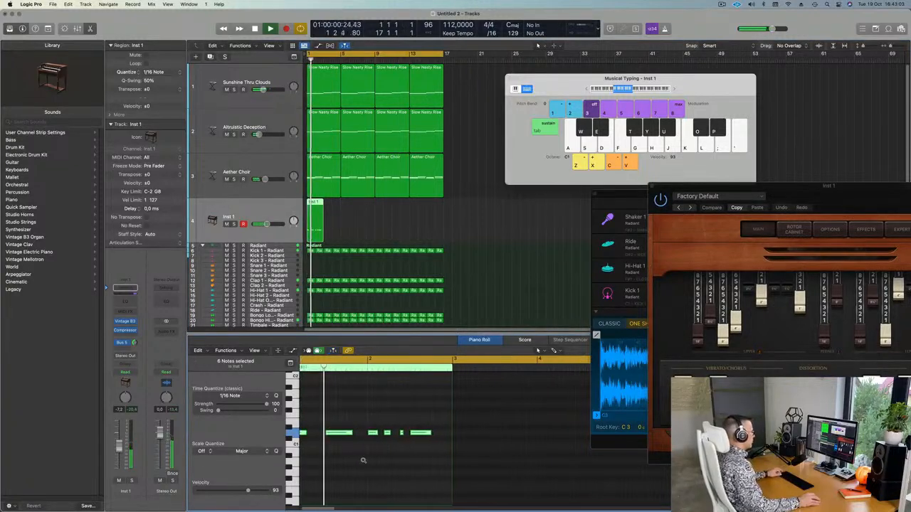
scroll(363, 462, "down", 2)
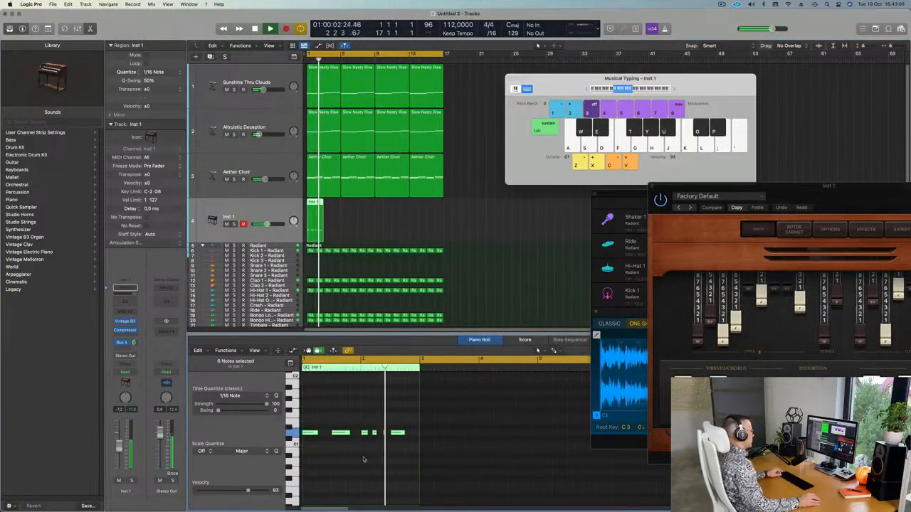
scroll(365, 459, "down", 2)
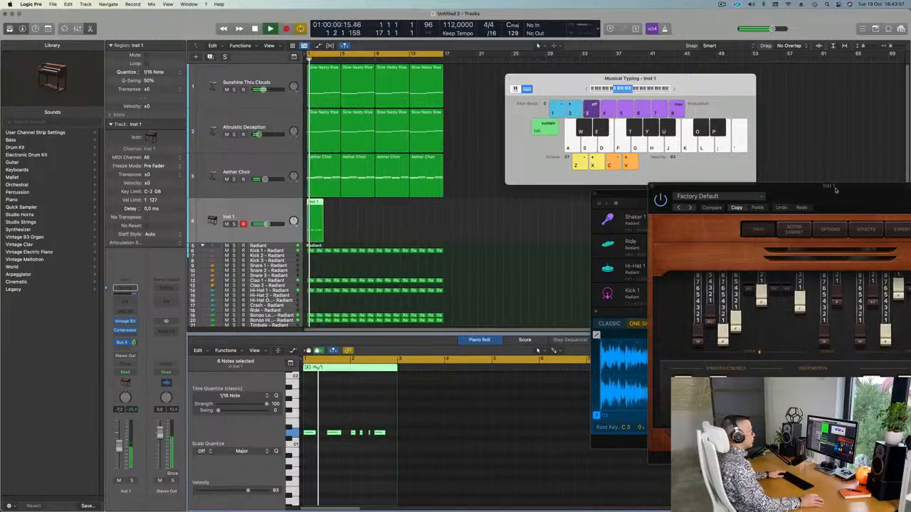
left_click_drag(836, 190, 630, 188)
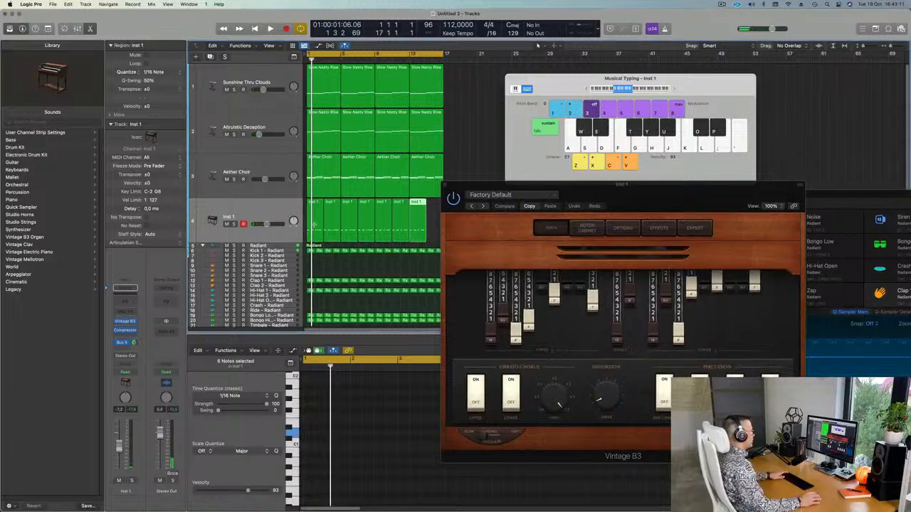
left_click_drag(579, 187, 502, 167)
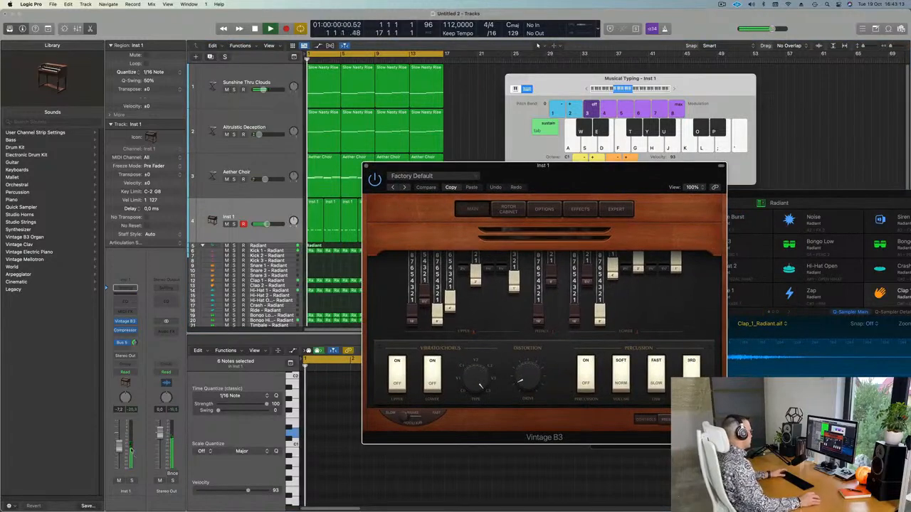
Solo the organ track, listen to its bass line alone, and return to the full mix.
left_click(132, 482)
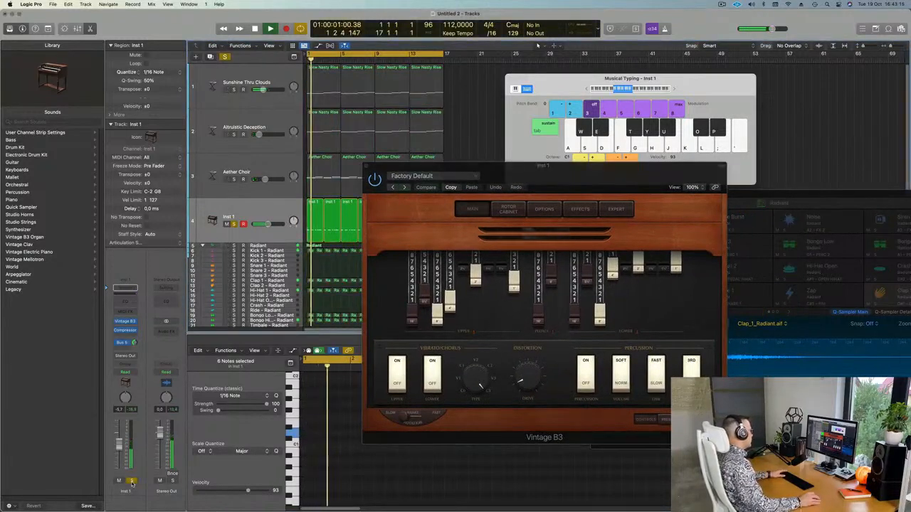
key("space")
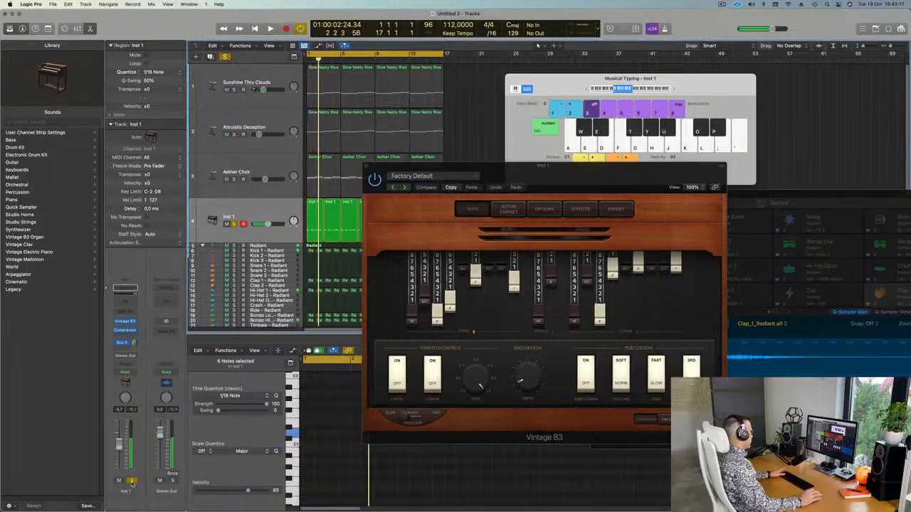
key("space")
left_click(132, 481)
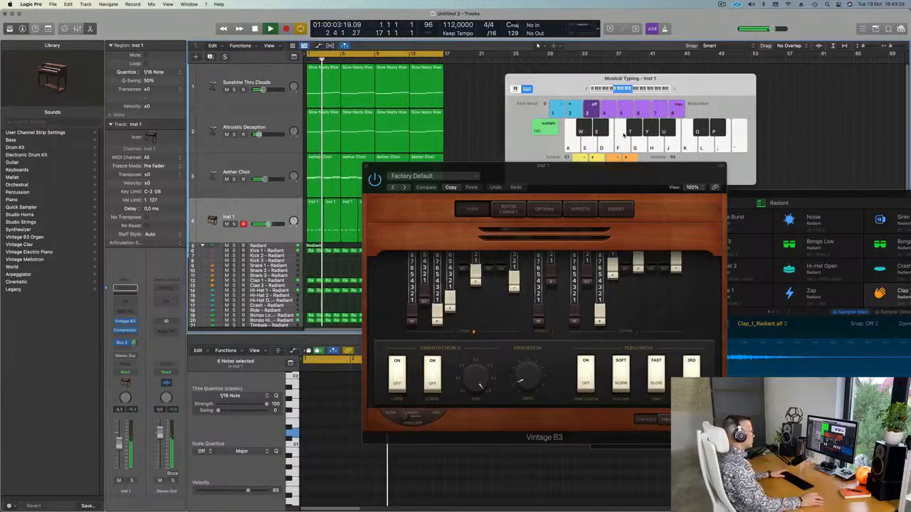
Load the 80's Pop Organ preset, lower the organ track's volume to about -13 dB, and adjust its Bus 5 send.
left_click_drag(594, 174, 559, 171)
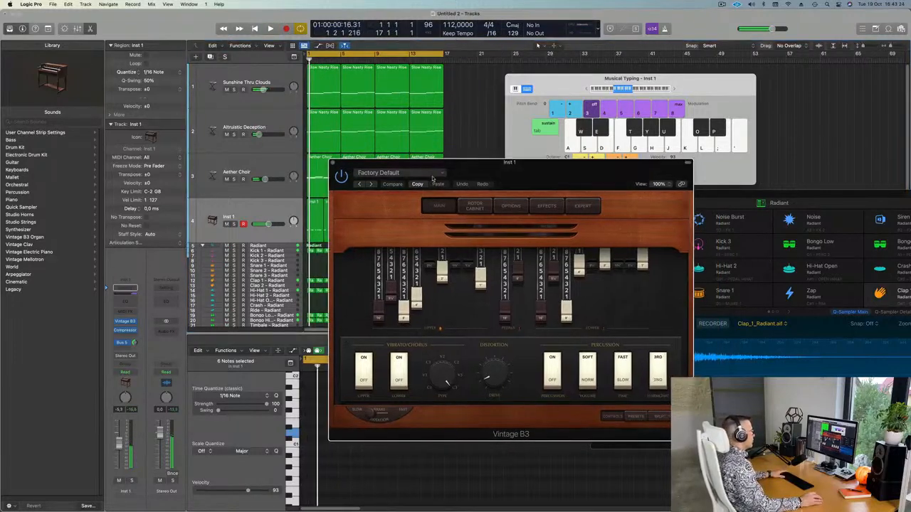
left_click(371, 185)
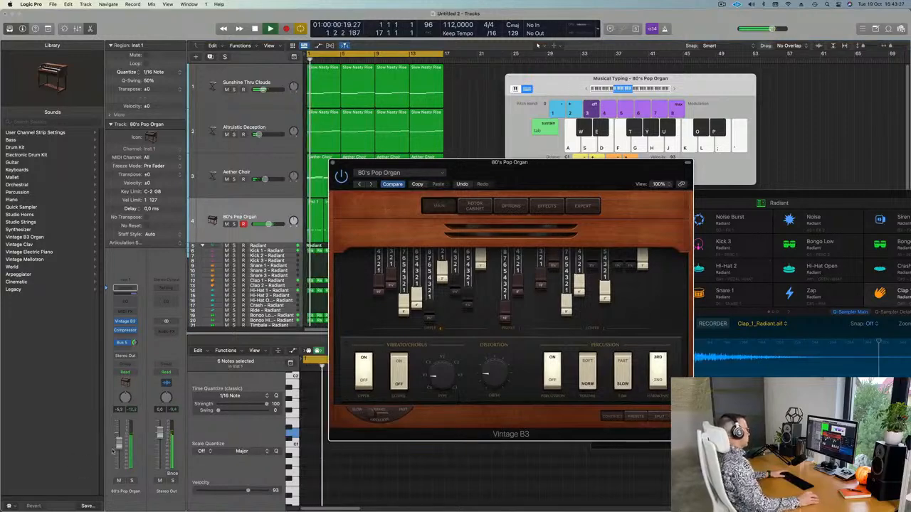
left_click_drag(120, 442, 119, 444)
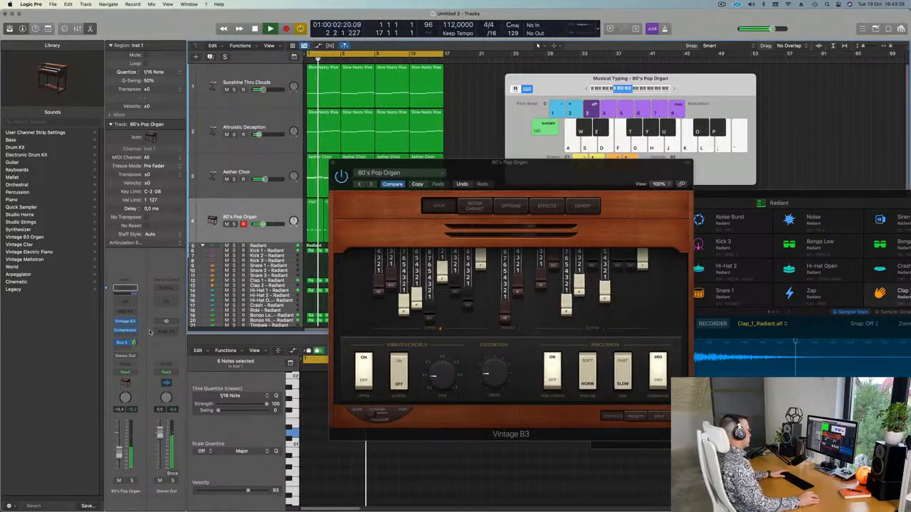
left_click_drag(135, 344, 137, 347)
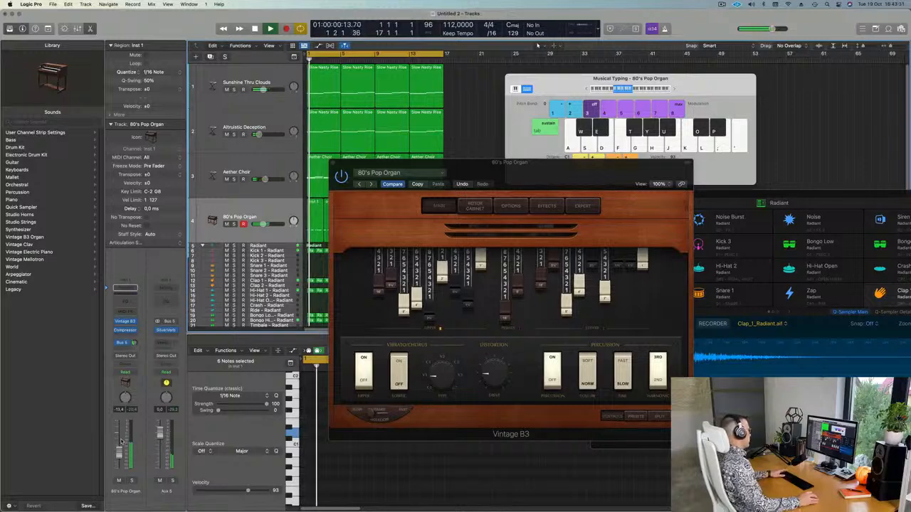
Audition Vintage B3 presets including Bebop Organ and Blues Solo Organ, raise the track's volume to about -3.7 dB, and load Church Door Organ.
left_click(373, 184)
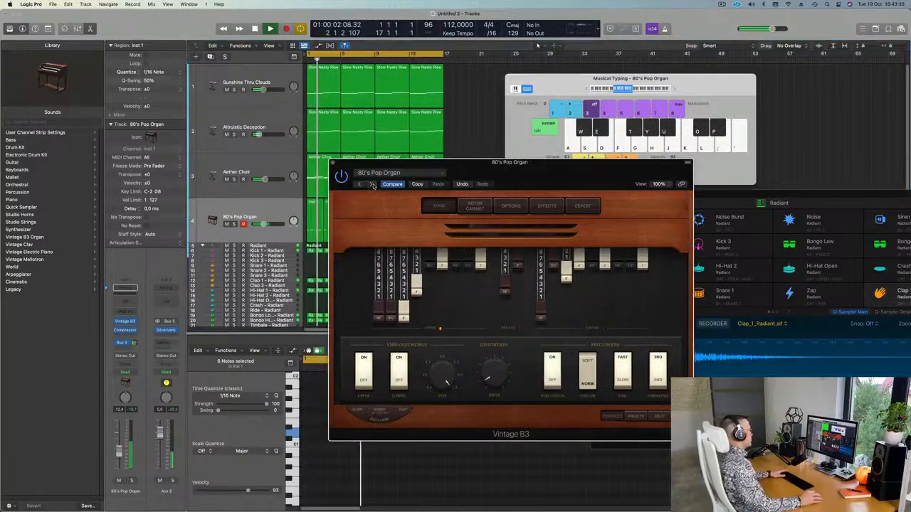
left_click(373, 184)
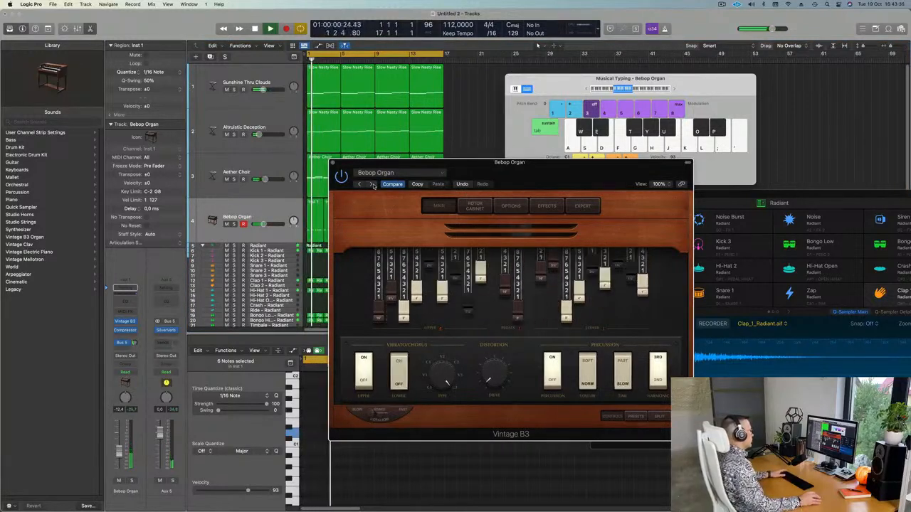
left_click(347, 184)
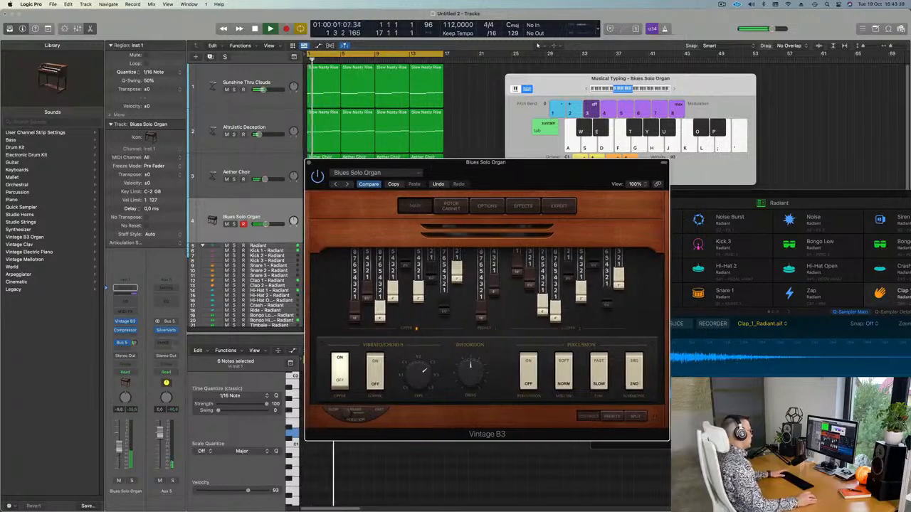
left_click(121, 440)
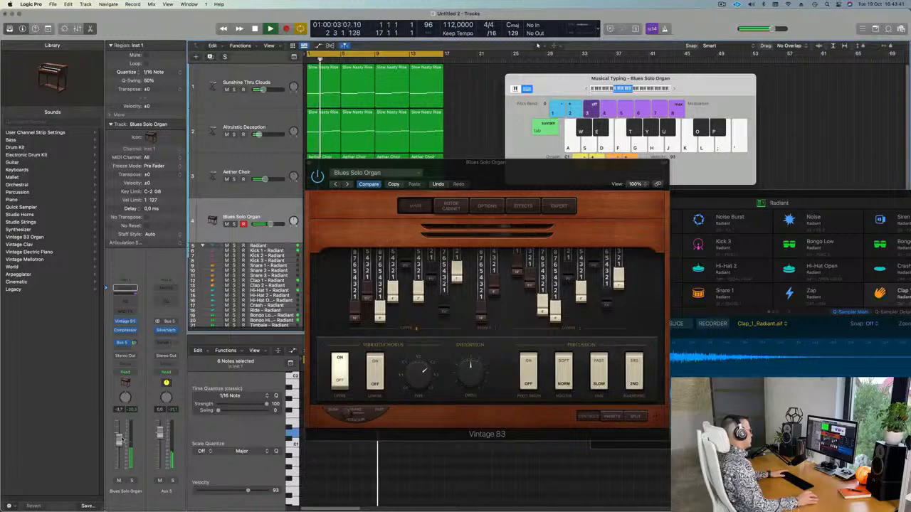
left_click(350, 185)
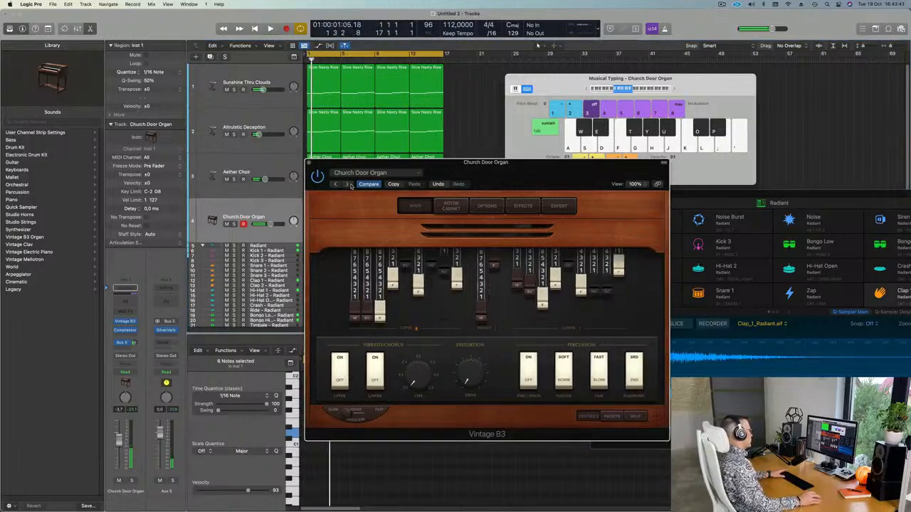
left_click_drag(522, 164, 479, 172)
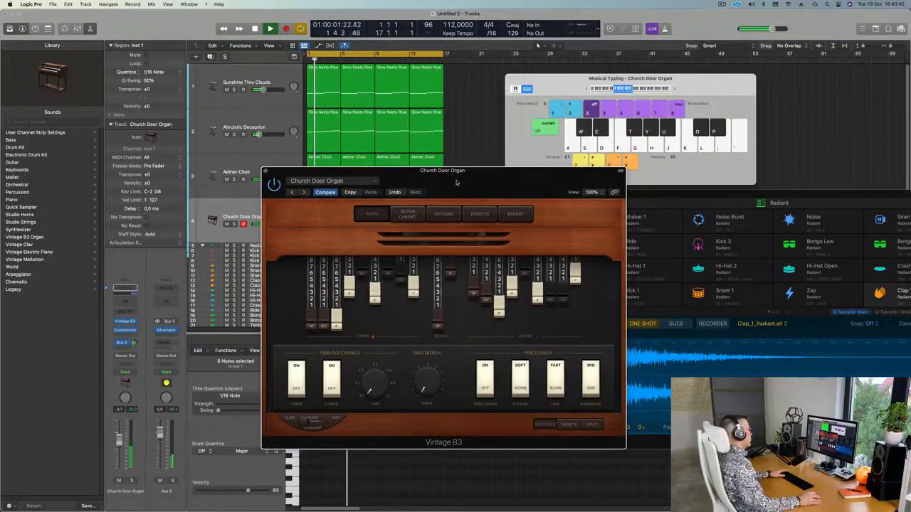
Audition the Vintage B3 presets from Classic Funk Organ to Distorted Organ in the mix, then solo the organ track.
left_click(303, 192)
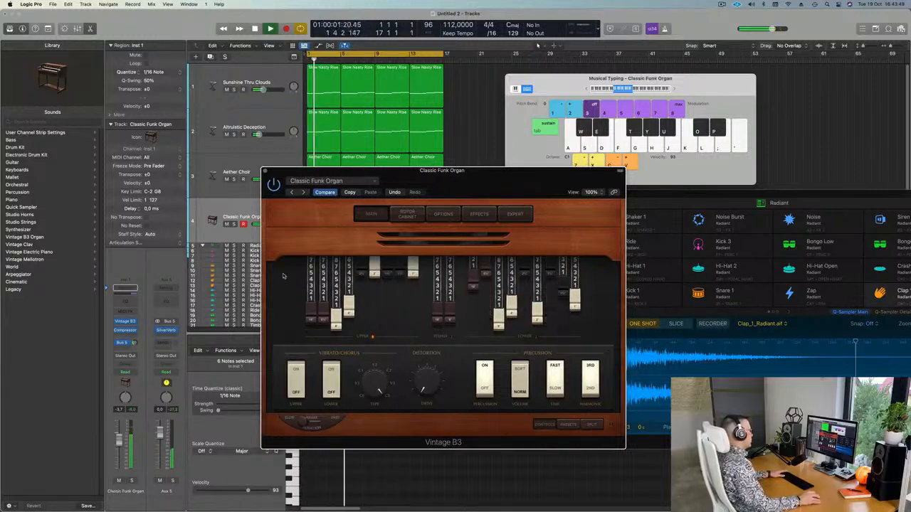
left_click(303, 193)
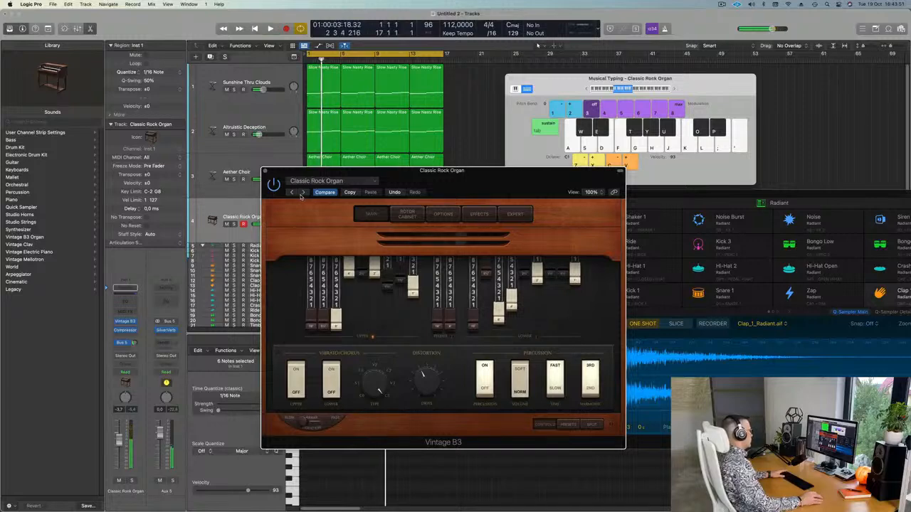
left_click(304, 193)
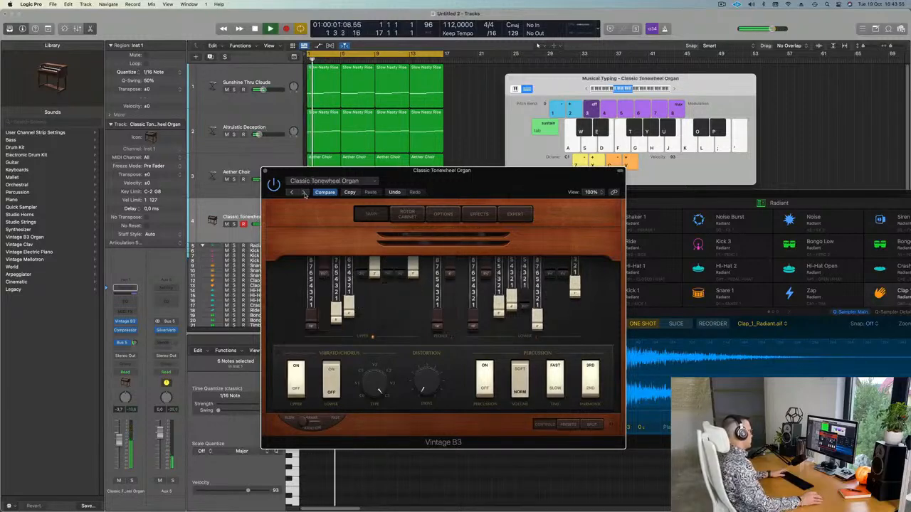
left_click(303, 194)
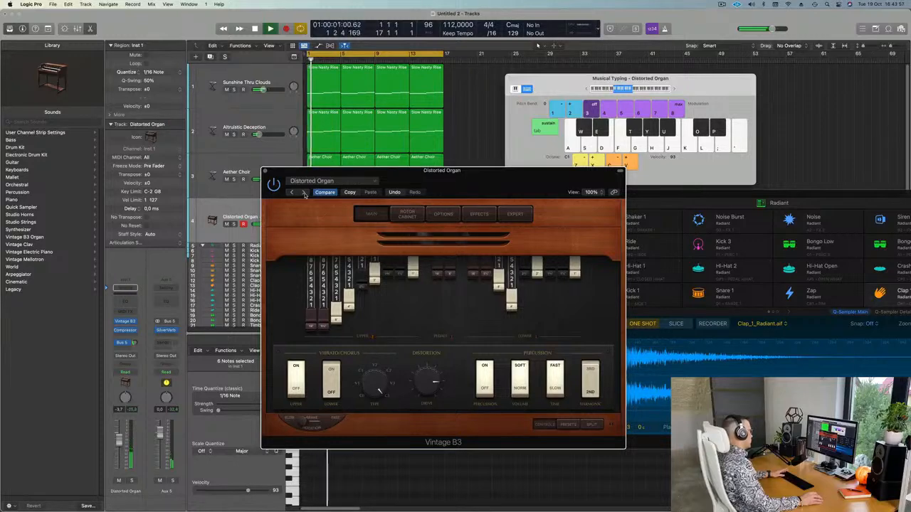
left_click(131, 481)
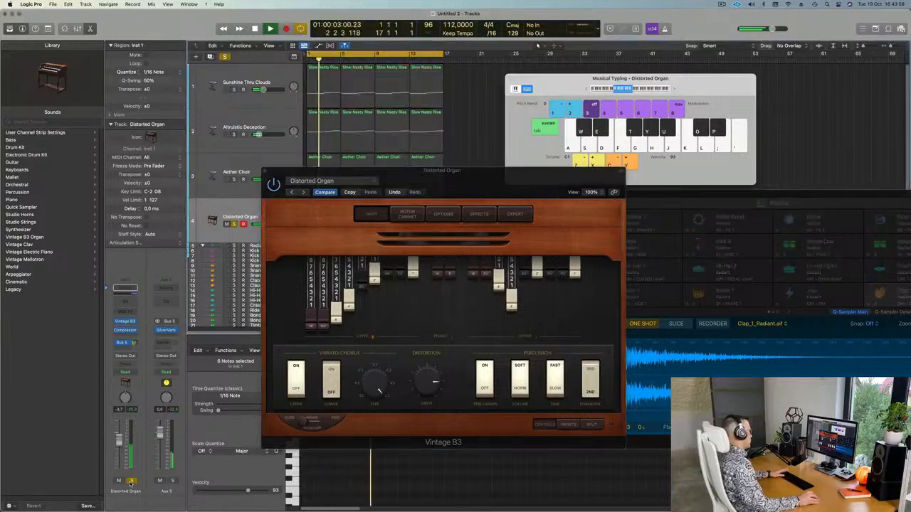
Audition Far Off Organ, Grand Organ and Hard Rock Organ, compare solo with the full mix, and lower the track's volume to -10.2 dB.
left_click(304, 194)
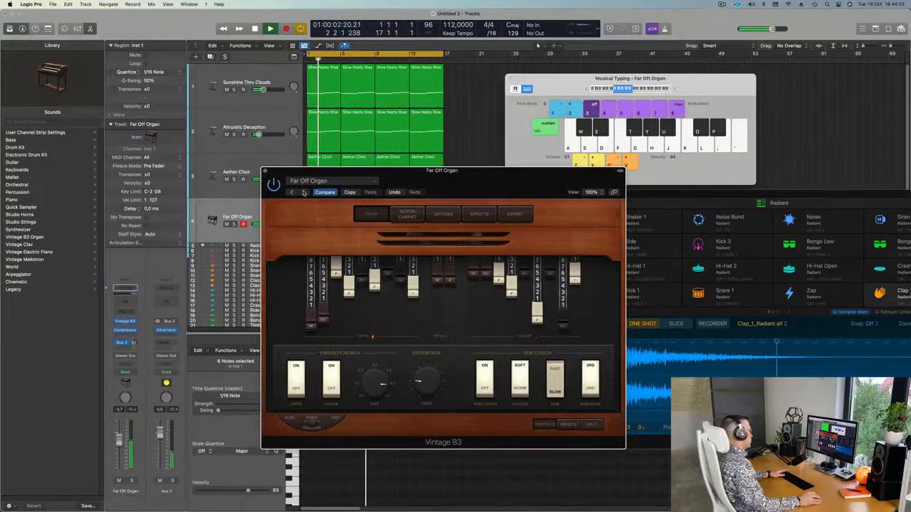
left_click(304, 193)
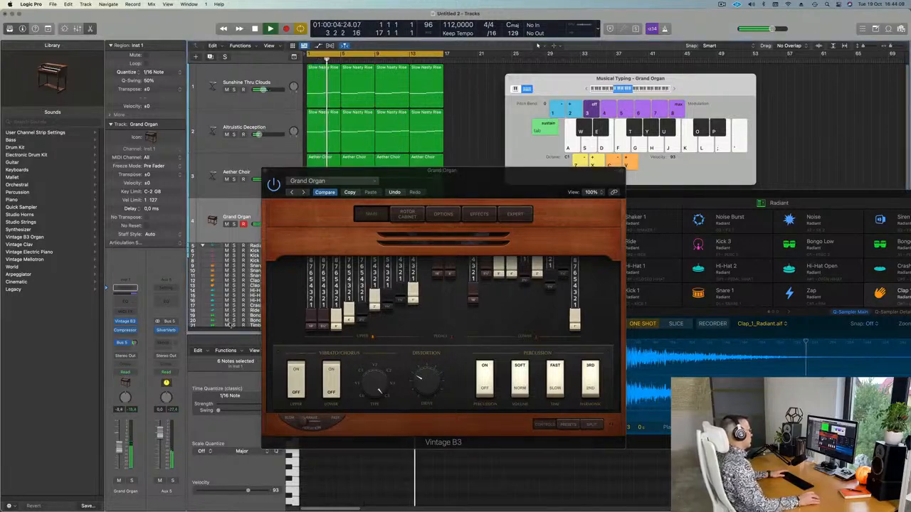
left_click(302, 197)
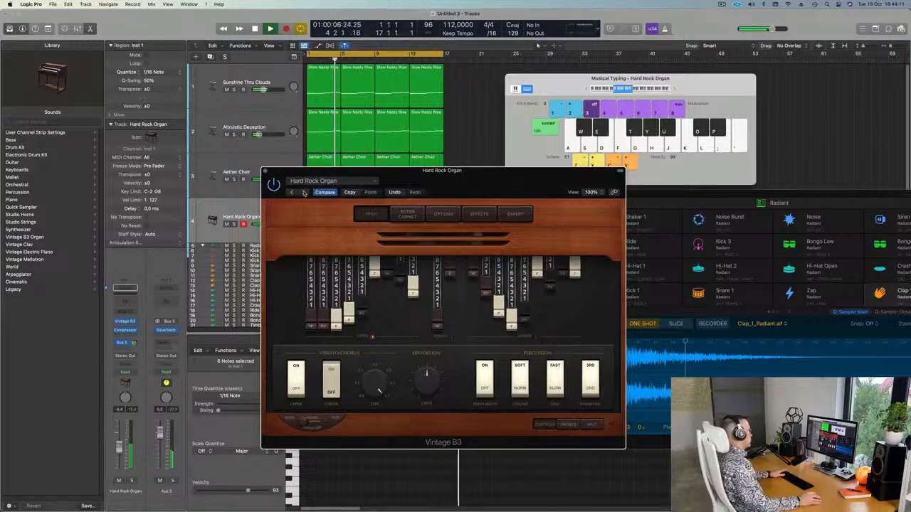
left_click(131, 481)
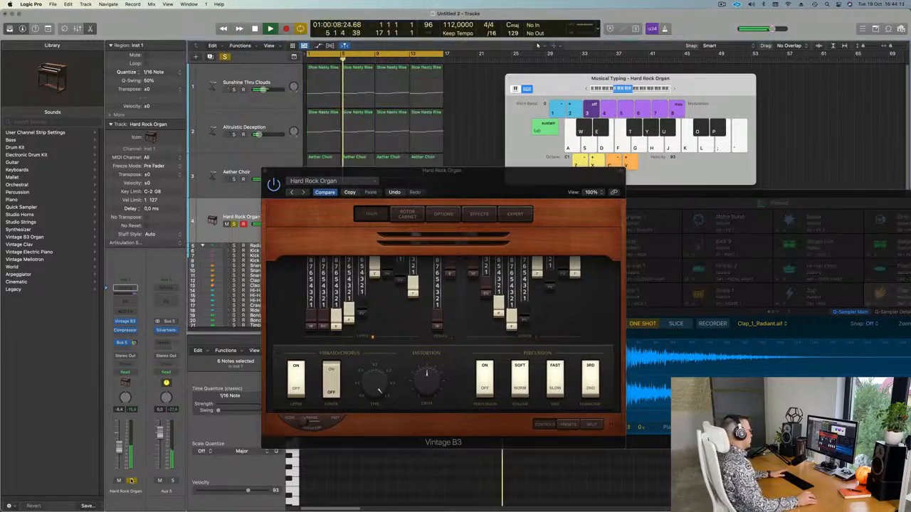
left_click(131, 481)
key("Return")
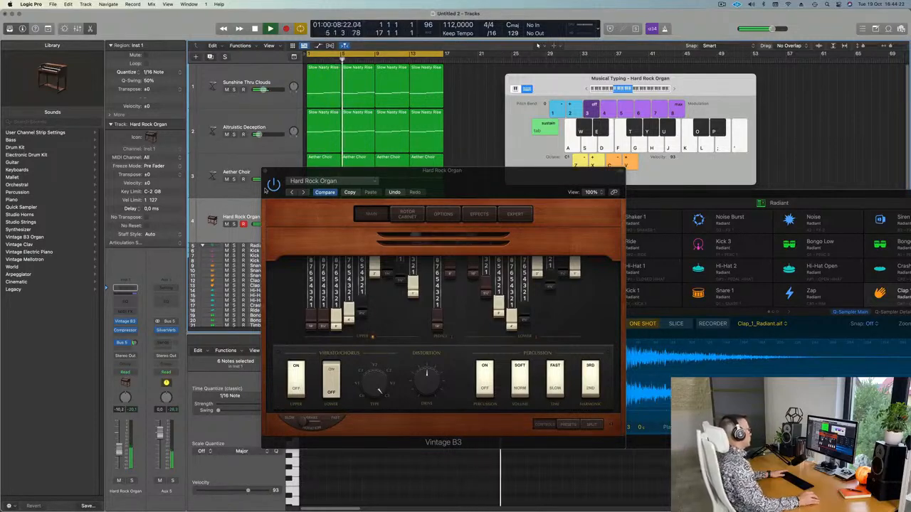
Audition Heavy Metal Organ and Jam Band Lead Organ, load Jazz Fusion Organ, and lower the organ track's volume to -13.6 dB.
left_click(304, 192)
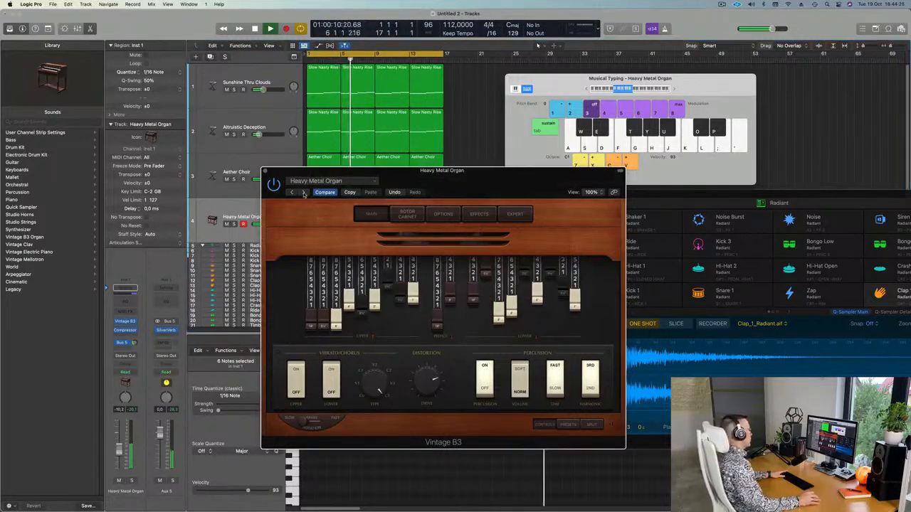
left_click(304, 192)
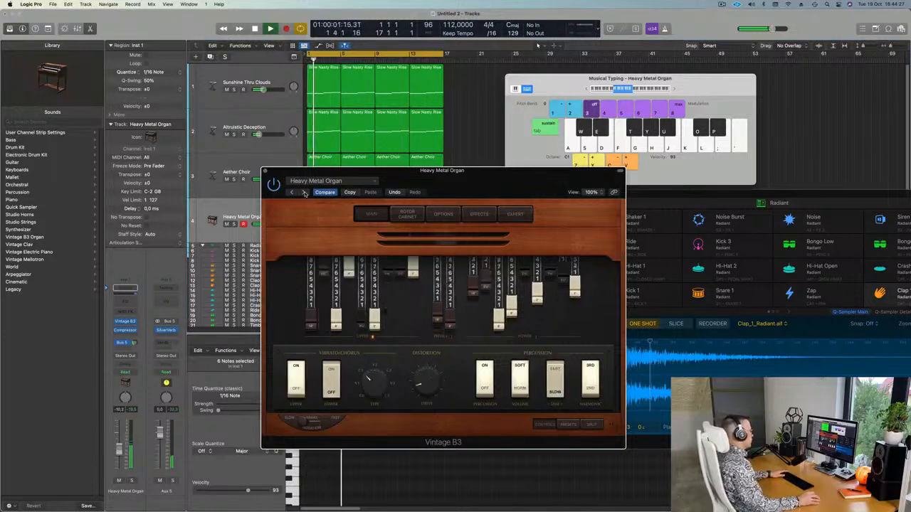
left_click(304, 193)
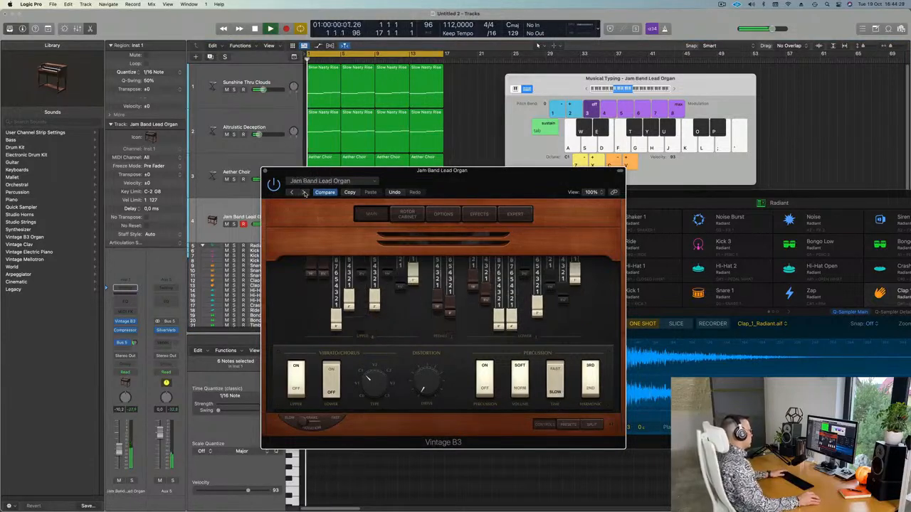
left_click(304, 192)
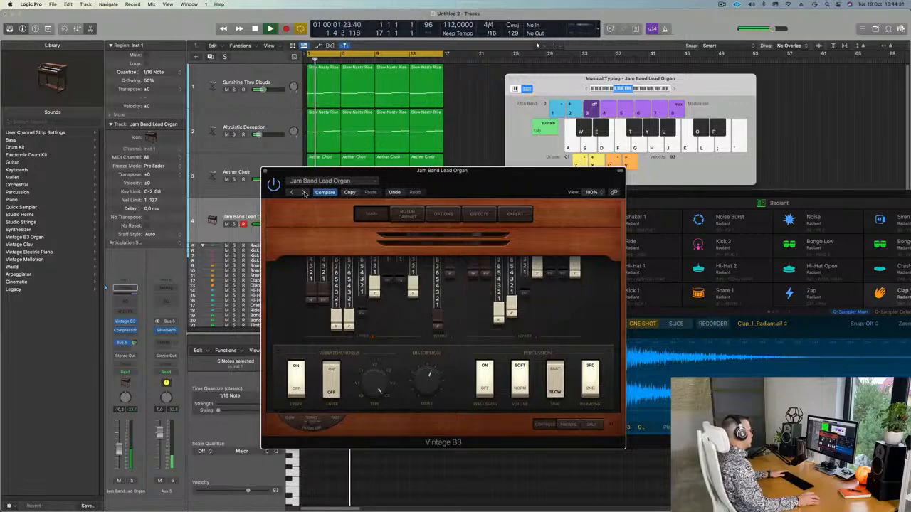
left_click(120, 456)
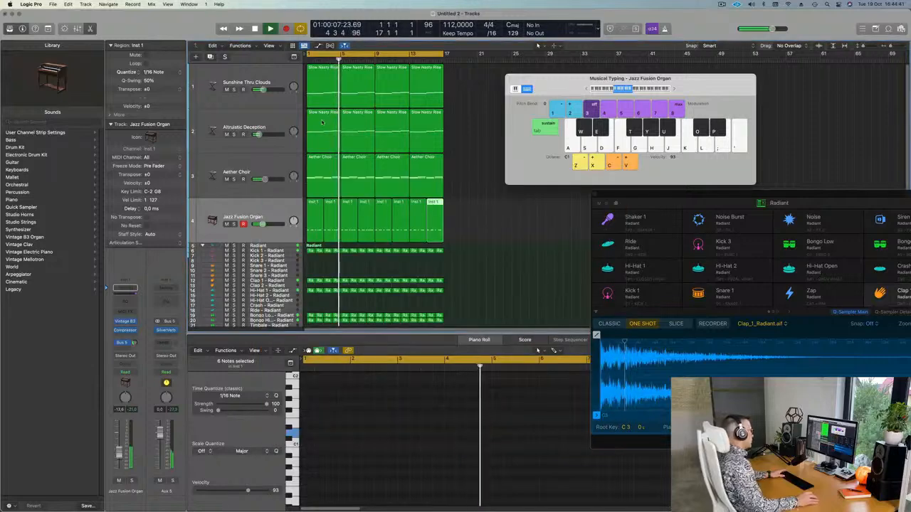
Examine the notes of Altruistic Deception's first region in the Piano Roll during playback, moving the Radiant drum window out of the way.
key("space")
key("space")
key("space")
key("space")
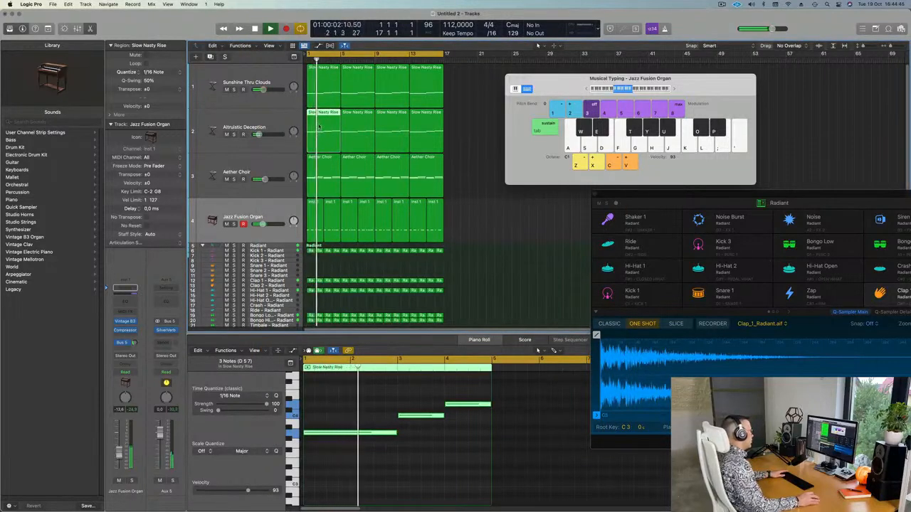
key("e")
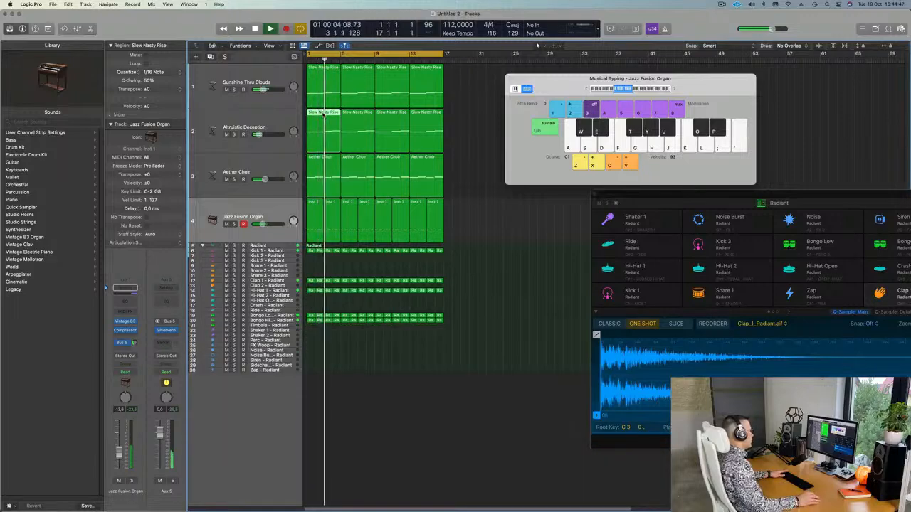
key("e")
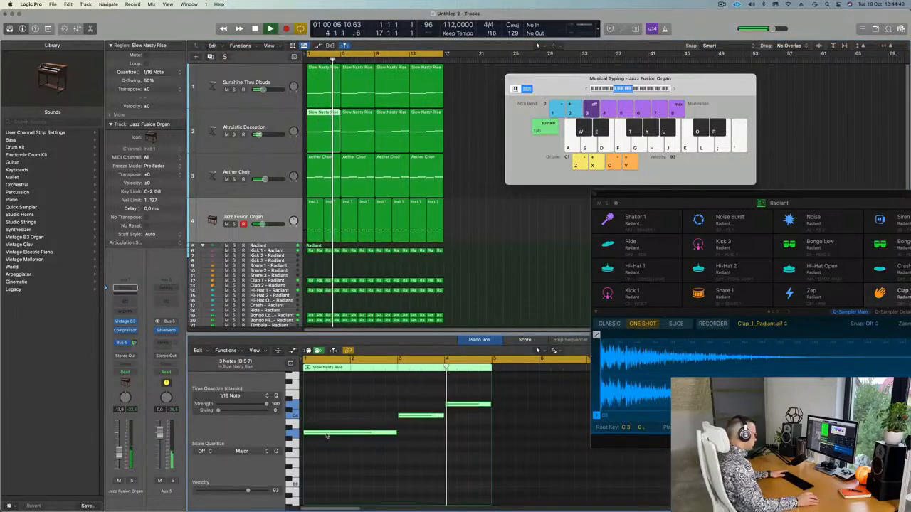
left_click_drag(669, 194, 902, 191)
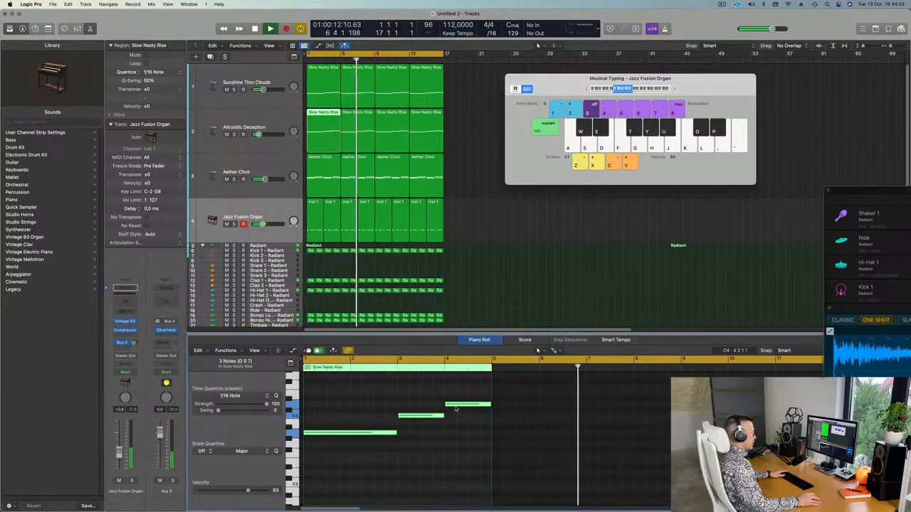
Try transposing all notes in the organ track's first region down to A0.
scroll(372, 240, "down", 1)
key("Return")
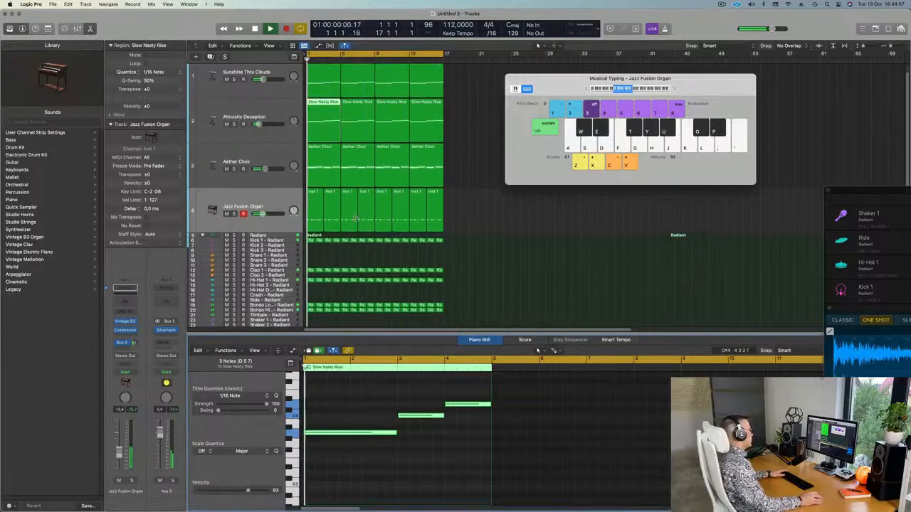
left_click(318, 200)
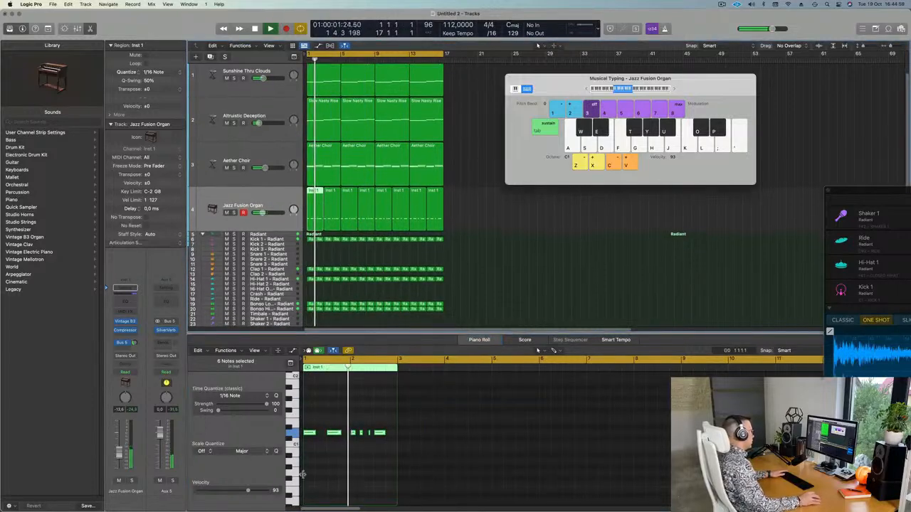
left_click(343, 453)
key("super+a")
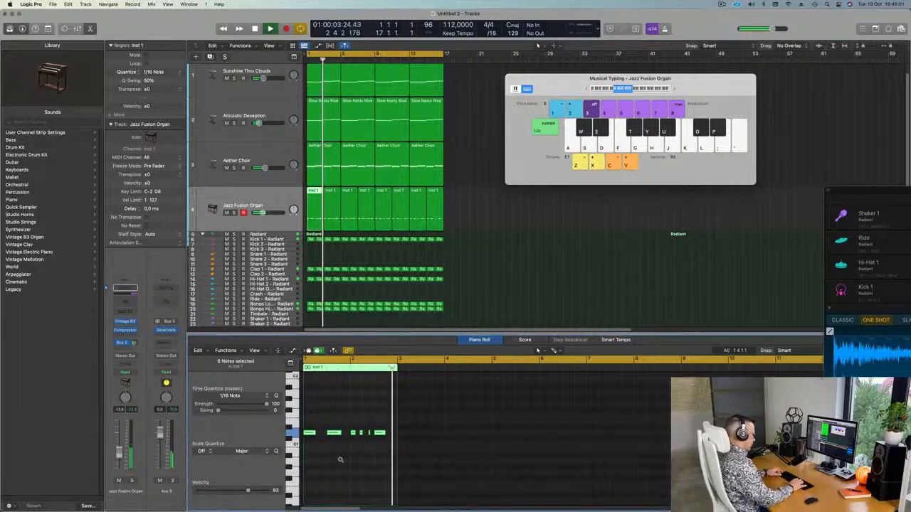
key("alt+Down")
key("alt+Down")
key("alt+Down")
key("alt+Down")
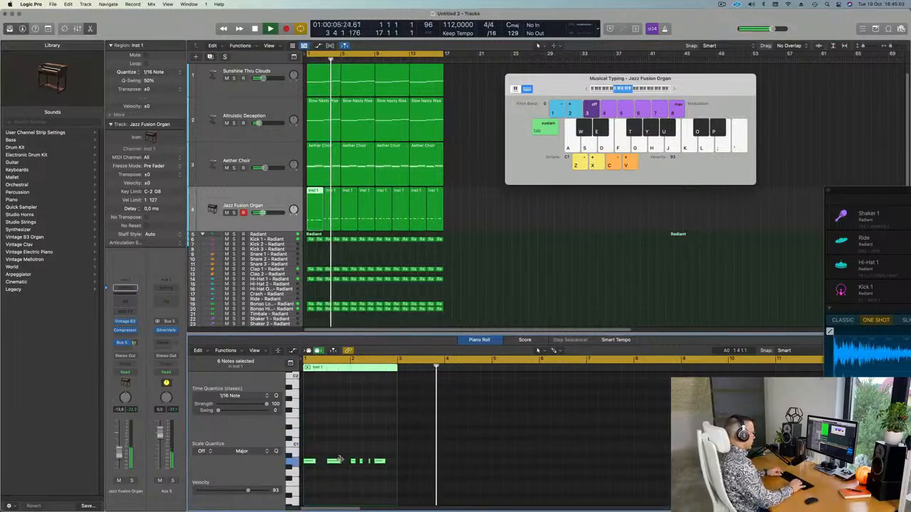
left_click_drag(340, 457, 340, 461)
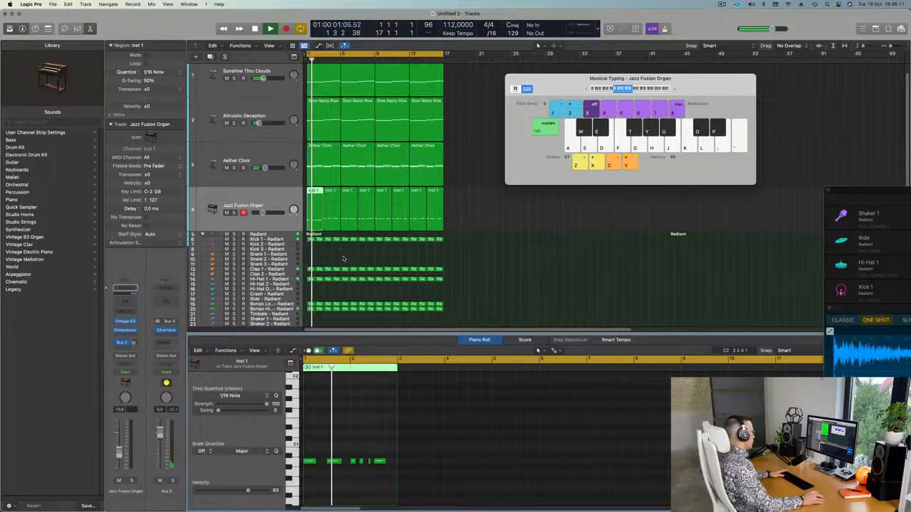
Solo the organ track and raise all notes of its first region back to D1 while listening.
key("space")
left_click(234, 212)
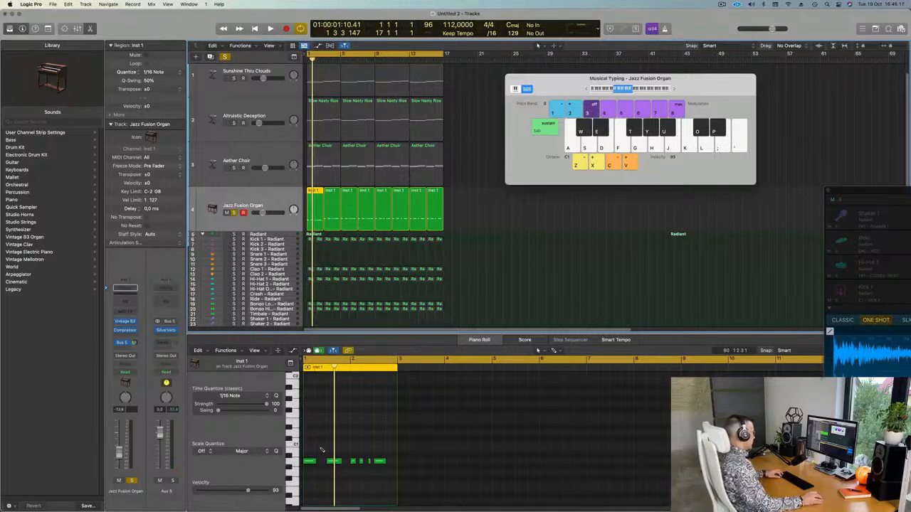
key("super+a")
key("alt+Up")
key("space")
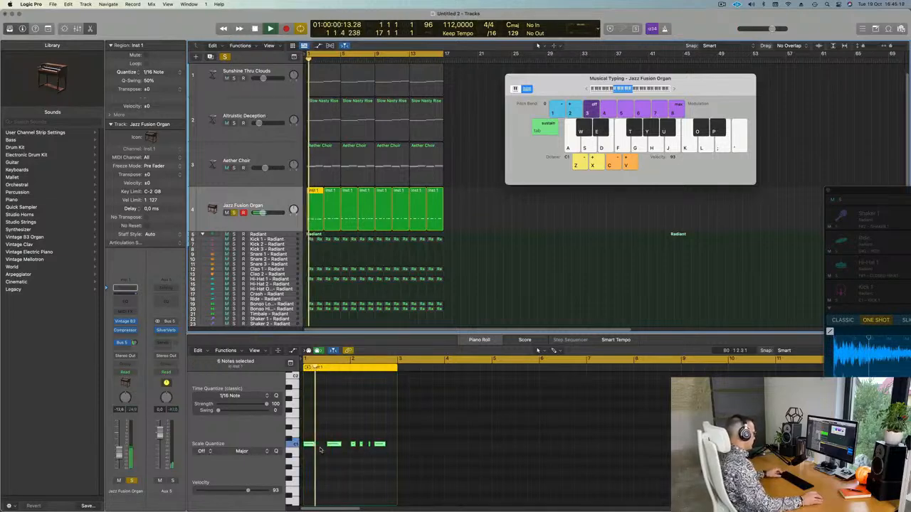
key("alt+Up")
key("alt+Up")
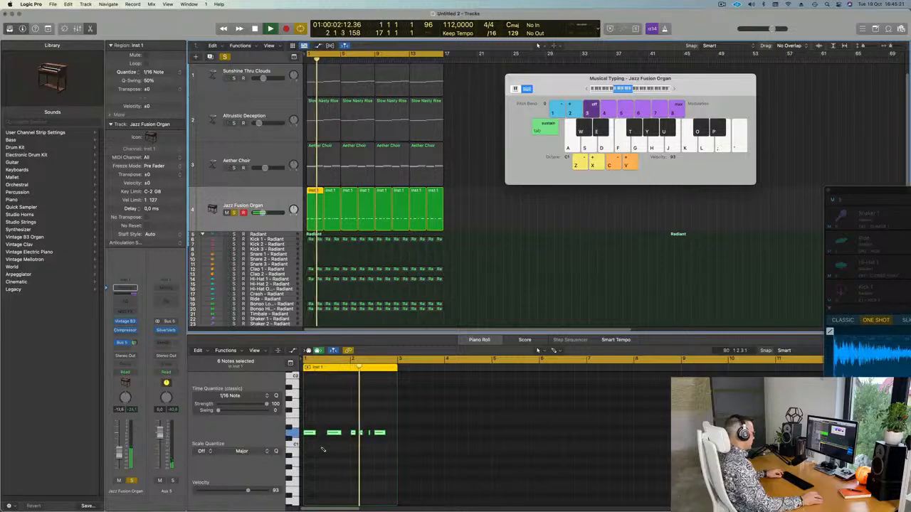
Transpose all notes in the organ track's first region up one octave to D2.
key("space")
key("space")
left_click_drag(305, 433, 393, 442)
key("super+z")
scroll(351, 445, "up", 4)
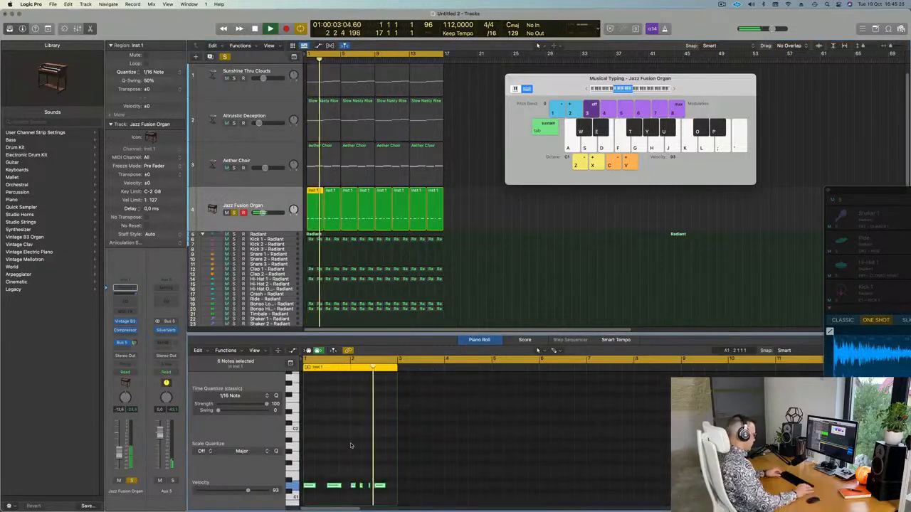
left_click(350, 446)
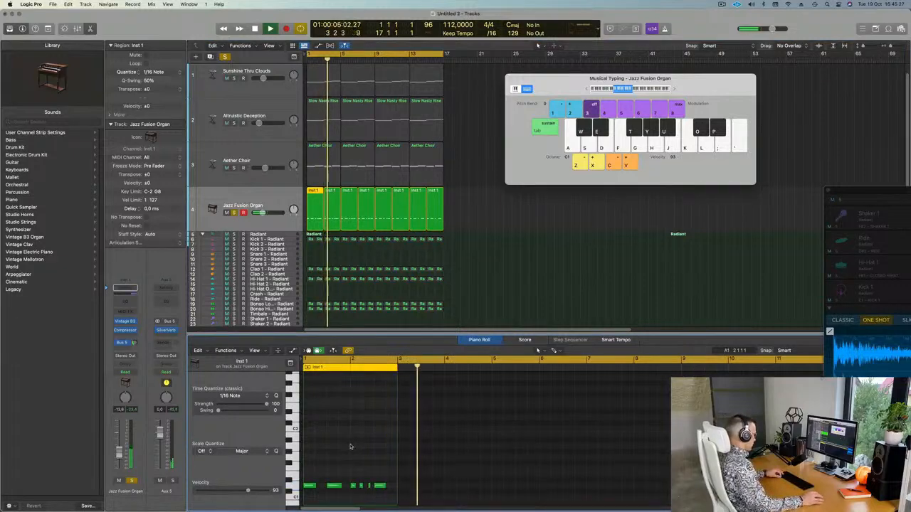
key("super+a")
key("shift+alt+Up")
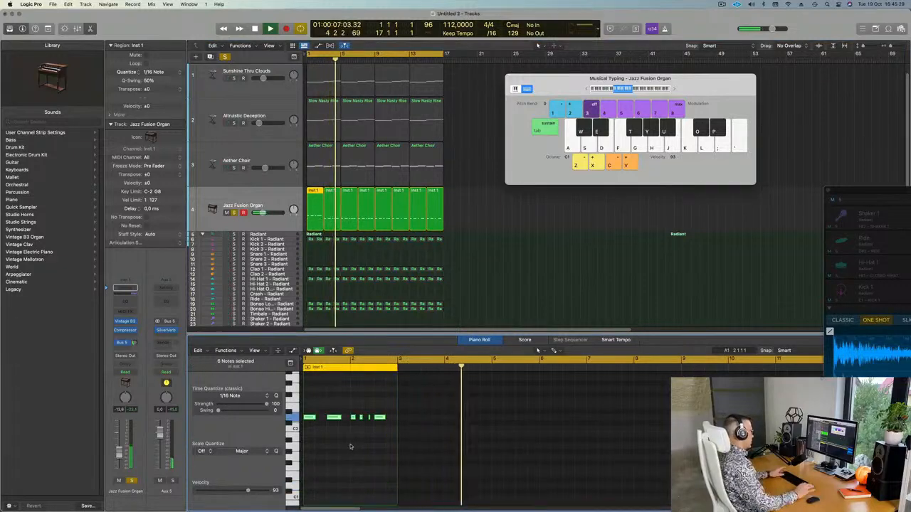
Replay the soloed organ line from the start and select all regions on its track.
key("Return")
key("s")
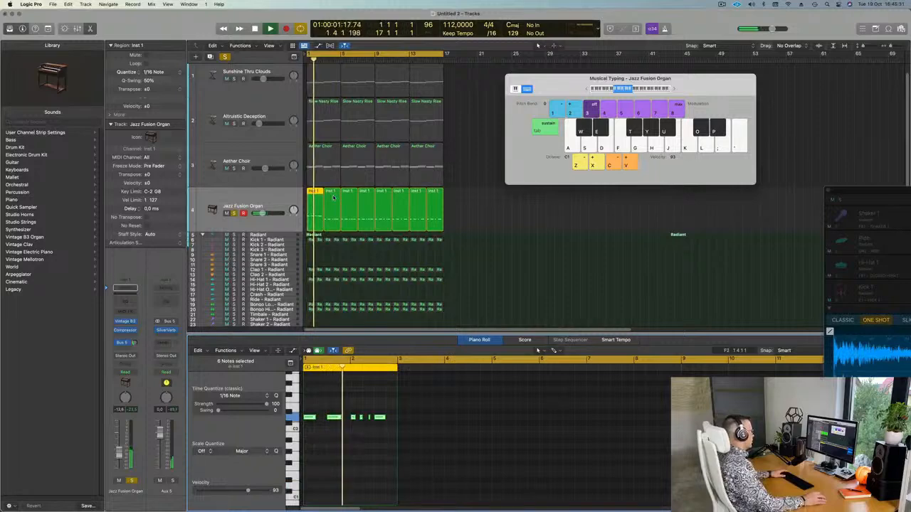
left_click(333, 198)
key("Return")
left_click(270, 200)
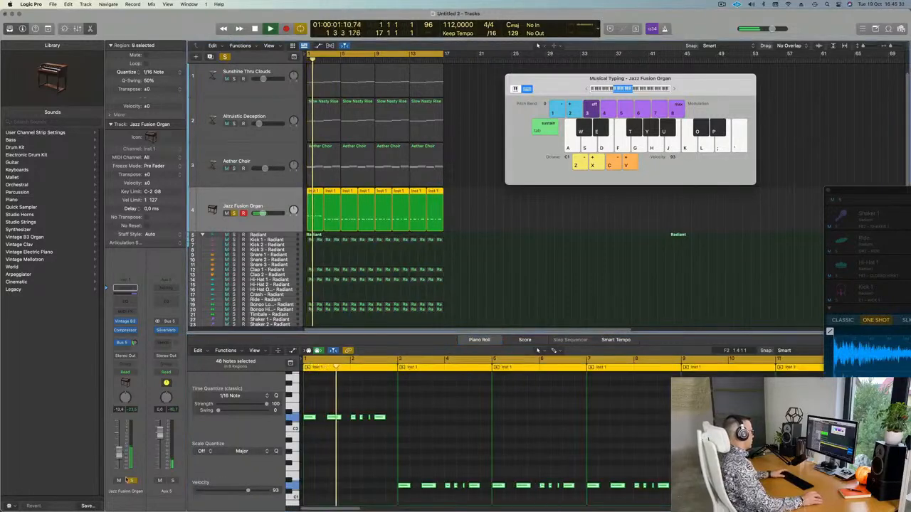
Unsolo the organ track, replay the full mix from the start, and clear the region selection.
key("Return")
left_click(129, 481)
key("Return")
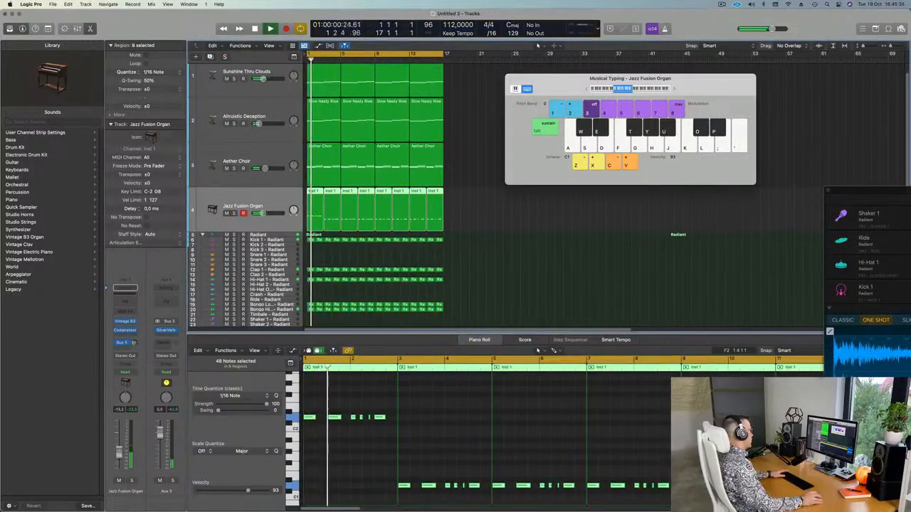
key("Return")
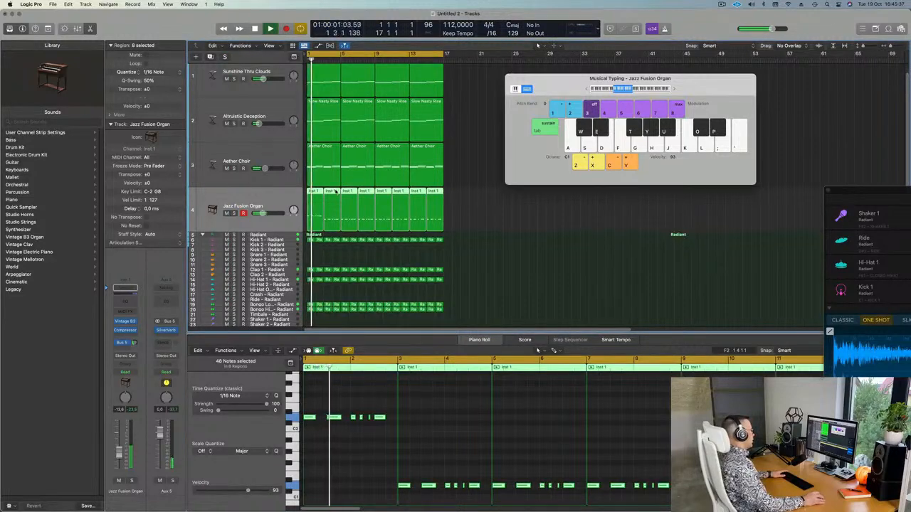
left_click(495, 229)
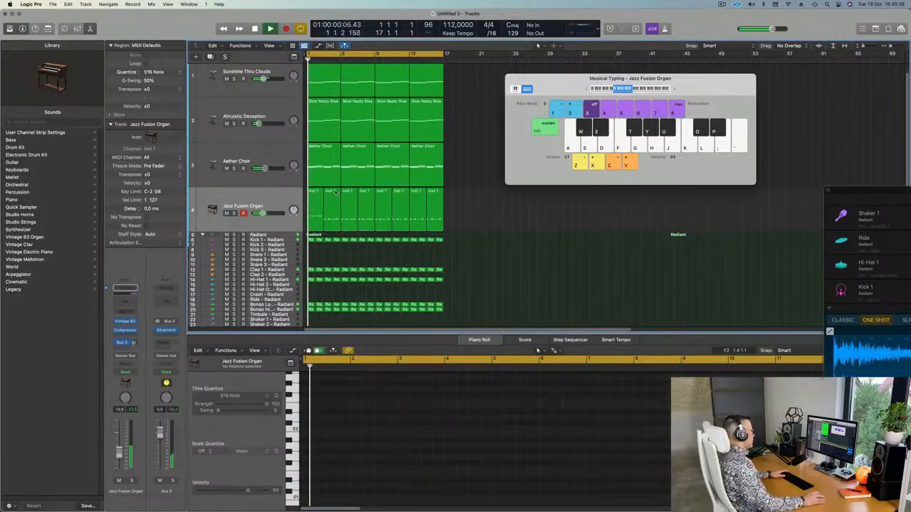
Raise the notes in the organ track's second region, placing its first two notes at E2 and its last four at F2.
left_click(335, 192)
left_click(449, 465)
key("super+a")
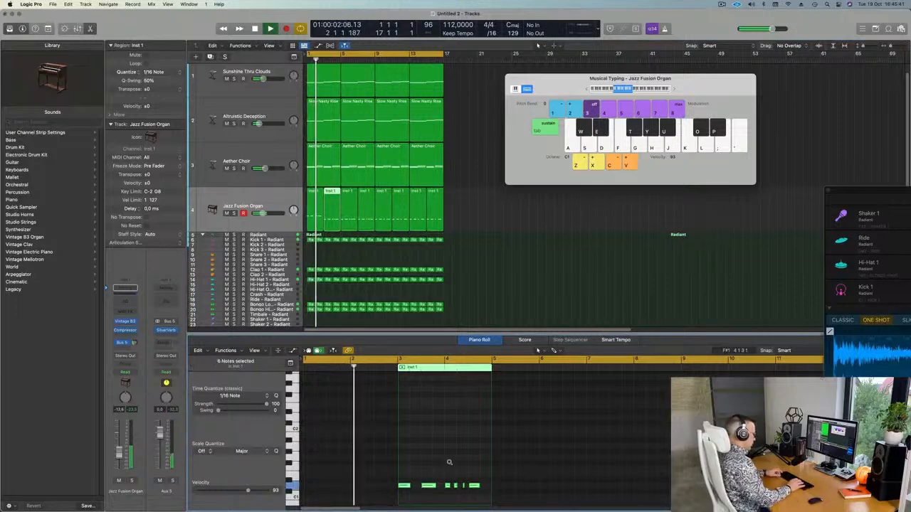
key("shift+alt+Up")
scroll(448, 465, "up", 3)
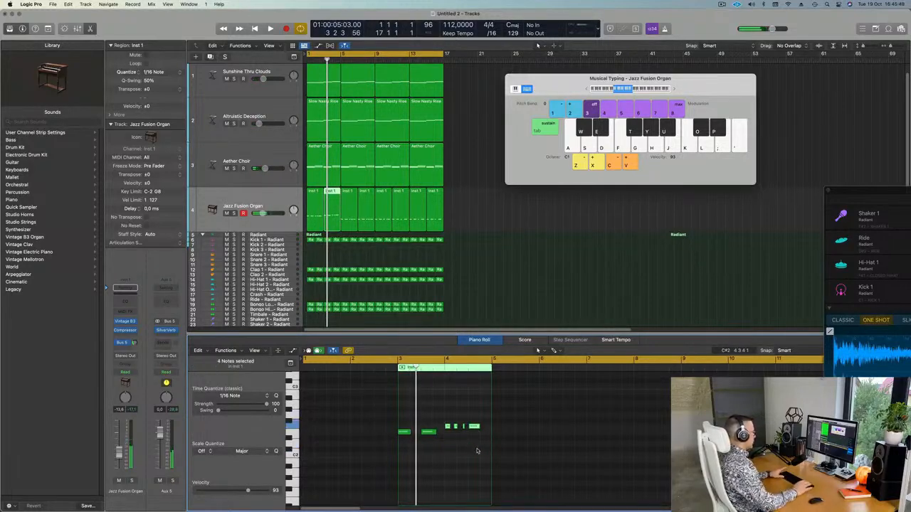
Replay the mix from the start and examine the notes of the first Slow Nasty Rise region for comparison.
key("space")
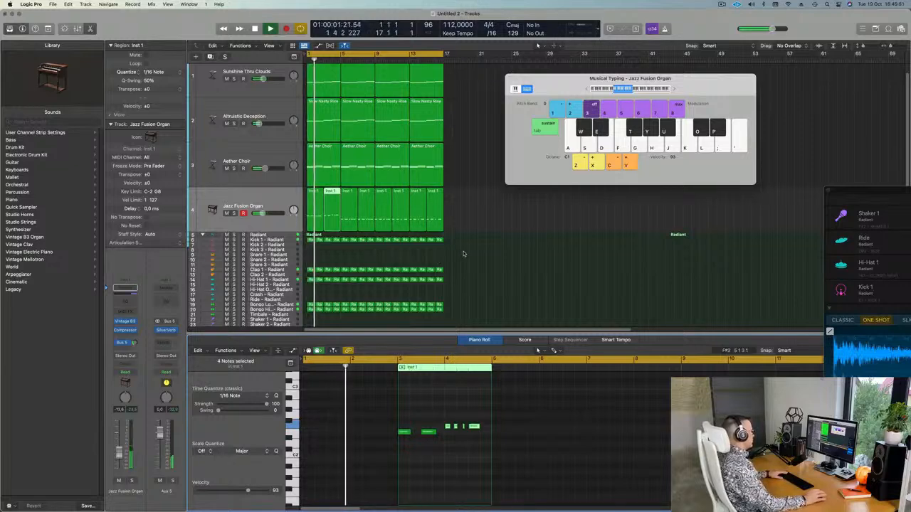
scroll(464, 257, "up", 2)
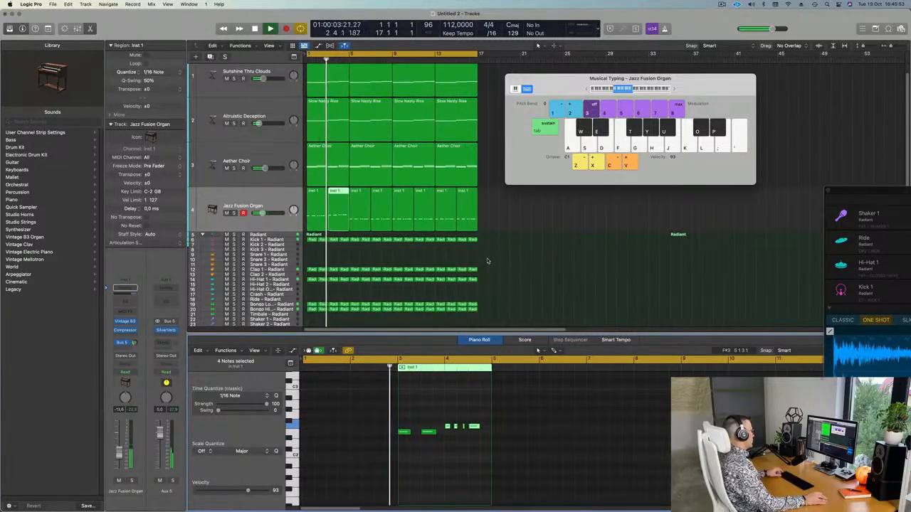
scroll(478, 260, "up", 2)
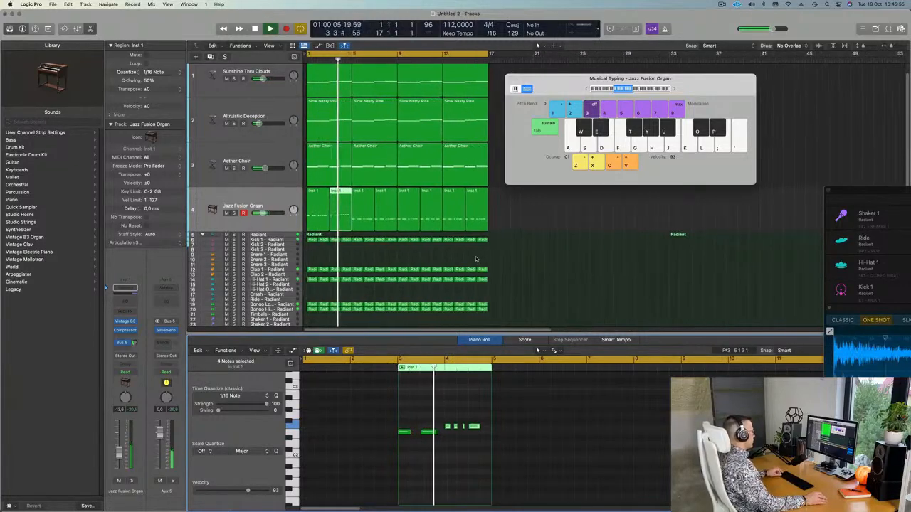
scroll(450, 257, "down", 2)
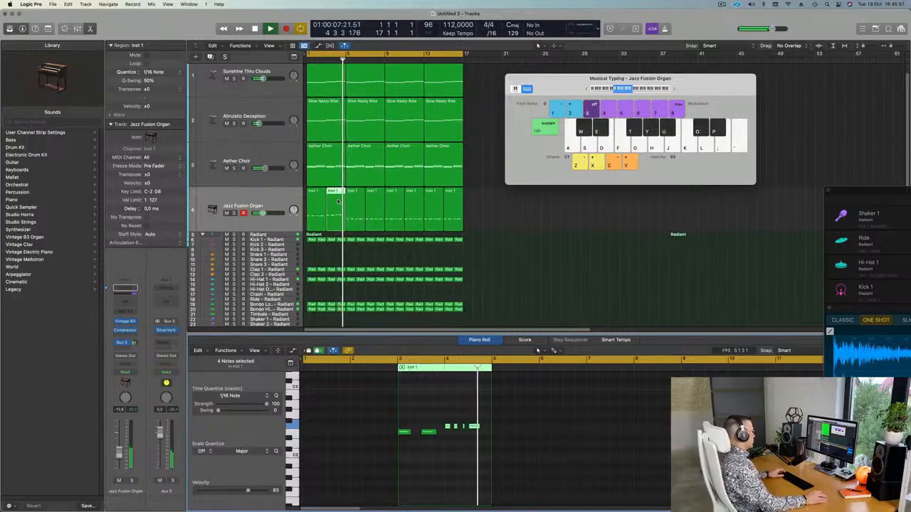
left_click(333, 122)
key("space")
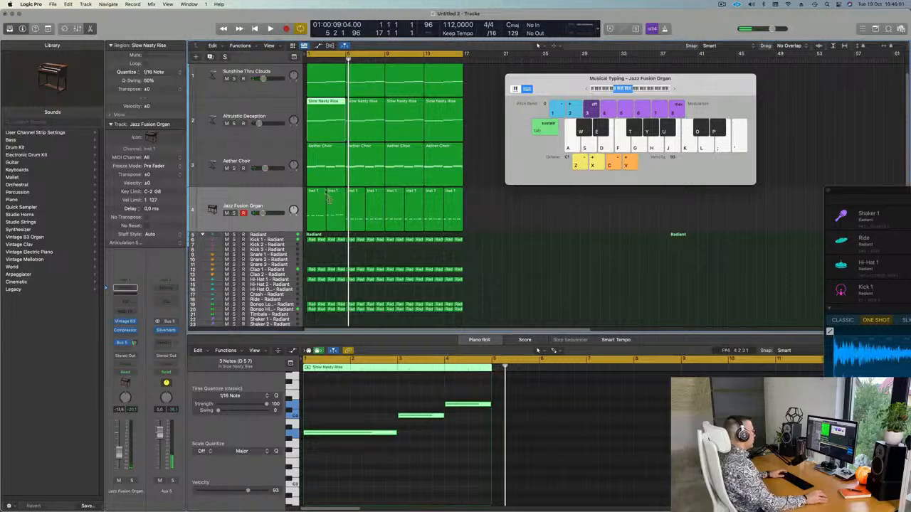
Raise the second organ region's first two notes to F2 and its last four to G2, and replay from the start.
left_click(335, 212)
left_click_drag(405, 422, 485, 426)
key("Return")
key("space")
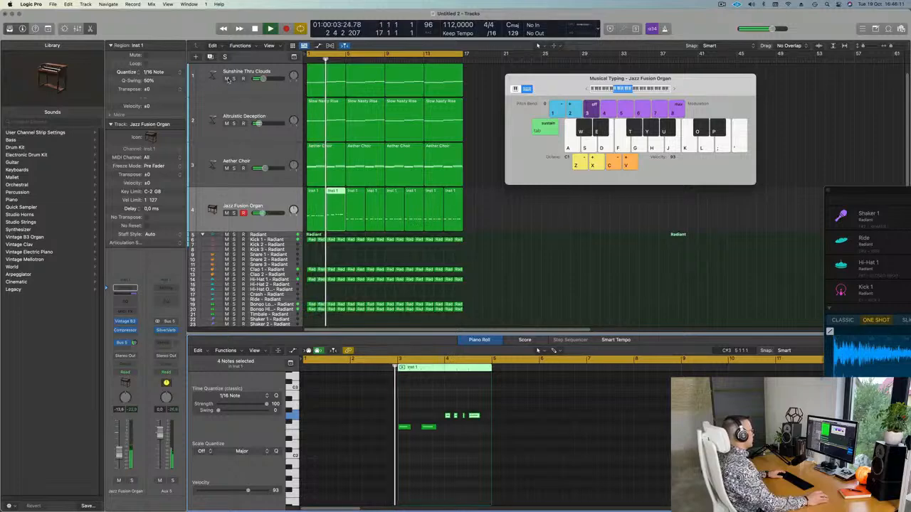
Mute the Altruistic Deception and Aether Choir tracks and listen to the organ riff with the remaining parts.
left_click(226, 123)
left_click(226, 168)
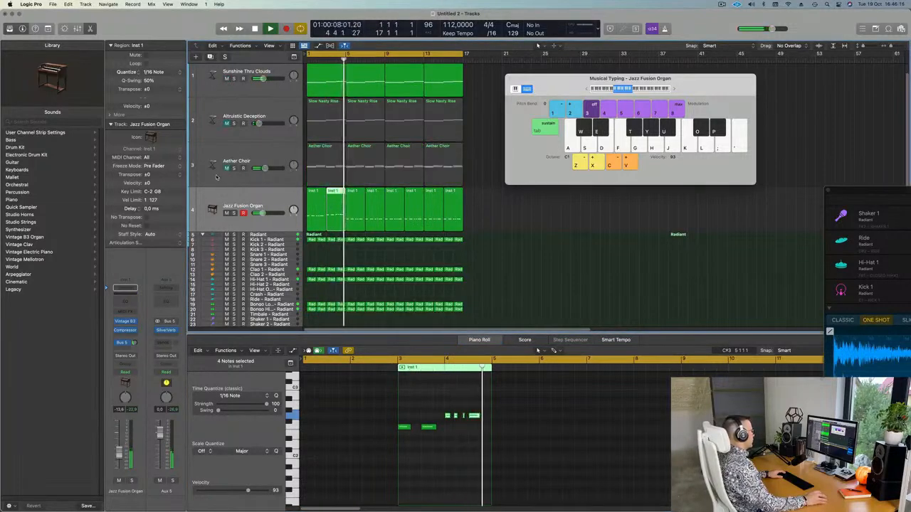
scroll(493, 235, "left", 1)
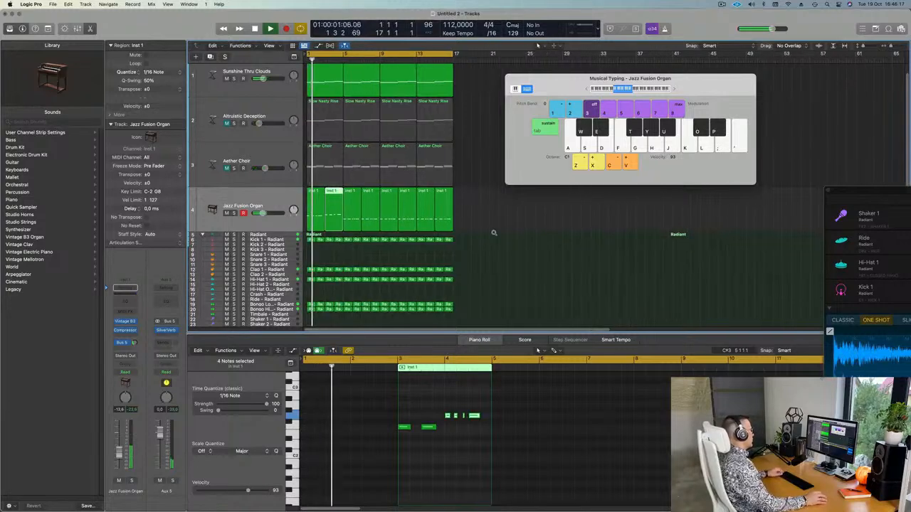
scroll(498, 235, "right", 3)
scroll(510, 235, "right", 1)
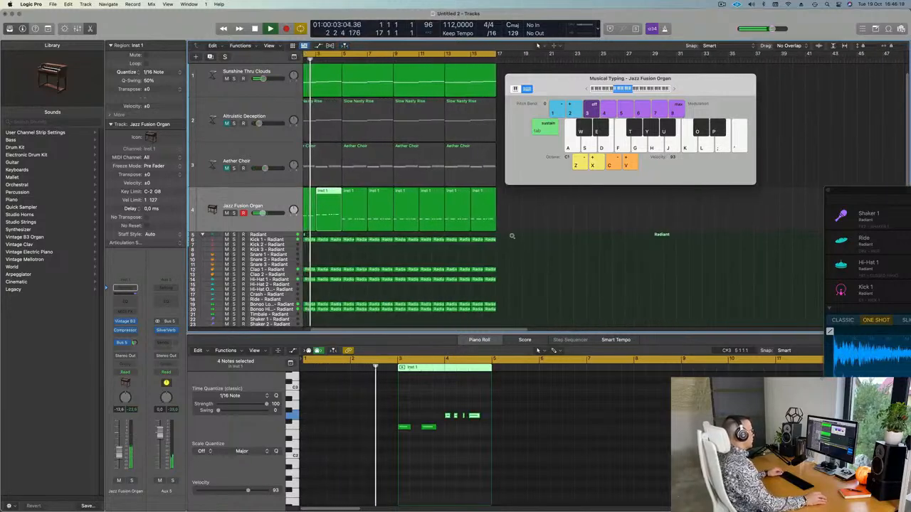
scroll(523, 236, "left", 3)
scroll(534, 235, "right", 2)
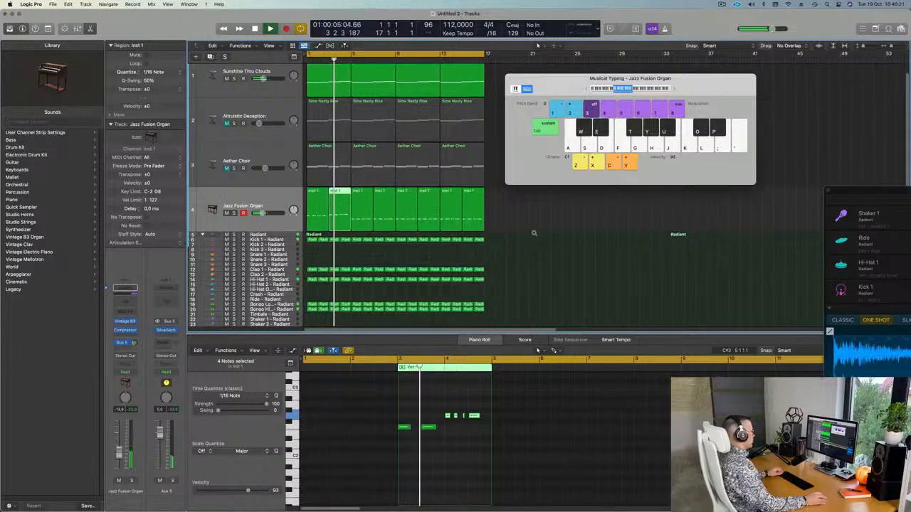
scroll(535, 236, "right", 2)
scroll(535, 236, "left", 2)
scroll(535, 236, "left", 1)
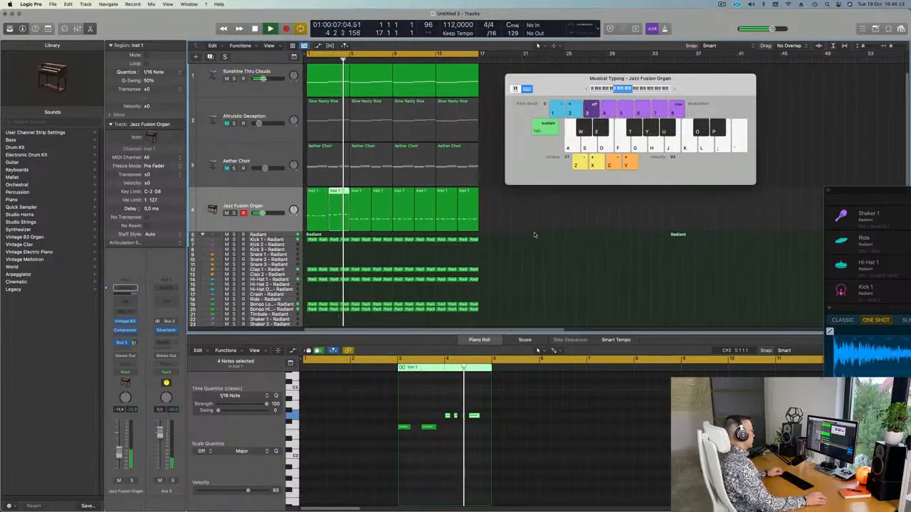
scroll(538, 234, "right", 2)
key("space")
key("space")
Delete the repeated organ regions from bar 5 onward, keeping only the first two regions.
scroll(537, 44, "left", 1)
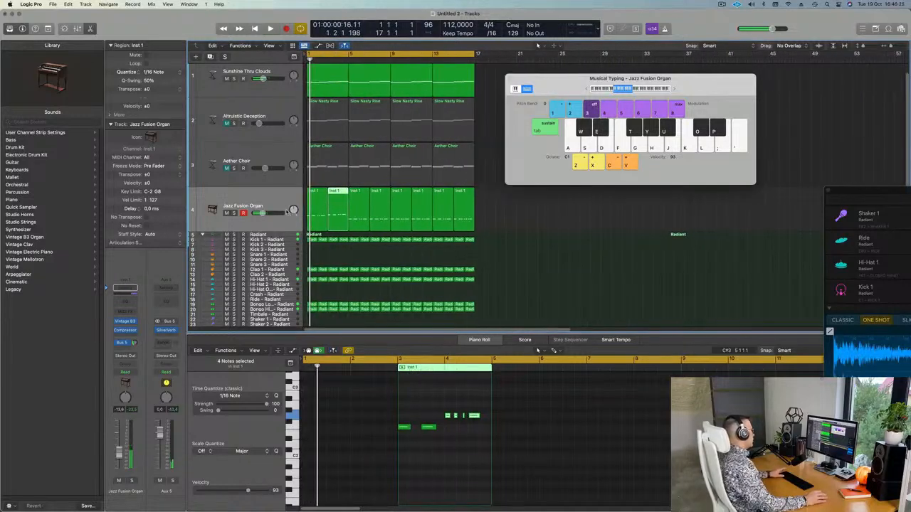
left_click_drag(511, 207, 296, 224)
key("Delete")
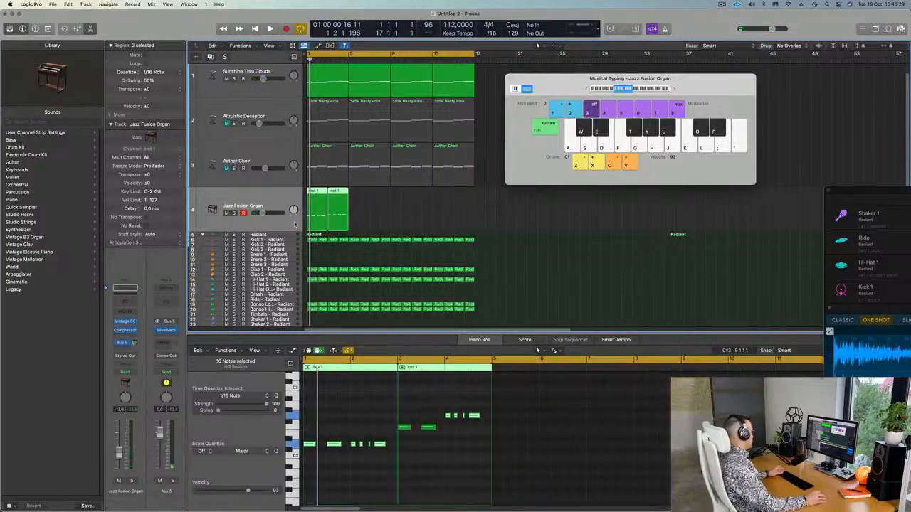
Replace the organ track's Vintage B3 with a stereo Alchemy instrument and audition its Calm And Storm preset from the Organs category.
left_click(132, 321)
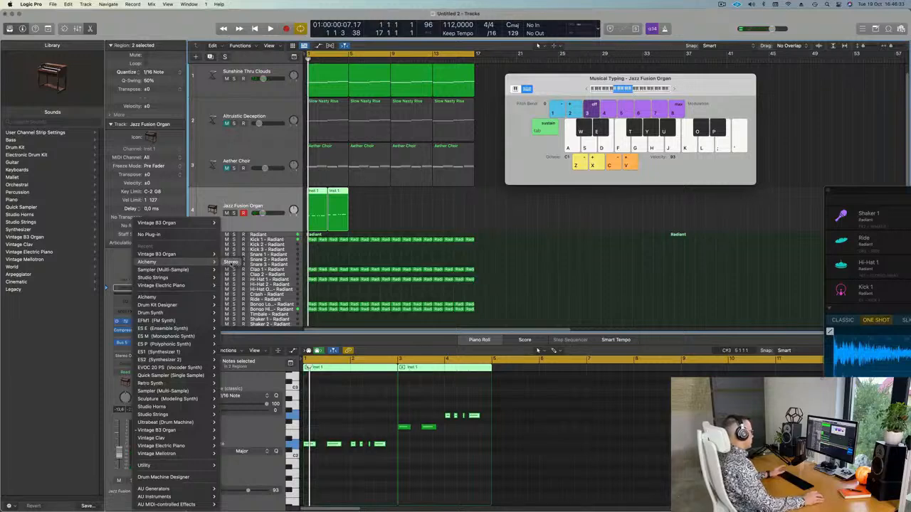
left_click(231, 263)
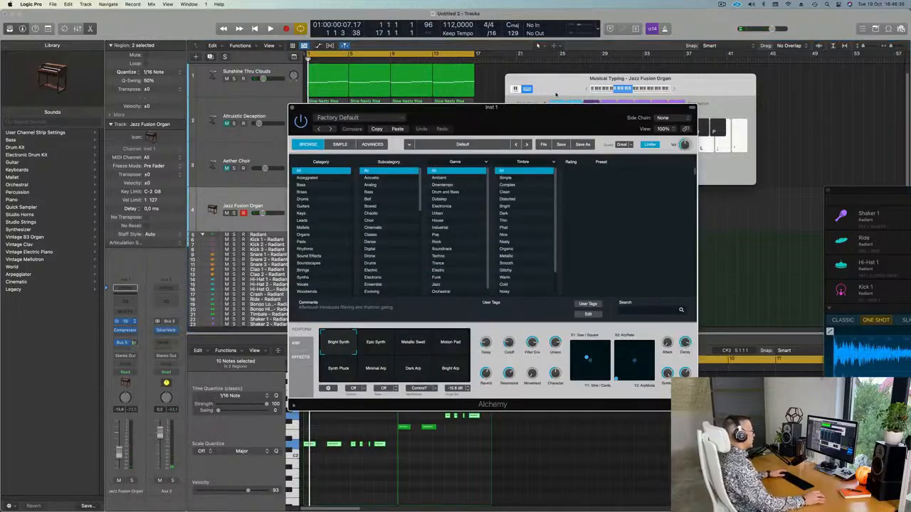
left_click_drag(658, 101, 639, 94)
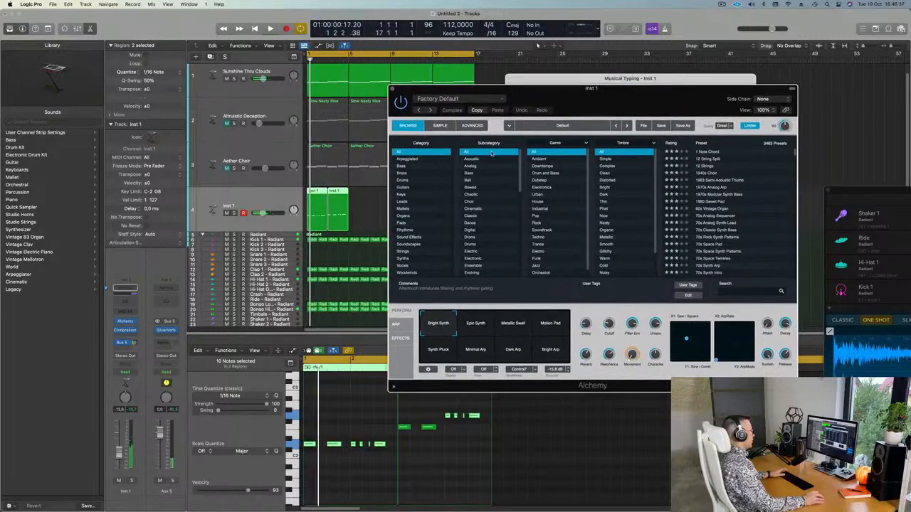
left_click(407, 215)
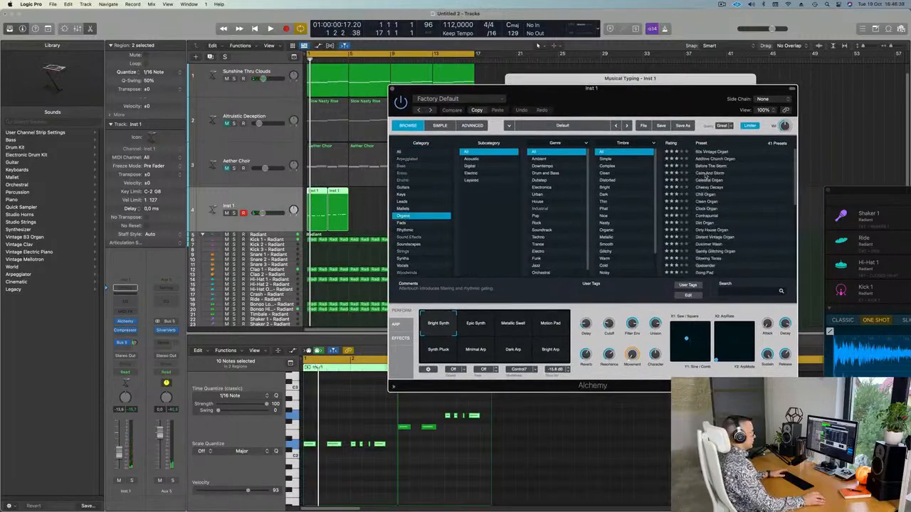
key("space")
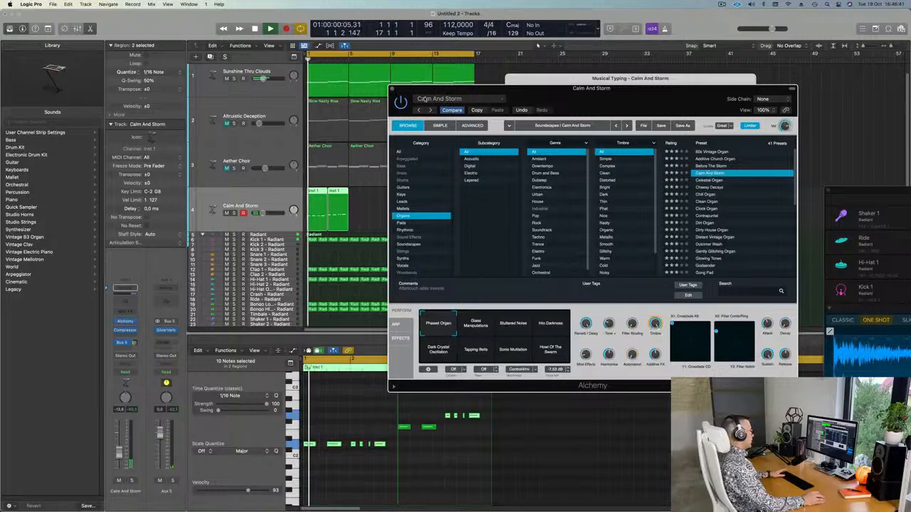
Transpose all notes in the two organ regions down one octave and load Alchemy's Celestial Organ preset.
left_click(367, 403)
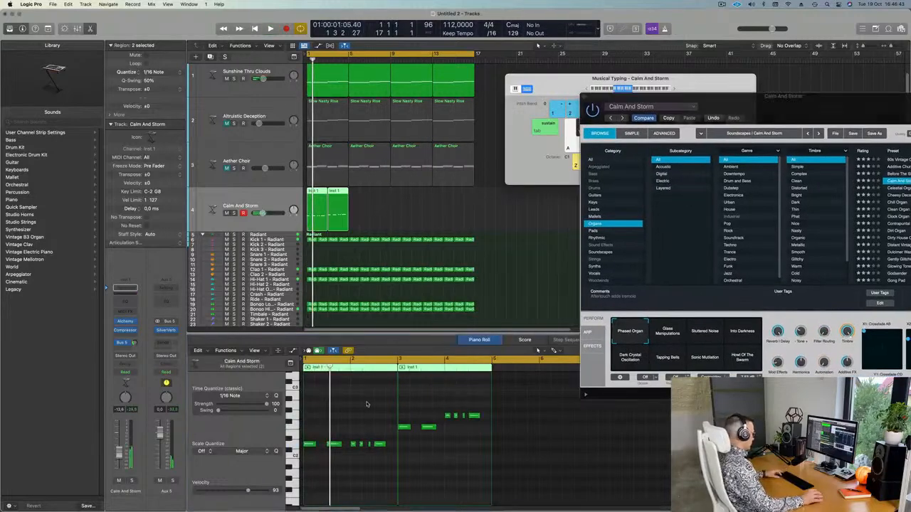
key("alt+shift+Down")
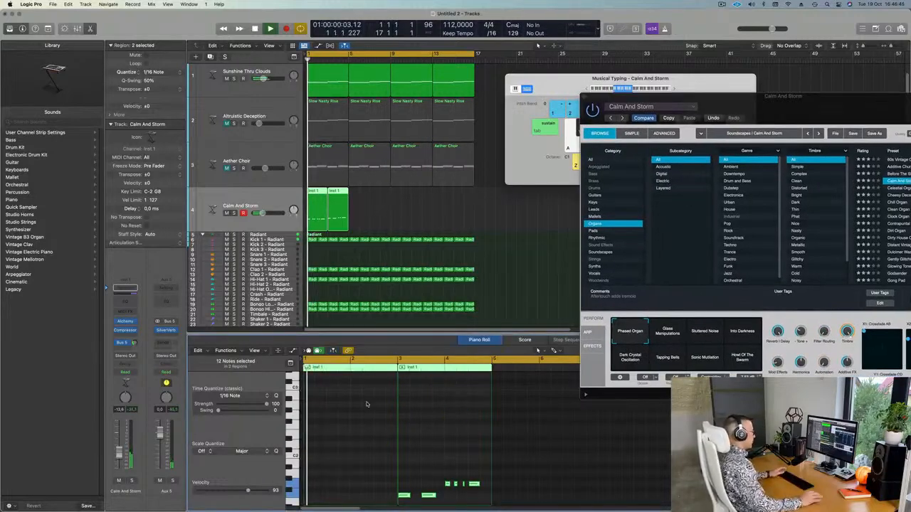
left_click_drag(796, 117, 629, 114)
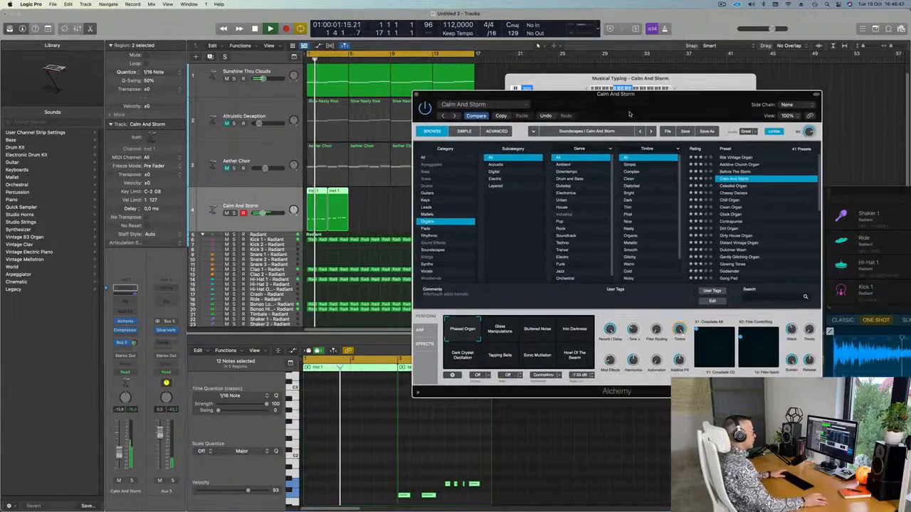
left_click(742, 187)
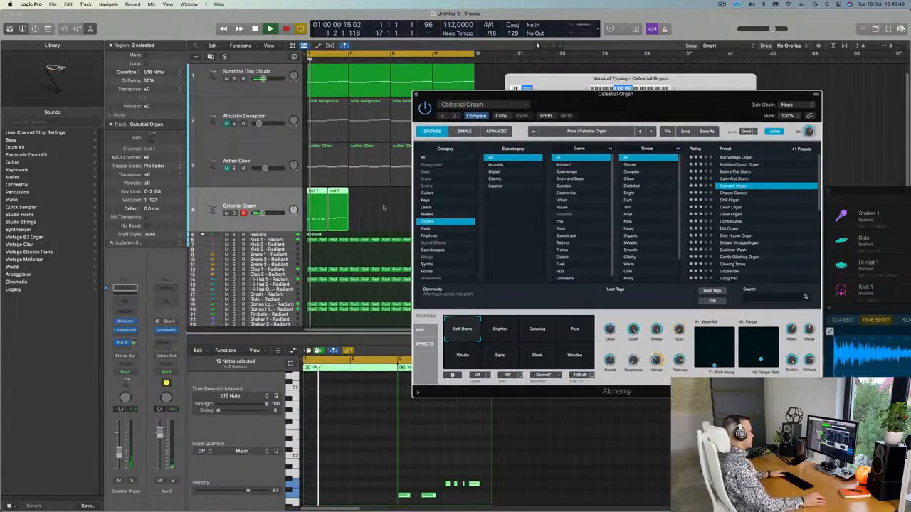
Repeat the two organ regions three times to fill the track up to bar 17.
left_click_drag(382, 213, 321, 207)
left_click_drag(565, 102, 734, 122)
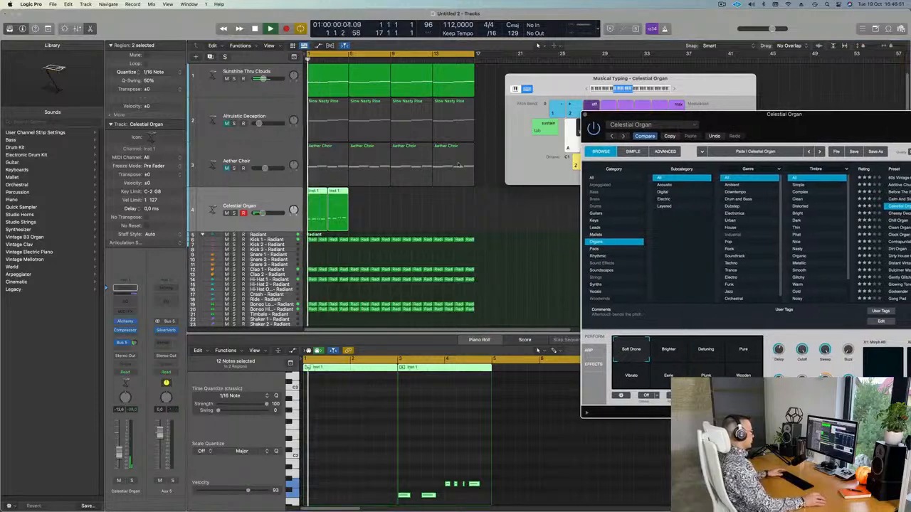
key("super+r")
key("super+r")
key("super+r")
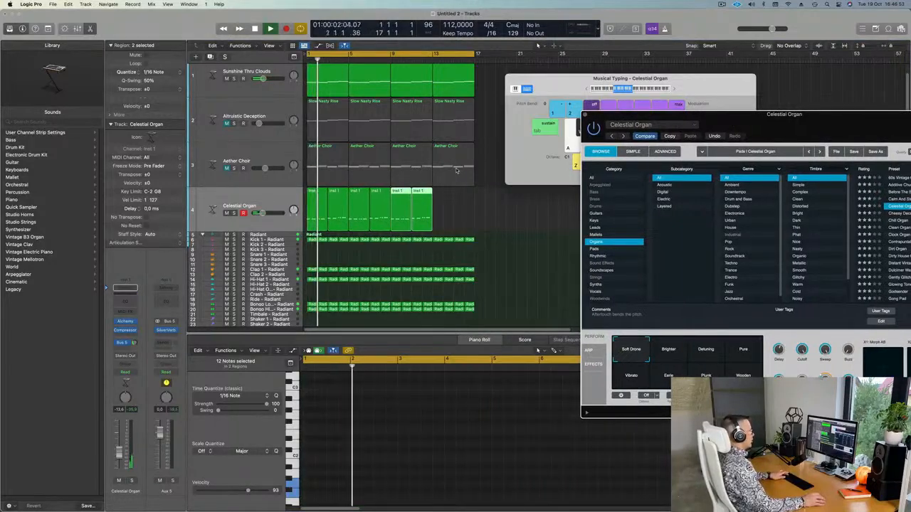
Replay from the start, try the Dirt Organ preset in Alchemy, and raise the organ track's volume.
left_click_drag(791, 118, 657, 129)
key("Return")
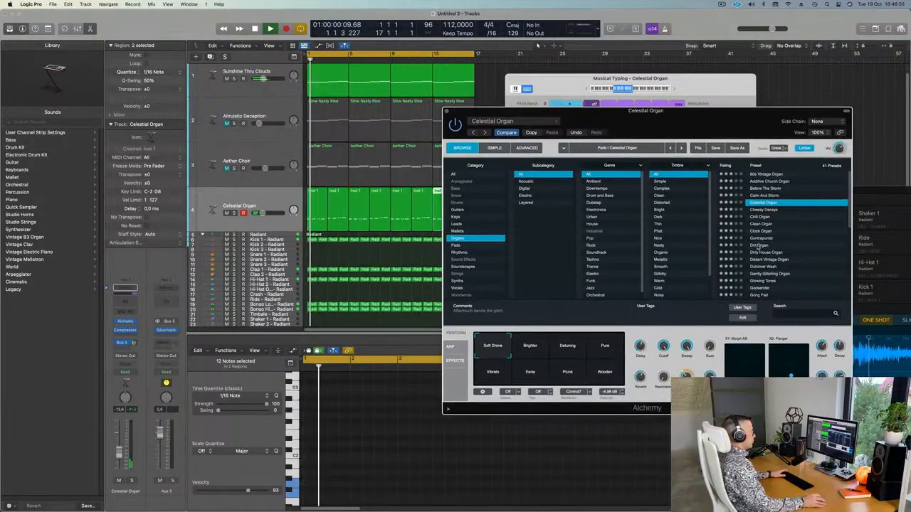
left_click(759, 245)
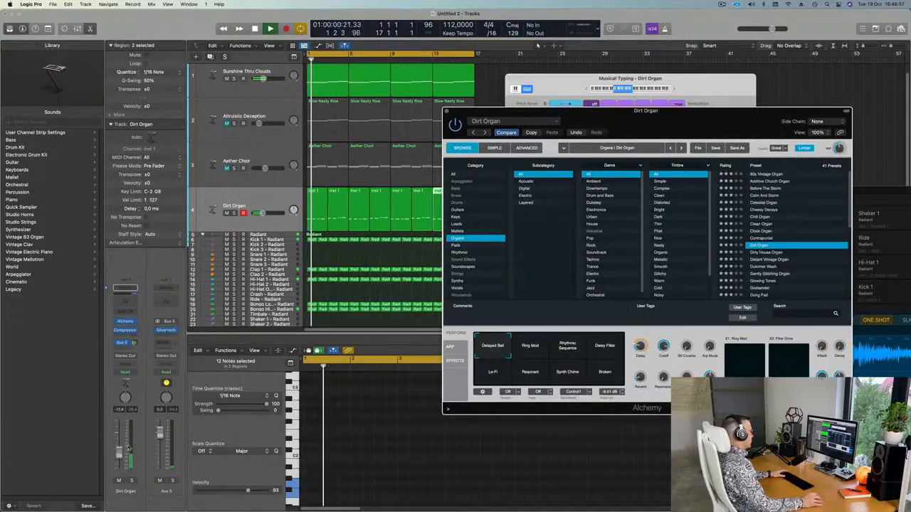
left_click_drag(120, 452, 120, 446)
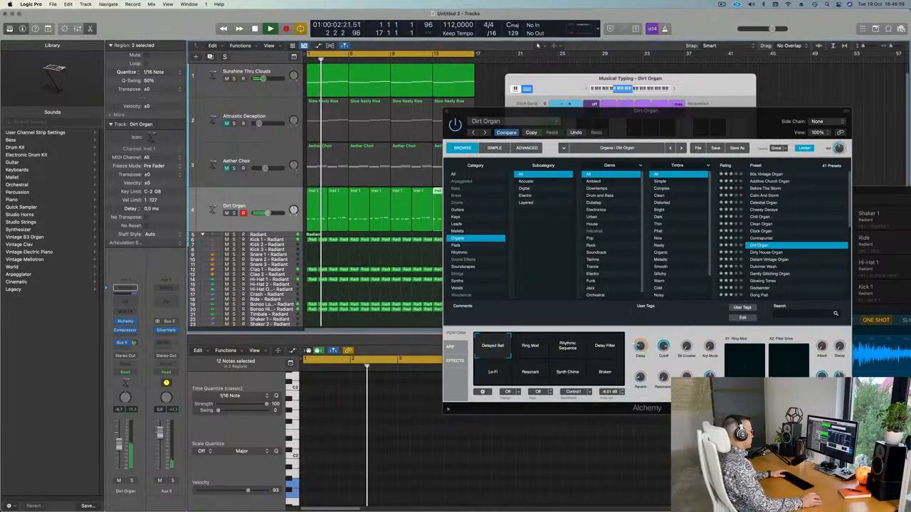
Audition the Dirty House Organ and Distant Vintage Organ presets on the organ track during playback.
left_click(752, 253)
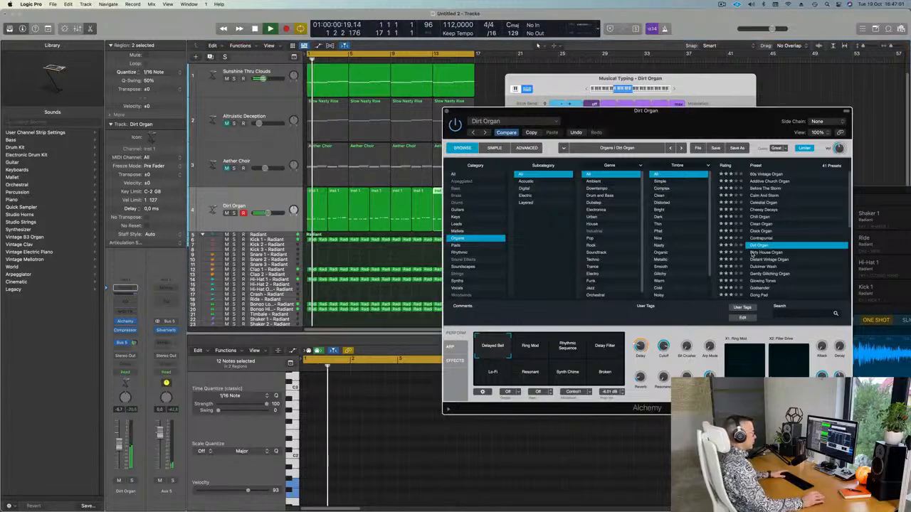
left_click(752, 253)
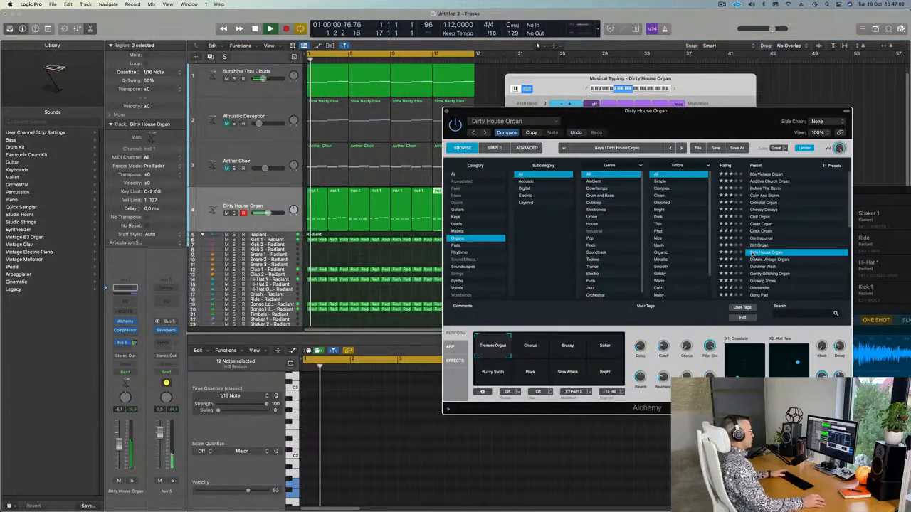
left_click(763, 259)
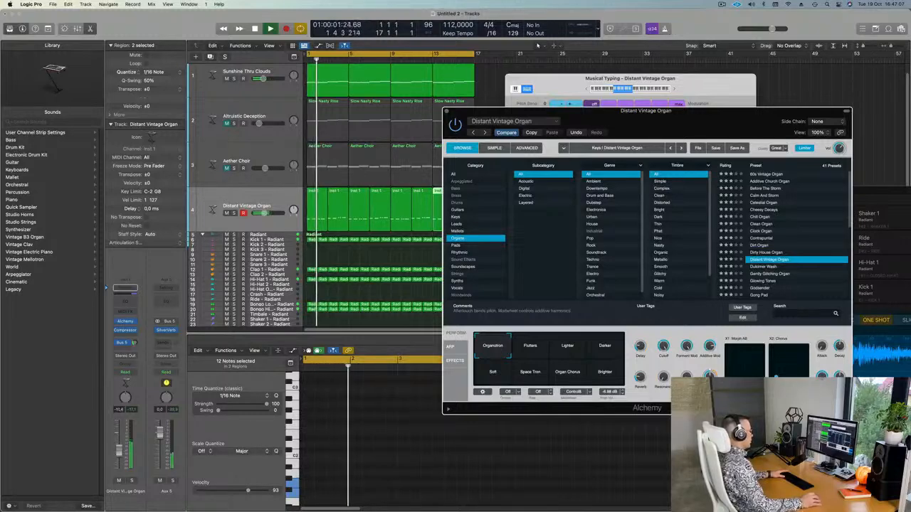
Load Alchemy's Godsender preset, set the track volume to about -9.6 dB, and move the plug-in window clear of the regions.
scroll(809, 251, "down", 2)
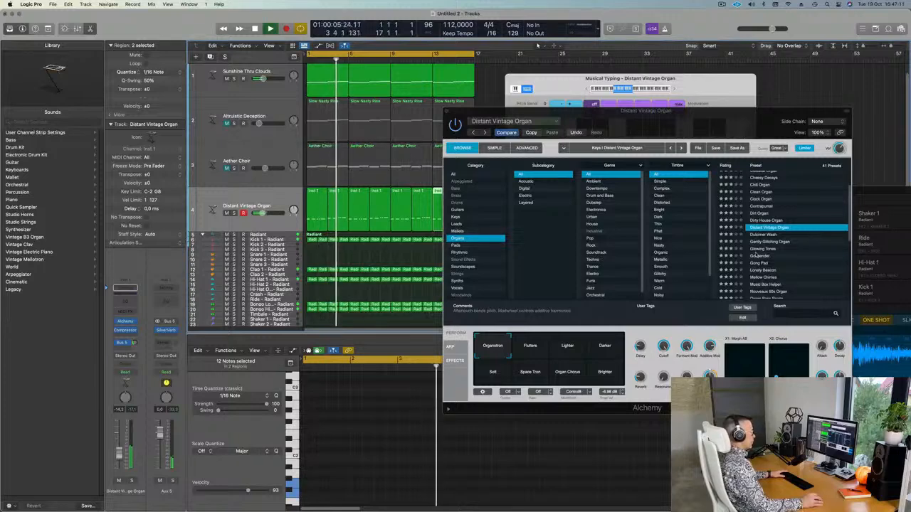
left_click(830, 255)
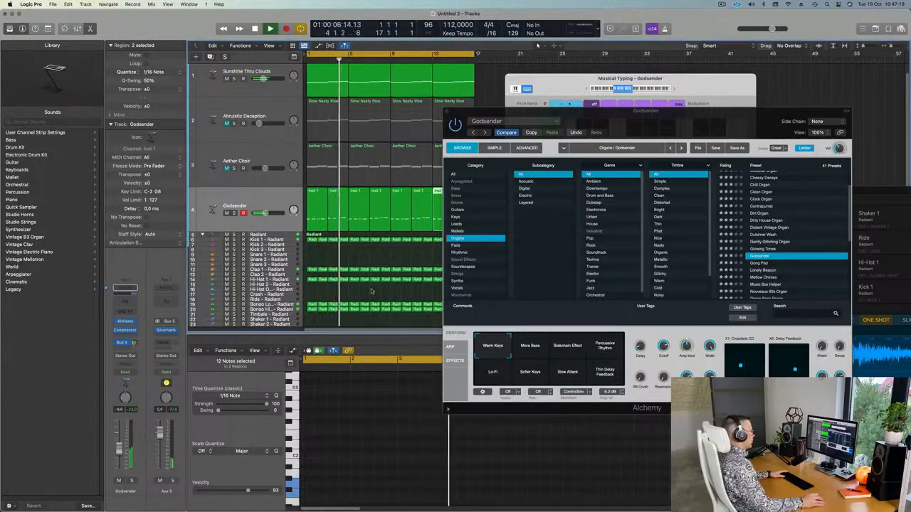
left_click_drag(588, 118, 683, 137)
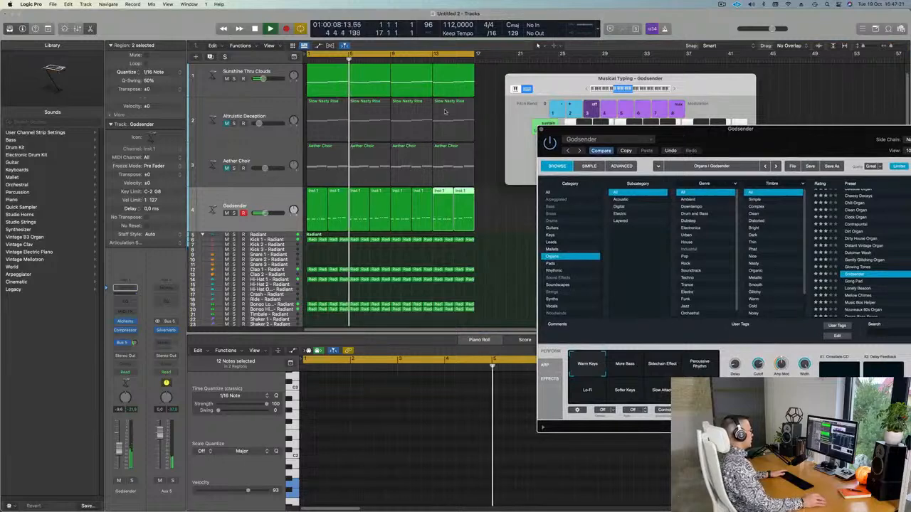
Compare the first Sunshine Thru Clouds pad region's notes with those of the first two organ regions in the Piano Roll during playback.
left_click(328, 80)
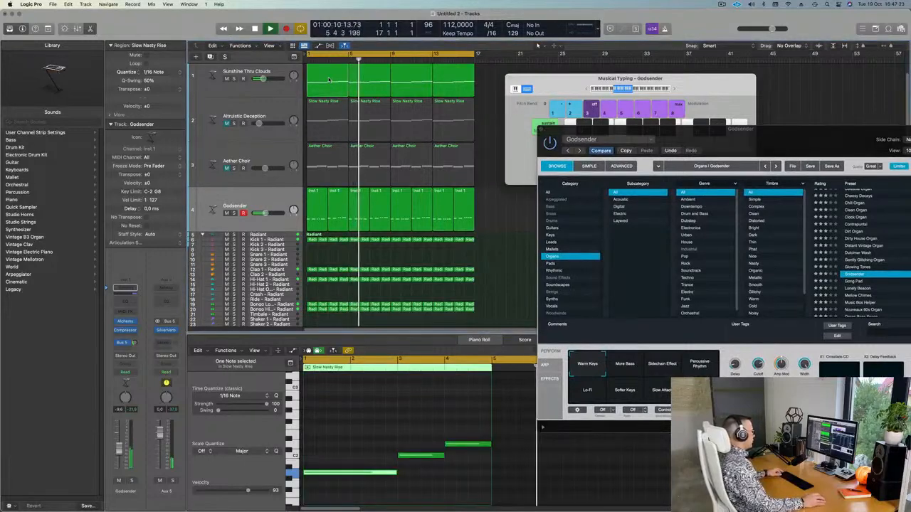
left_click(315, 204)
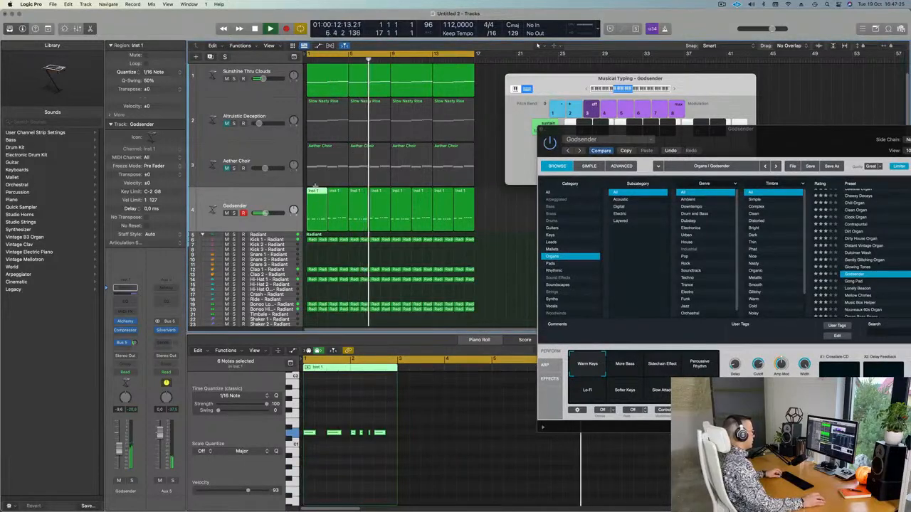
left_click(328, 82)
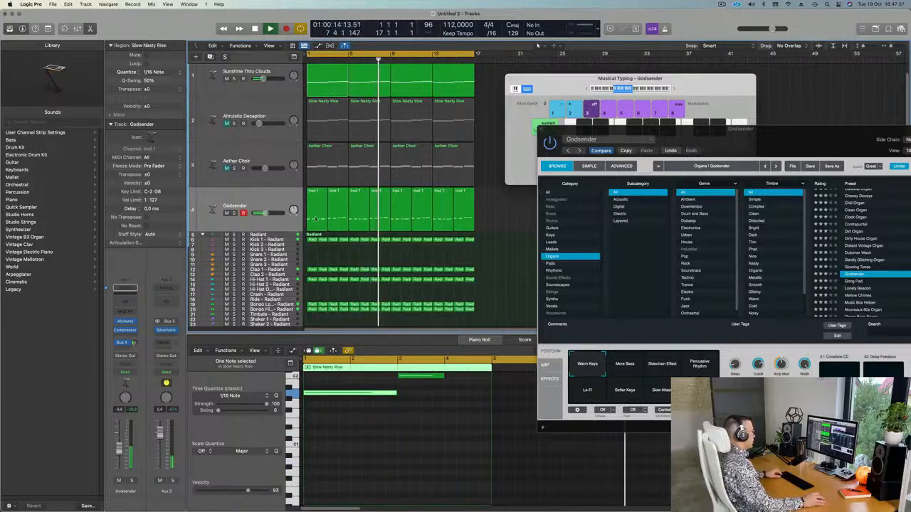
left_click_drag(329, 191, 334, 75)
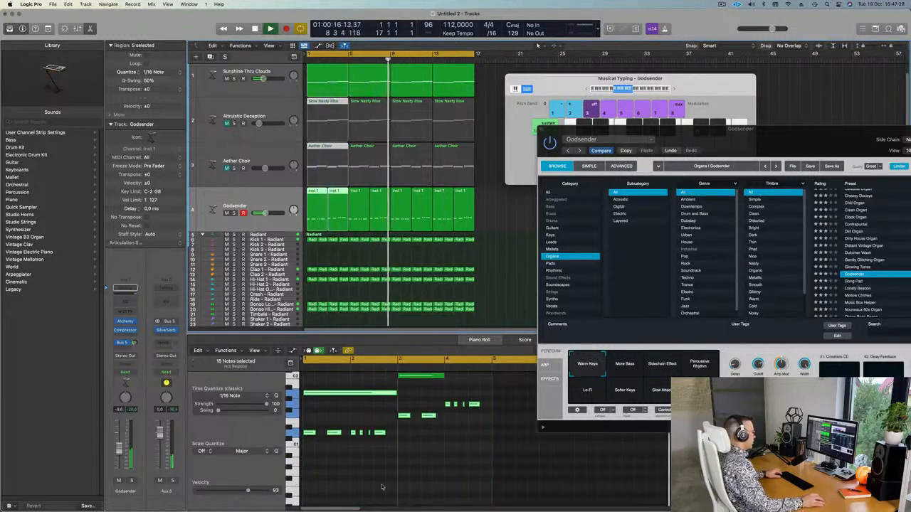
scroll(417, 453, "up", 2)
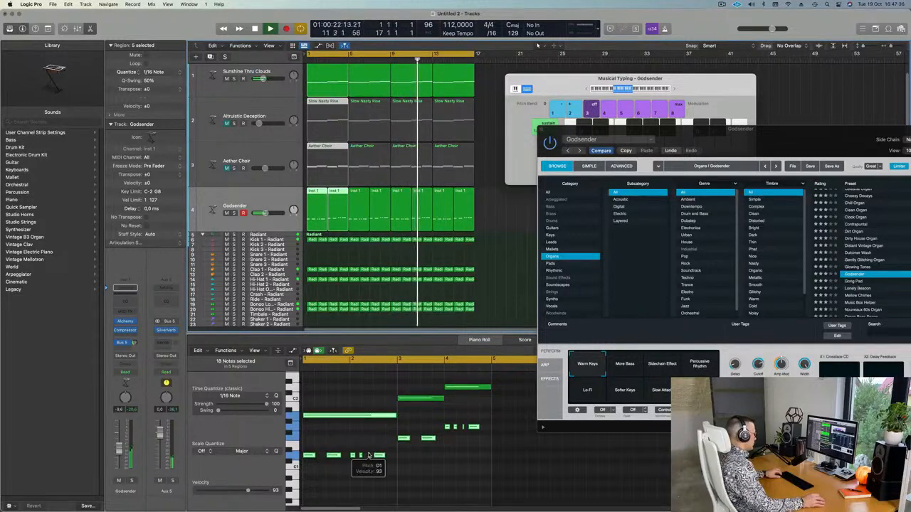
scroll(411, 456, "up", 2)
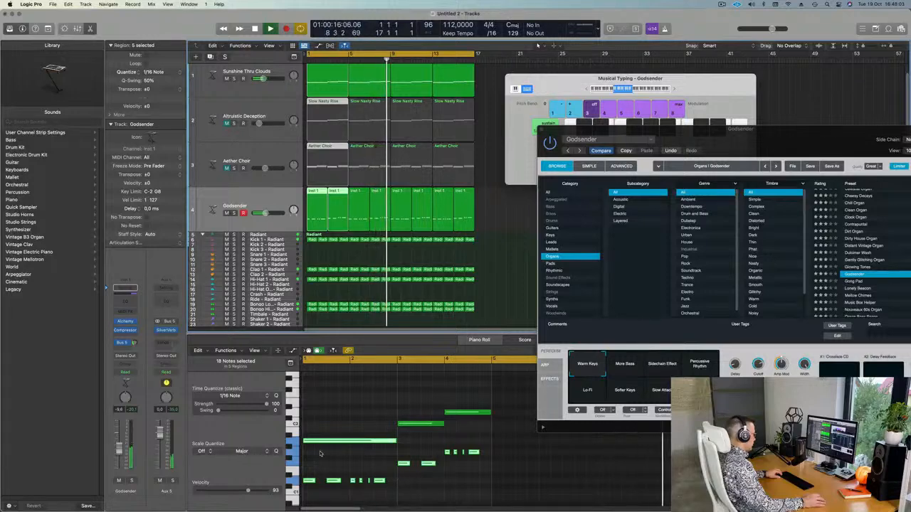
scroll(331, 457, "down", 2)
scroll(331, 458, "down", 1)
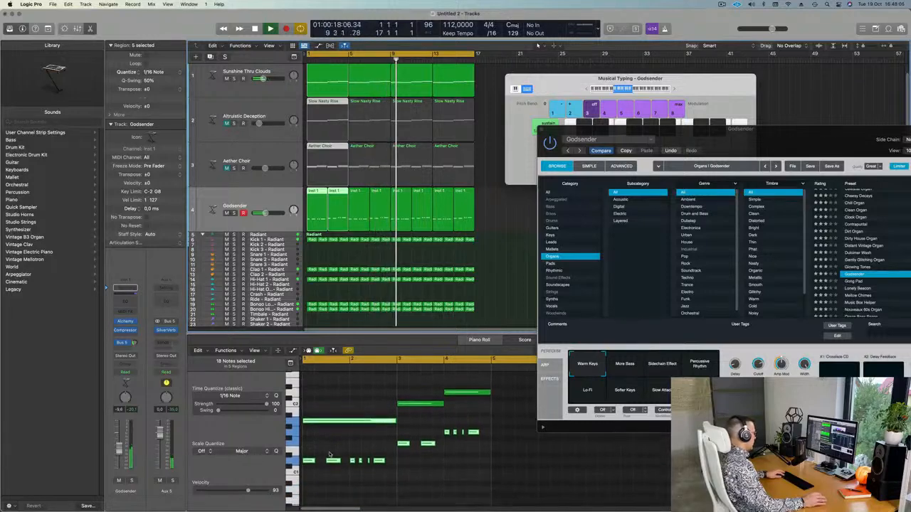
Stop playback and transpose all notes of the first two organ regions down five semitones.
key("space")
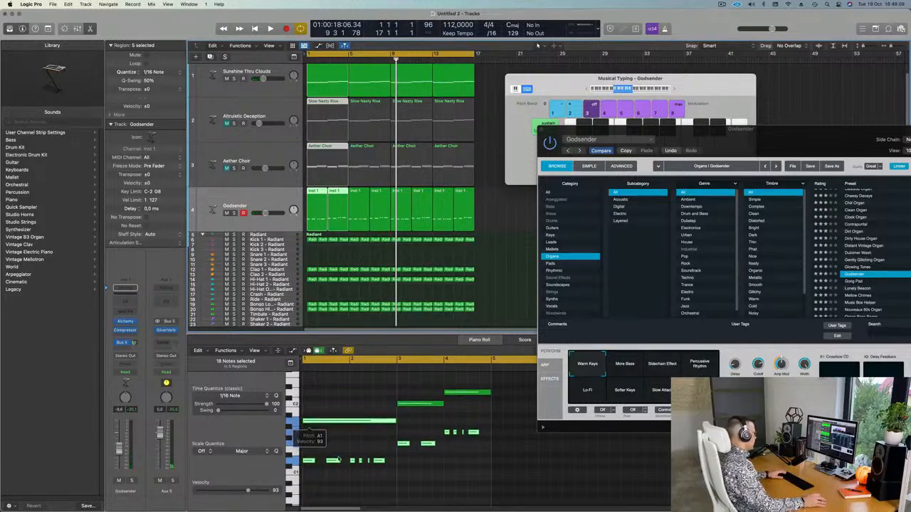
left_click_drag(304, 429, 479, 480)
key("alt+Down")
key("alt+Down")
key("alt+Down")
key("alt+Down")
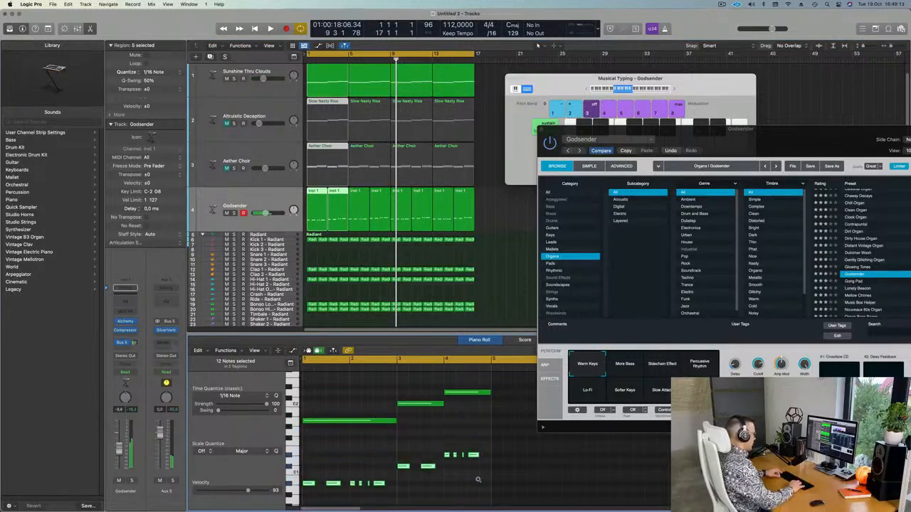
key("alt+Down")
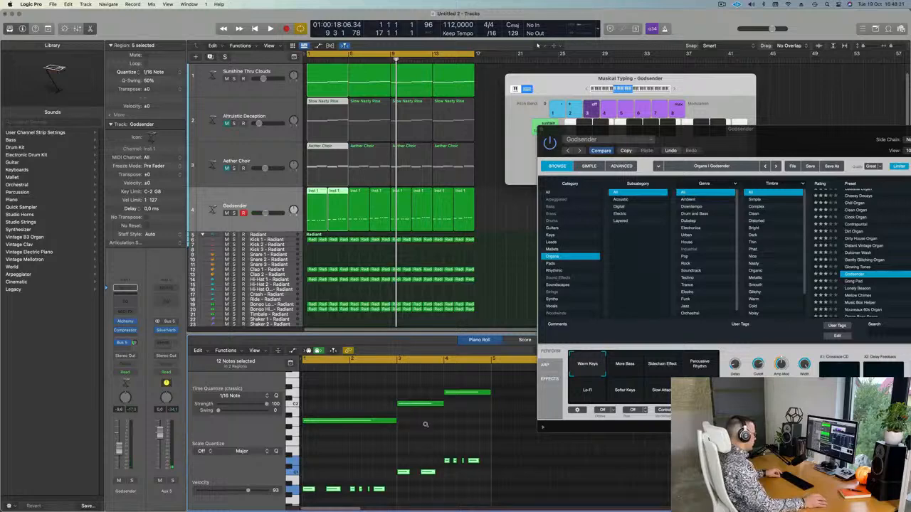
Replay from the start and delete the six organ regions between bars 5 and 17.
key("Return")
key("space")
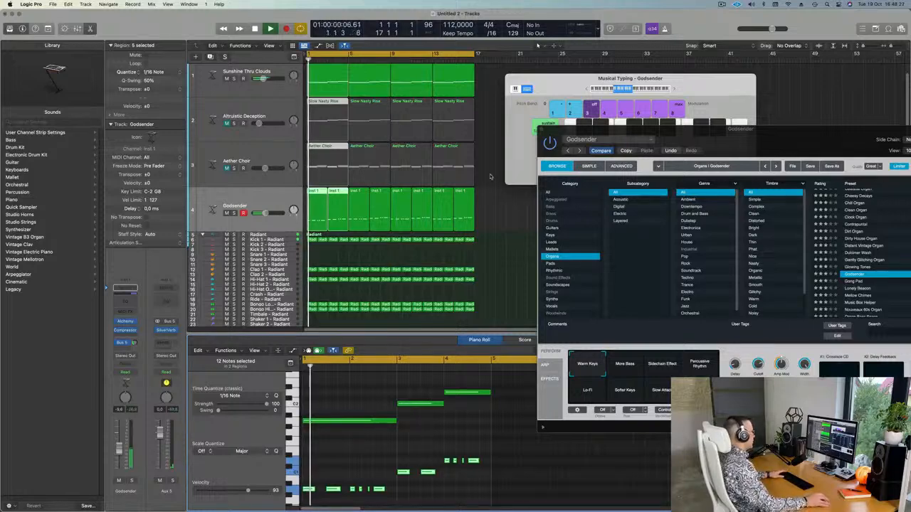
left_click(503, 220)
left_click_drag(503, 220, 356, 205)
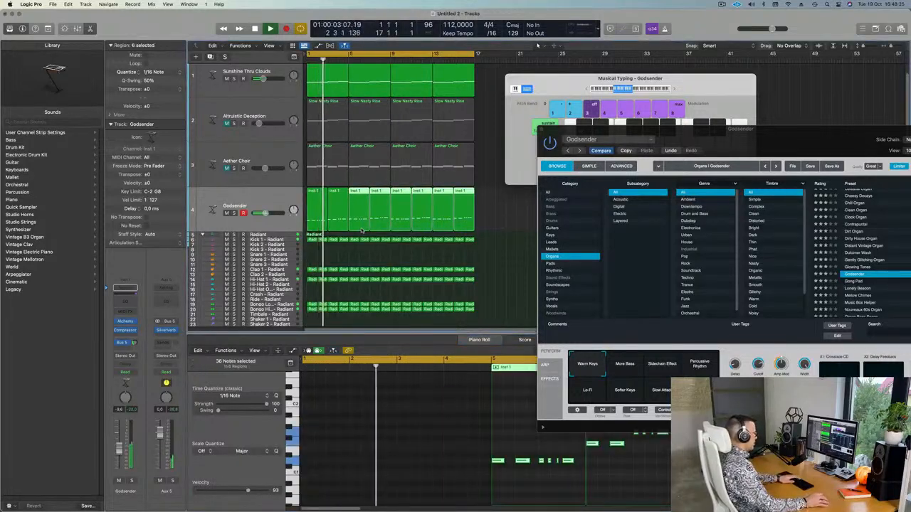
key("Delete")
Briefly solo the organ track, solo the Sunshine Thru Clouds track, and replay the full mix from the start.
left_click(234, 213)
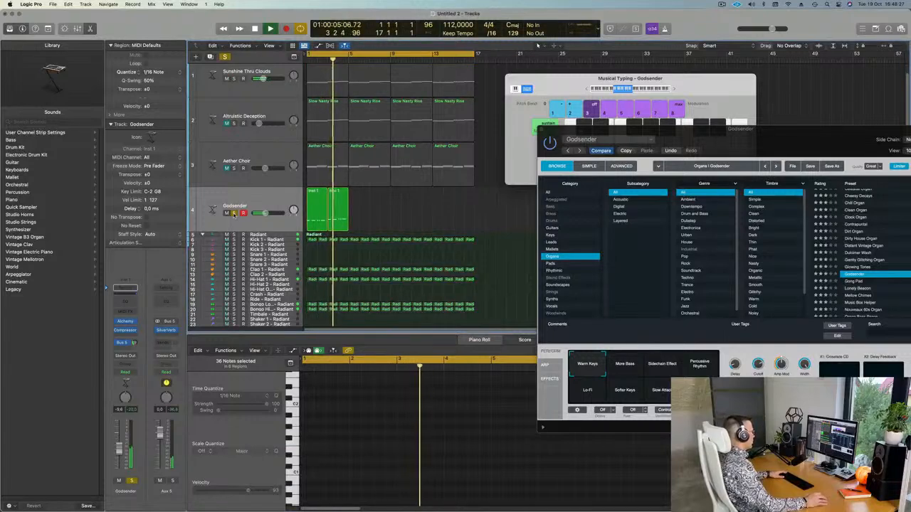
left_click(234, 213)
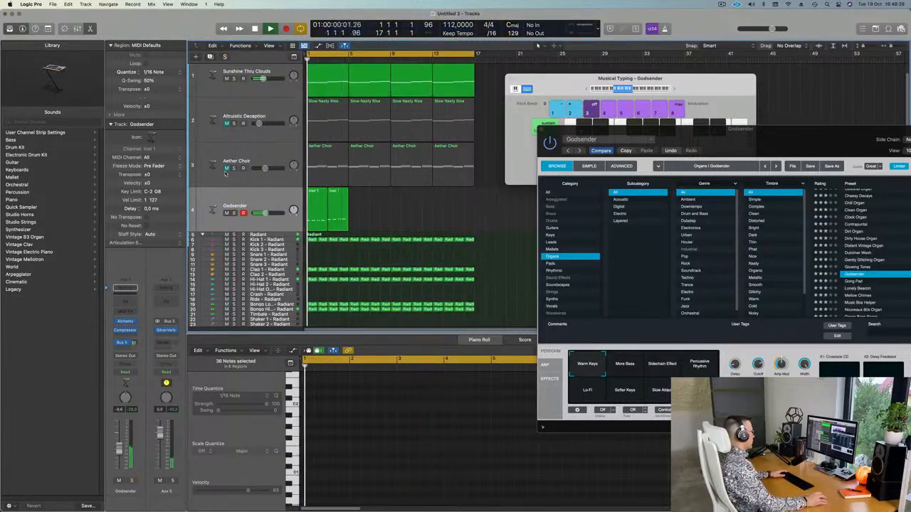
key("Return")
left_click(234, 79)
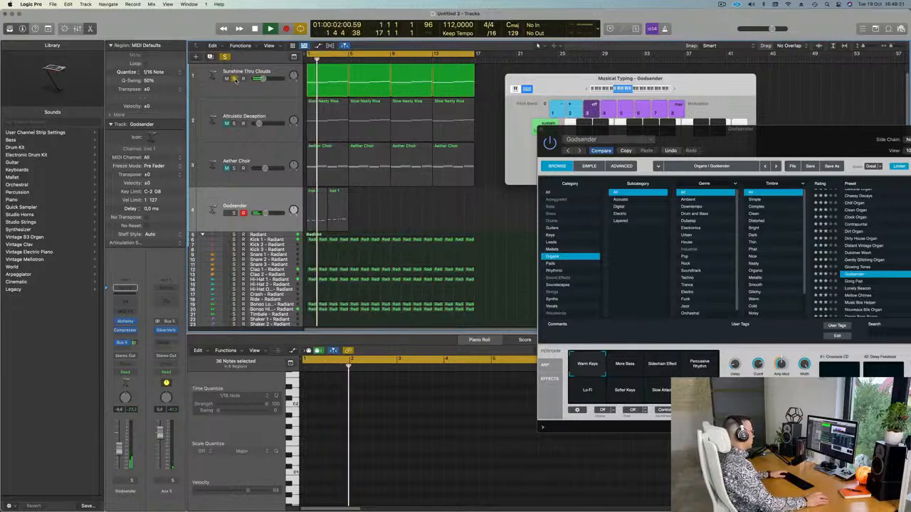
left_click(234, 79)
key("space")
key("Return")
key("space")
Set the organ track's volume to about -9.0 dB and repeat its two regions three times up to bar 17.
left_click(248, 198)
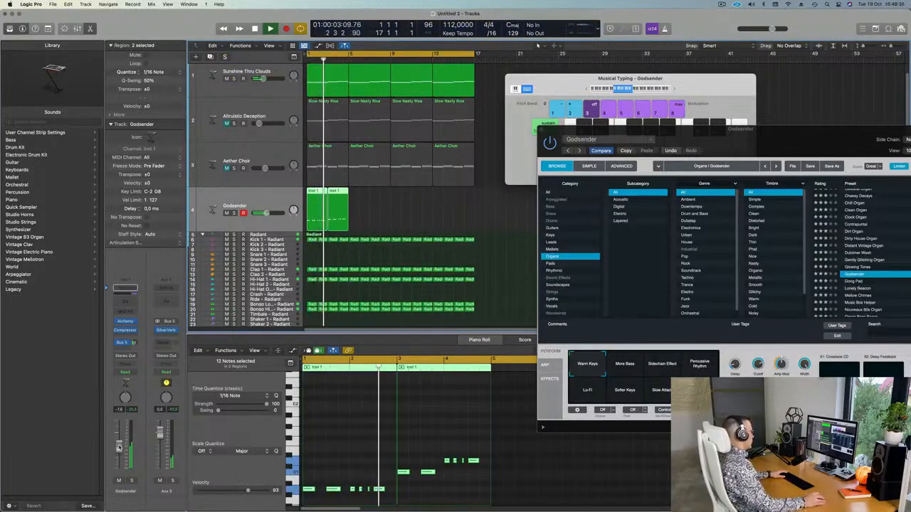
left_click_drag(640, 158, 661, 195)
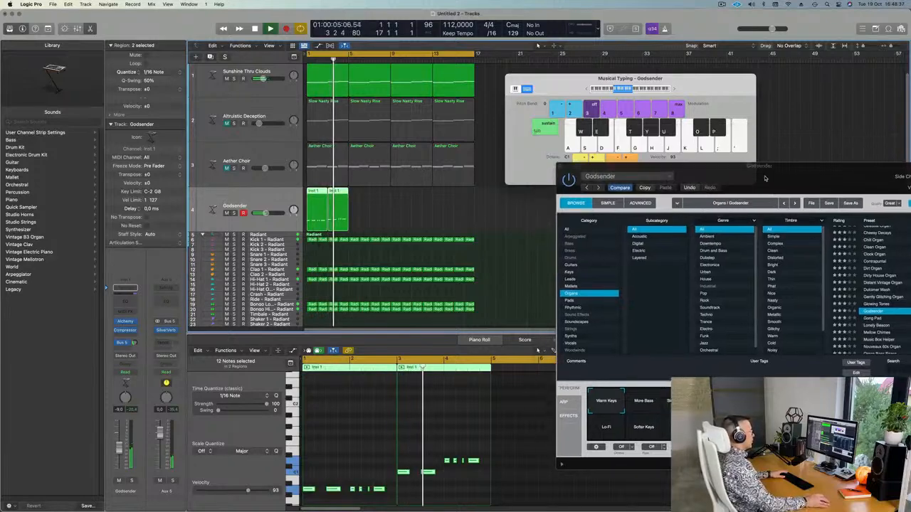
left_click(318, 216)
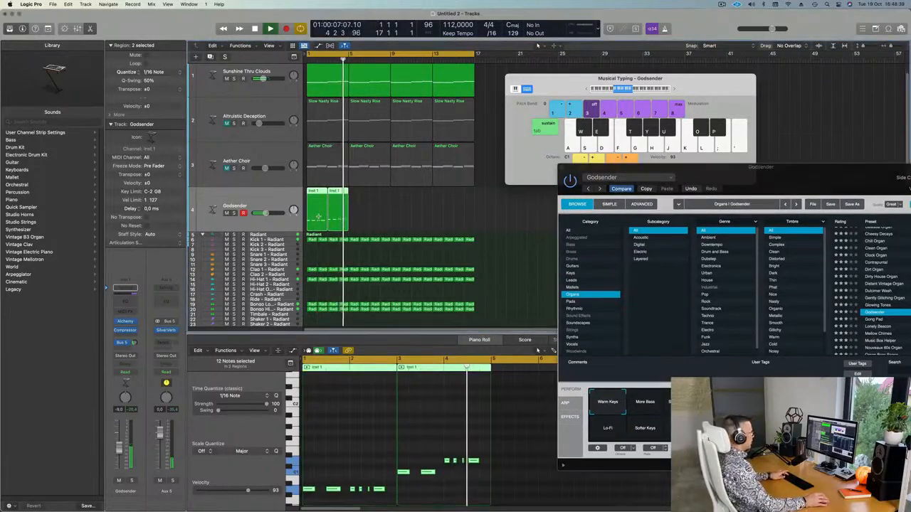
key("super+r")
key("super+r")
key("super+r")
Replay from the start, unmute the Altruistic Deception track, and lower its volume slightly.
key("Return")
left_click(226, 123)
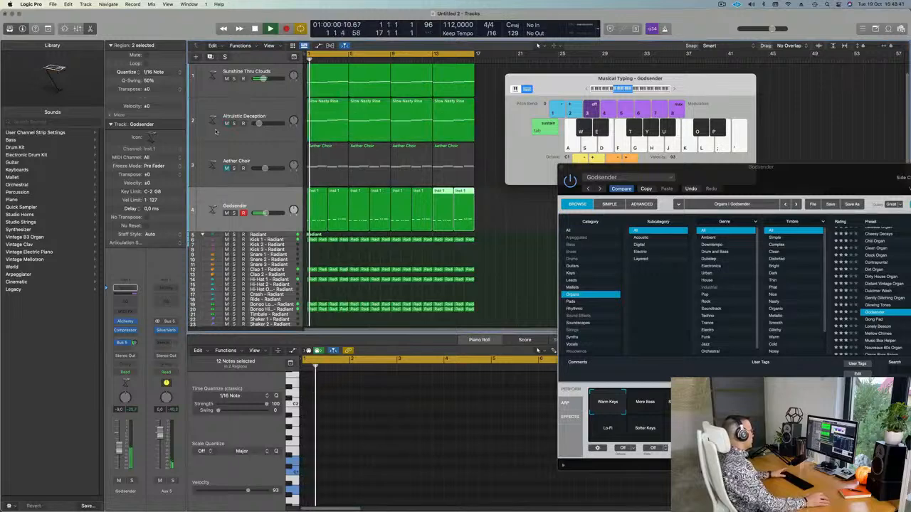
left_click_drag(259, 124, 256, 123)
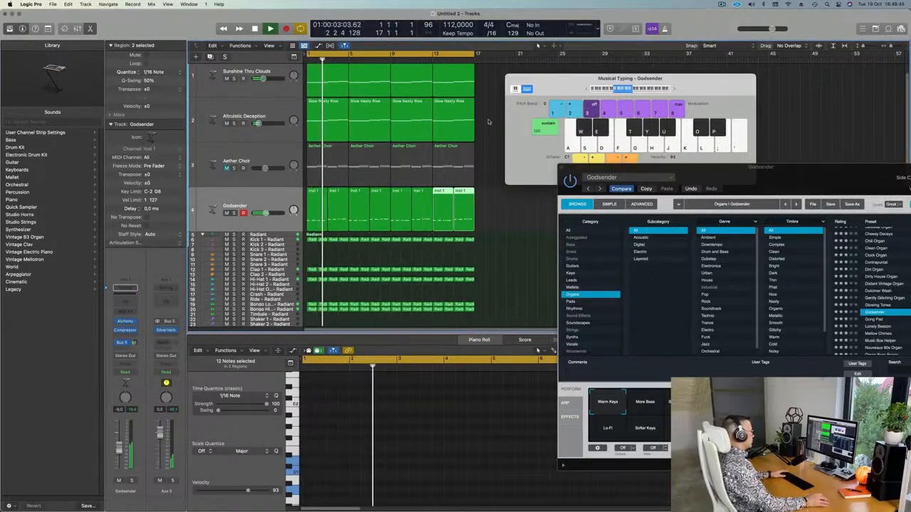
Try all notes of the four Altruistic Deception regions one octave lower and replay from the start.
left_click_drag(489, 120, 341, 124)
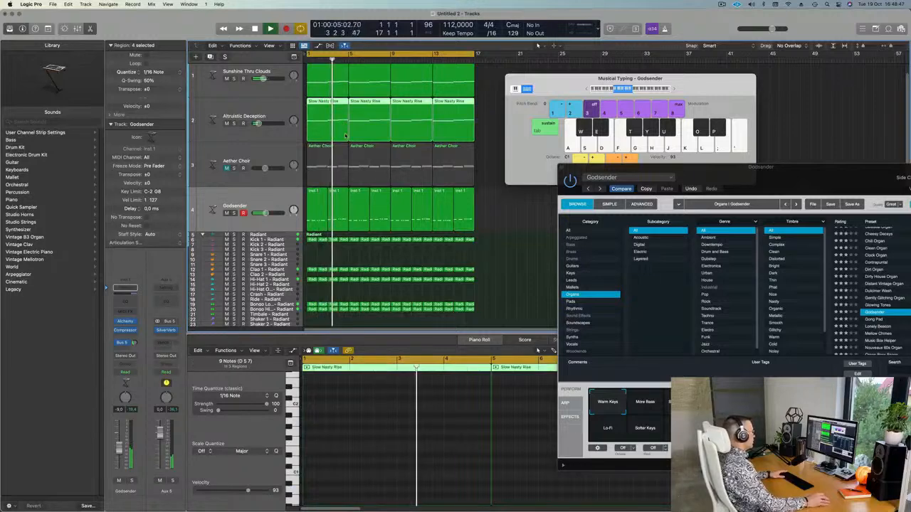
double_click(330, 103)
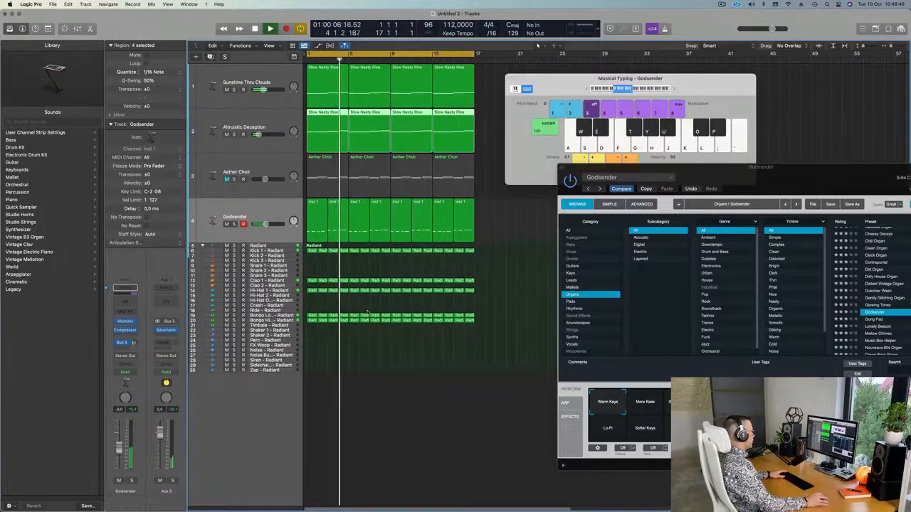
double_click(329, 112)
left_click(365, 403)
key("super+a")
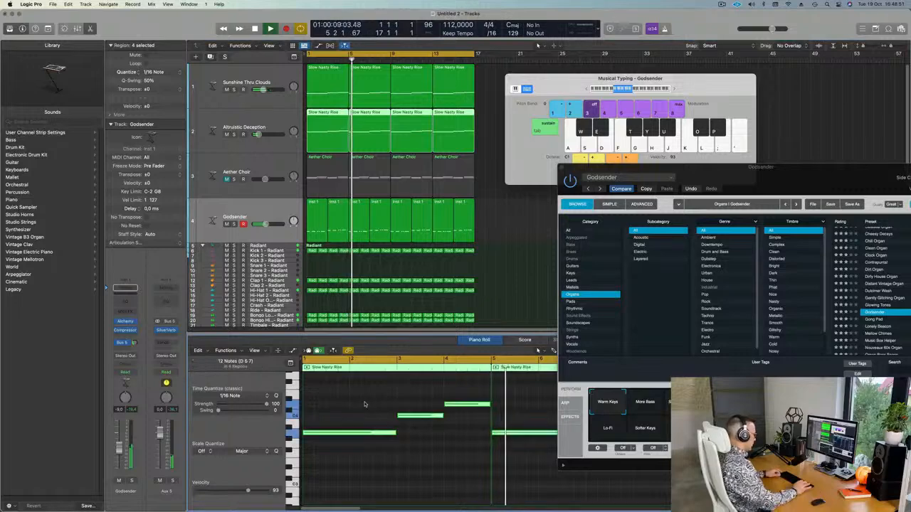
key("alt+shift+Down")
key("Return")
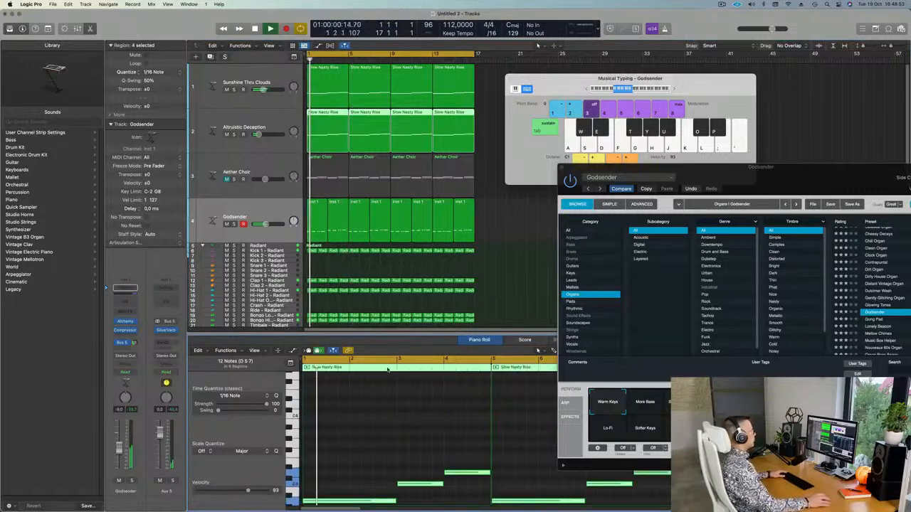
Rearrange the Musical Typing and Godsender windows, and open the Altruistic Deception track's Alchemy instrument.
left_click_drag(617, 78, 744, 59)
left_click_drag(711, 168, 612, 130)
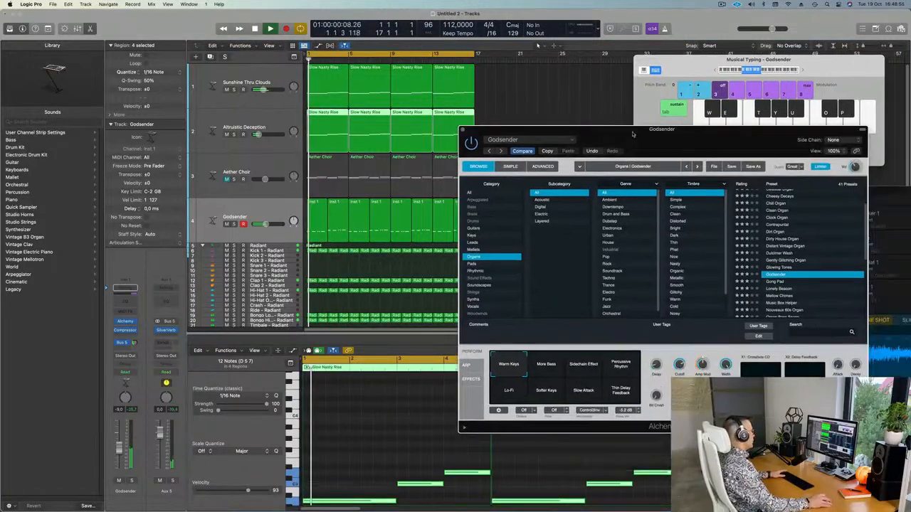
left_click(281, 122)
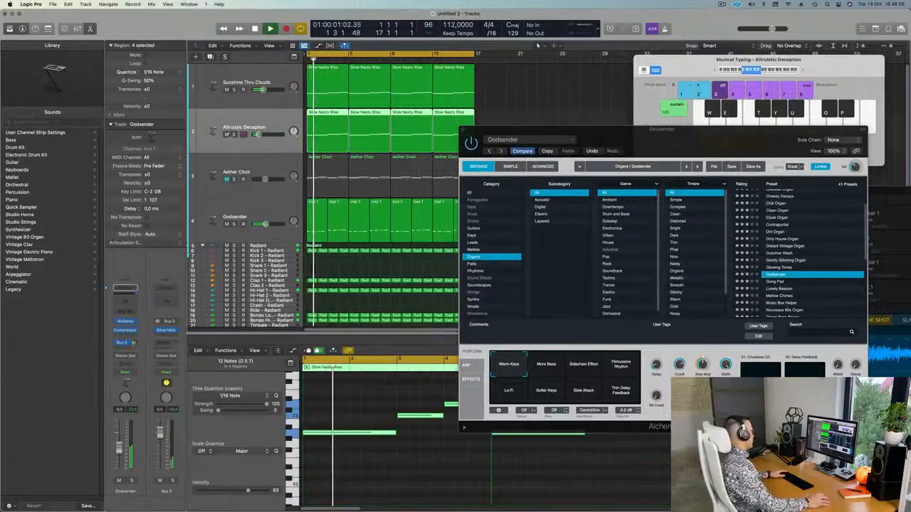
left_click(126, 322)
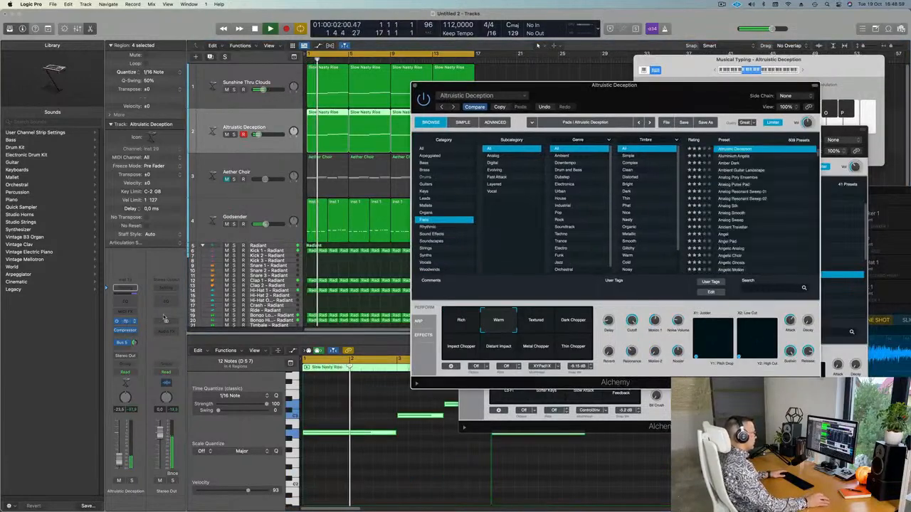
key("space")
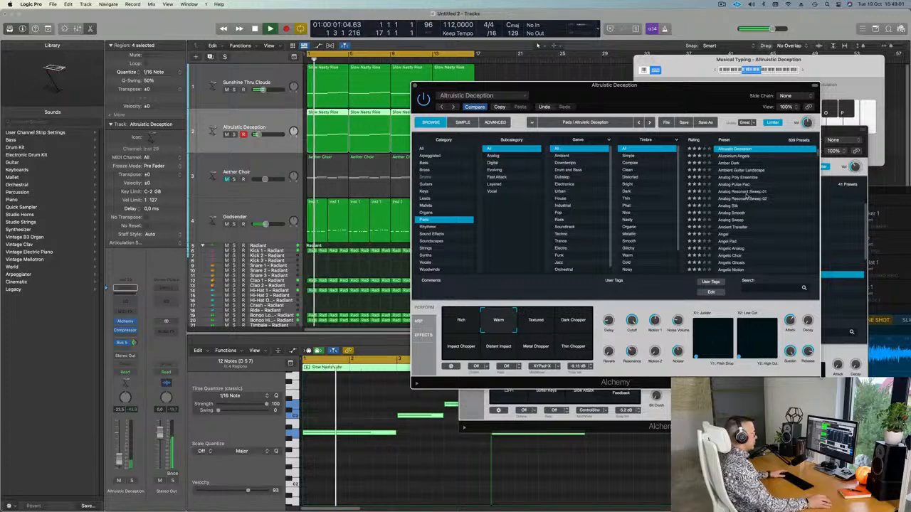
Audition Alchemy's Analog Resonant Sweep 01 and Analog Silk pad presets on the second pad track.
left_click(761, 191)
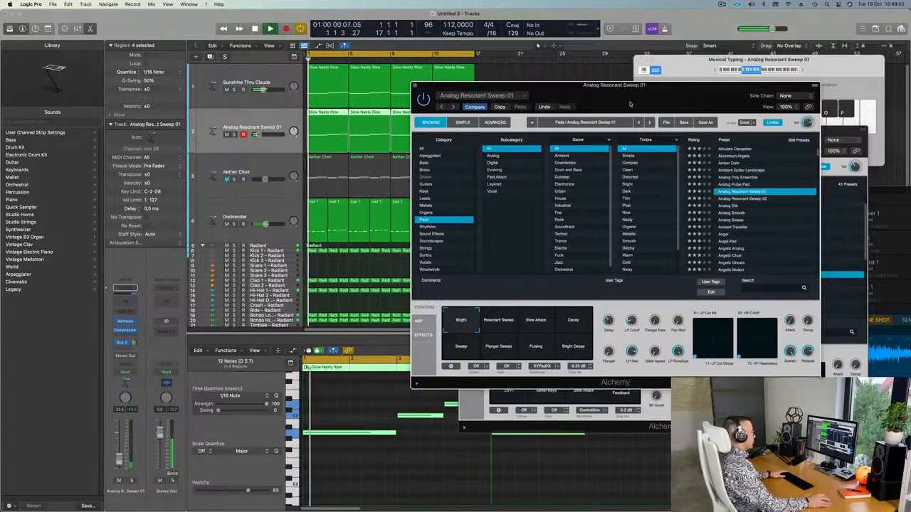
mouse_move(629, 103)
left_mouse_down()
mouse_move(646, 95)
mouse_move(621, 94)
mouse_move(645, 96)
mouse_move(612, 108)
left_mouse_up()
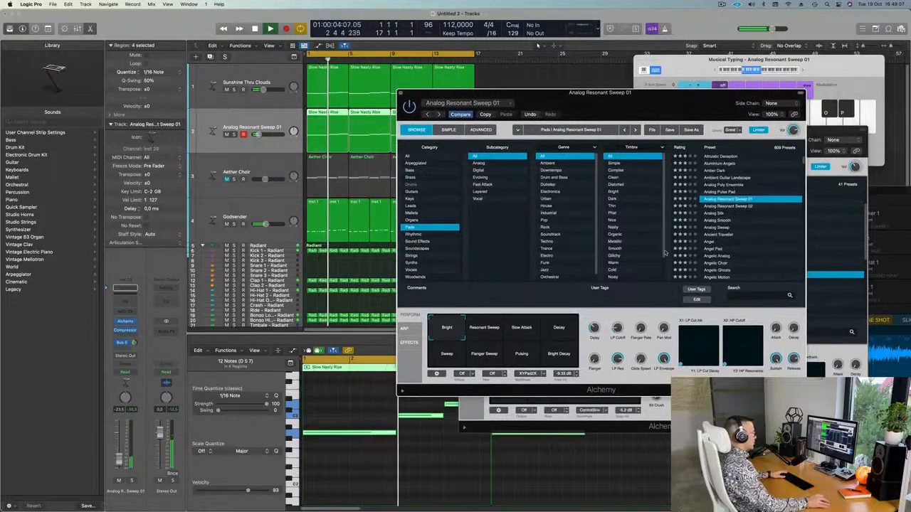
left_click(715, 212)
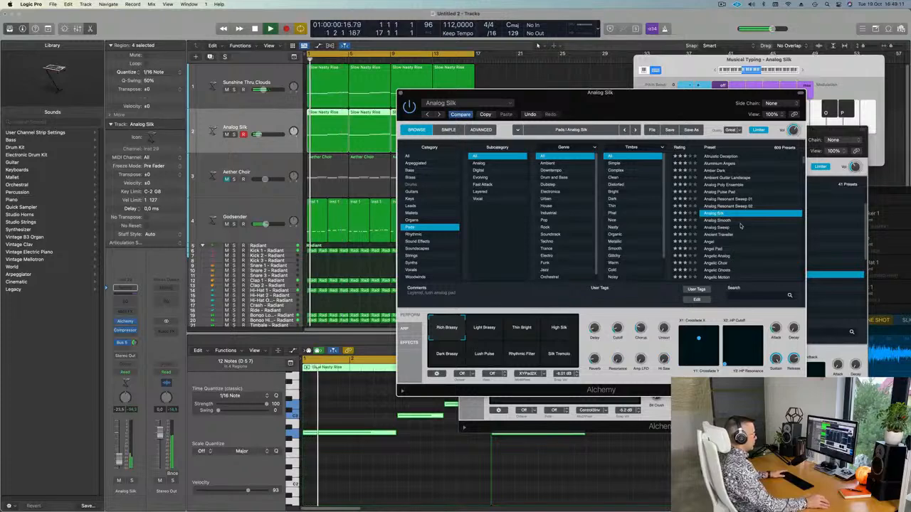
scroll(775, 226, "down", 3)
scroll(758, 225, "down", 2)
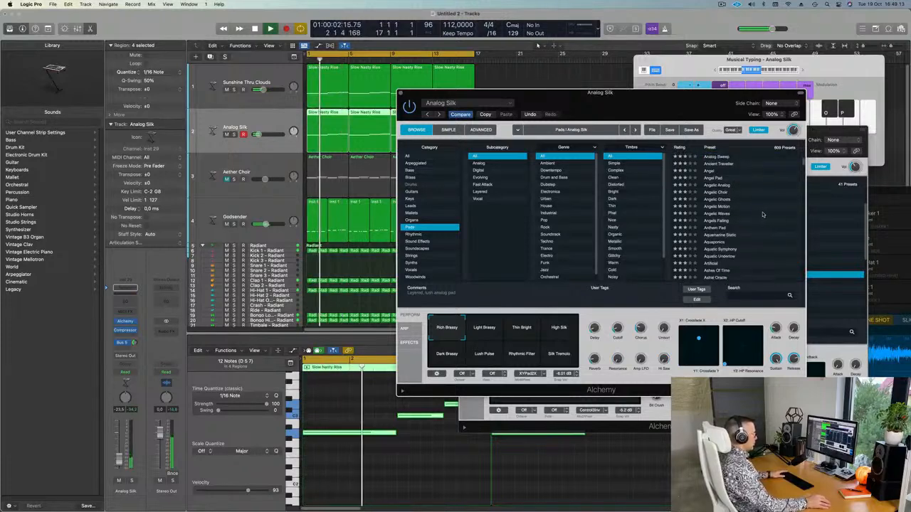
Try the Anthem Pad preset on the second pad track and load Aquatic Symphony in its place.
left_click(718, 229)
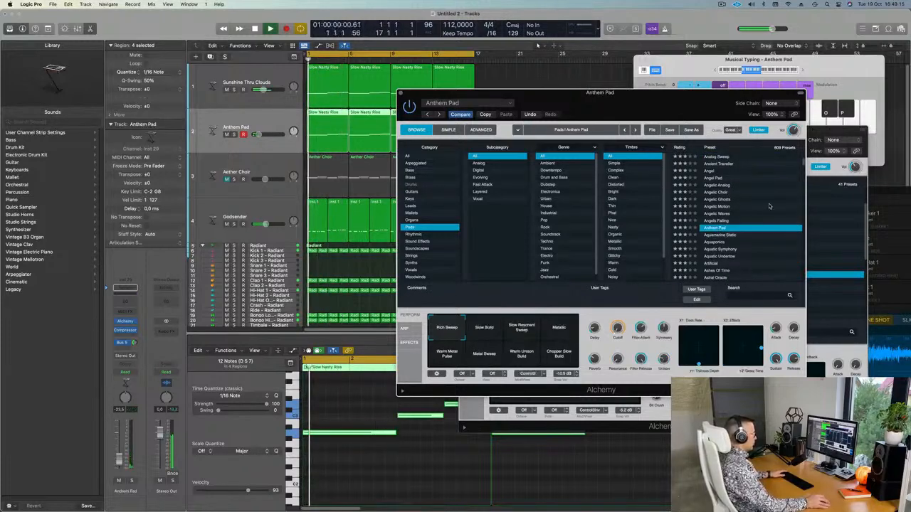
scroll(769, 207, "down", 1)
scroll(769, 207, "down", 3)
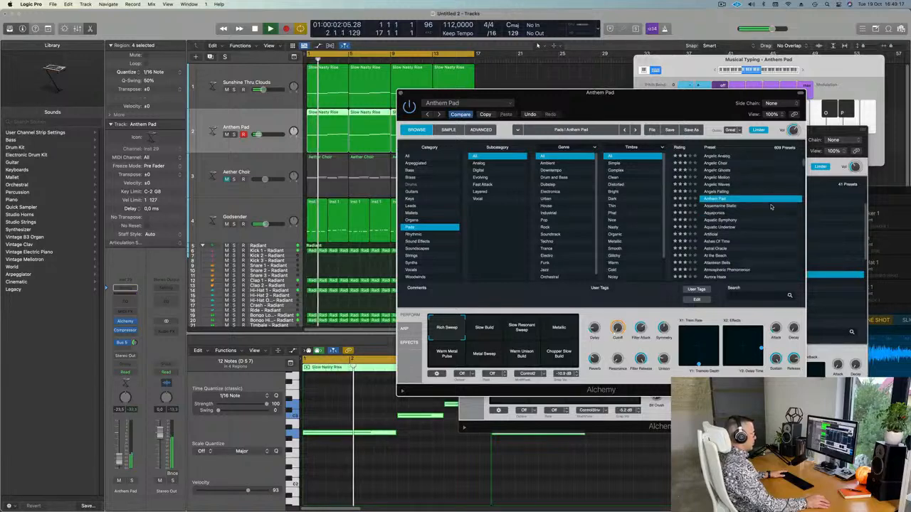
left_click(727, 213)
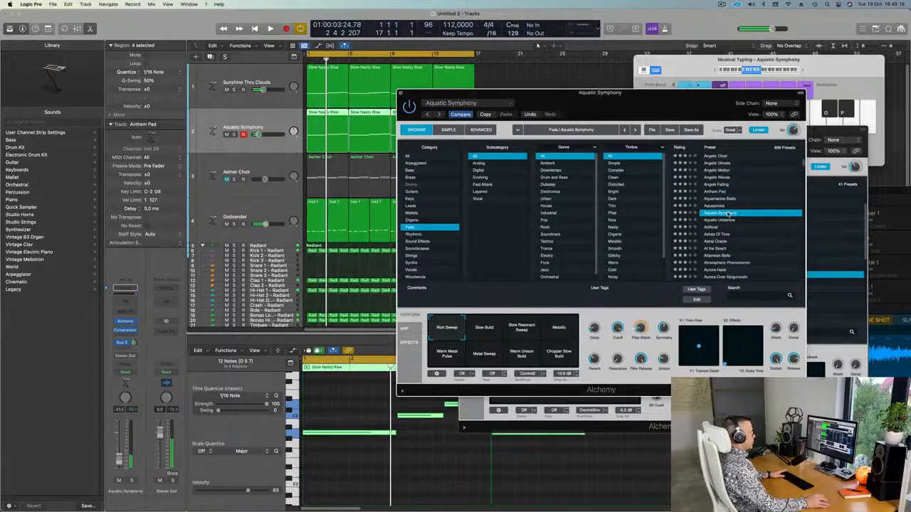
Load the Astral Oracle preset on the second pad track, browse further pads and replay from the start.
scroll(760, 214, "down", 2)
scroll(761, 215, "down", 1)
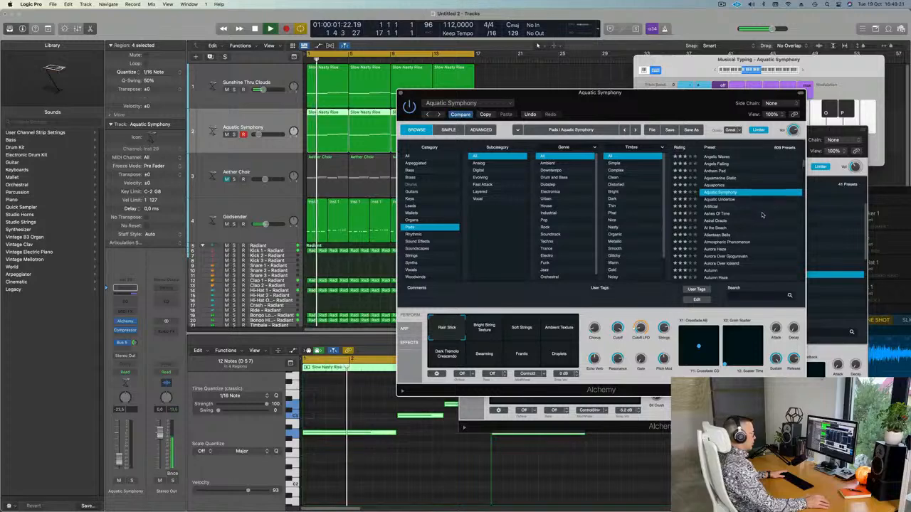
left_click(718, 222)
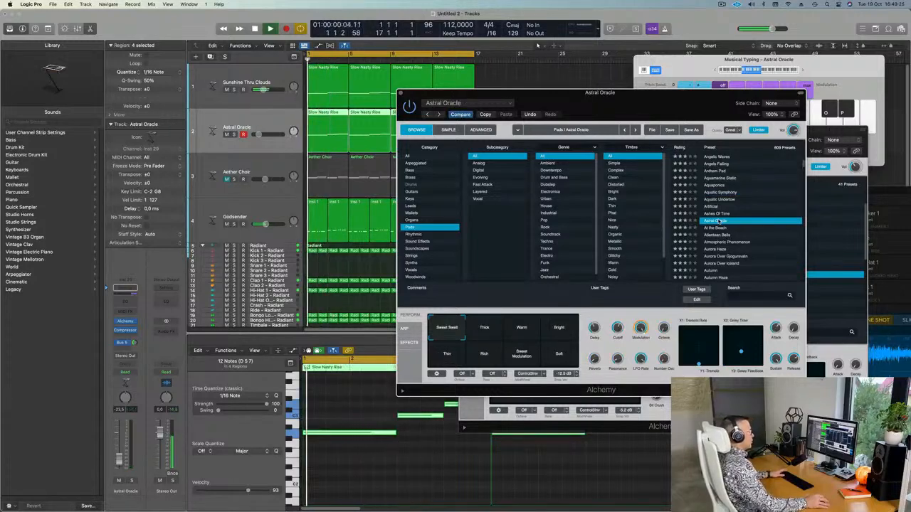
left_click_drag(638, 116, 702, 80)
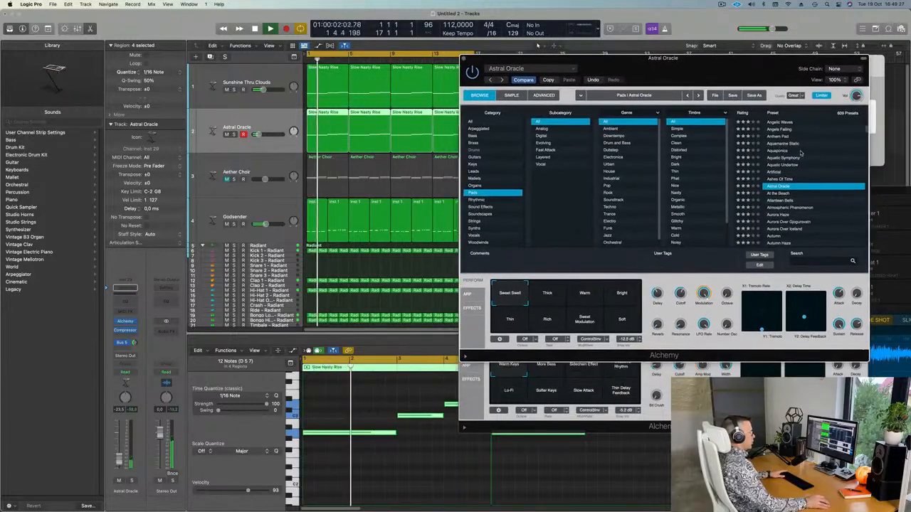
scroll(800, 153, "down", 2)
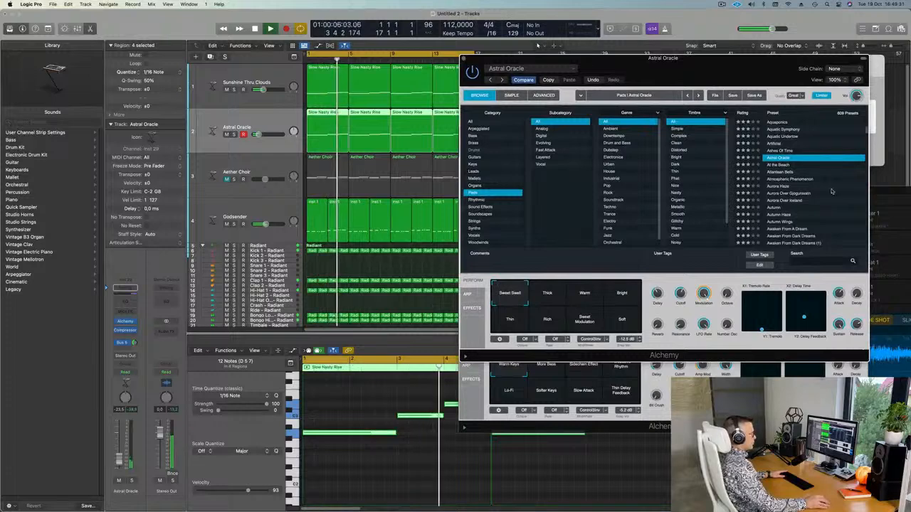
scroll(831, 190, "down", 2)
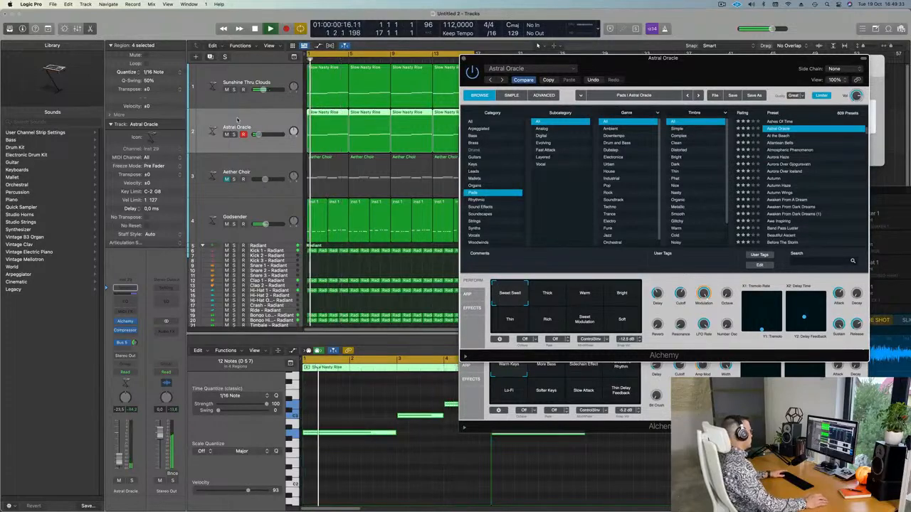
key("Return")
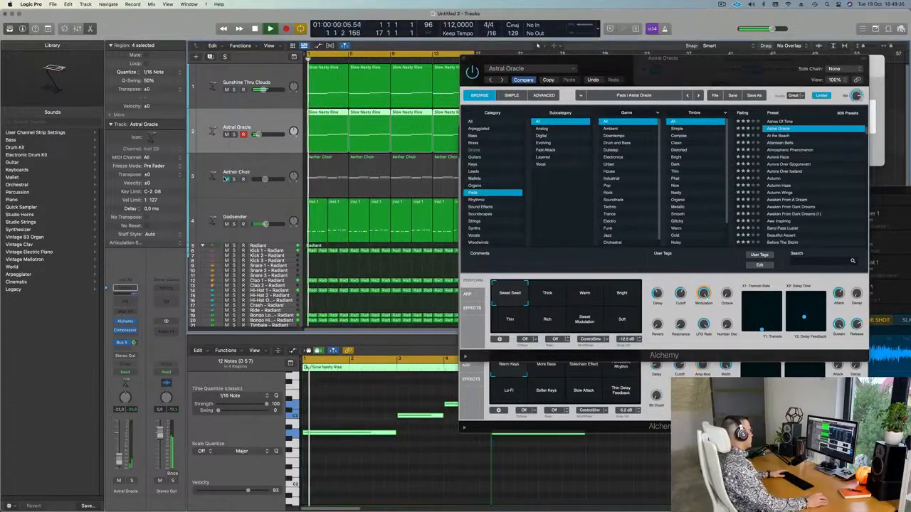
Unmute and select the Aether Choir track, and close the Astral Oracle and Godsender instrument windows.
left_click(227, 180)
key("Return")
left_click(269, 160)
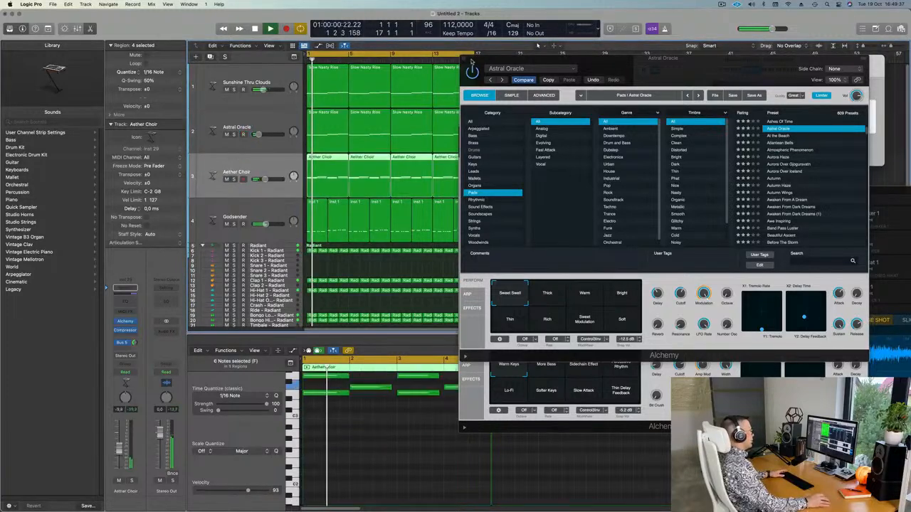
left_click(464, 59)
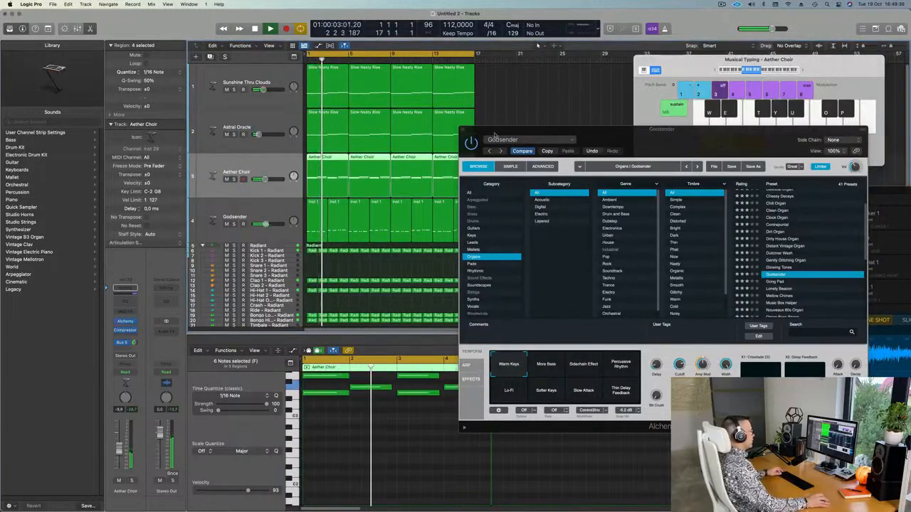
left_click_drag(472, 129, 452, 128)
left_click(443, 128)
Repeat all regions once so the arrangement extends to bar 33, and replay from the start.
key("super+Left")
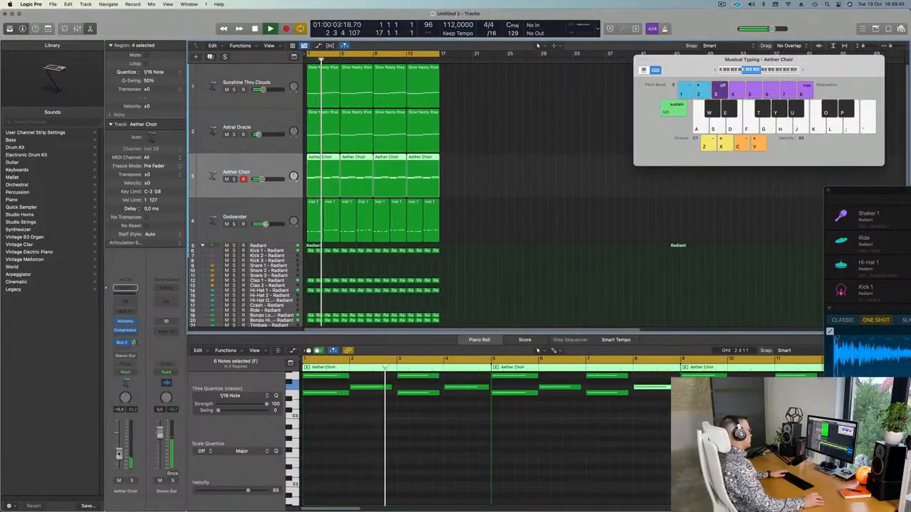
key("super+Left")
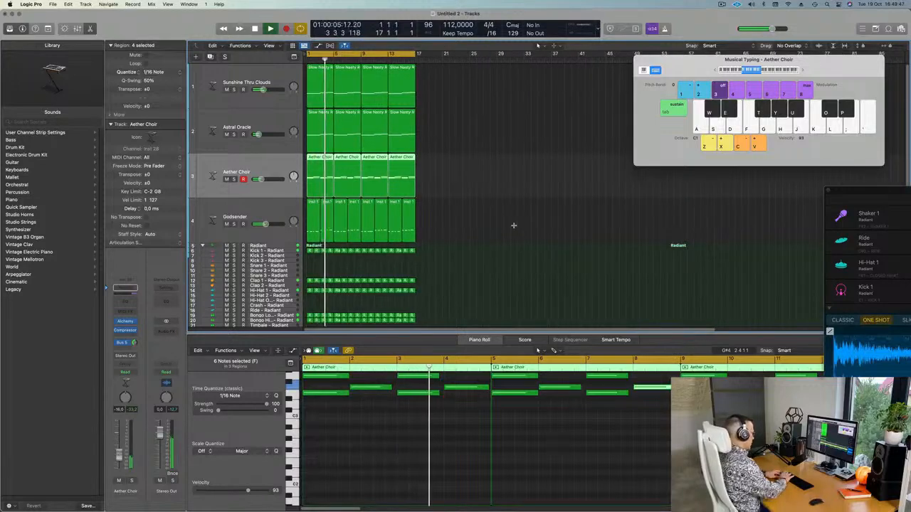
key("super+a")
key("super+r")
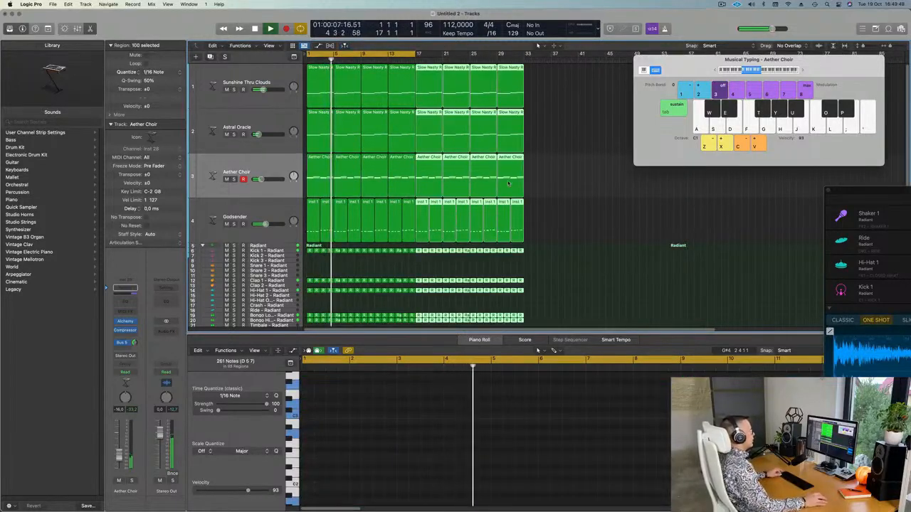
key("Return")
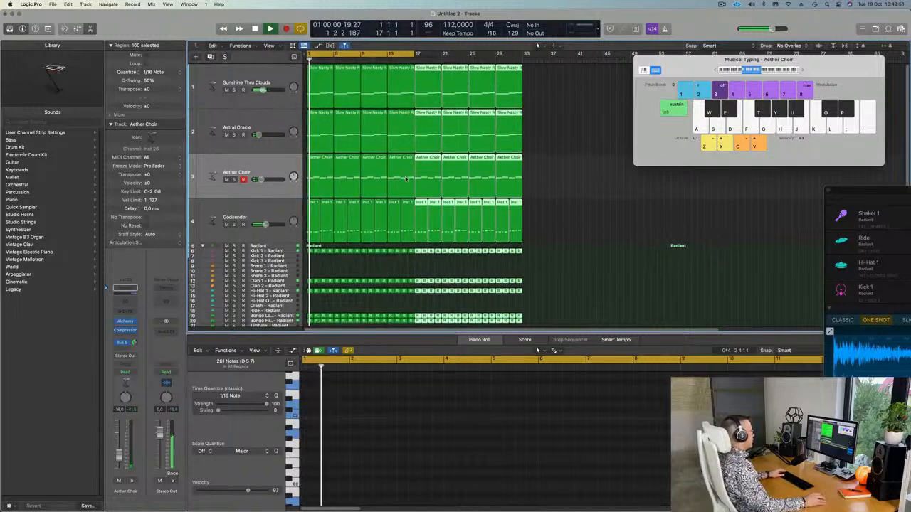
Copy the first Kick 1 region onto the Shaker 1 track at bar 1.
scroll(358, 212, "down", 1)
scroll(358, 211, "down", 4)
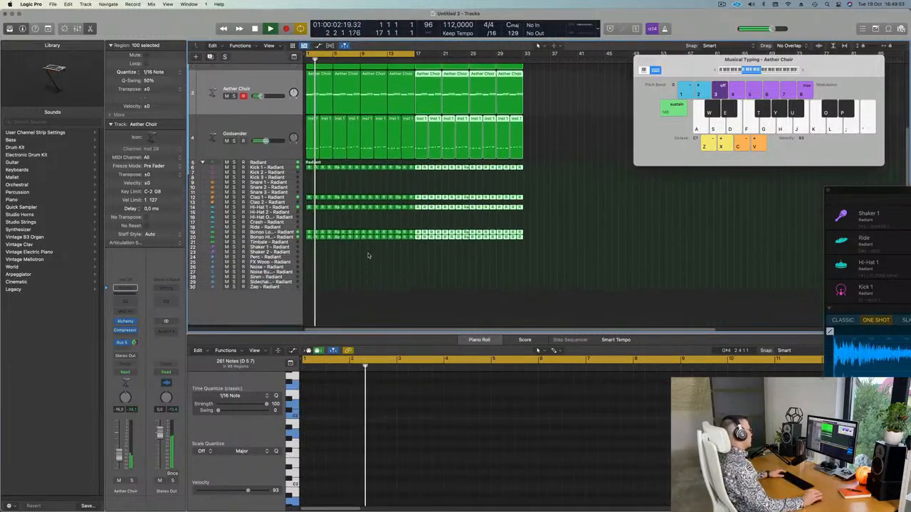
key("super+Right")
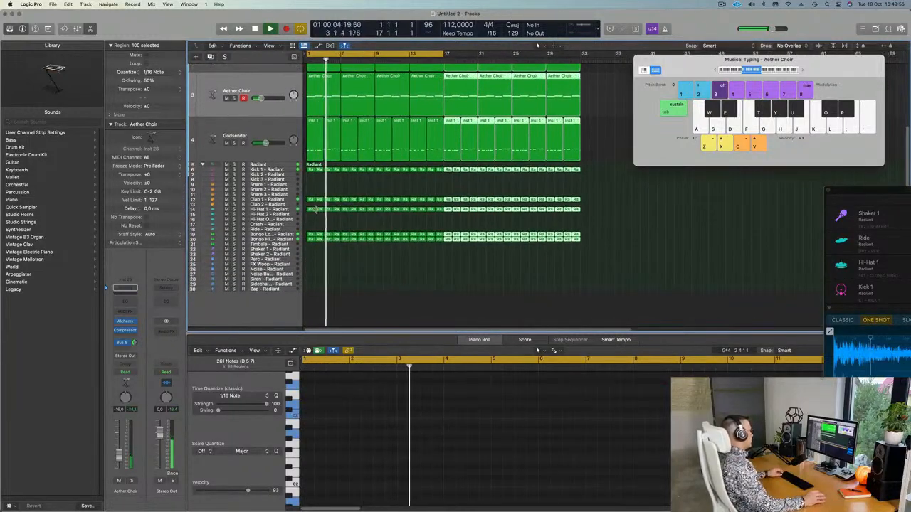
left_click(311, 169)
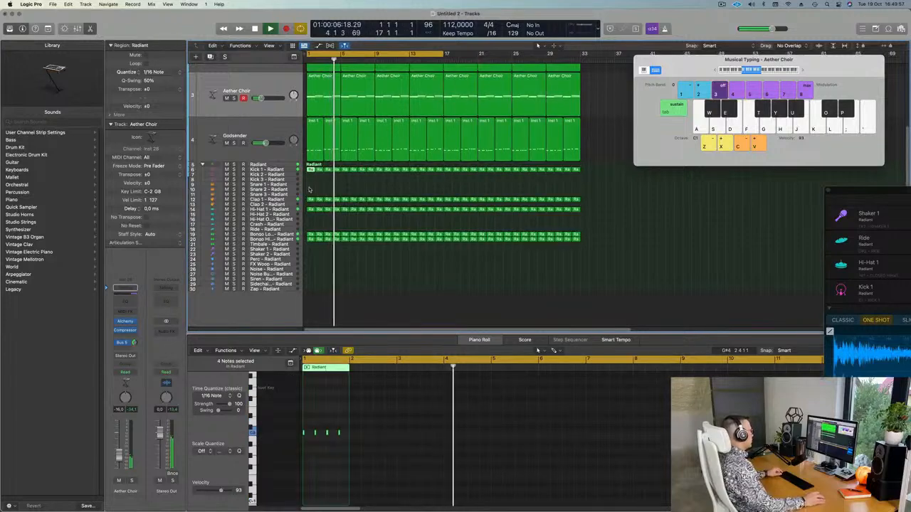
left_click_drag(310, 190, 311, 251)
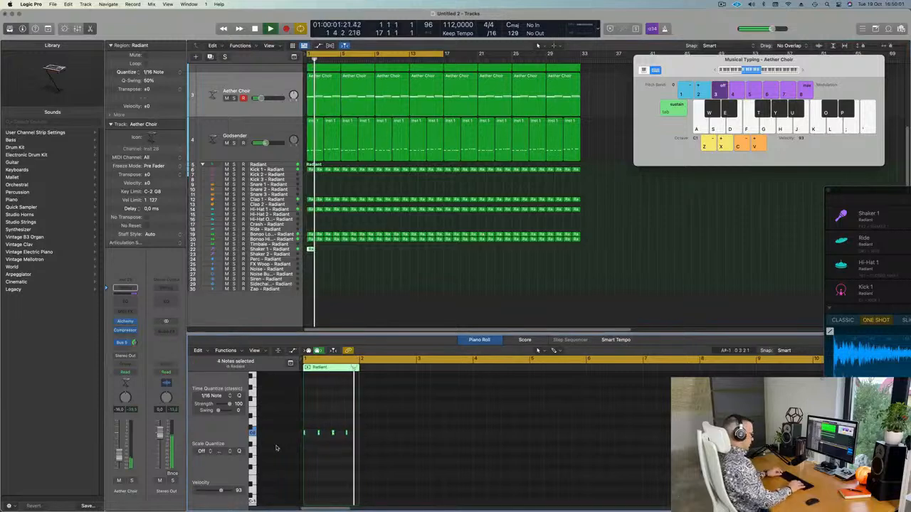
Duplicate the notes inside the one-bar Shaker 1 region to fill it with a continuous sixteenth-note pattern.
key("Return")
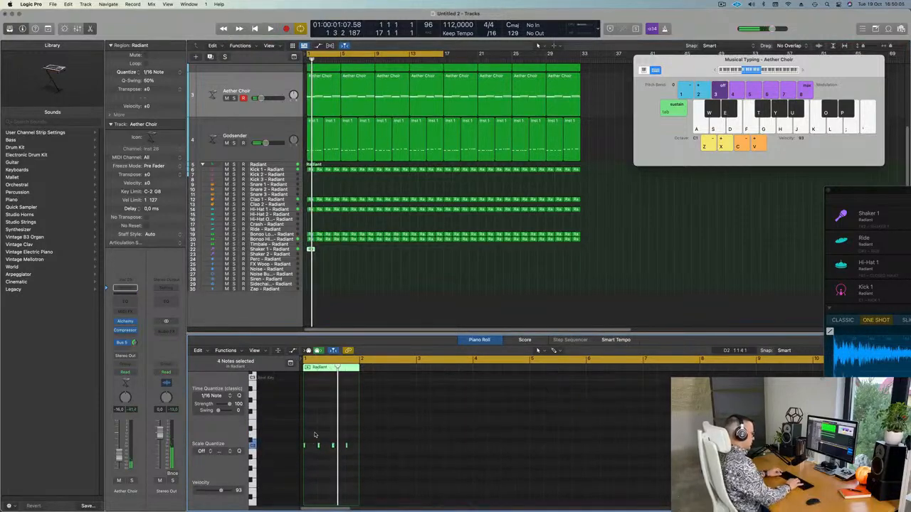
key("z")
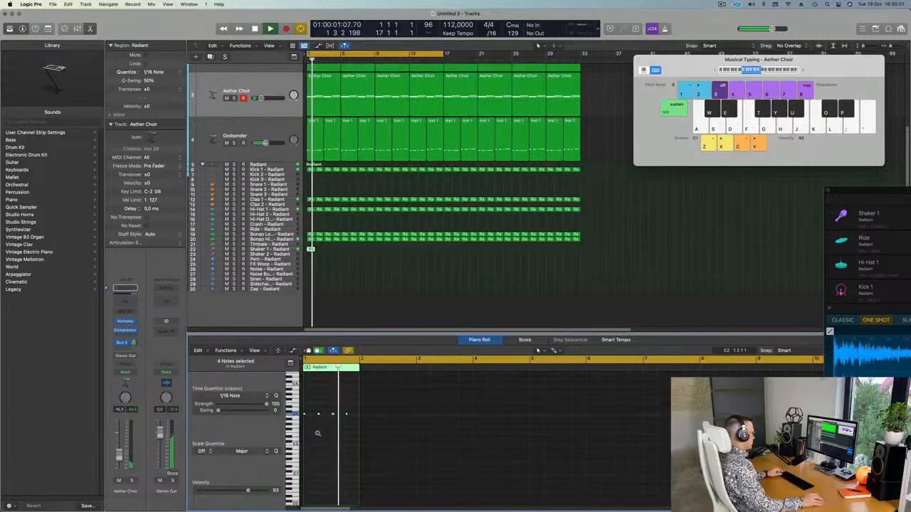
key("Return")
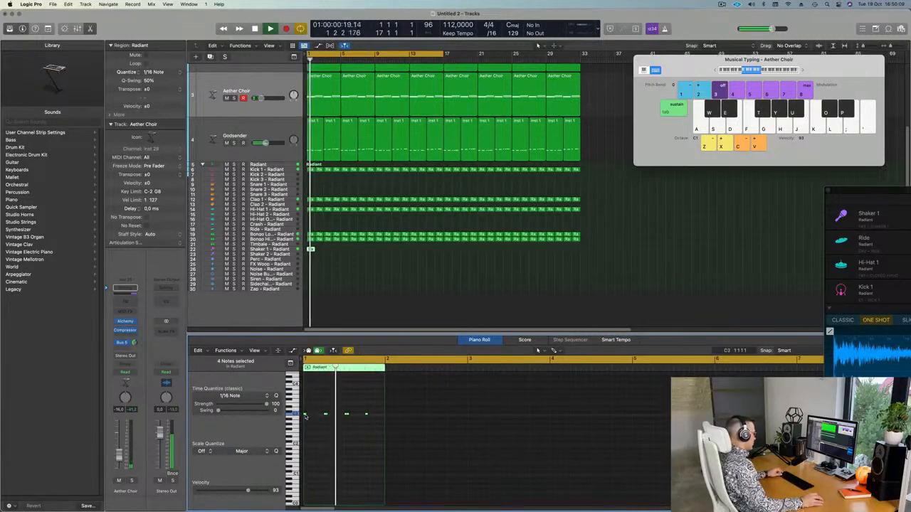
left_click_drag(308, 416, 323, 418)
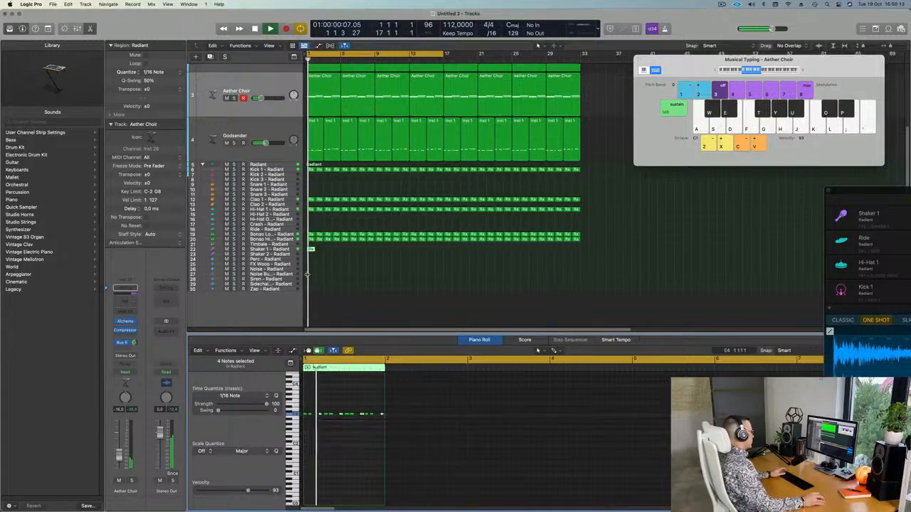
left_click(284, 244)
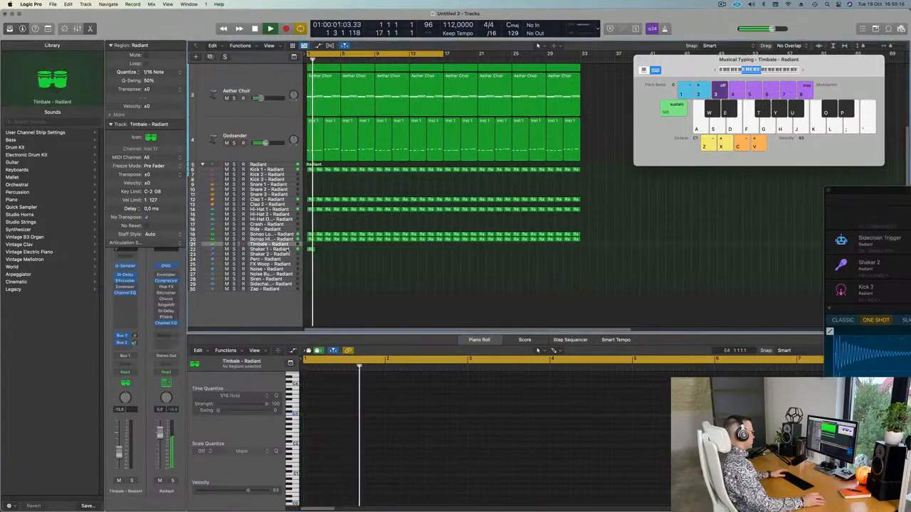
key("Down")
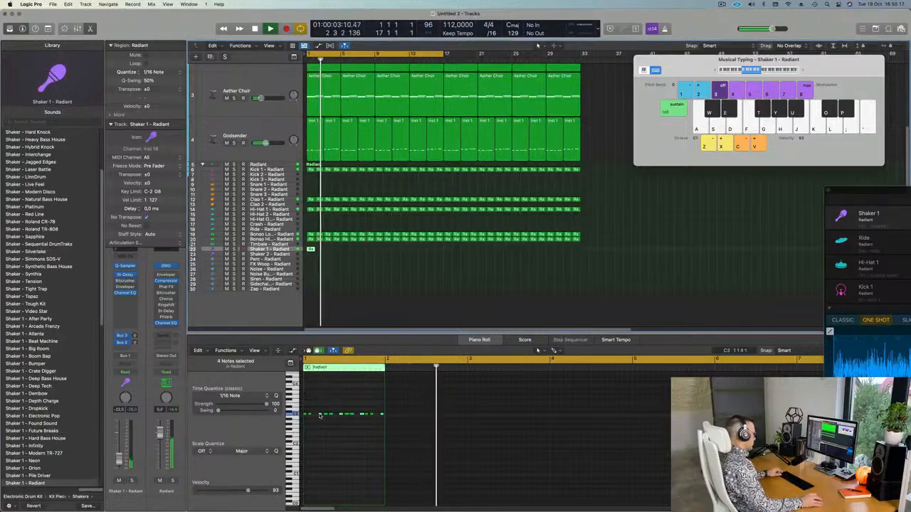
left_click_drag(320, 415, 315, 417)
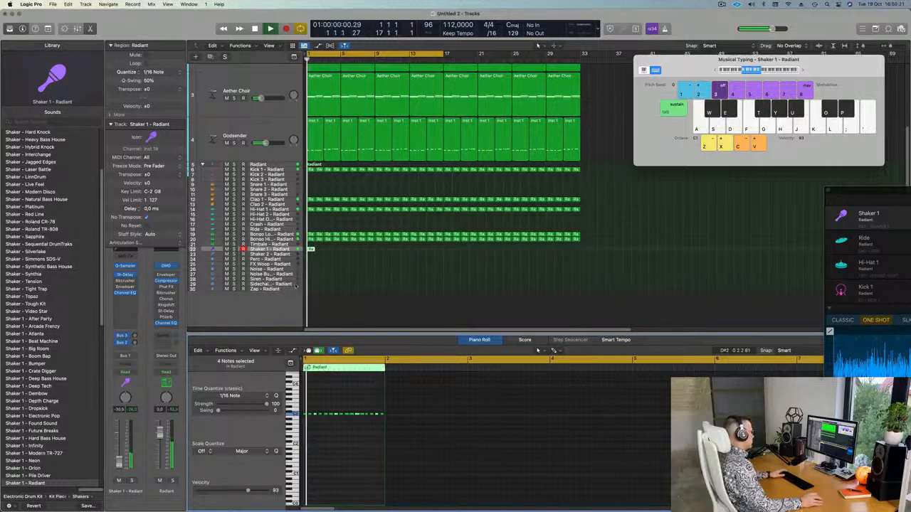
Repeat the one-bar Shaker 1 region up to bar 33 and replay from the start.
left_click_drag(324, 250, 306, 253)
key("super+r")
key("super+r")
key("super+r")
key("super+r")
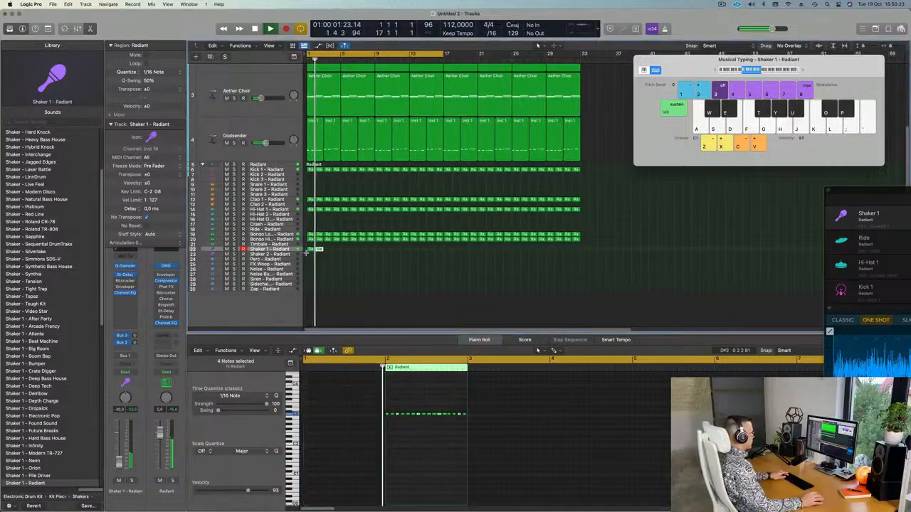
key("super+r")
key("super+r")
key("super+r")
key("super+r")
key("super+r")
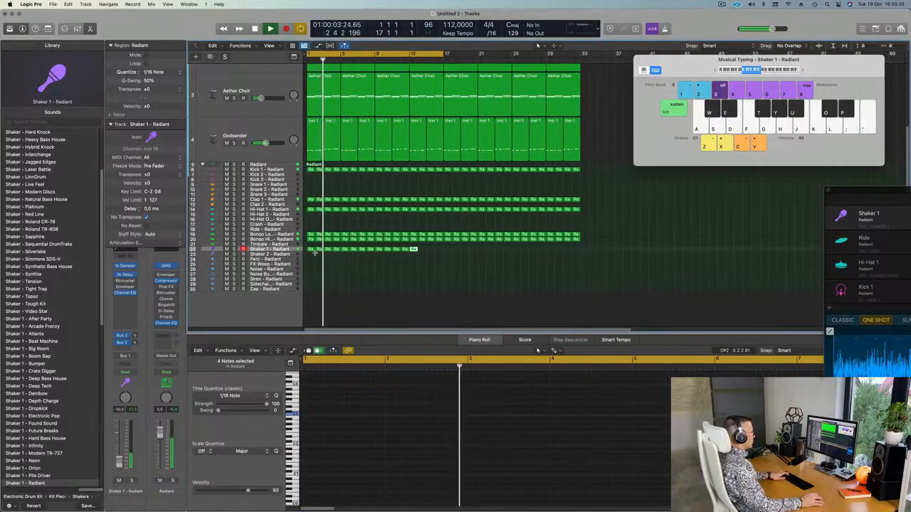
key("super+r")
key("super+r")
key("super+r")
key("super+r")
key("super+r")
key("super+r")
key("super+r")
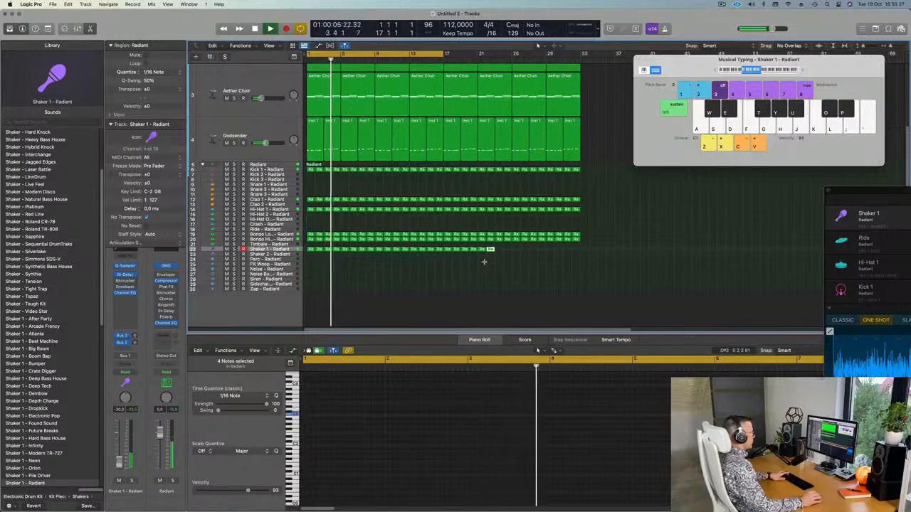
key("super+r")
key("super+r")
key("super+r")
key("super+r")
key("super+r")
key("super+r")
key("super+r")
key("super+r")
key("super+r")
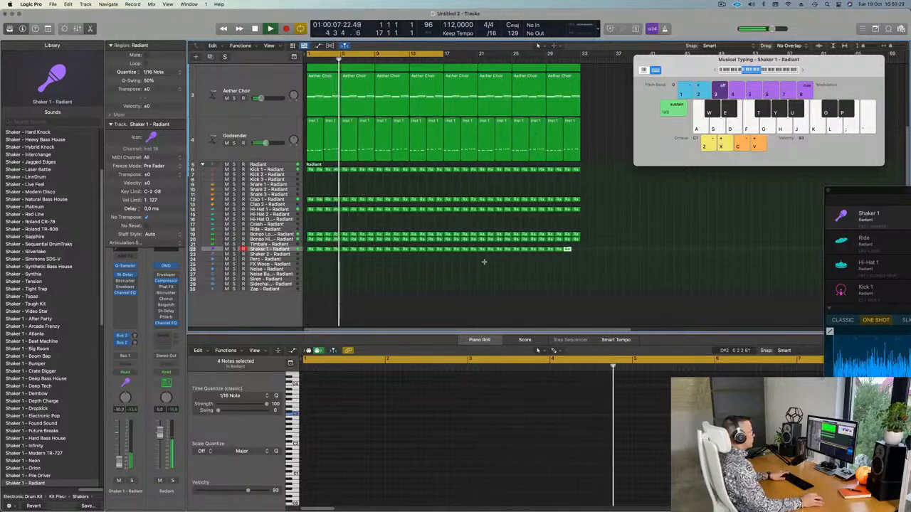
key("super+r")
key("Return")
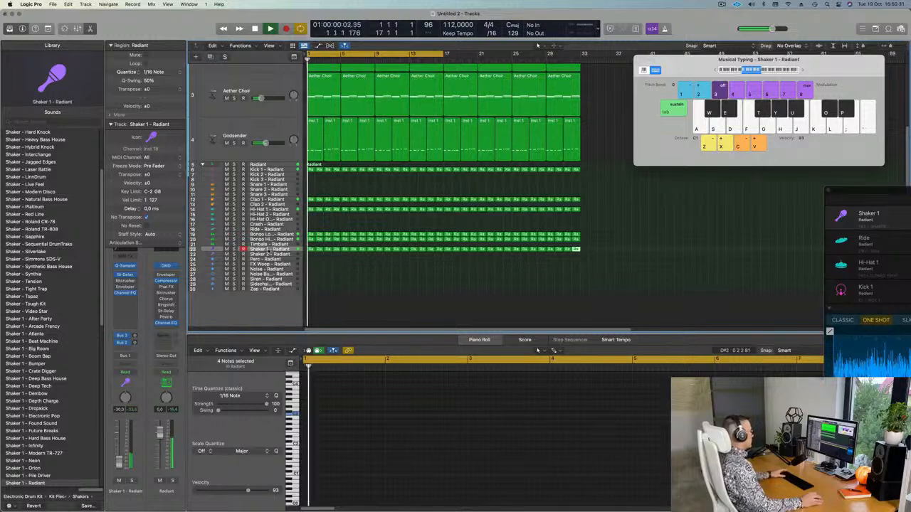
Move all Shaker 1 regions down to the Shaker 2 track.
left_click(291, 250)
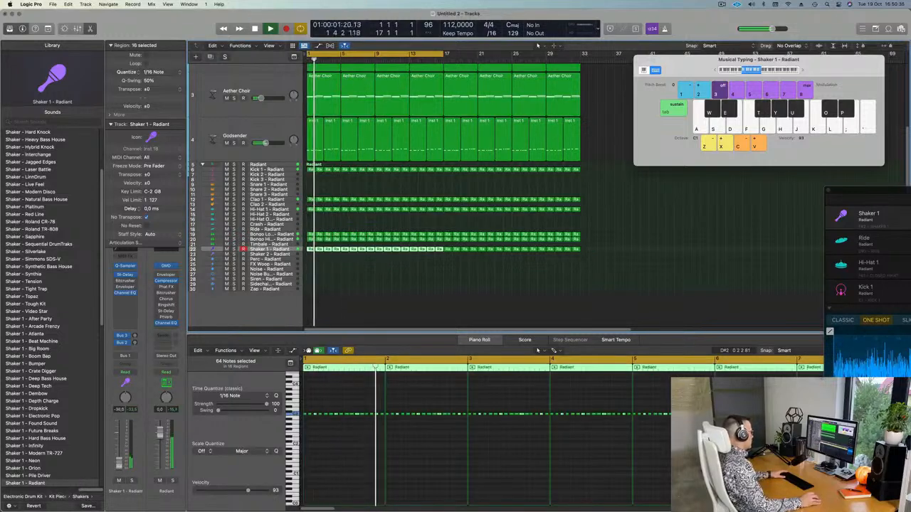
key("Return")
left_click(373, 269)
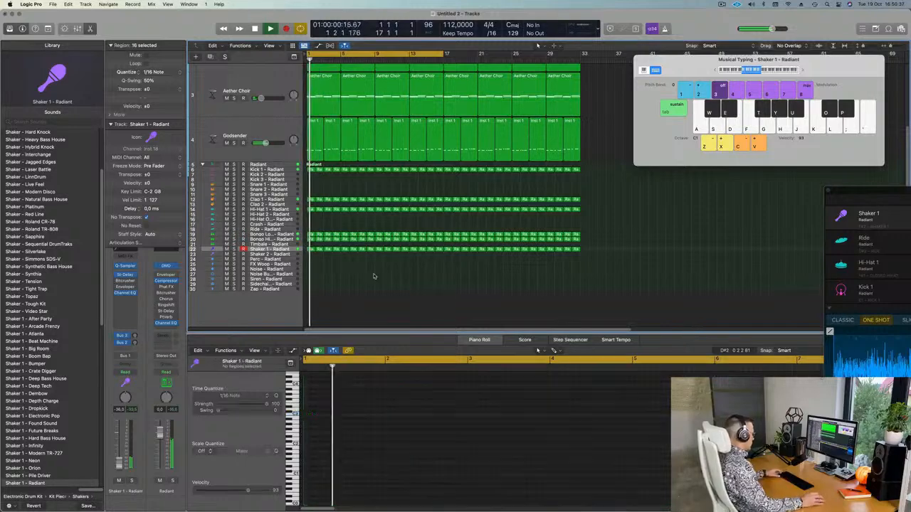
left_click(310, 252)
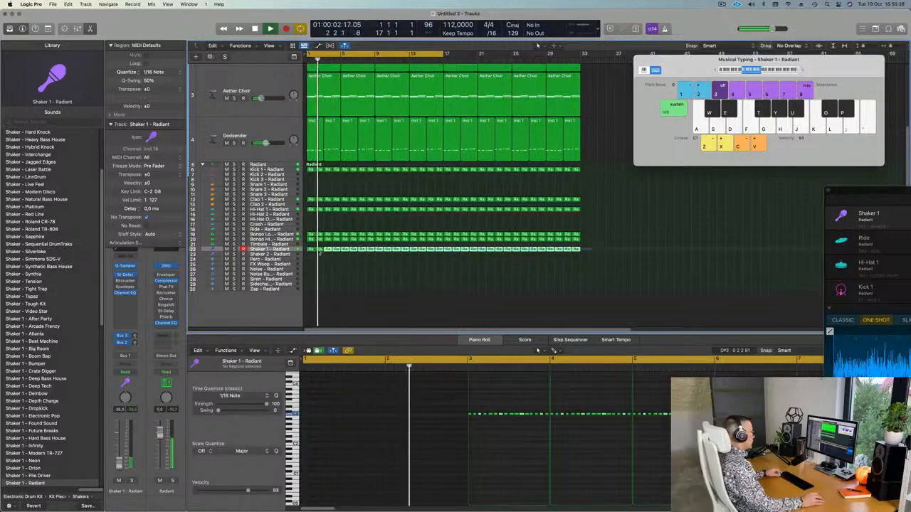
left_click_drag(311, 252, 311, 257)
left_click(270, 251)
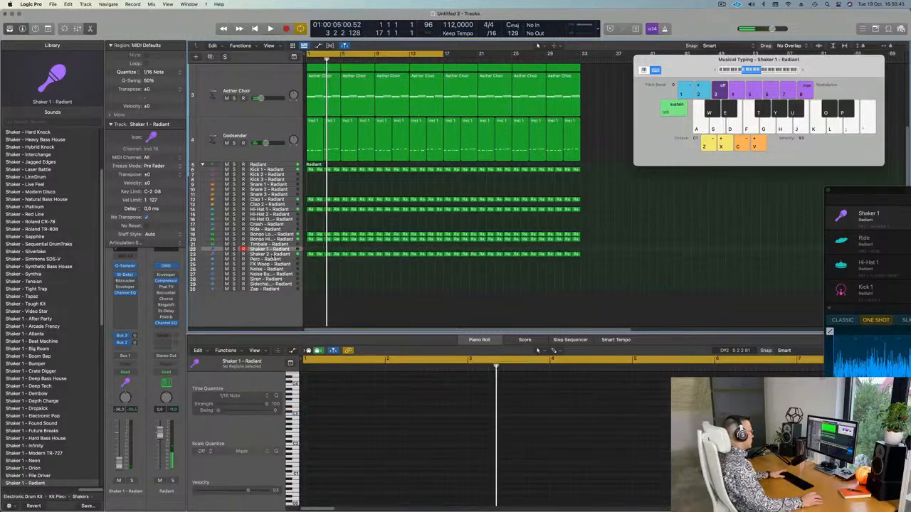
Select the Shaker 2 track, play it and lower its volume to about -33 dB.
left_click(274, 256)
key("space")
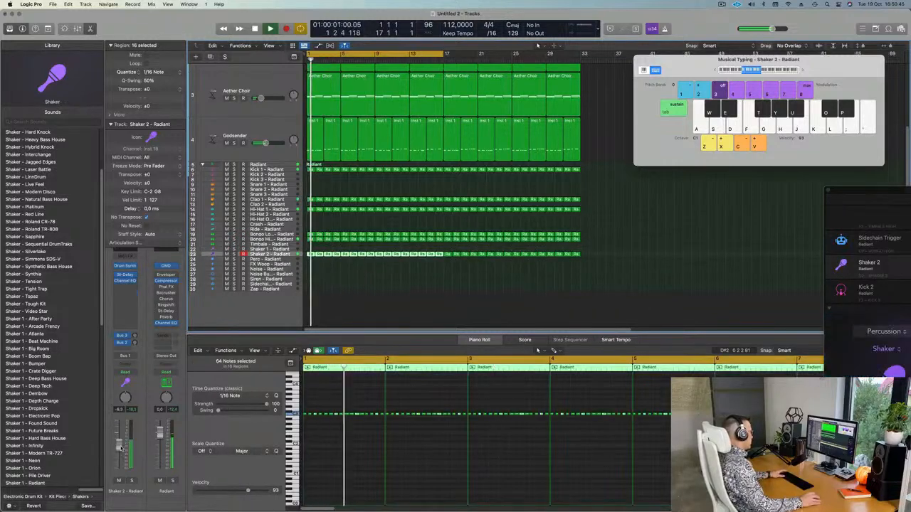
left_click_drag(120, 448, 120, 463)
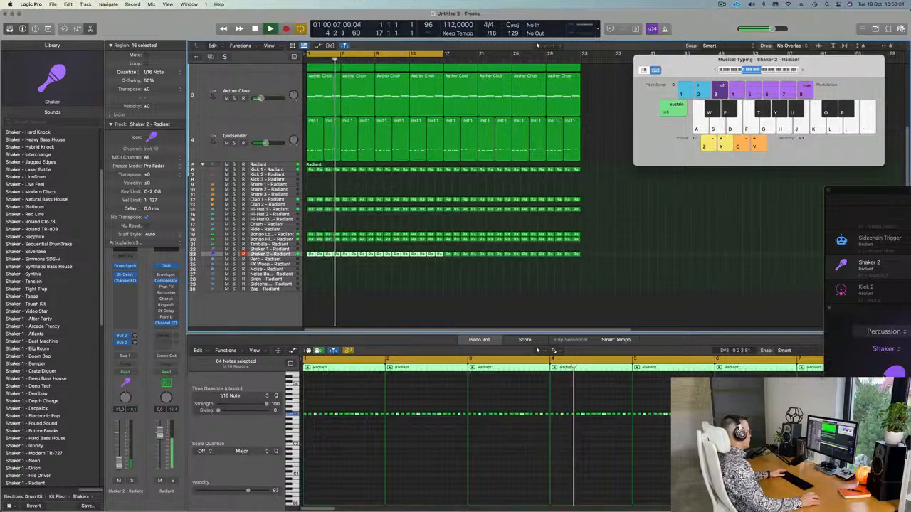
Select all regions, name them after their tracks and color them by track color.
left_click(443, 308)
key("super+Left")
key("super+Left")
key("super+a")
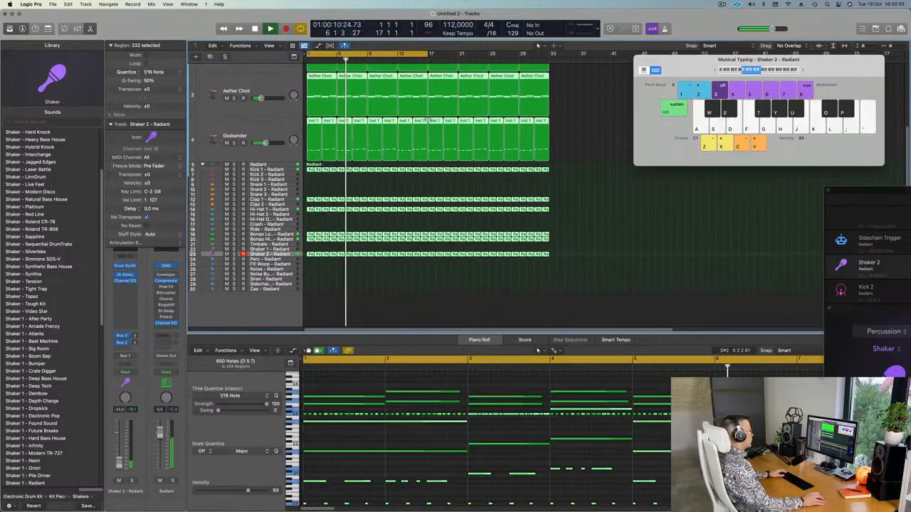
right_click(435, 121)
left_click(439, 122)
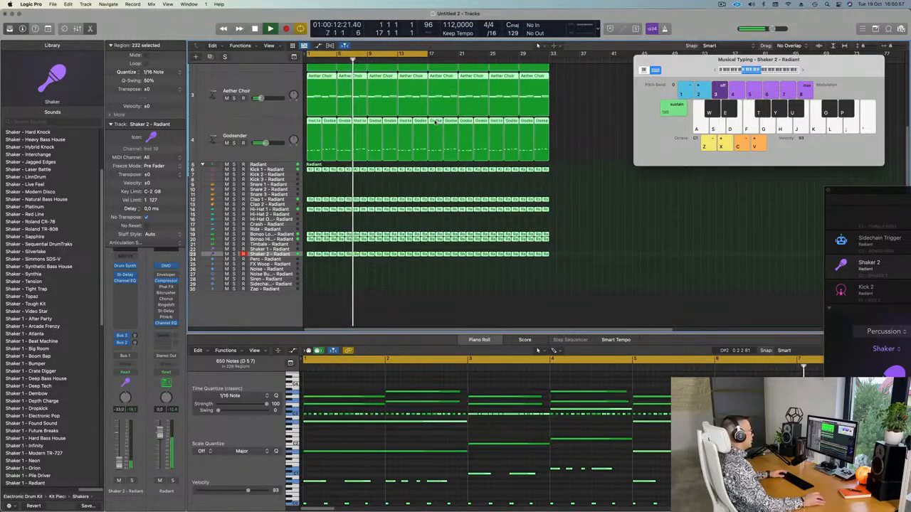
right_click(437, 124)
left_click(442, 133)
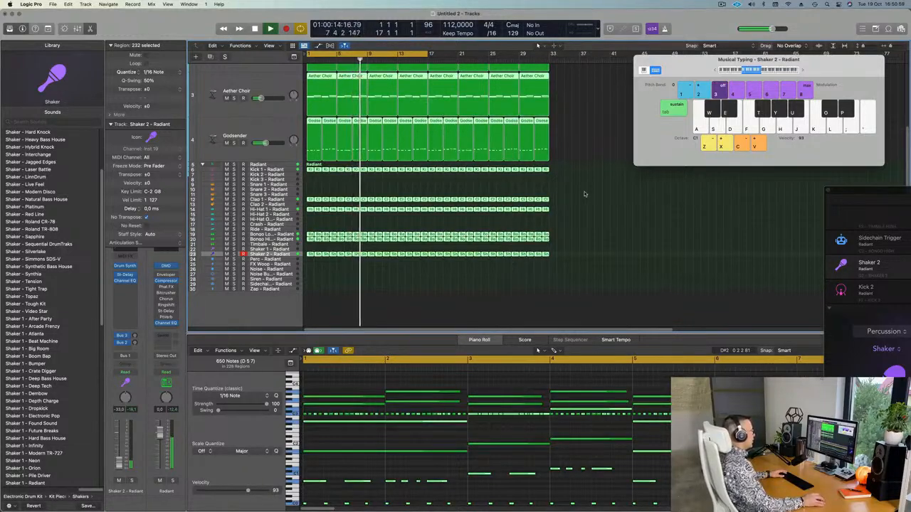
left_click(584, 276)
key("super+Right")
key("super+Right")
scroll(533, 294, "right", 4)
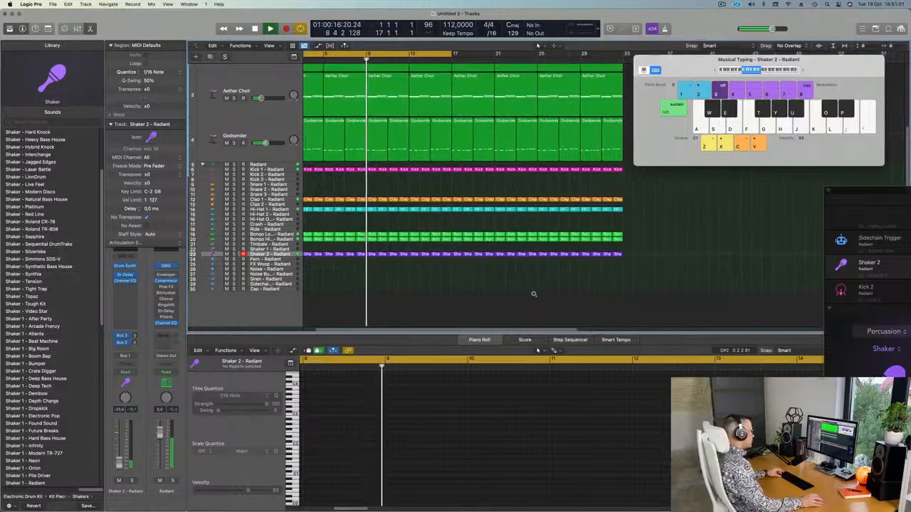
scroll(501, 294, "left", 3)
scroll(501, 295, "up", 2)
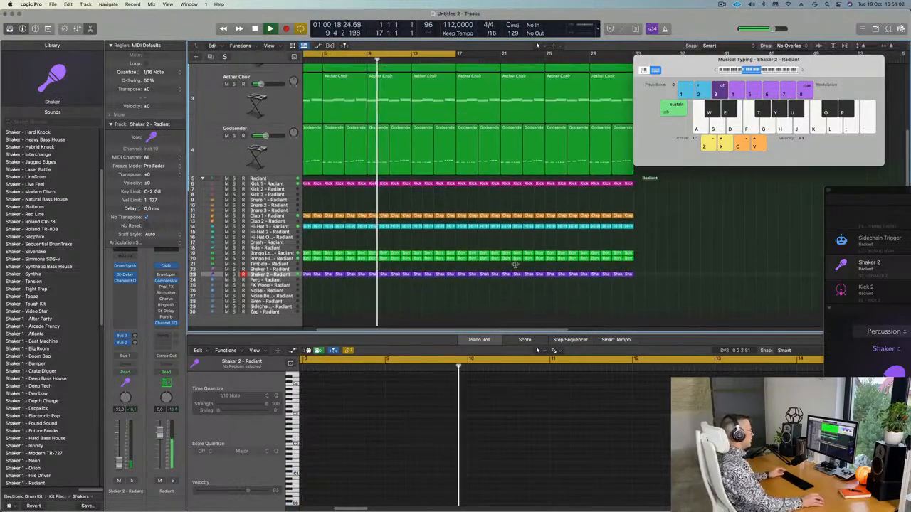